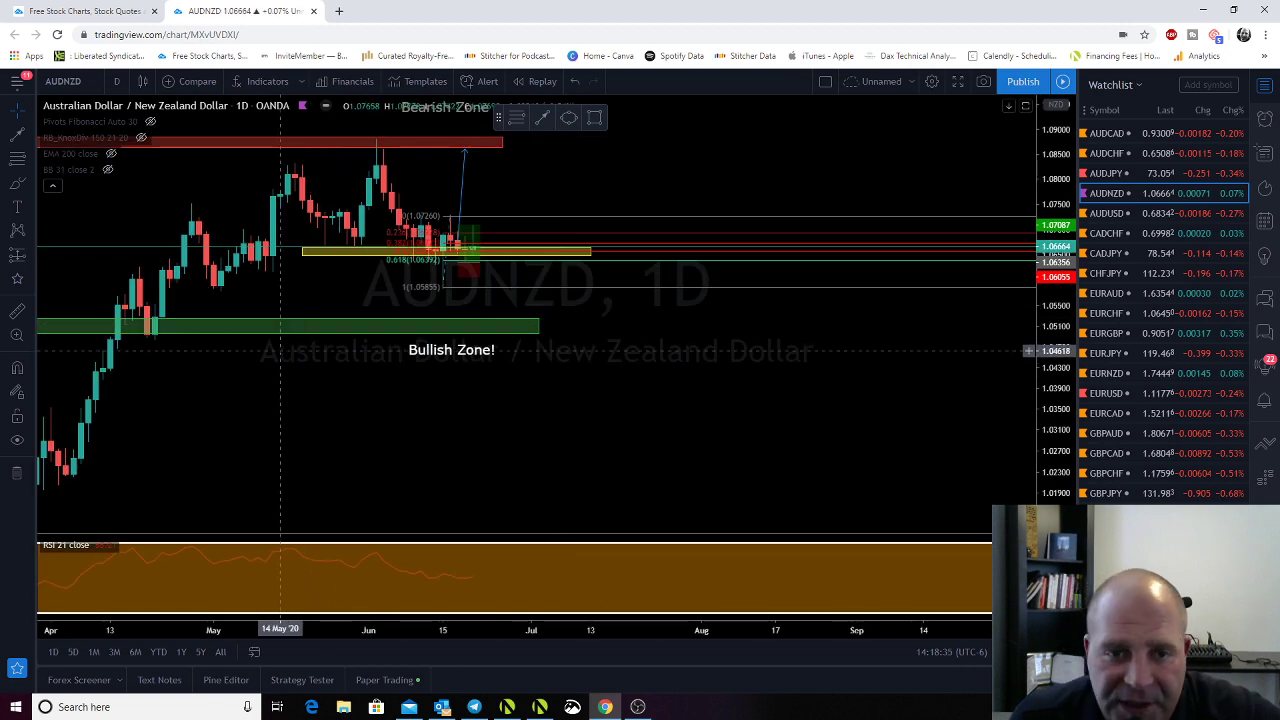
Remove the long position, the Fibonacci retracement and the old projection arrow from the AUDNZD chart
scroll(371, 403, up, 4)
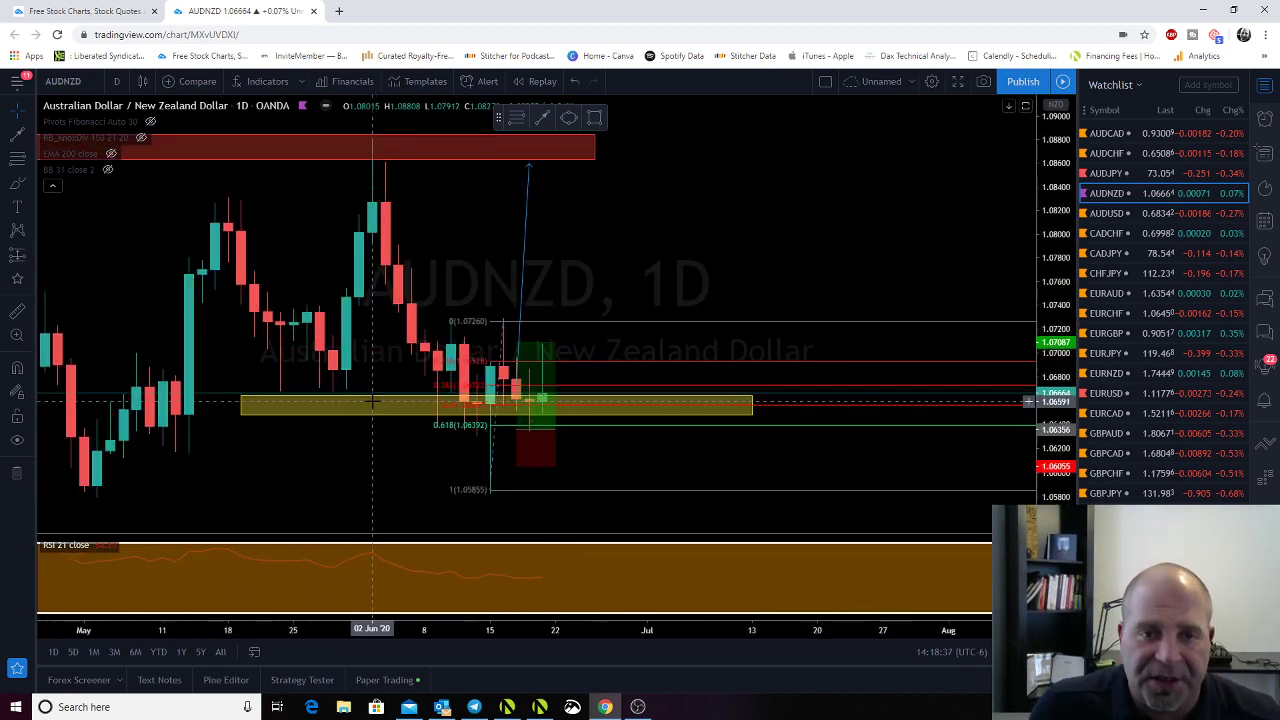
scroll(350, 415, down, 3)
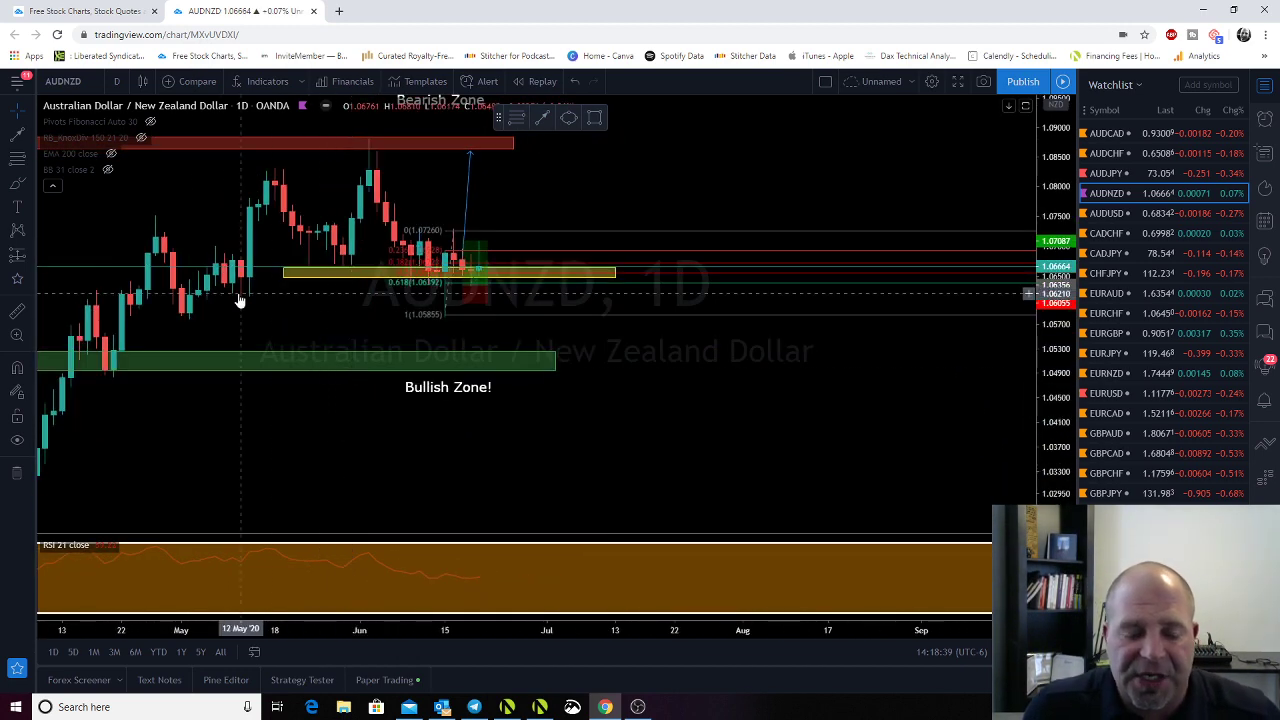
drag(252, 305, 199, 325)
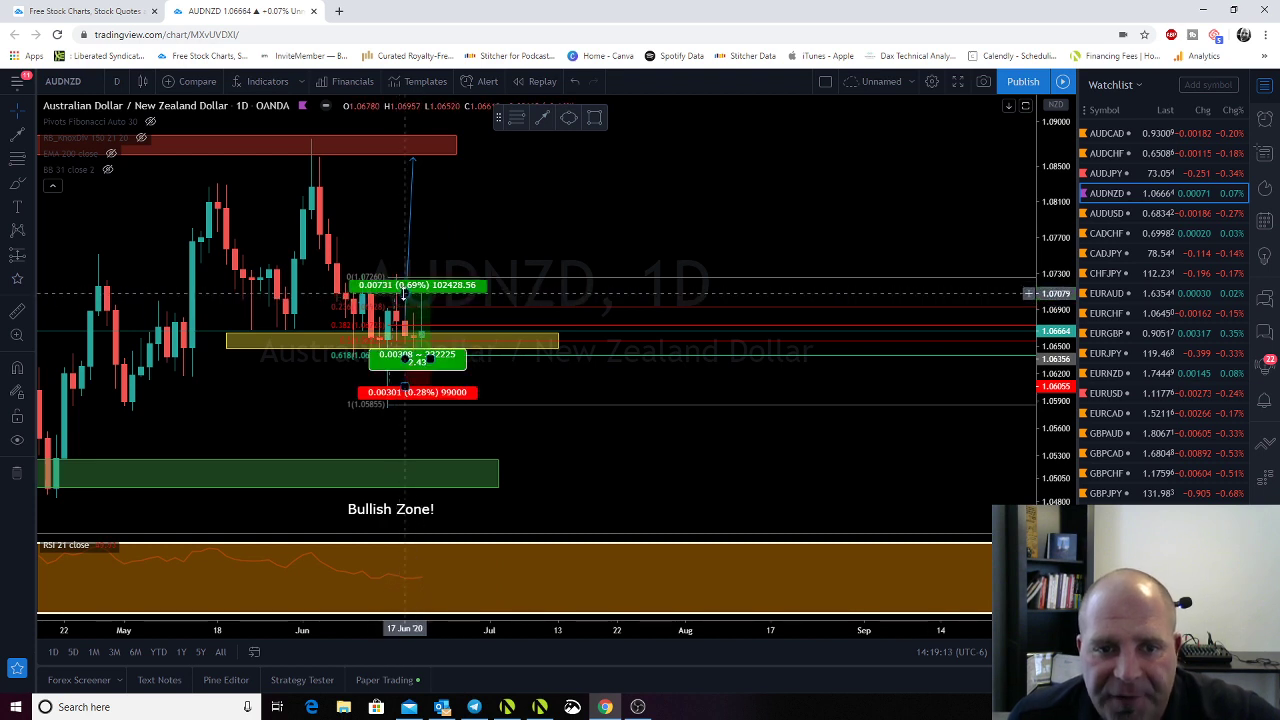
drag(404, 293, 404, 296)
click(465, 300)
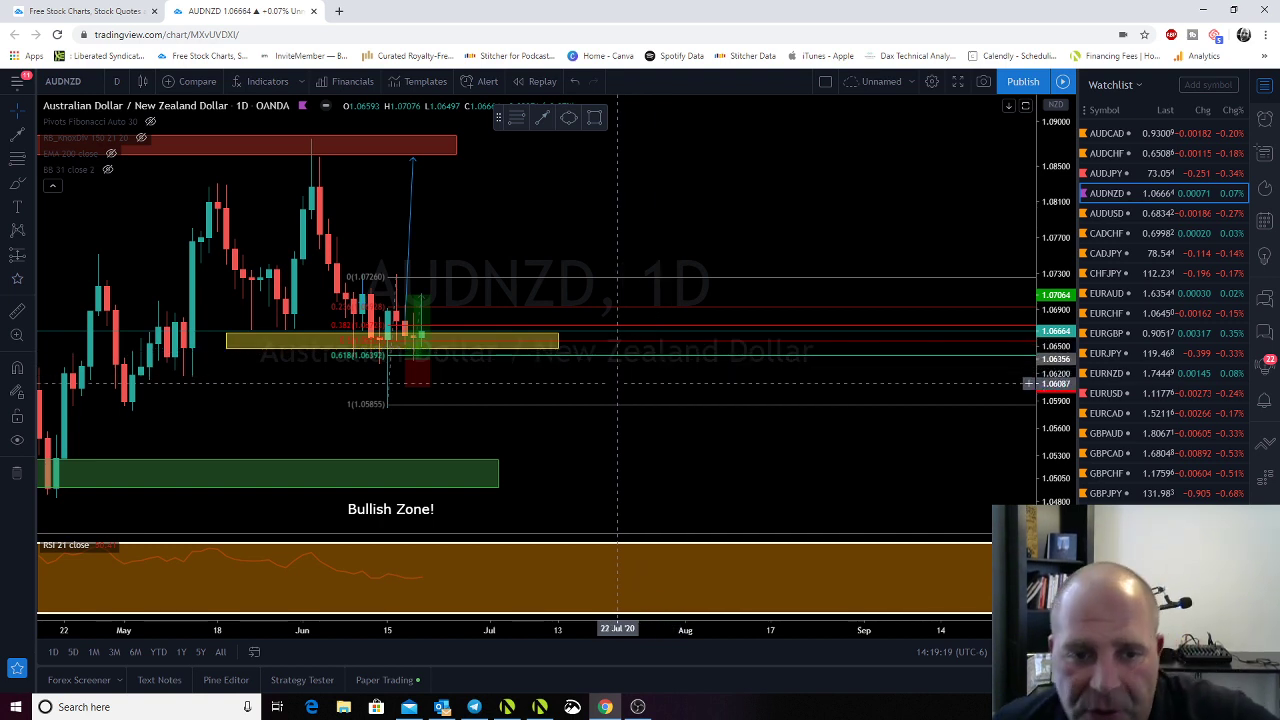
click(422, 340)
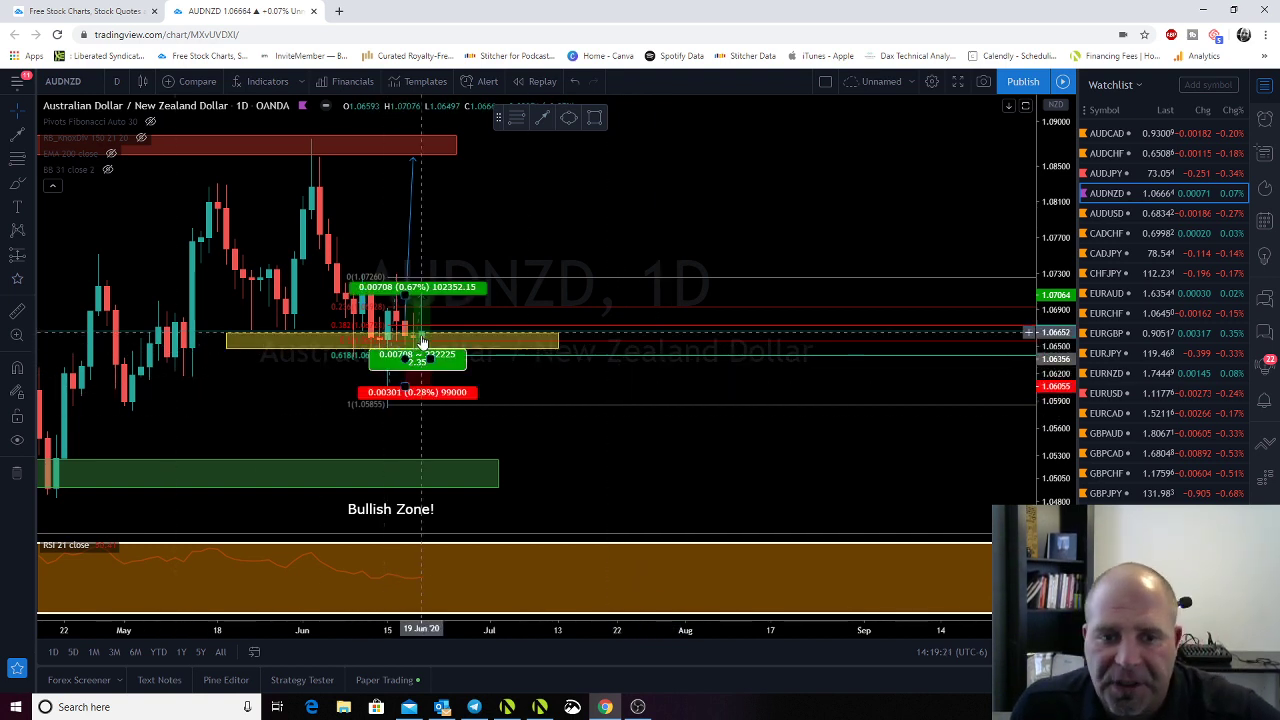
key(Delete)
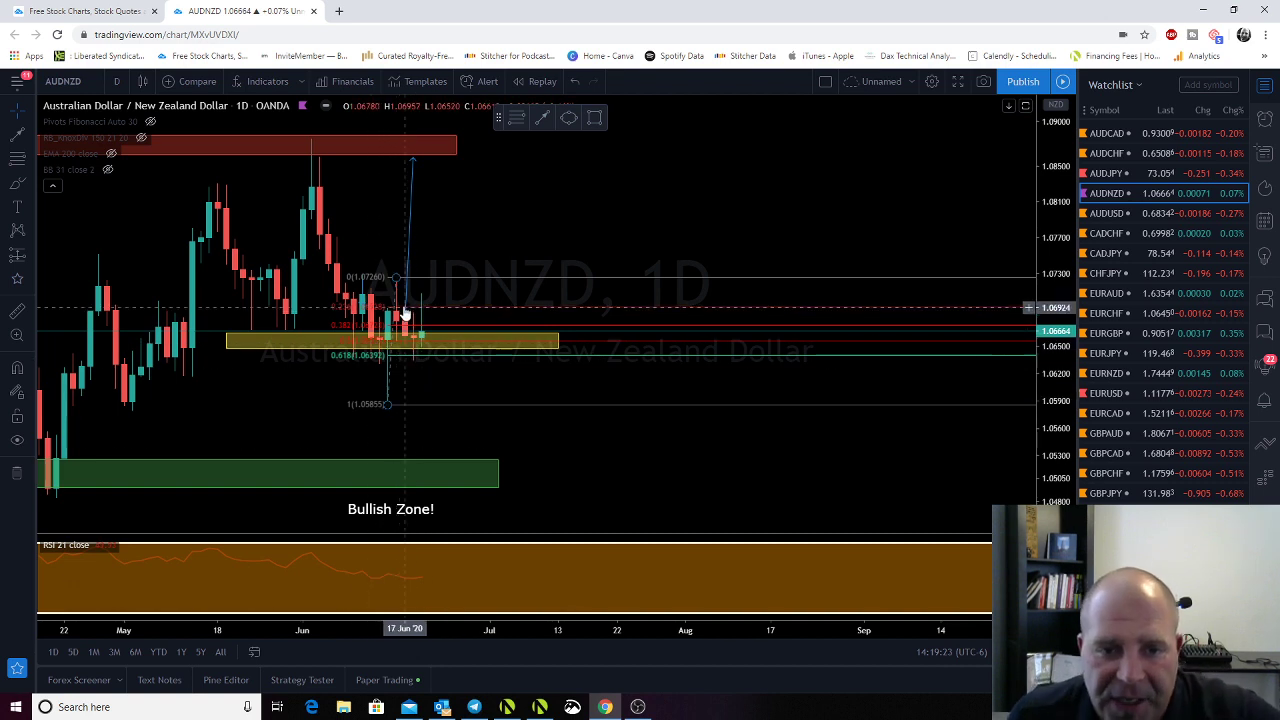
key(Escape)
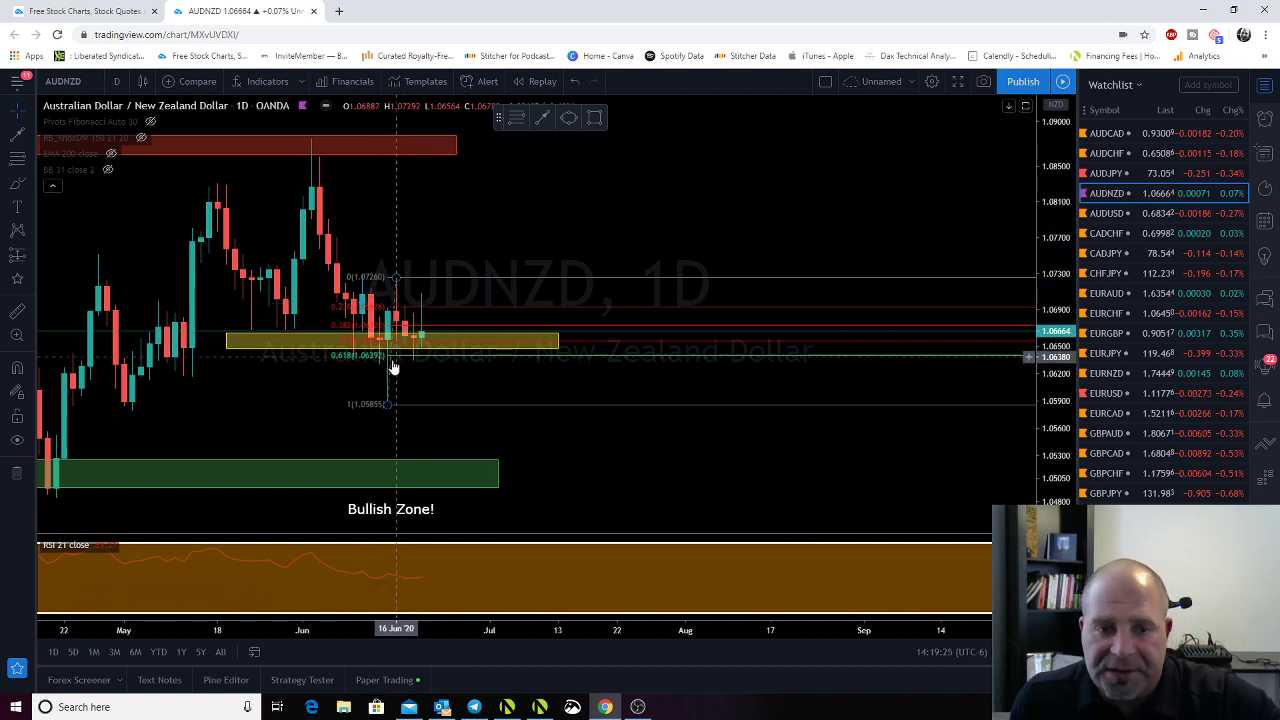
key(Escape)
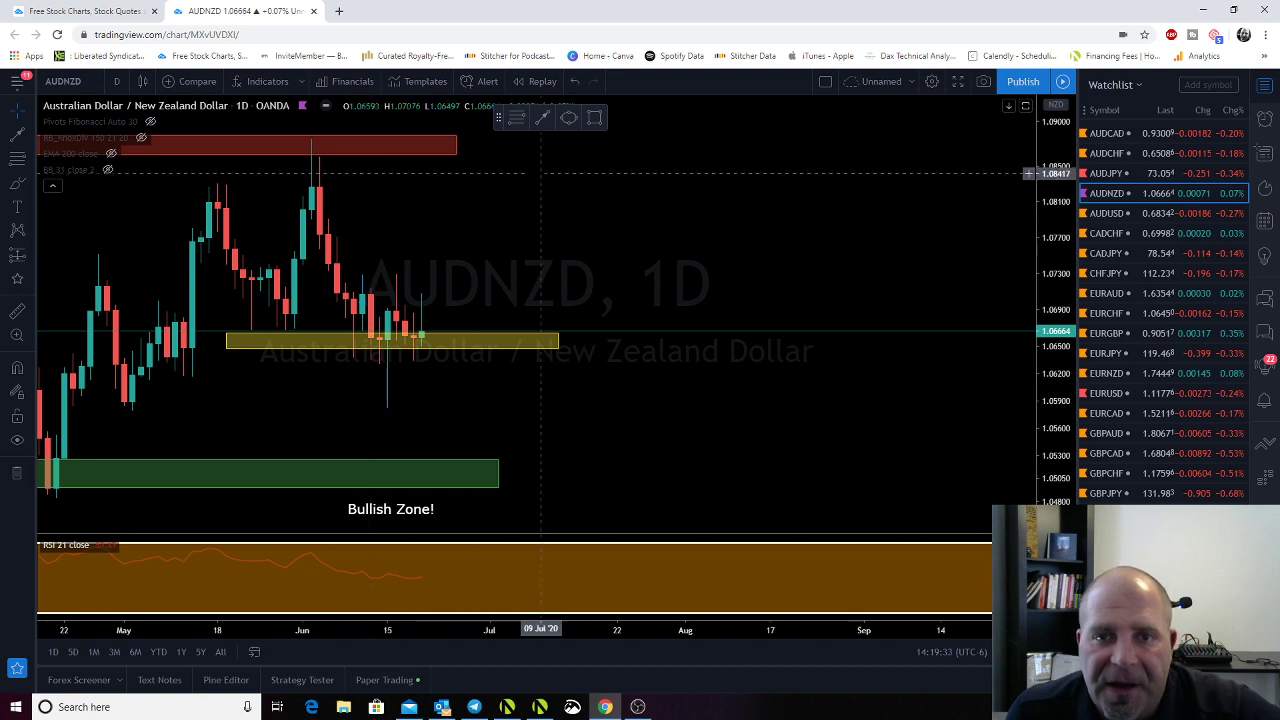
Draw an arrow from the yellow zone at about 1.0648 up into the red bearish zone, and extend that zone to mid-July 2020
click(545, 118)
click(430, 347)
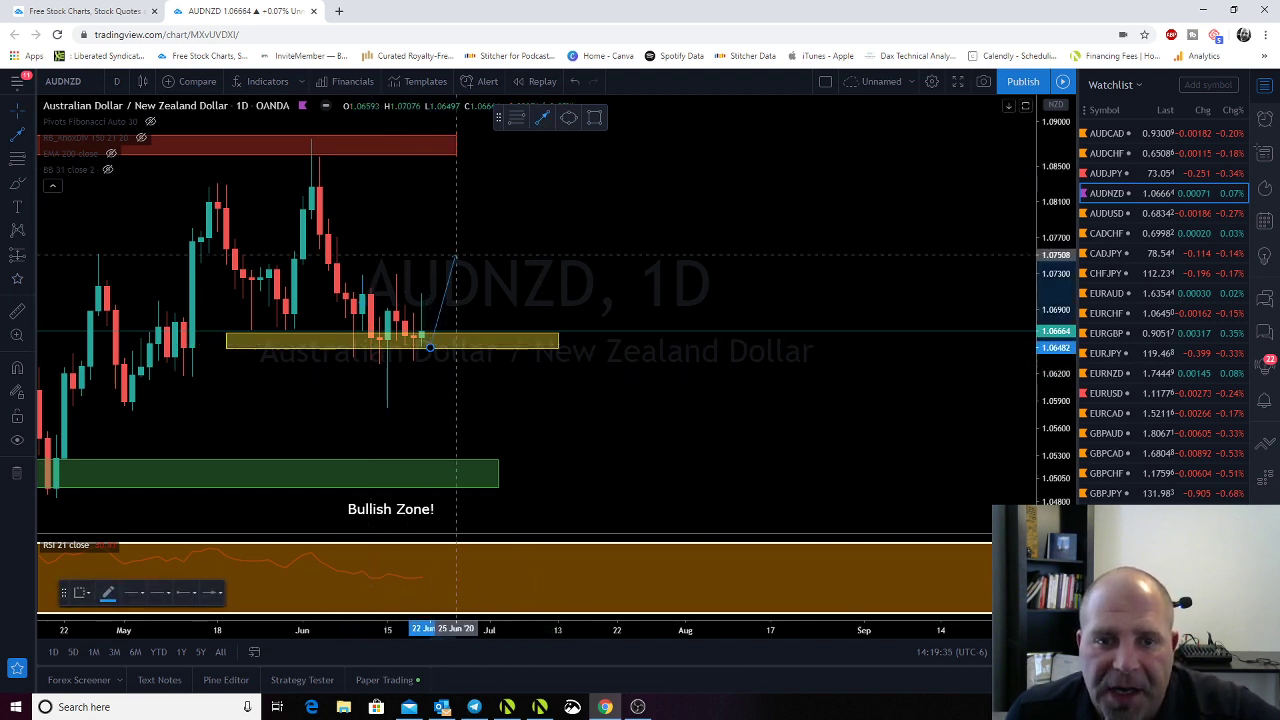
click(515, 149)
drag(455, 156, 594, 150)
drag(586, 218, 643, 218)
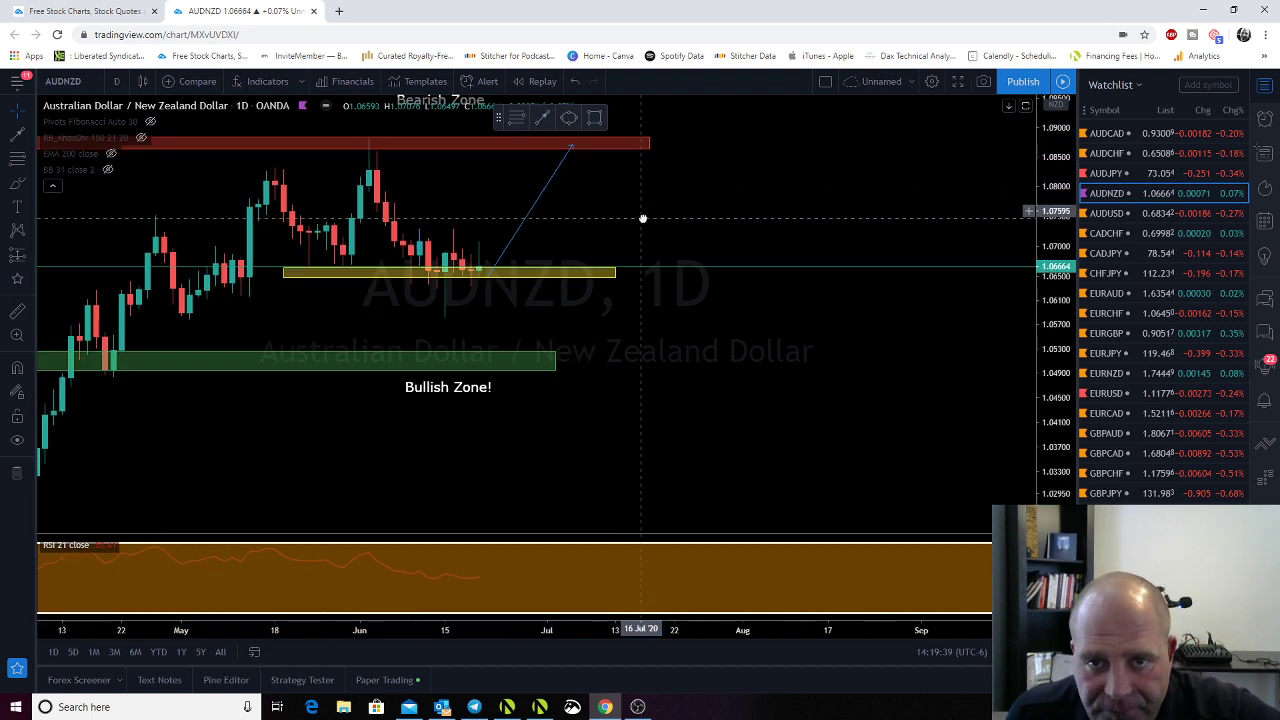
Draw an arrow from the yellow zone at about 1.0647 down to about 1.0508 in the green zone, and shift the Bullish Zone label rightward
click(543, 118)
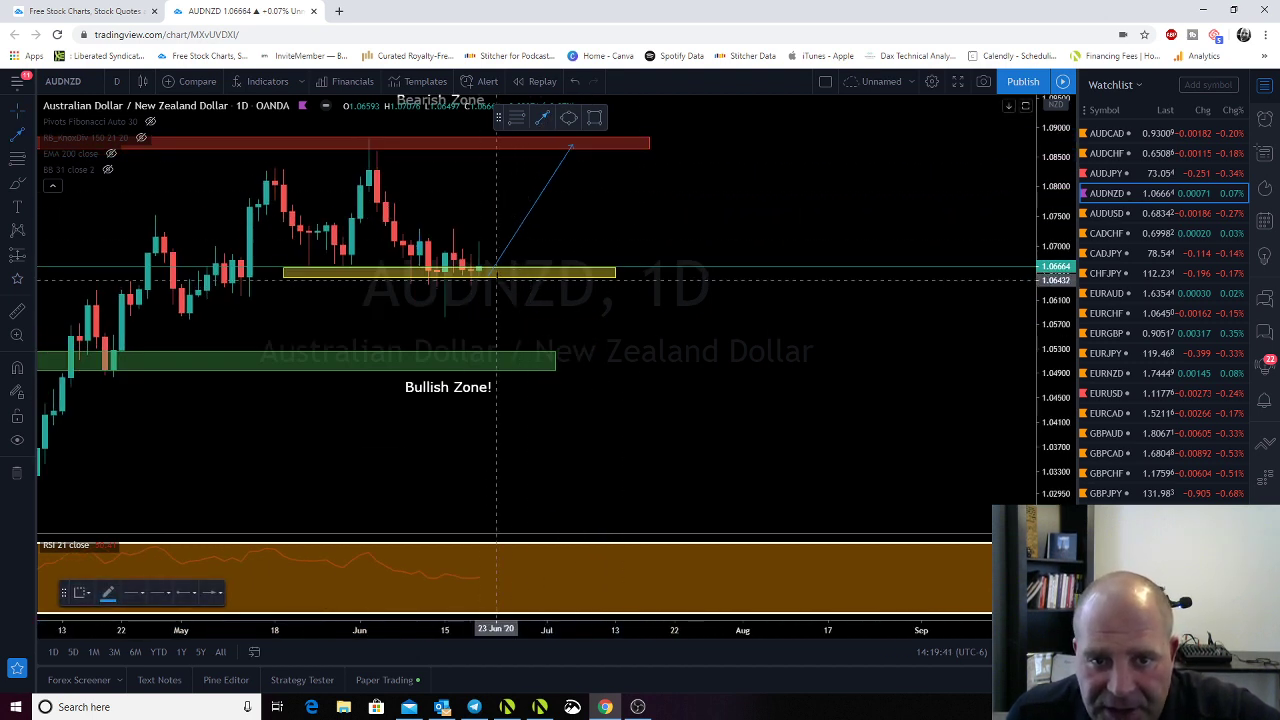
click(496, 277)
click(520, 357)
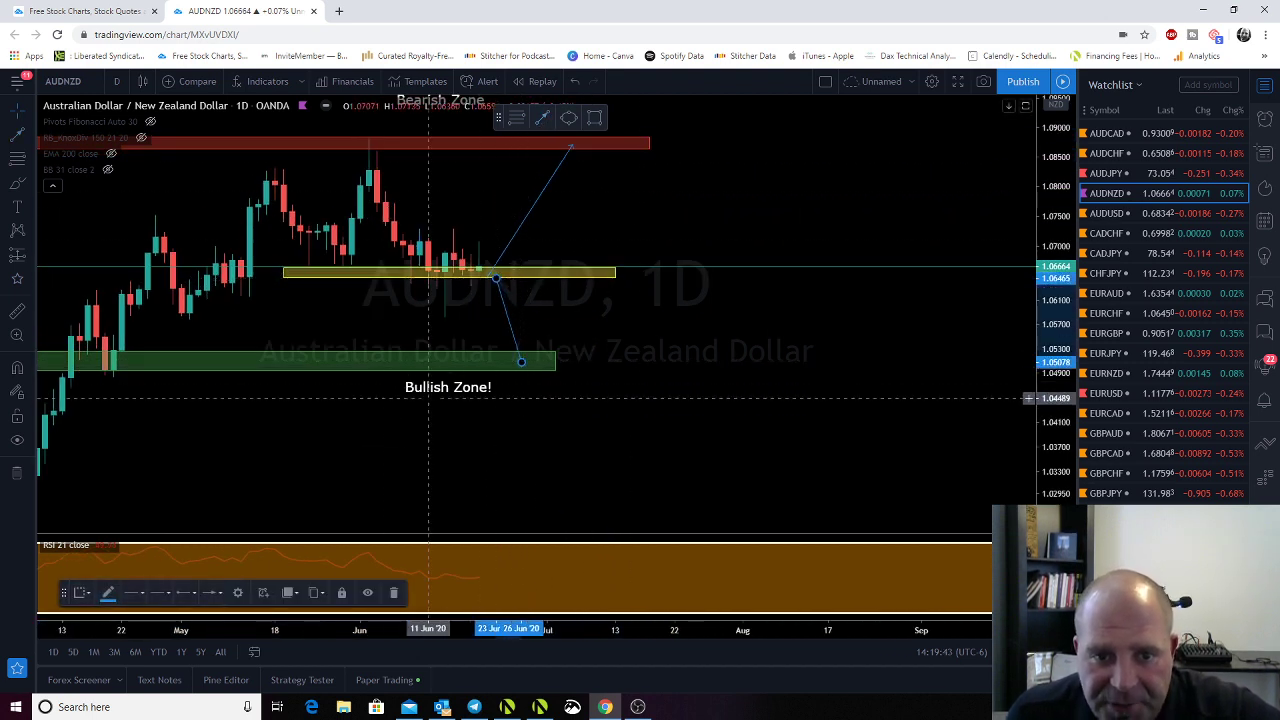
mouse_move(383, 477)
mouse_down()
mouse_move(509, 497)
mouse_move(378, 481)
mouse_up()
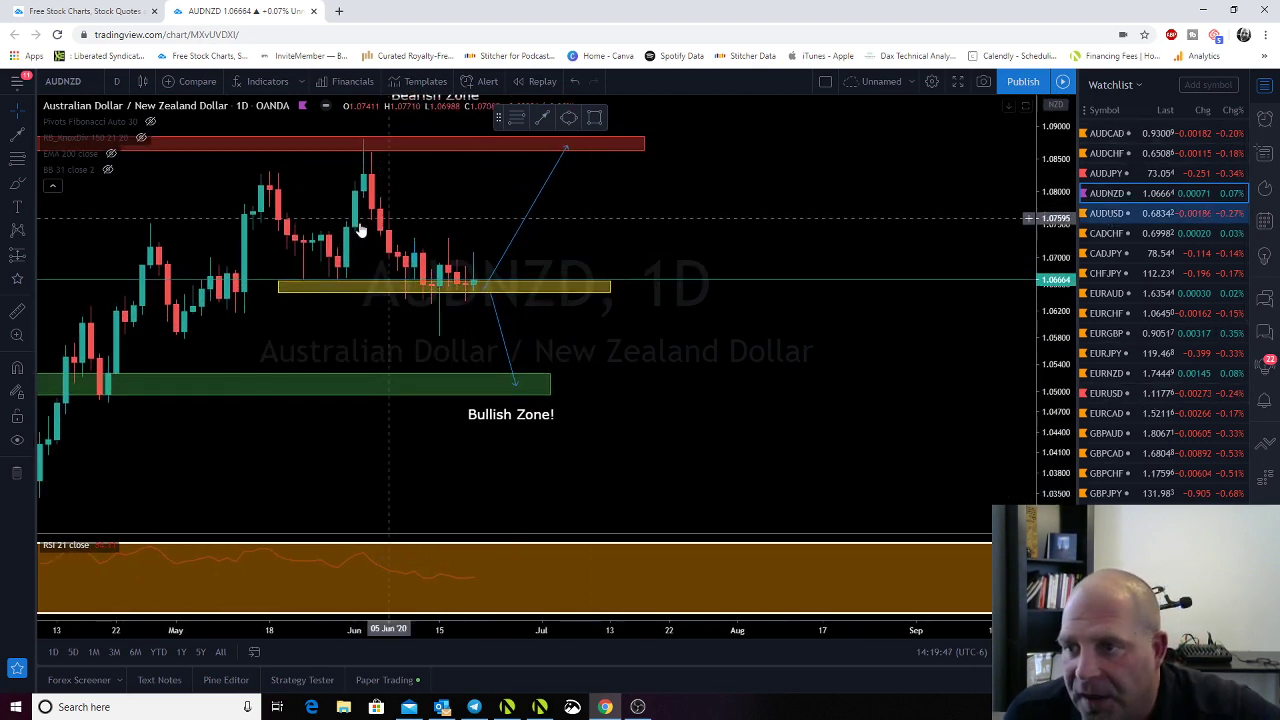
Open the AUDUSD chart and reposition its arrow to run from about 0.6773 in the yellow zone up into the red zone at 30 June
click(1110, 215)
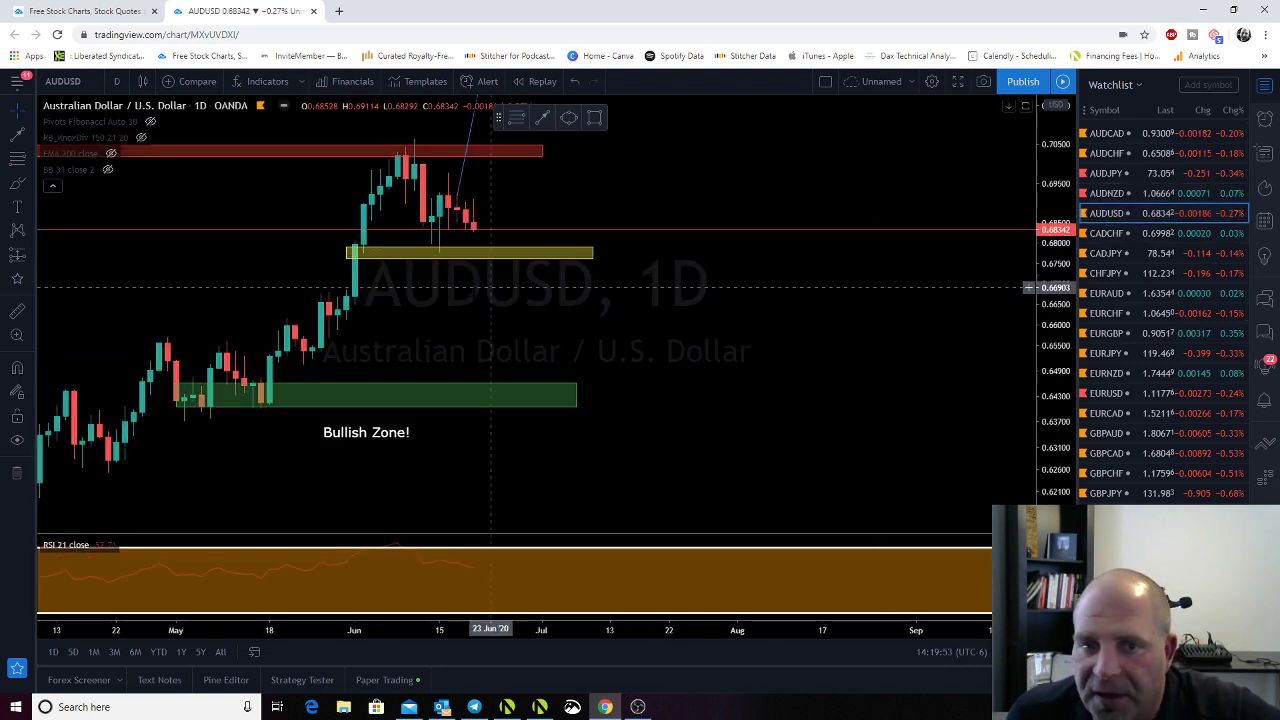
scroll(508, 338, down, 3)
scroll(508, 345, up, 4)
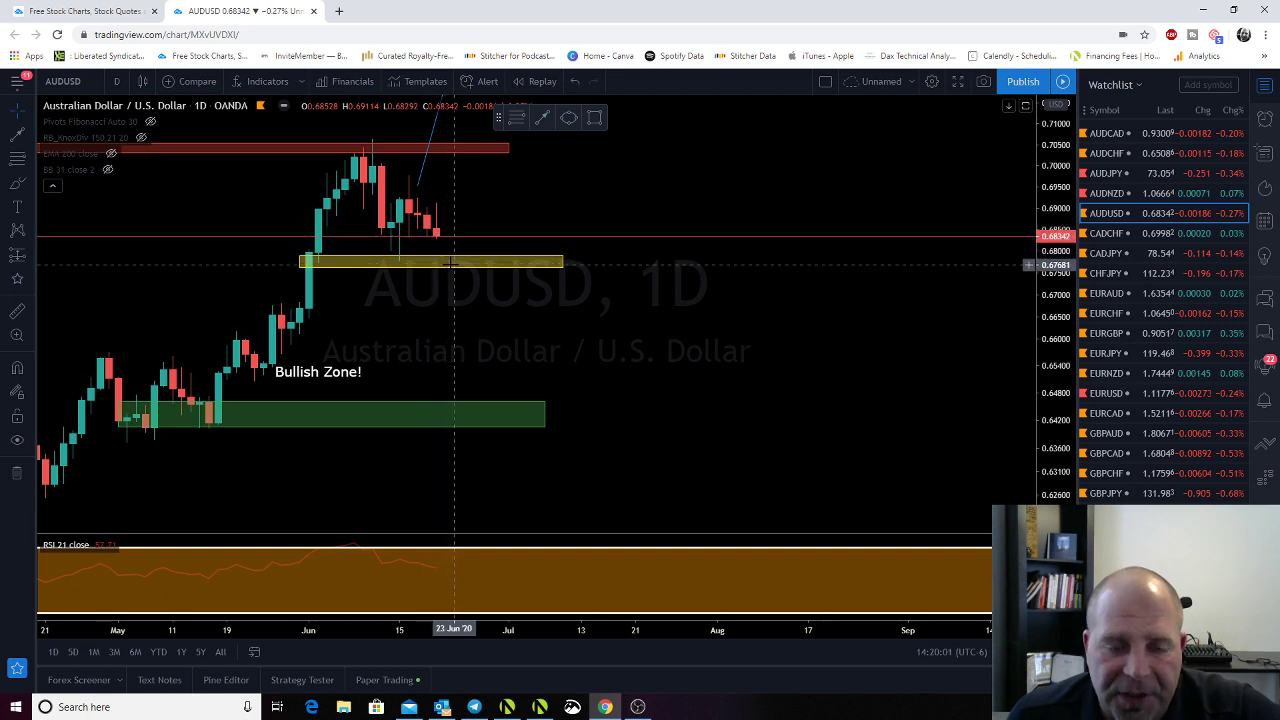
mouse_move(426, 168)
mouse_down()
mouse_move(469, 189)
mouse_move(463, 262)
mouse_up()
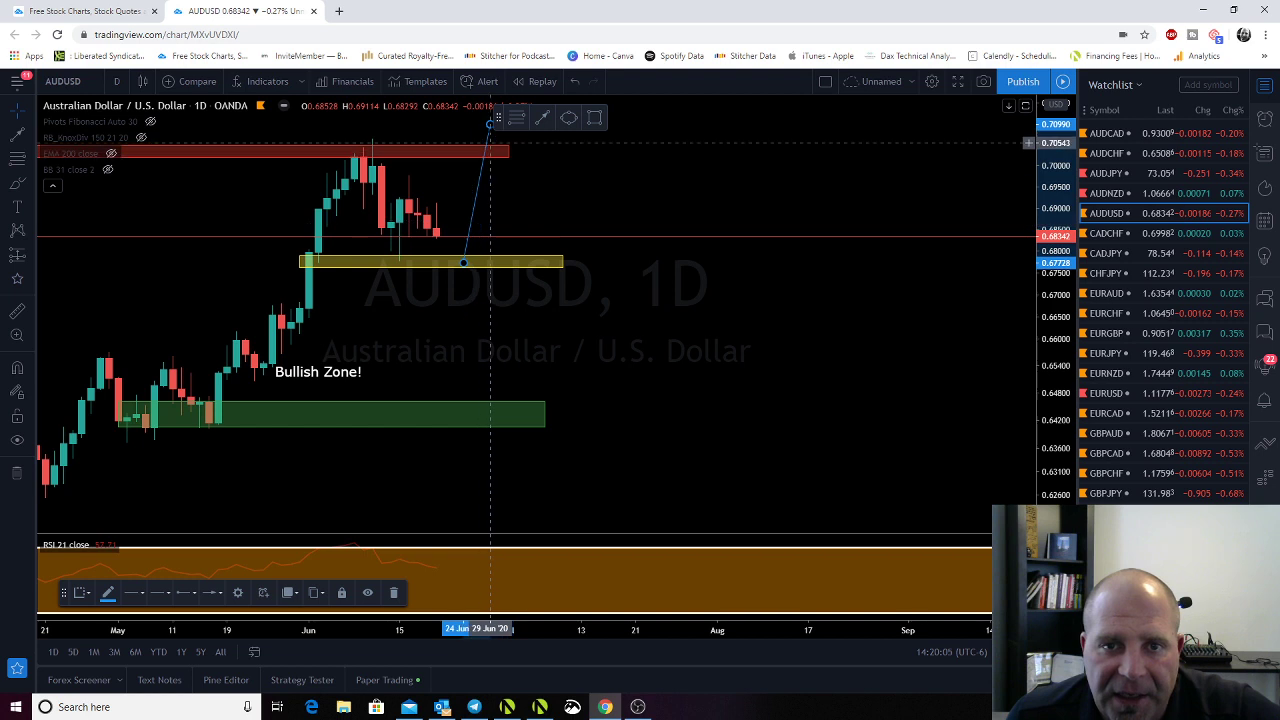
drag(490, 127, 499, 152)
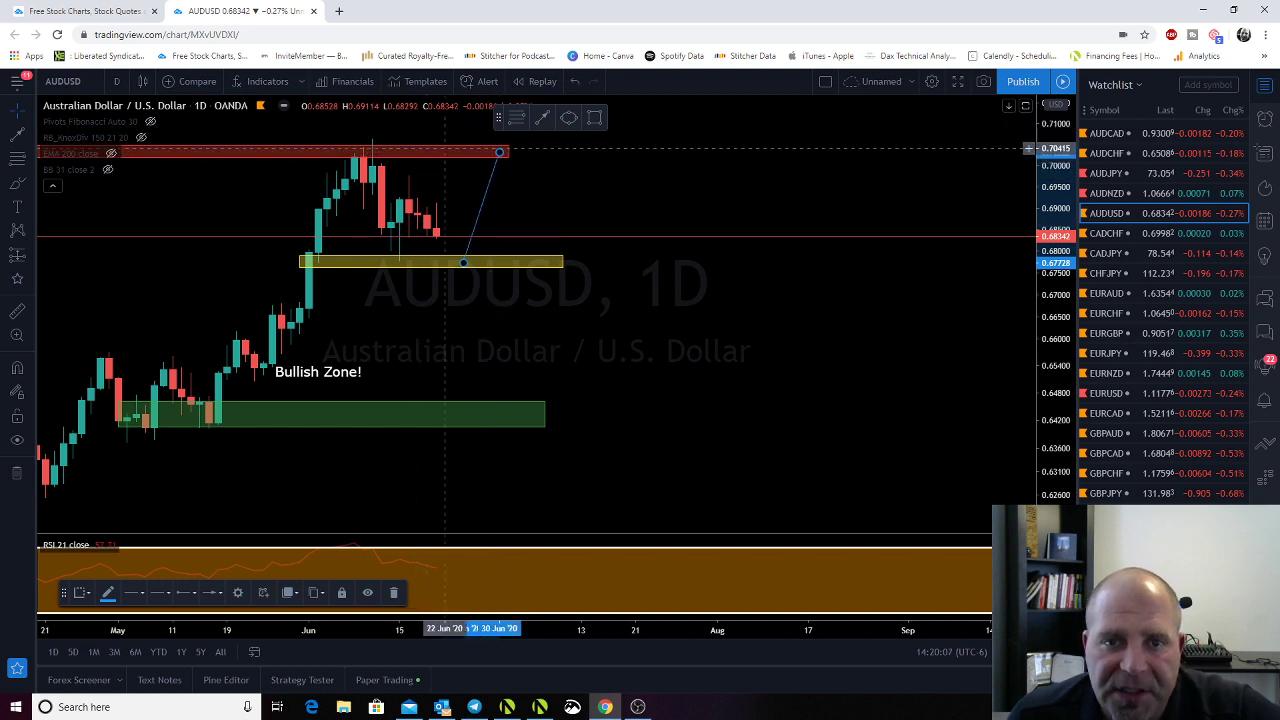
Draw an arrow from the yellow zone at about 0.6757 down into the green zone, and place the Bullish Zone label beneath that zone
click(543, 118)
click(490, 270)
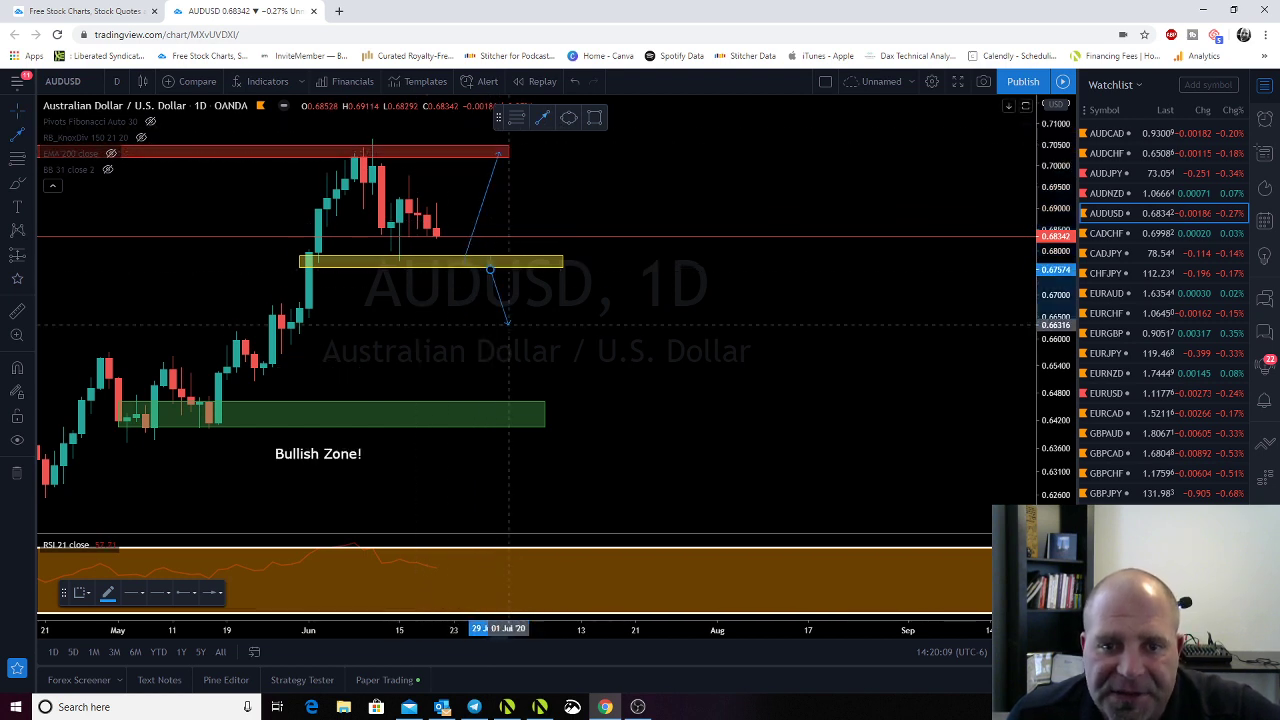
click(526, 412)
drag(312, 455, 420, 447)
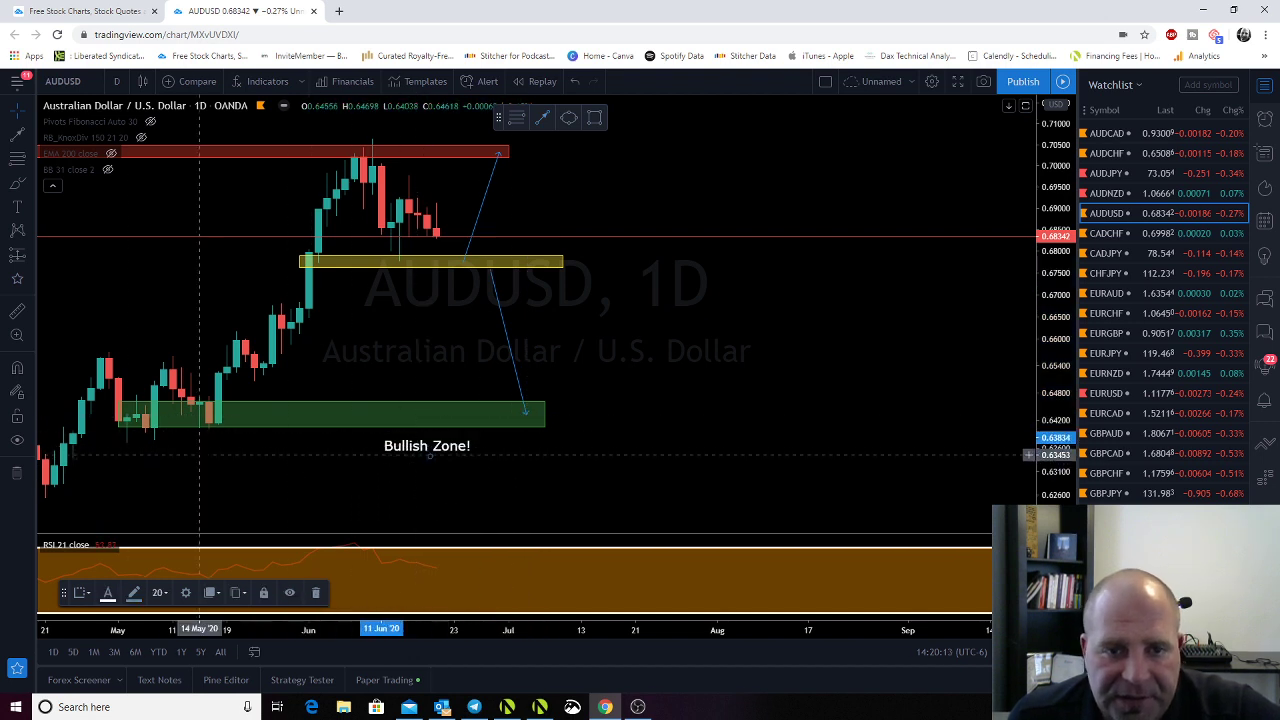
Open the CADCHF chart, delete both projection arrows and the small yellow zone, and shift the Bullish Zone label rightward
click(1106, 233)
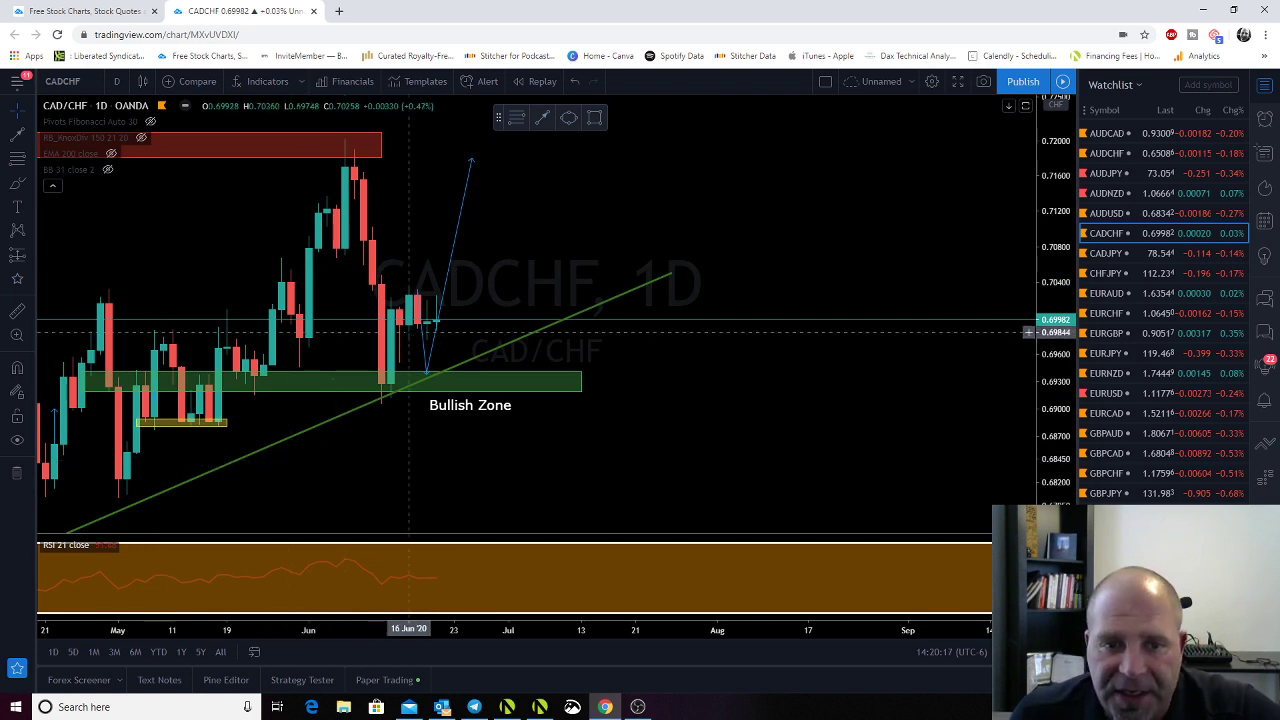
click(423, 340)
click(445, 337)
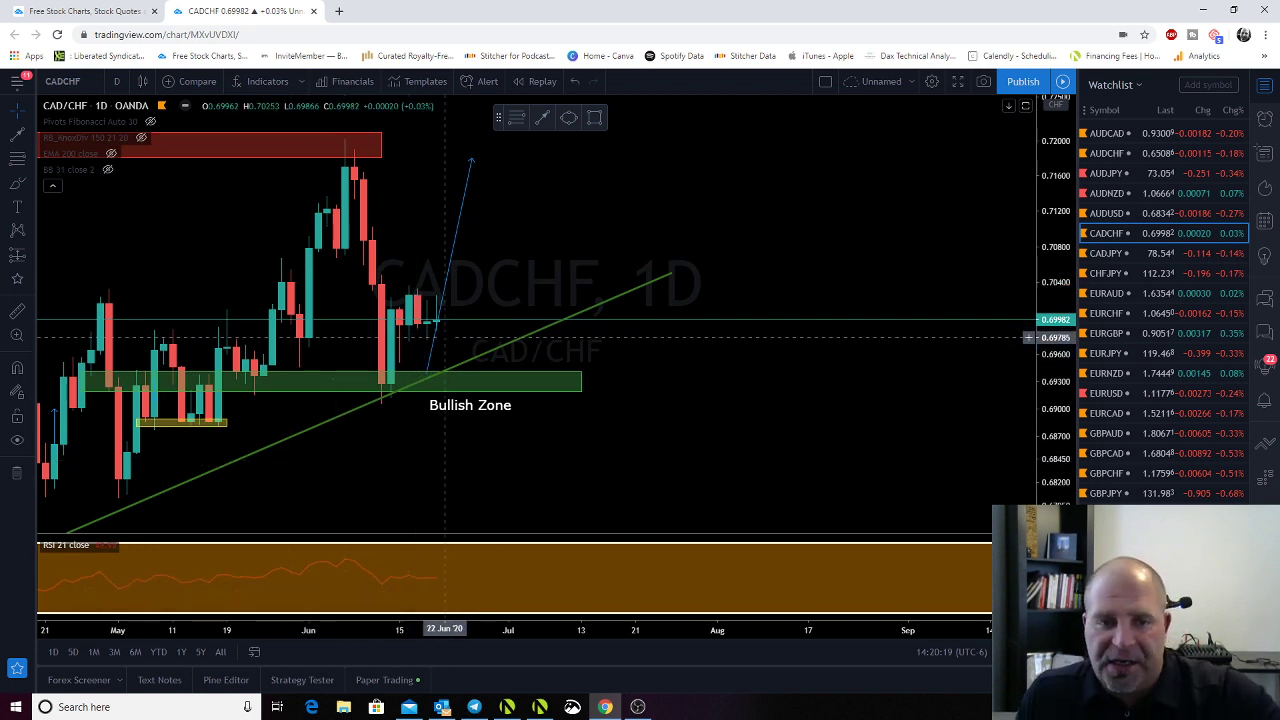
click(437, 338)
key(Delete)
drag(472, 410, 536, 417)
click(174, 432)
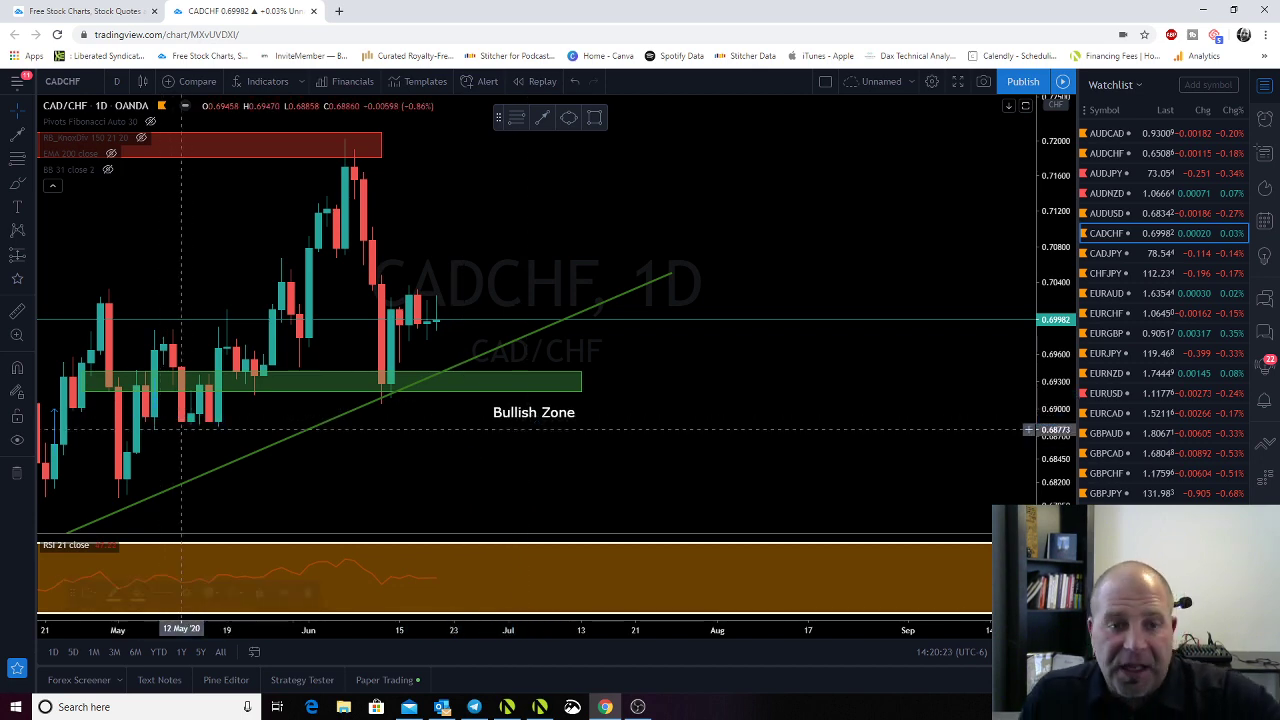
Extend the red bearish zone on the CADCHF chart forward to 9 July 2020
scroll(285, 362, down, 2)
scroll(285, 468, down, 2)
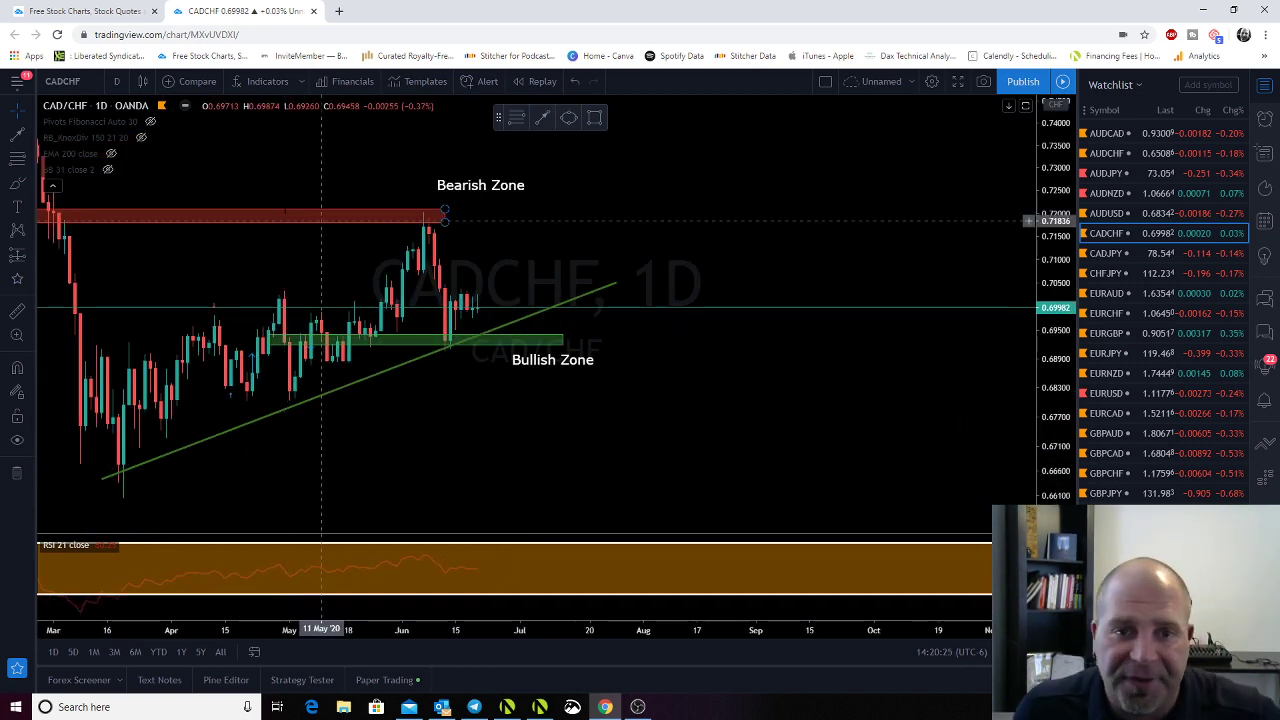
drag(444, 211, 552, 210)
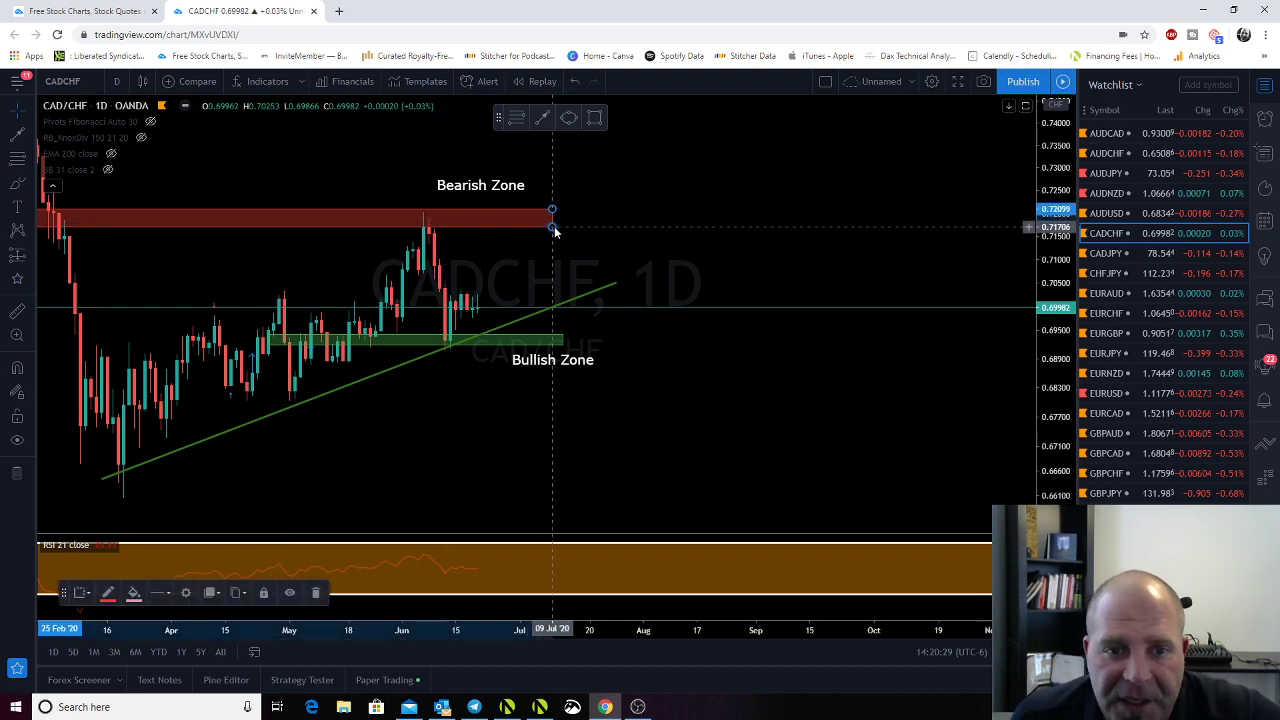
Draw an arrow from about 0.6929 in the green zone to about 0.7192 in the red zone, and move the Bearish Zone label closer to its zone
drag(357, 460, 423, 463)
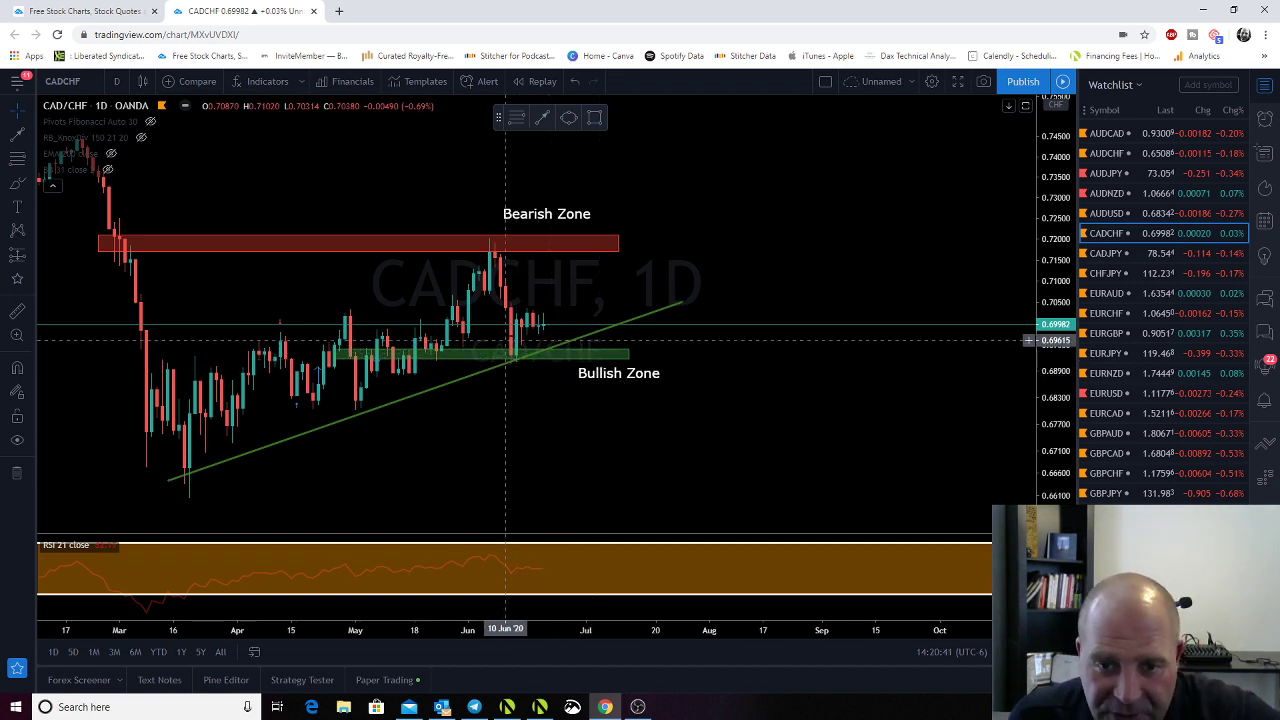
click(545, 122)
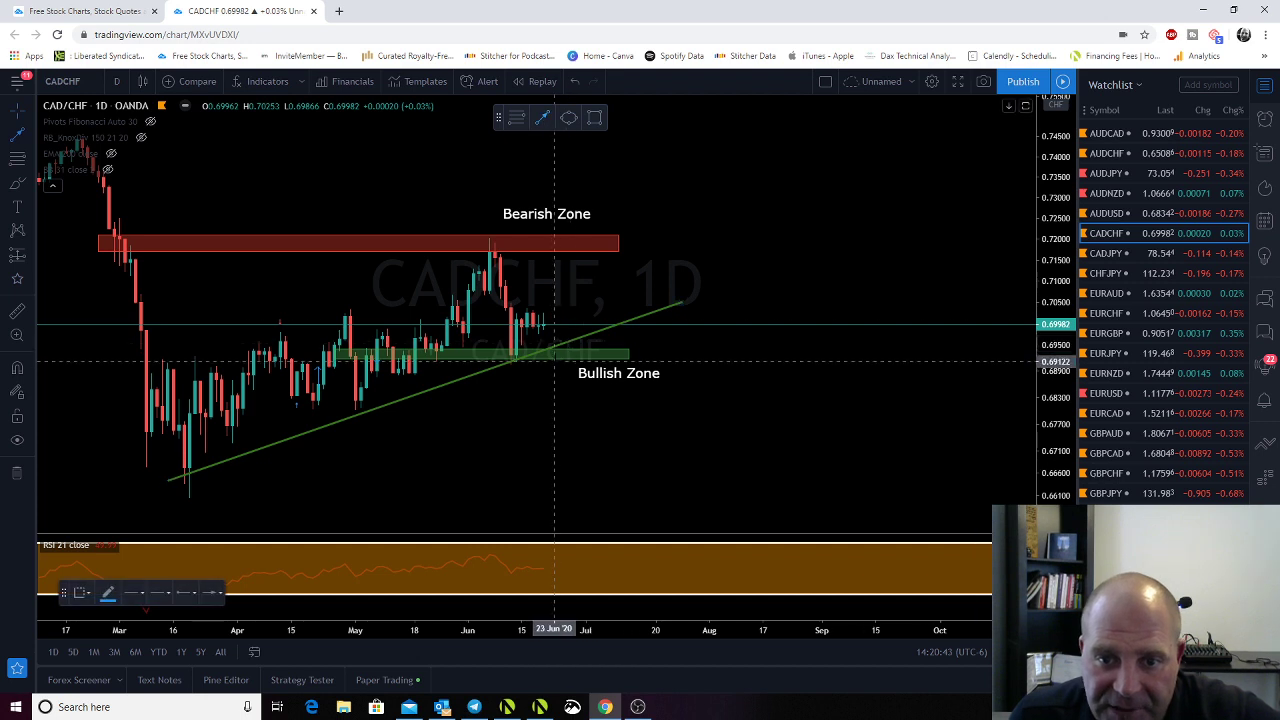
click(559, 352)
click(618, 242)
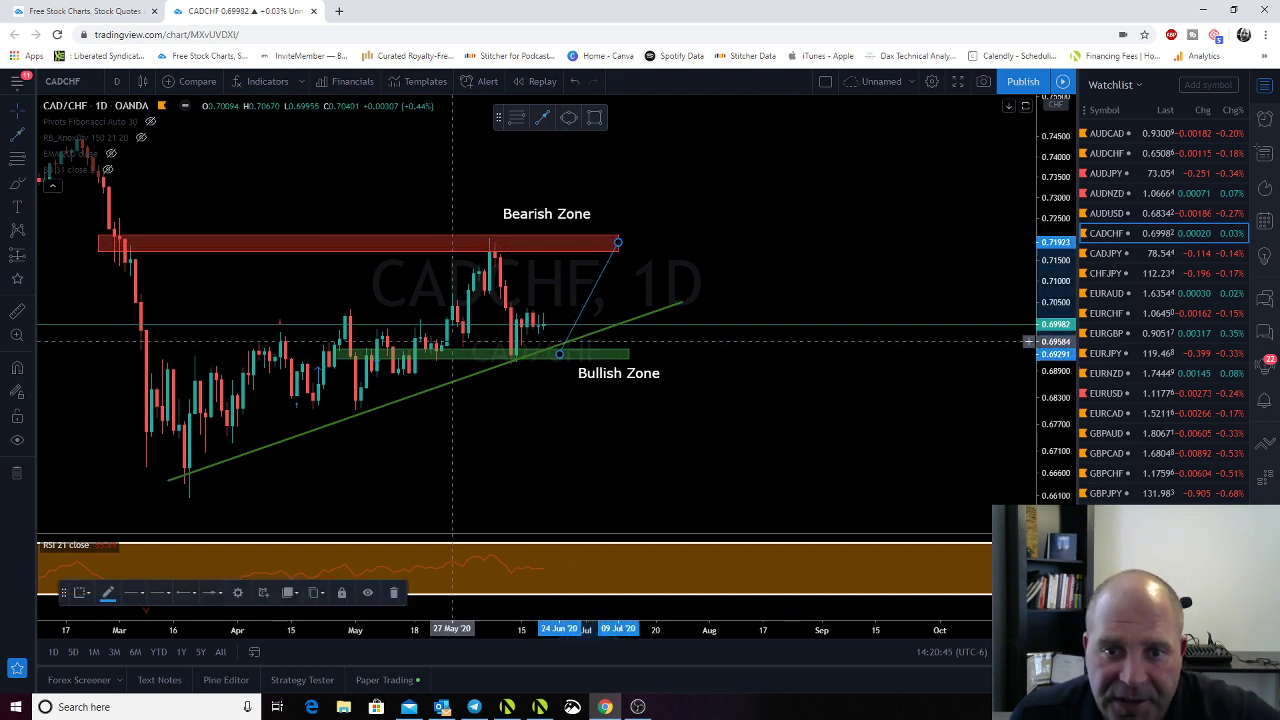
drag(540, 215, 524, 225)
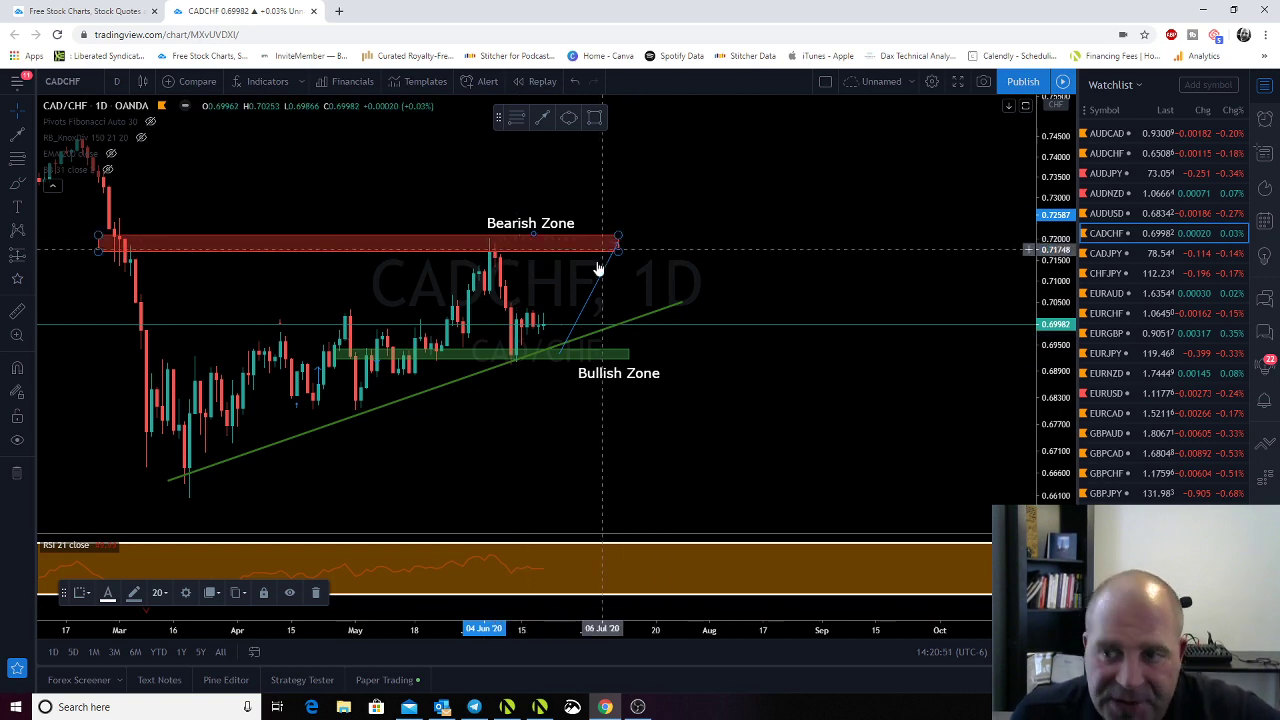
Open the CADJPY chart, move the Bullish Zone label beneath the green zone and shift the Bearish zone label rightward
click(1105, 253)
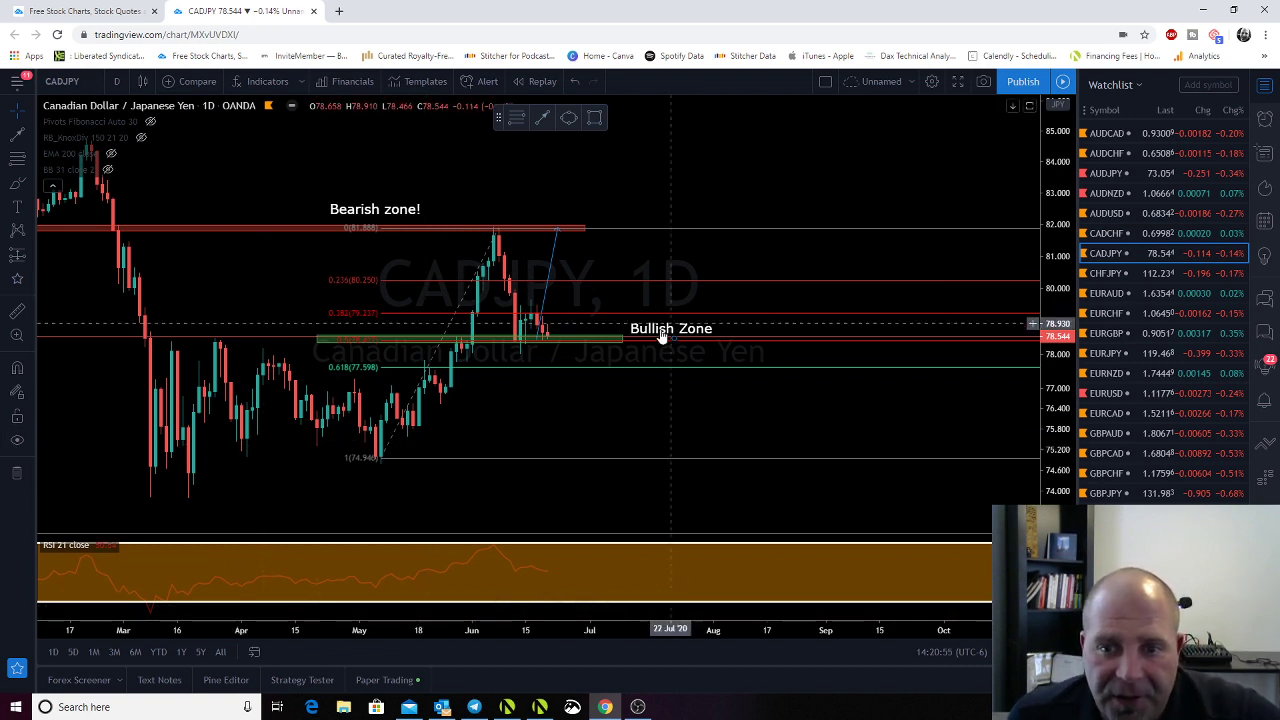
drag(657, 334, 572, 354)
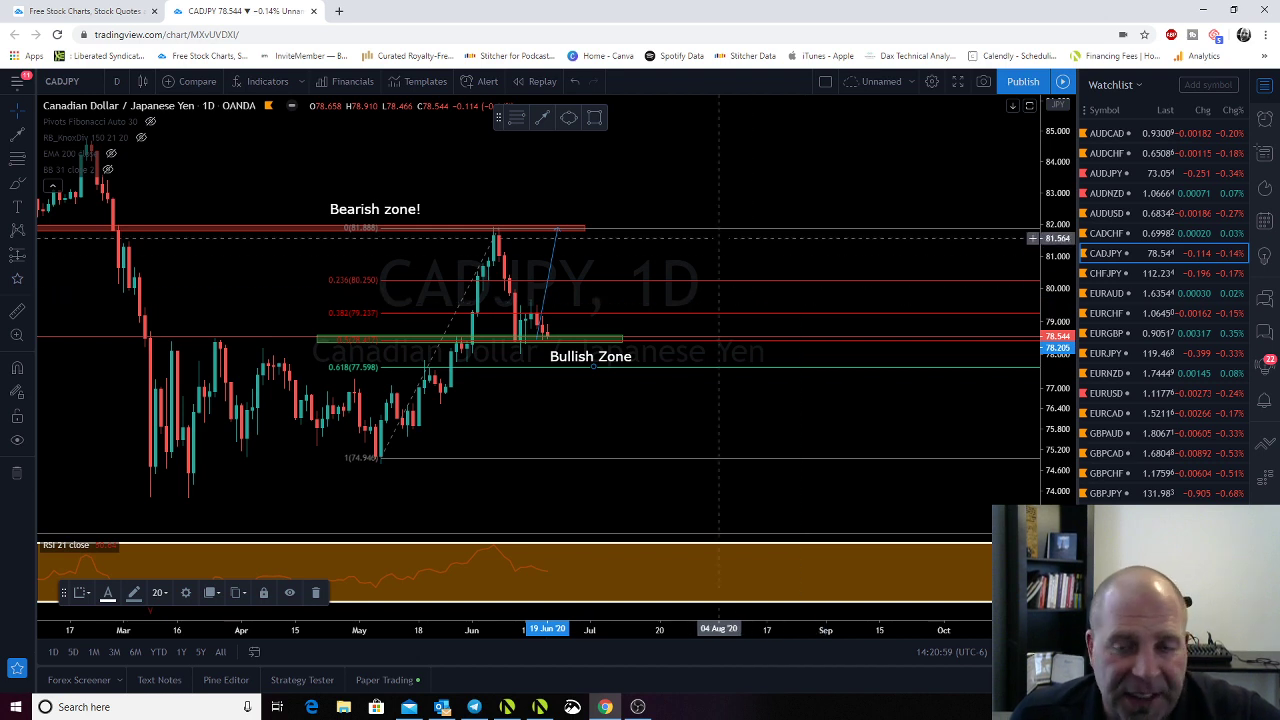
drag(352, 218, 405, 211)
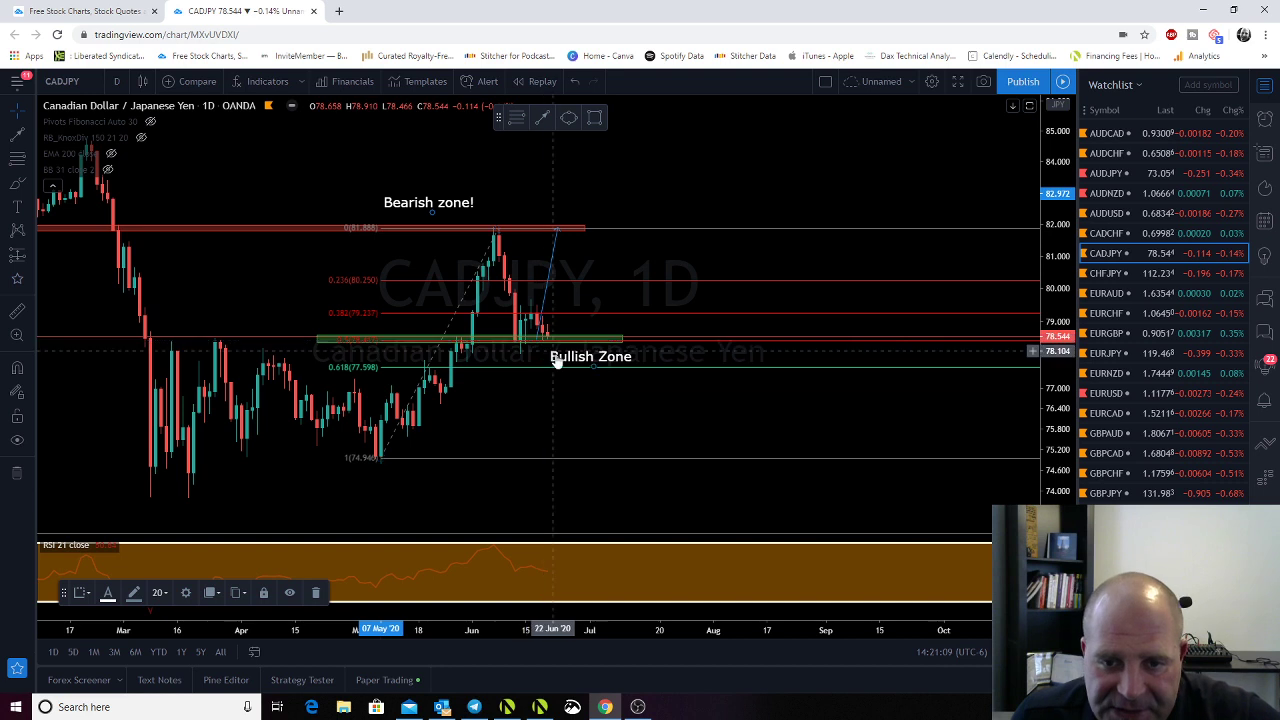
Lower the green zone slightly and reposition the arrow to run from about 78.255 at 22 June up to about 81.774 at 3 July
mouse_move(568, 356)
mouse_down()
mouse_move(558, 366)
mouse_move(566, 352)
mouse_up()
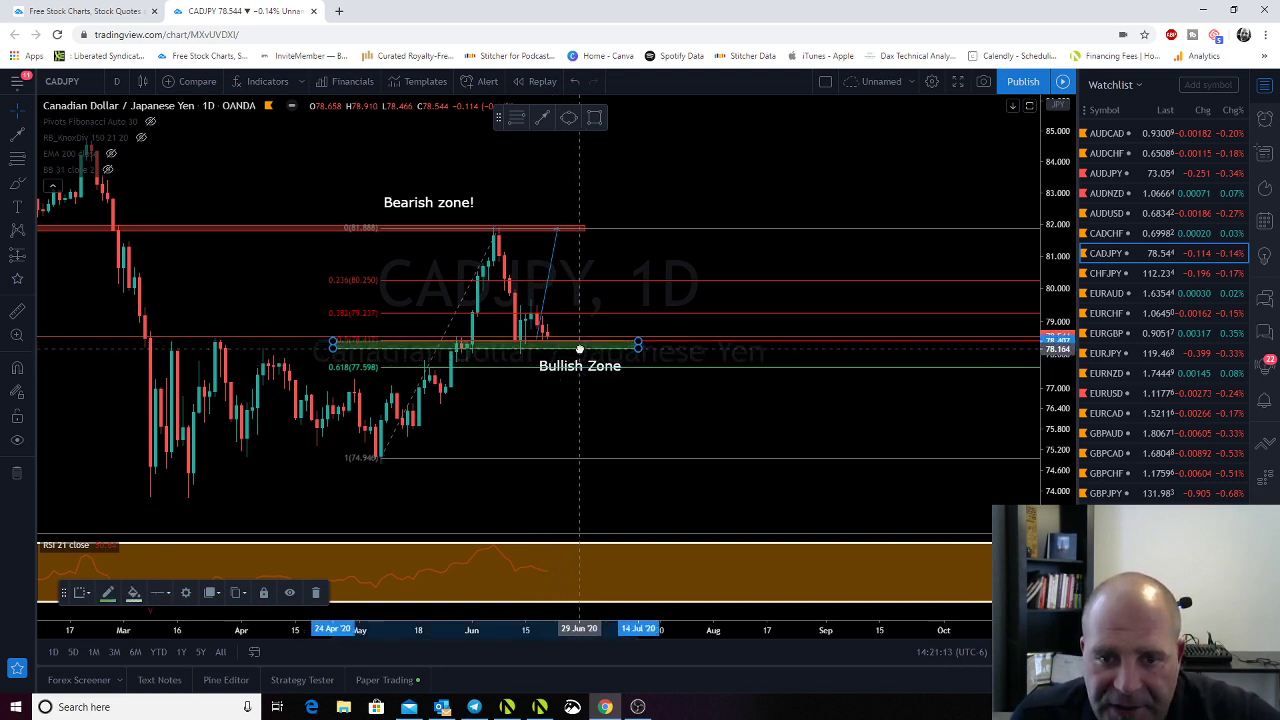
drag(545, 303, 562, 308)
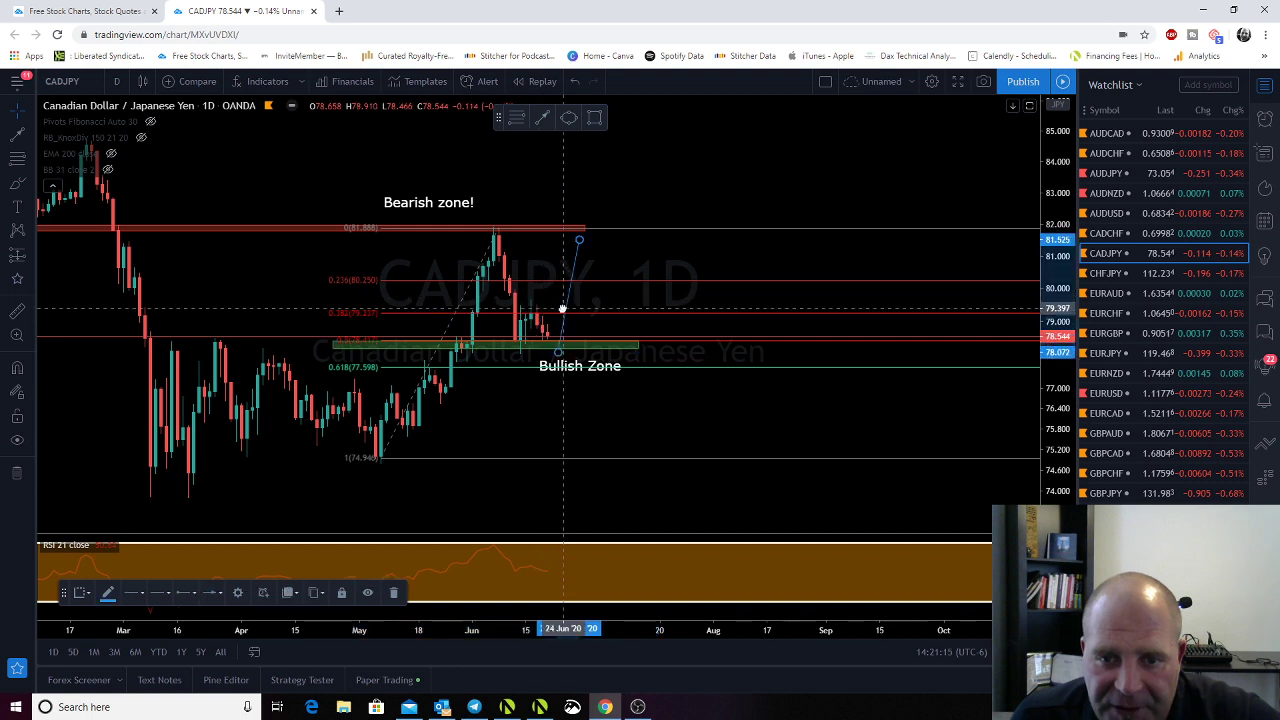
drag(575, 234, 600, 232)
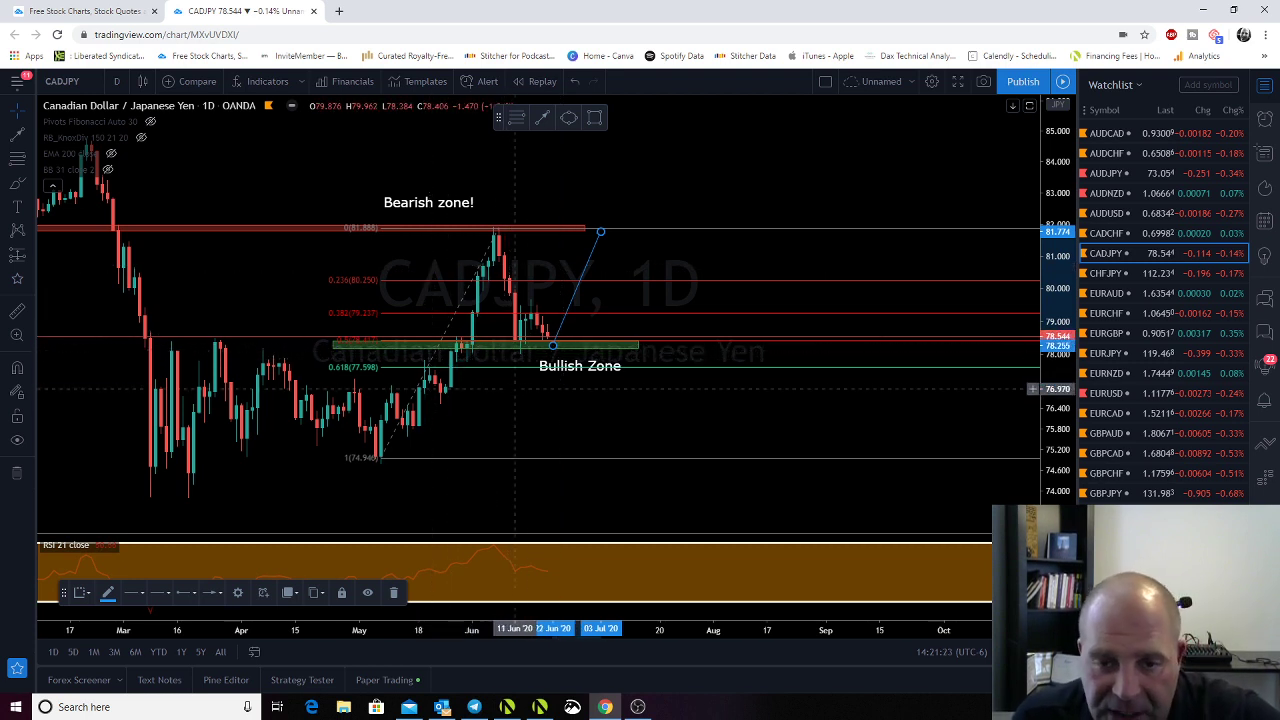
drag(543, 368, 542, 369)
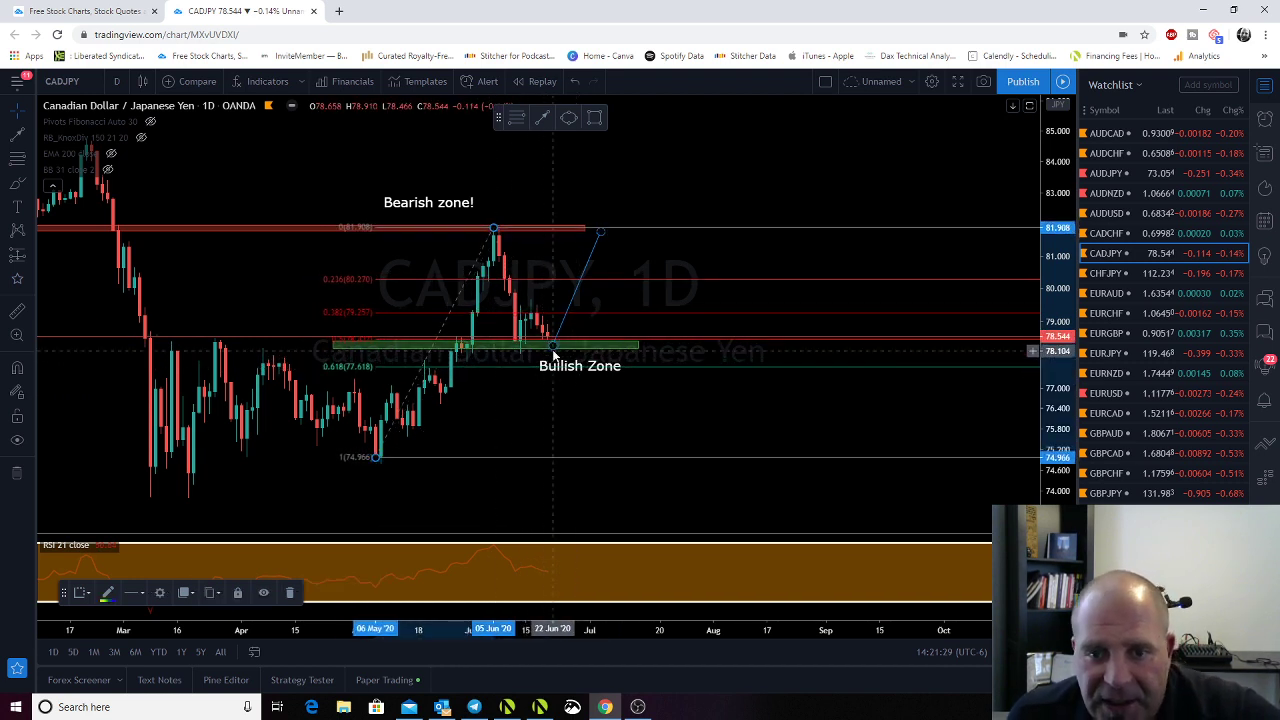
Flag CADJPY red in the watchlist and open the CHFJPY chart
click(1083, 254)
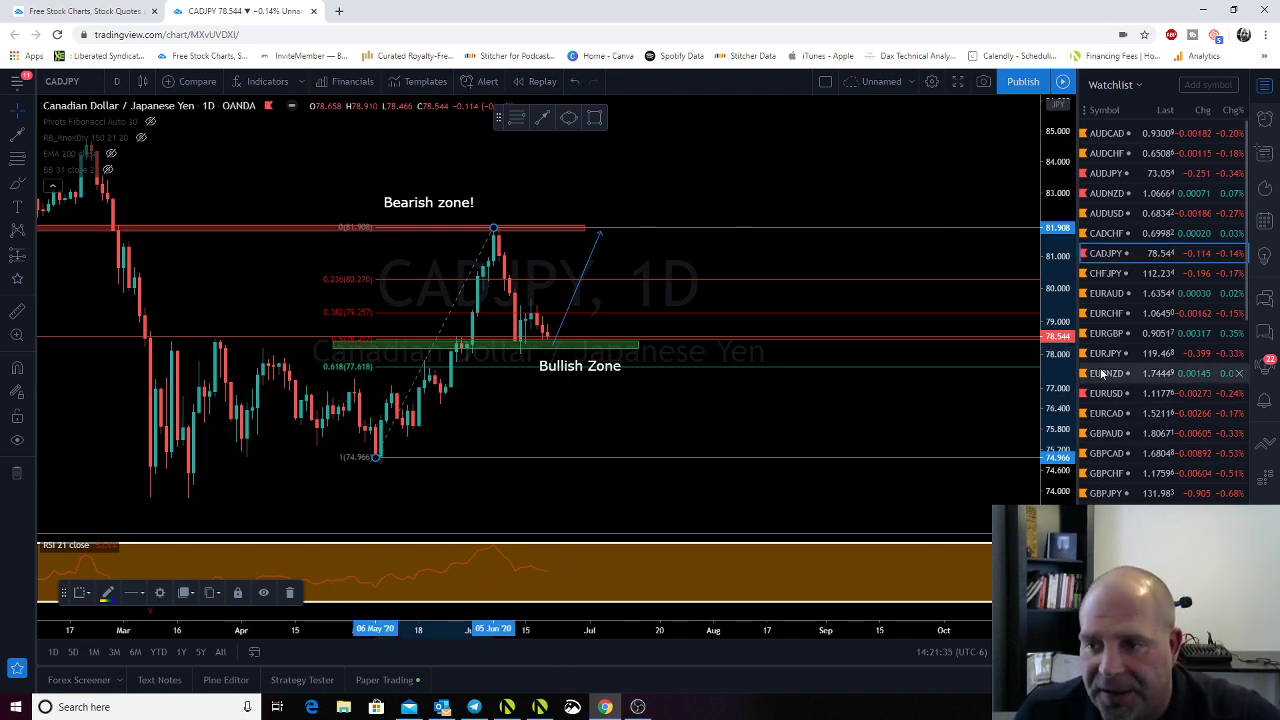
click(1110, 273)
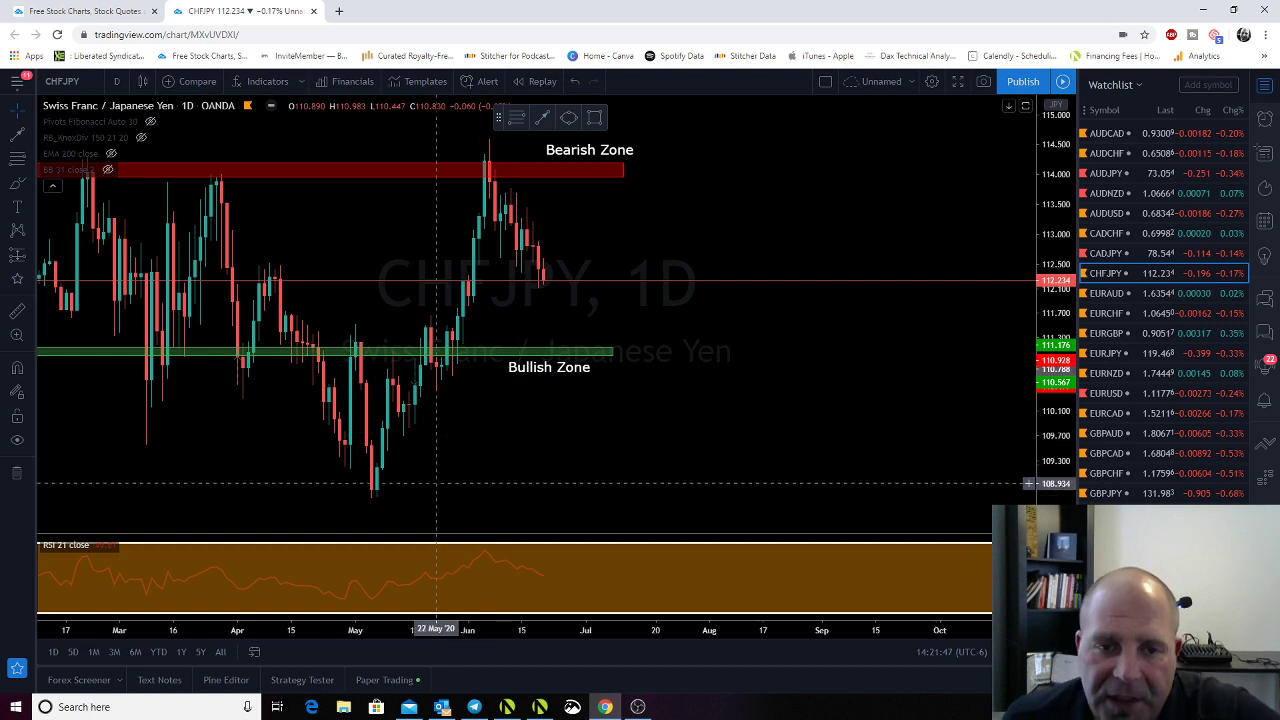
Draw a Fibonacci retracement from the 7 May low at 108.806 to the 5 June high at 114.525, and delete it after checking
click(380, 491)
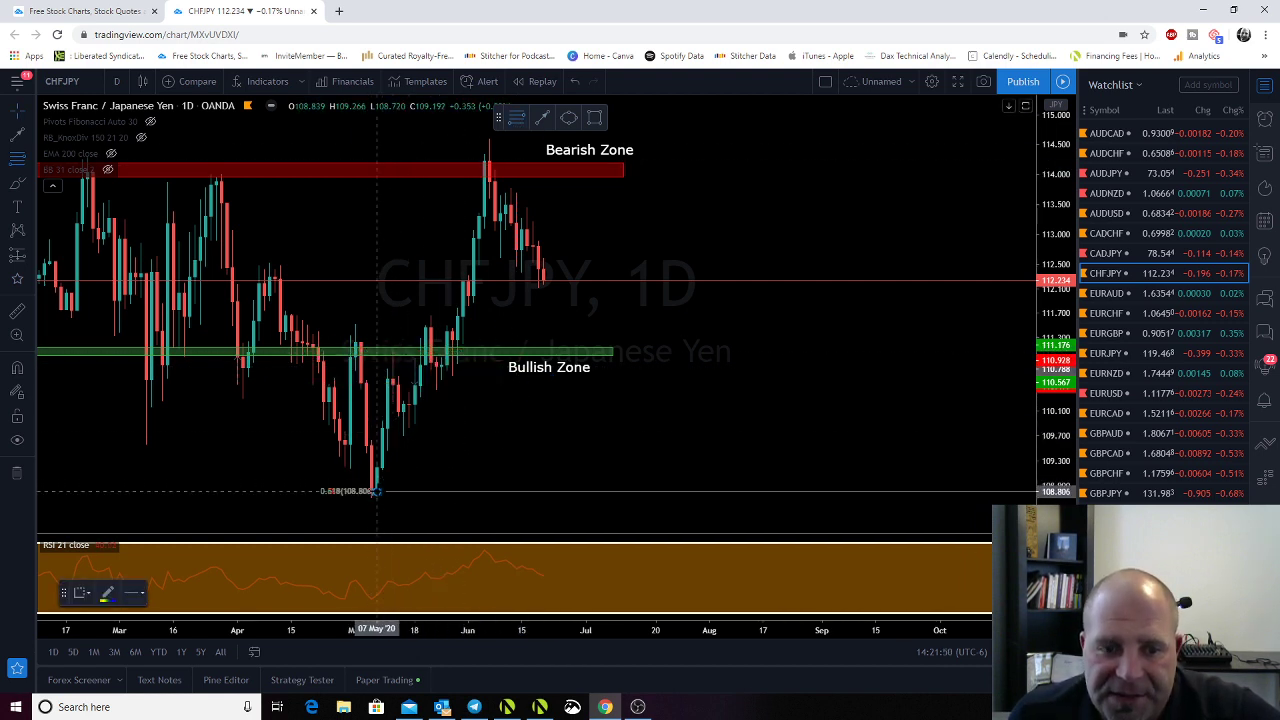
click(489, 143)
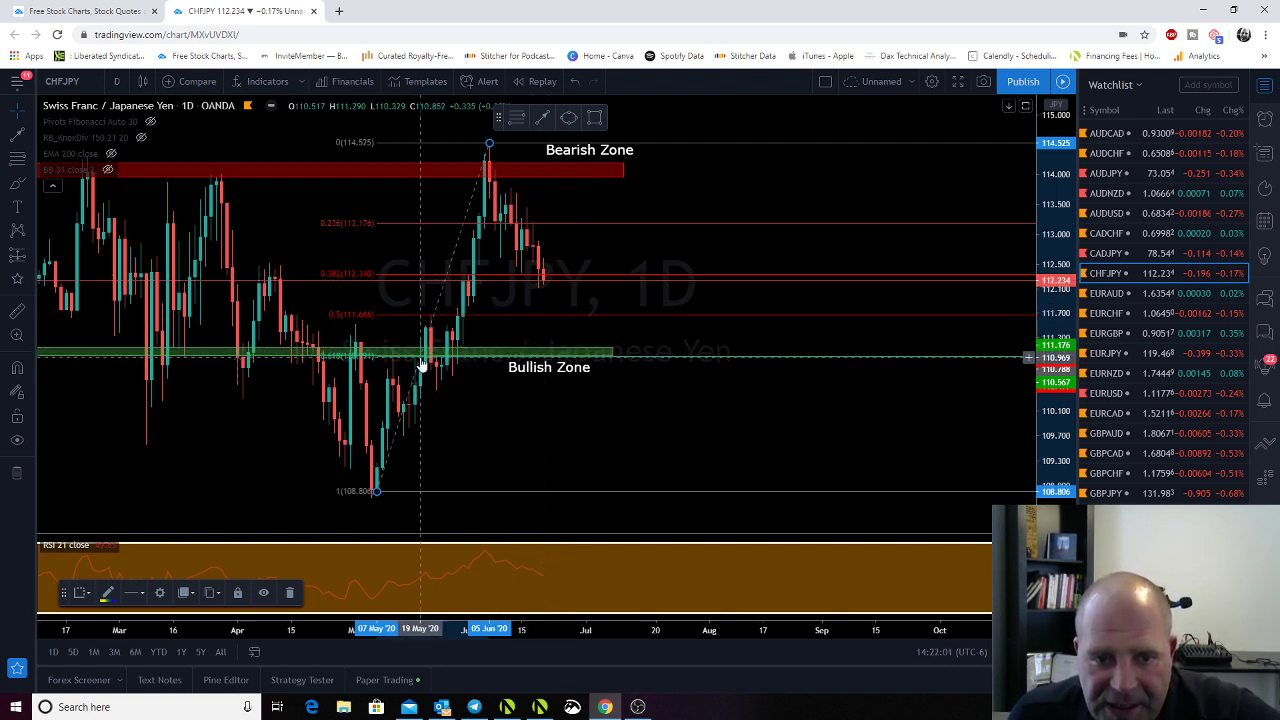
drag(532, 368, 514, 371)
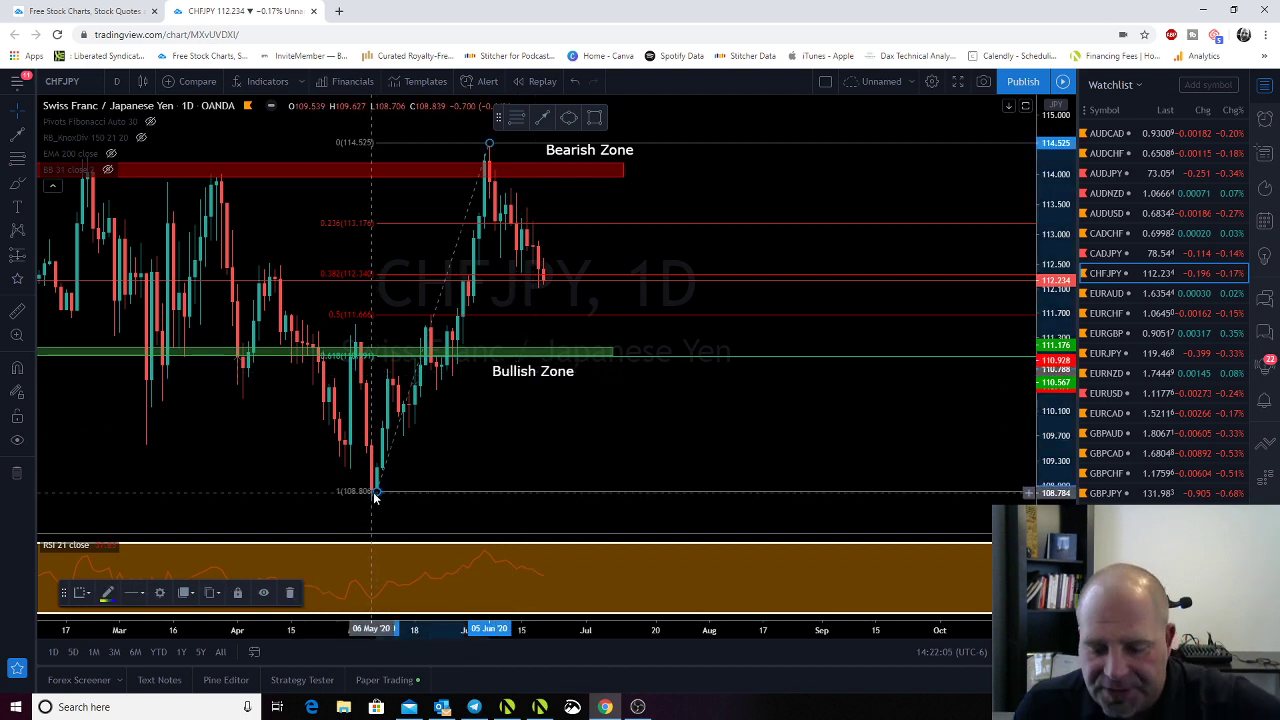
key(Delete)
Draw an arrow from about 112.248 at 22 June down to the bullish area, and raise the green zone to about 111.198–111.333
click(542, 117)
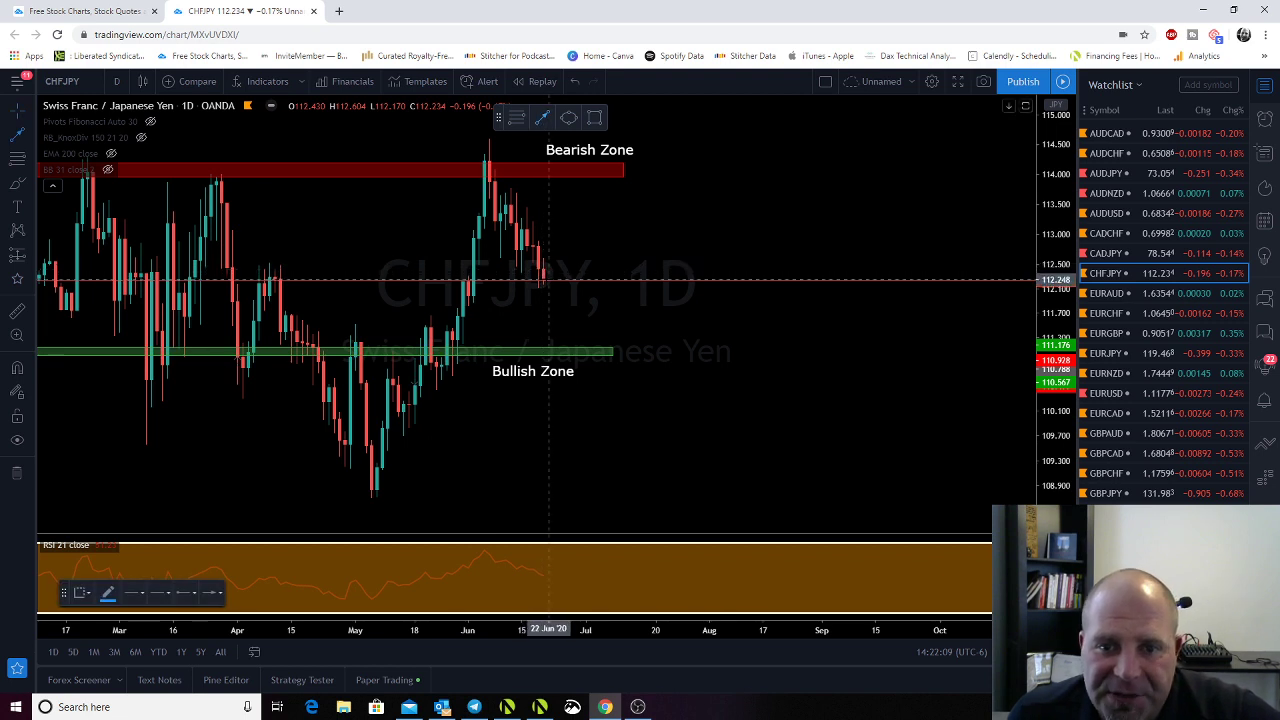
click(546, 283)
click(575, 350)
mouse_move(557, 380)
mouse_down()
mouse_move(690, 390)
mouse_move(652, 378)
mouse_up()
drag(535, 357, 578, 347)
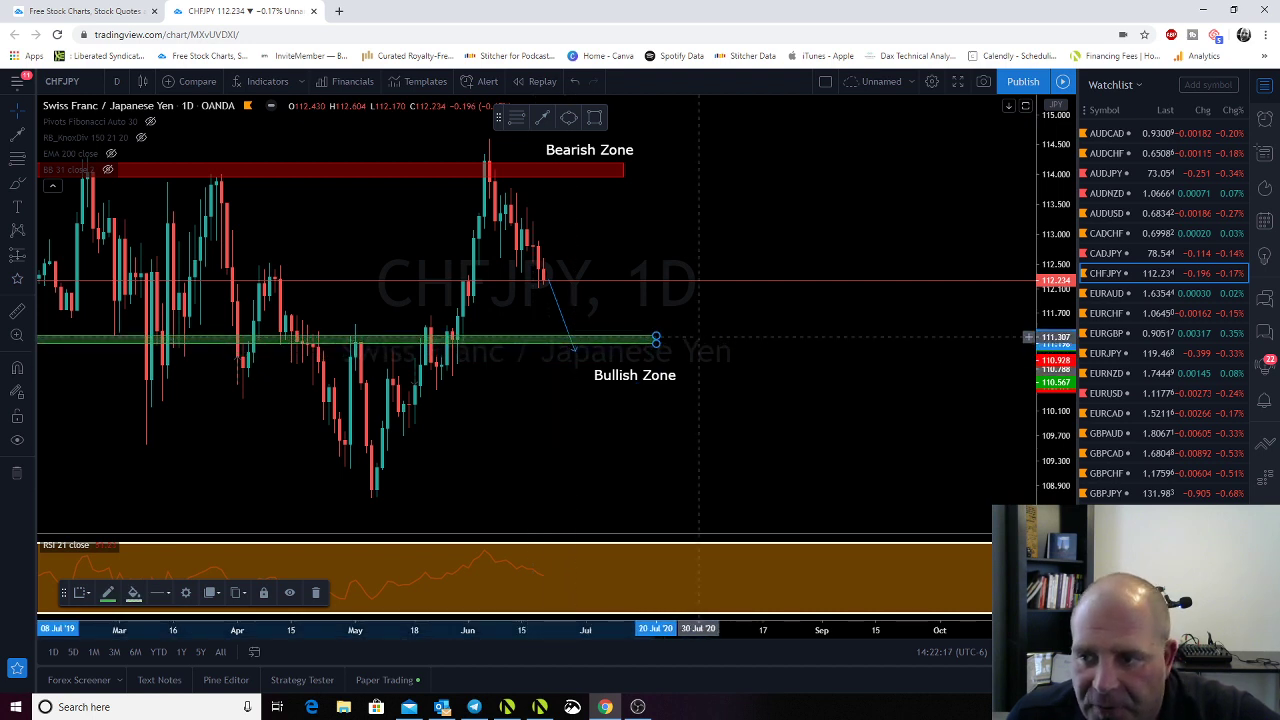
Create a CHFJPY alert for crossing 111.307, and move the Bullish Zone label beneath the arrow's tip
click(486, 82)
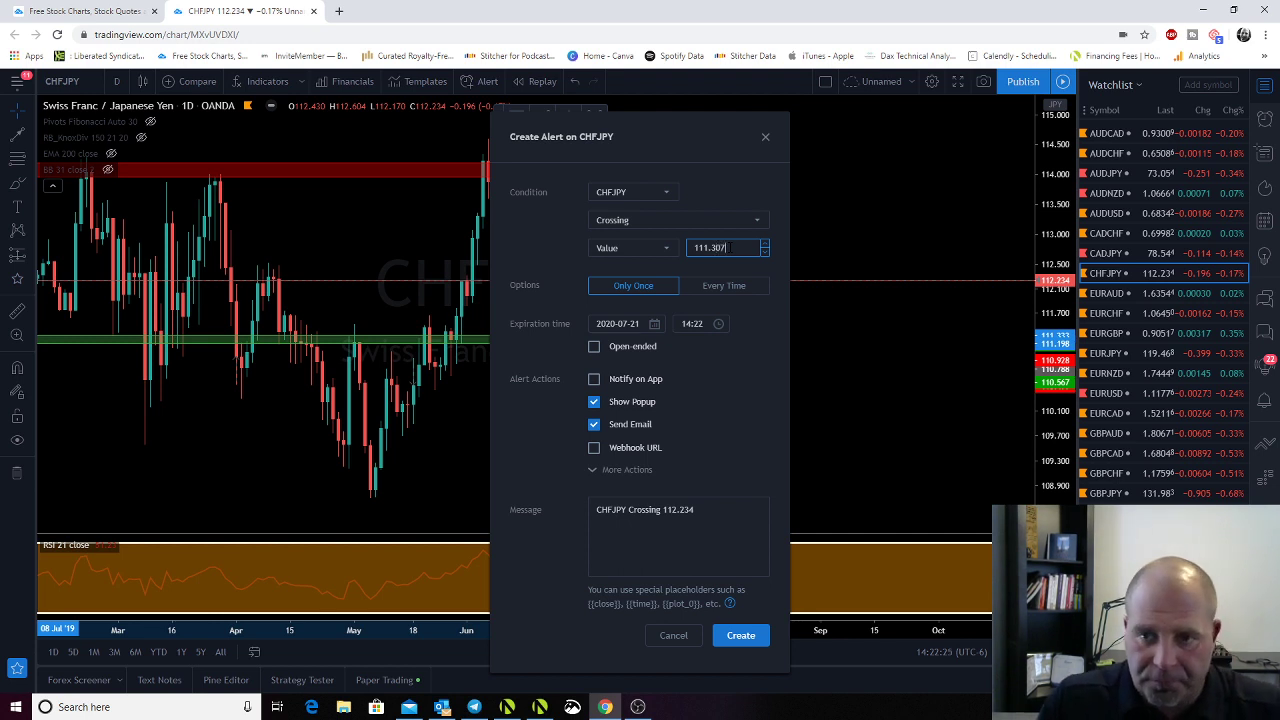
click(740, 636)
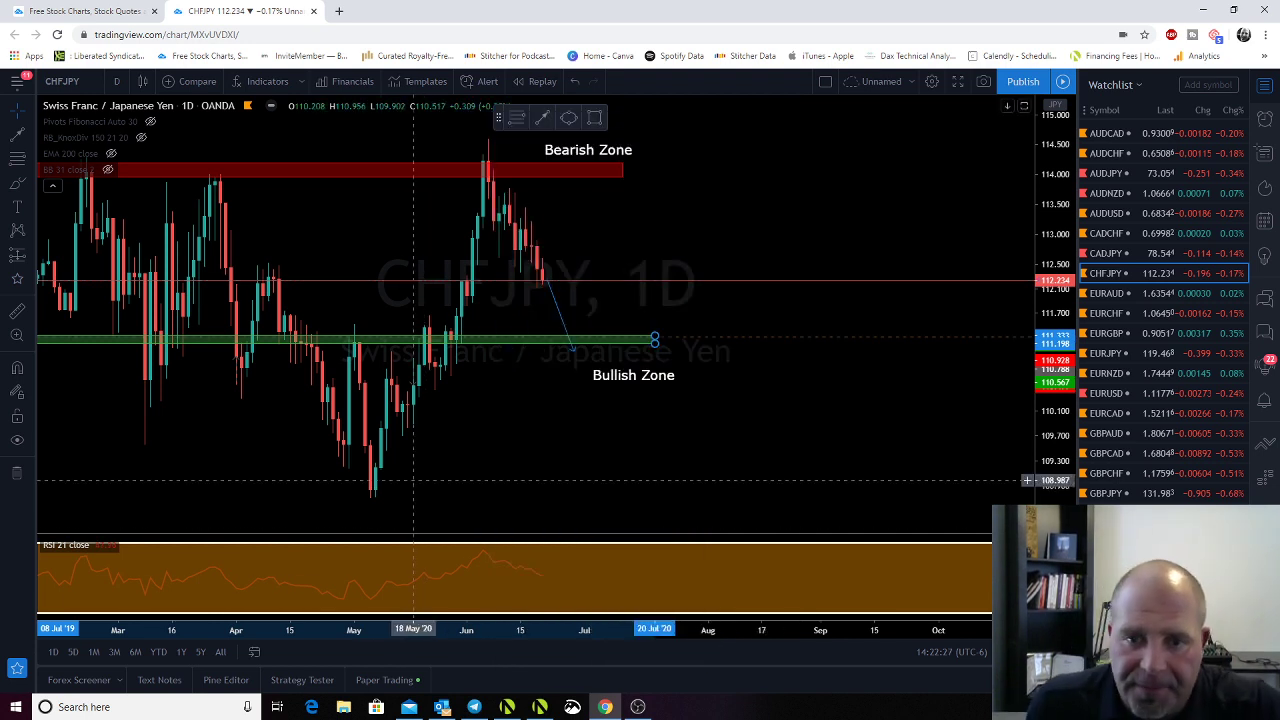
drag(610, 381, 551, 370)
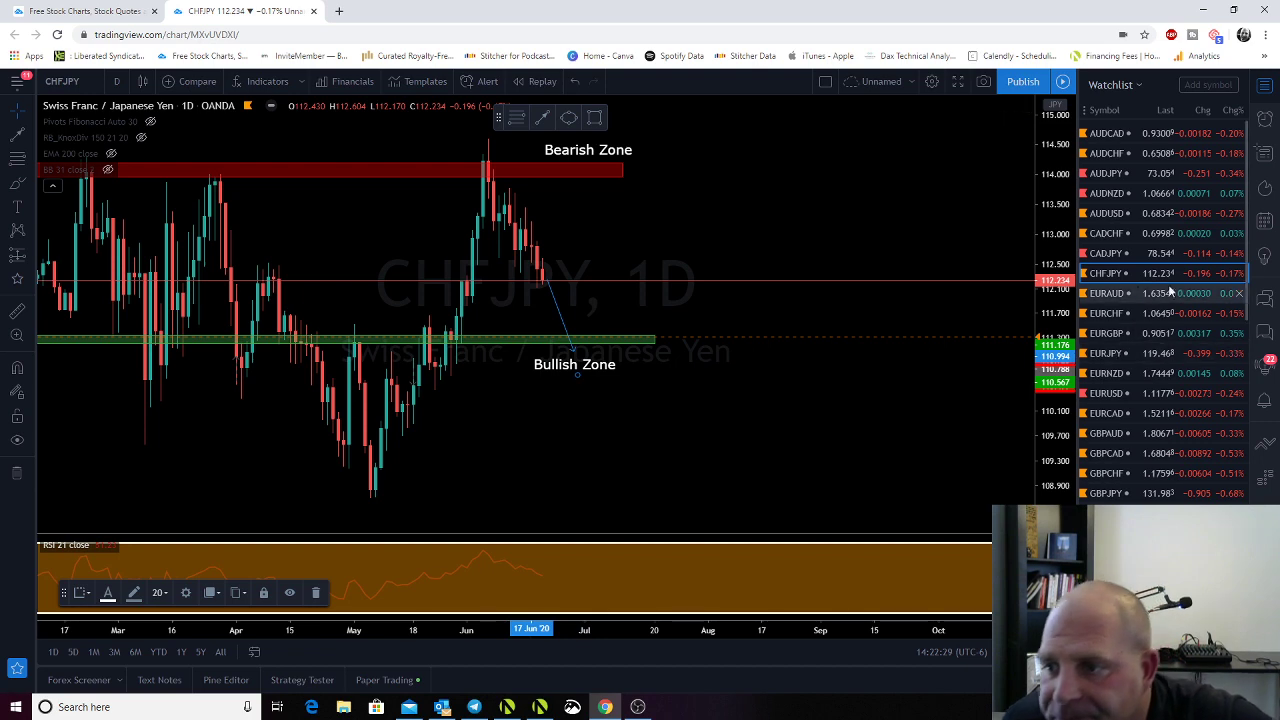
Open the EURAUD chart and shift the Bullish Zone and Bearish Zone labels rightward, past the latest candles
click(1090, 296)
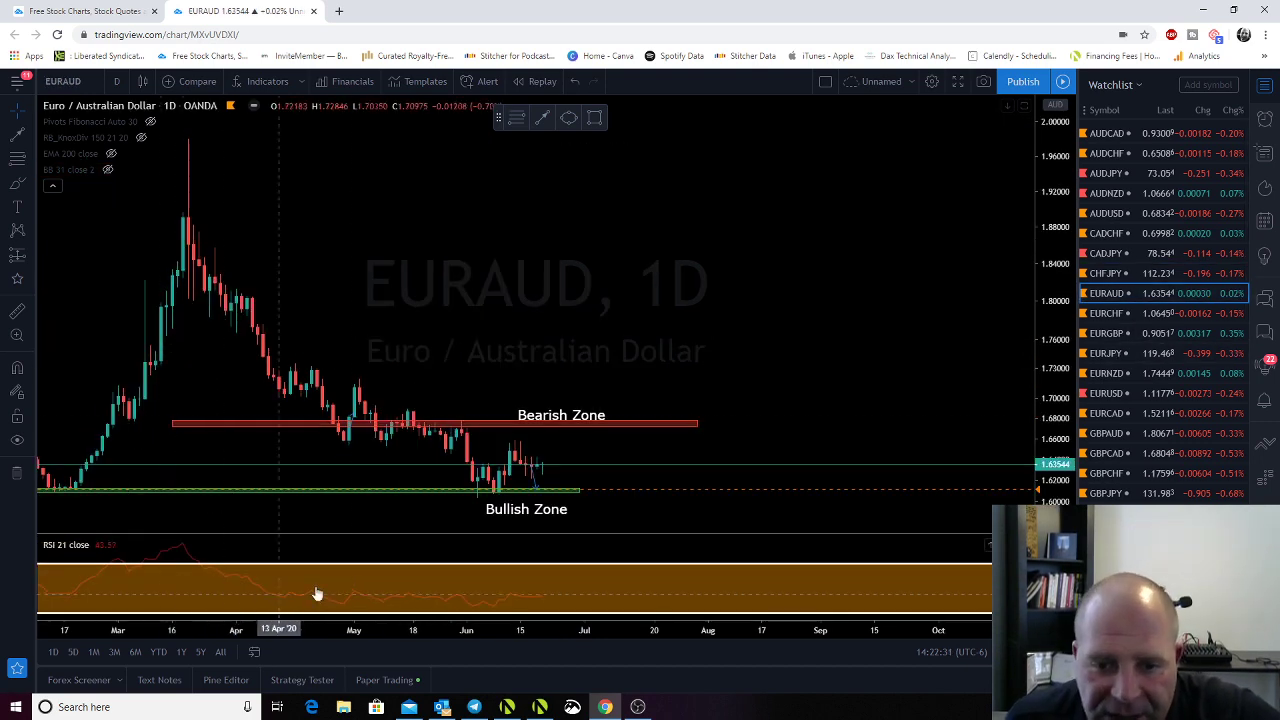
scroll(344, 492, down, 2)
drag(350, 495, 94, 511)
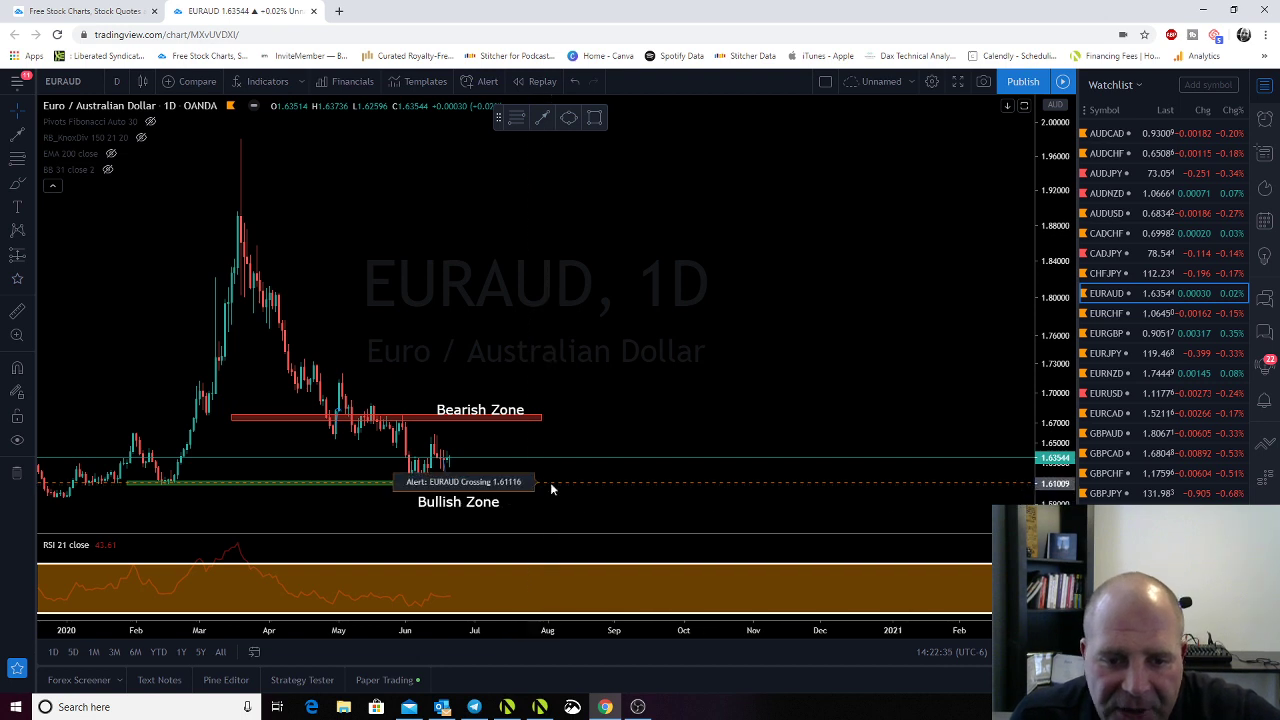
drag(441, 503, 466, 504)
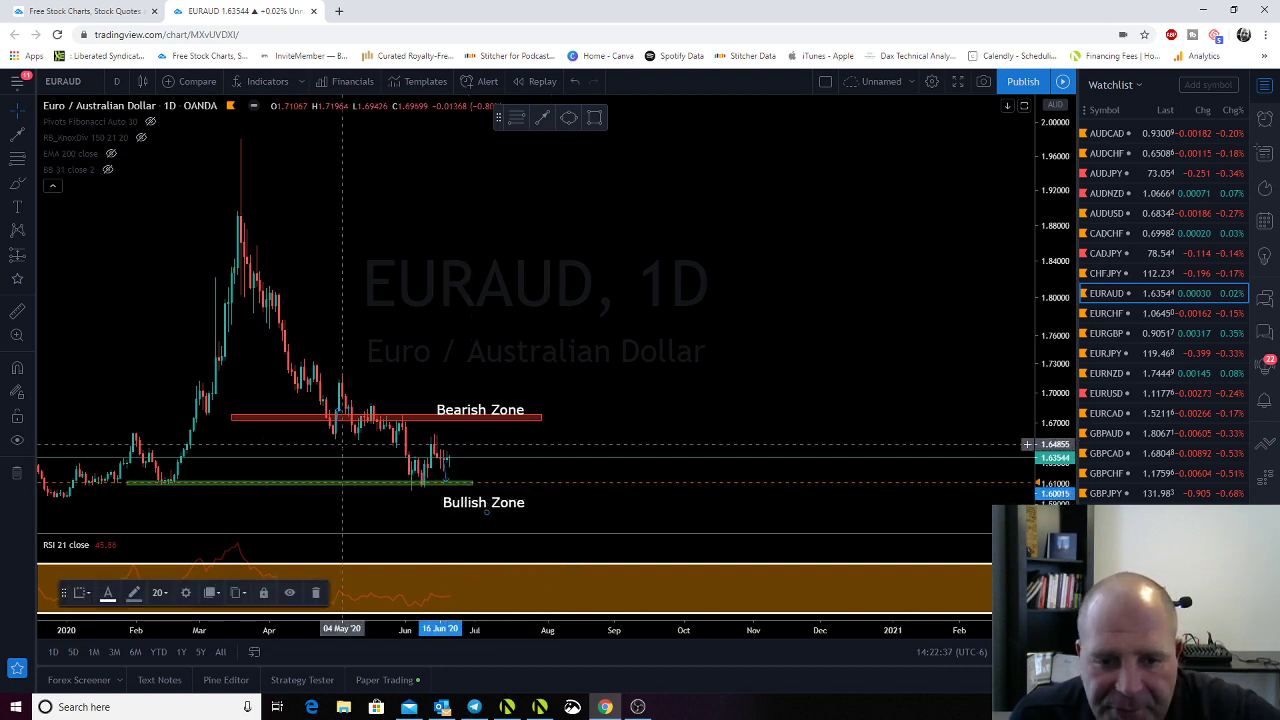
click(497, 484)
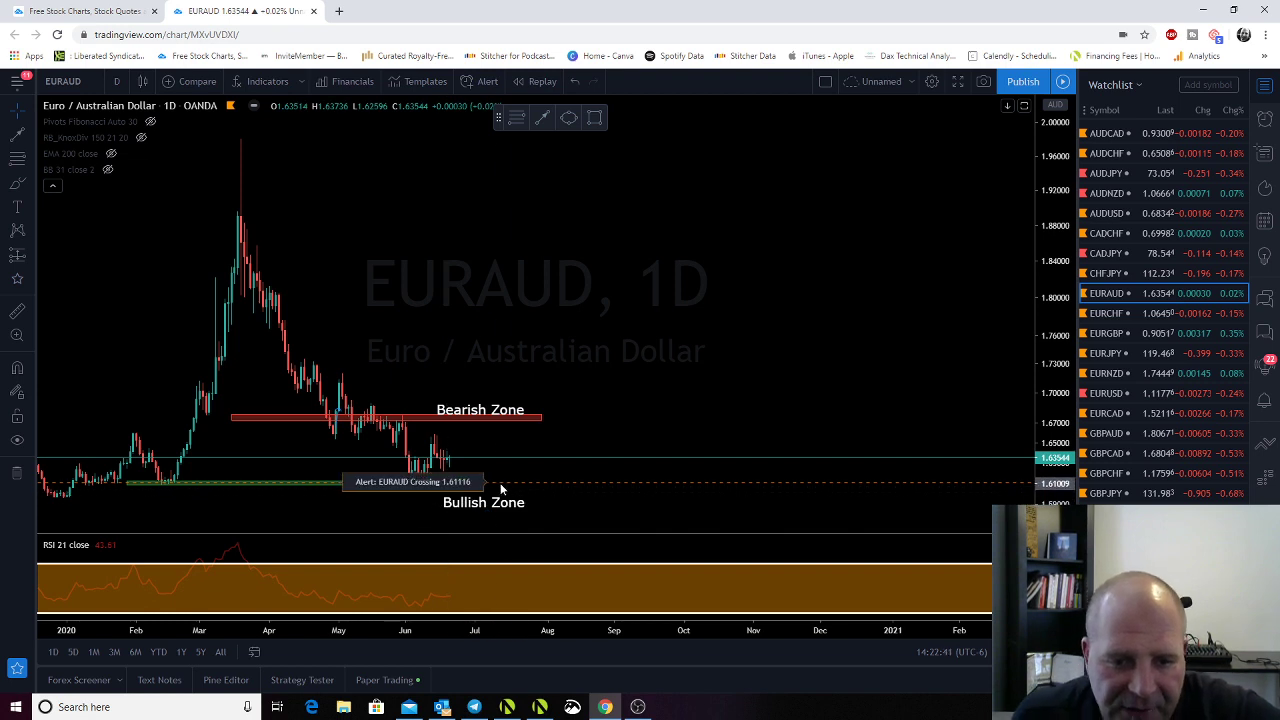
mouse_move(463, 410)
mouse_down()
mouse_move(569, 434)
mouse_move(537, 440)
mouse_up()
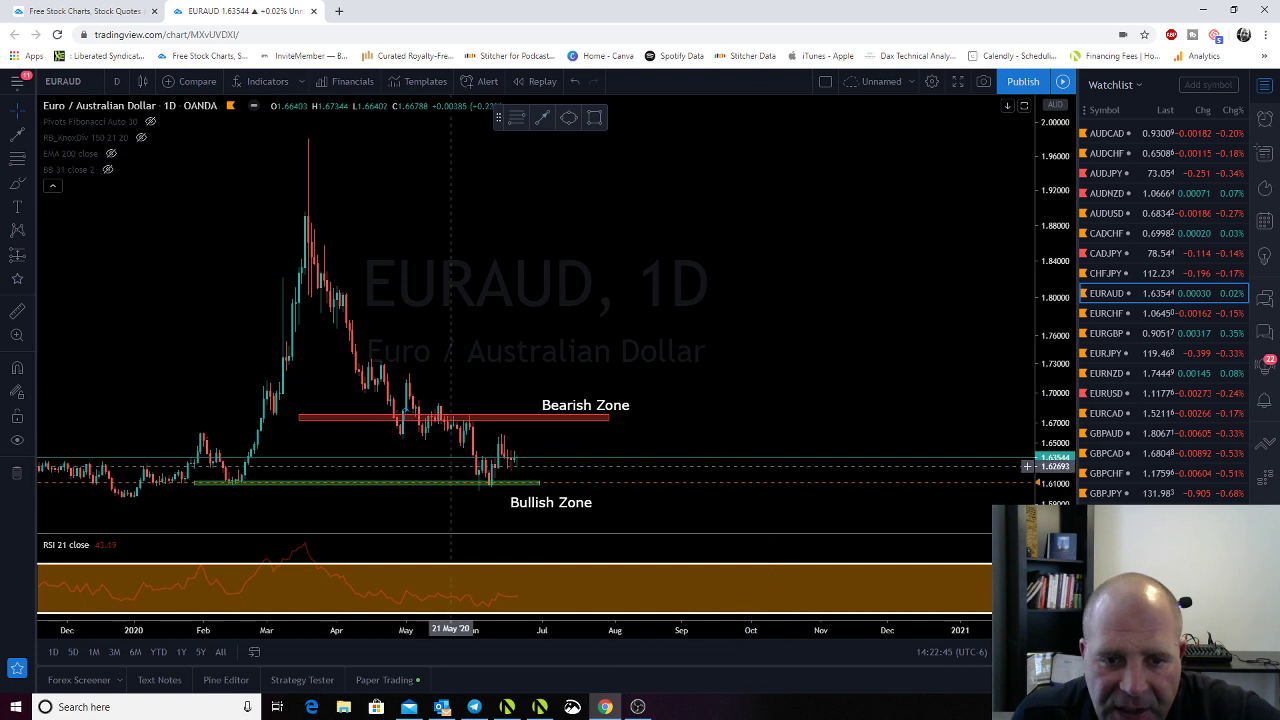
drag(345, 448, 335, 446)
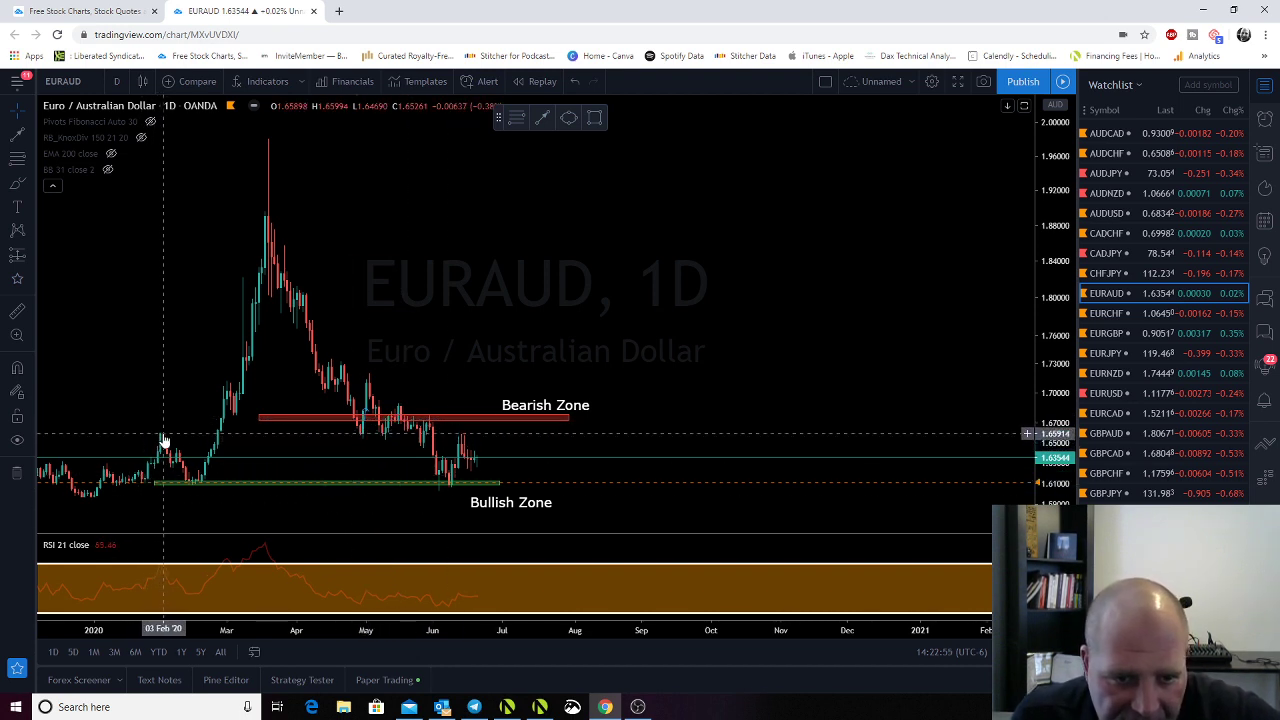
click(270, 423)
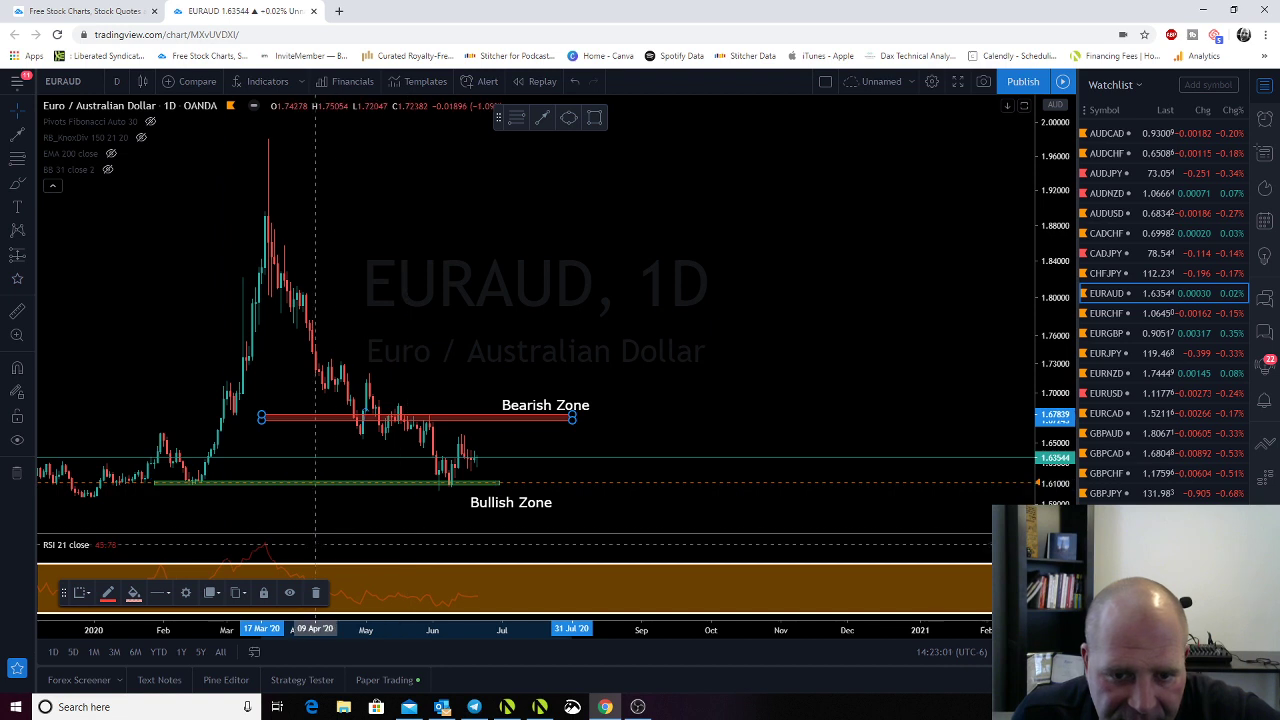
drag(294, 510, 455, 503)
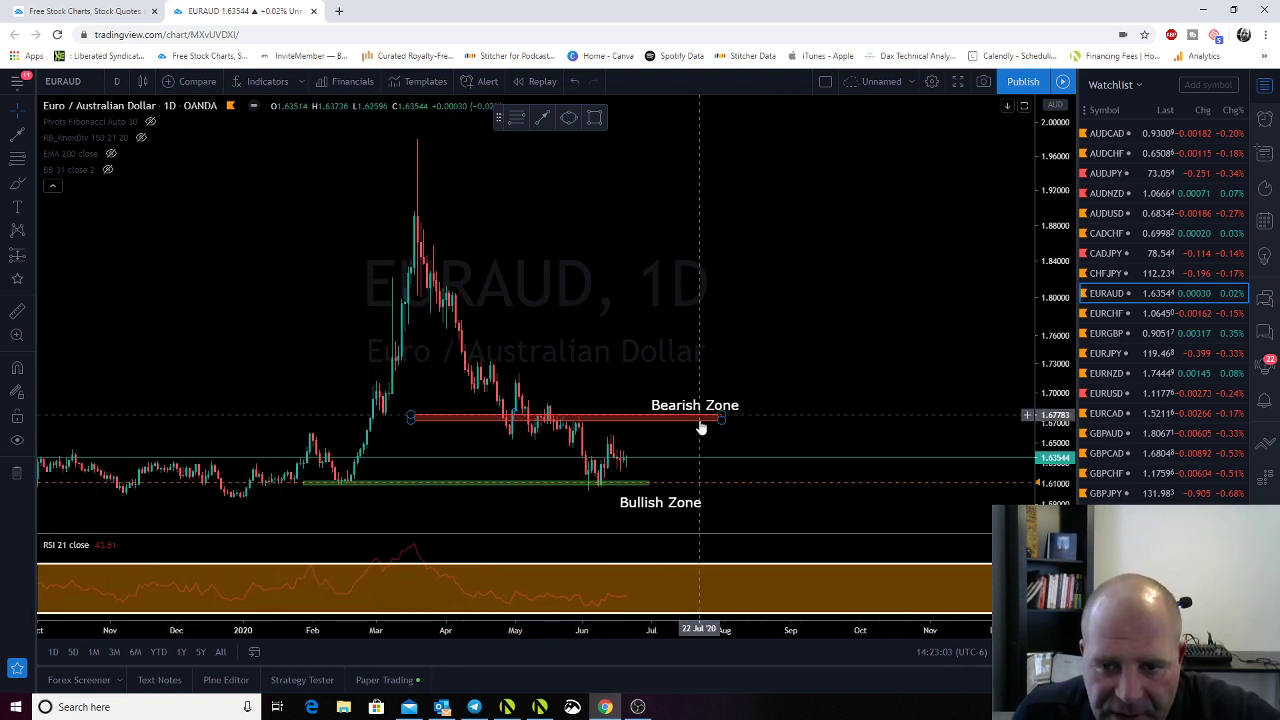
Draw an arrow from about 1.61396 at 26 June to 1.66913 at 16 July, and another from 1.67649 at 3 August to 1.61138 at 31 August
click(540, 119)
drag(645, 484, 686, 424)
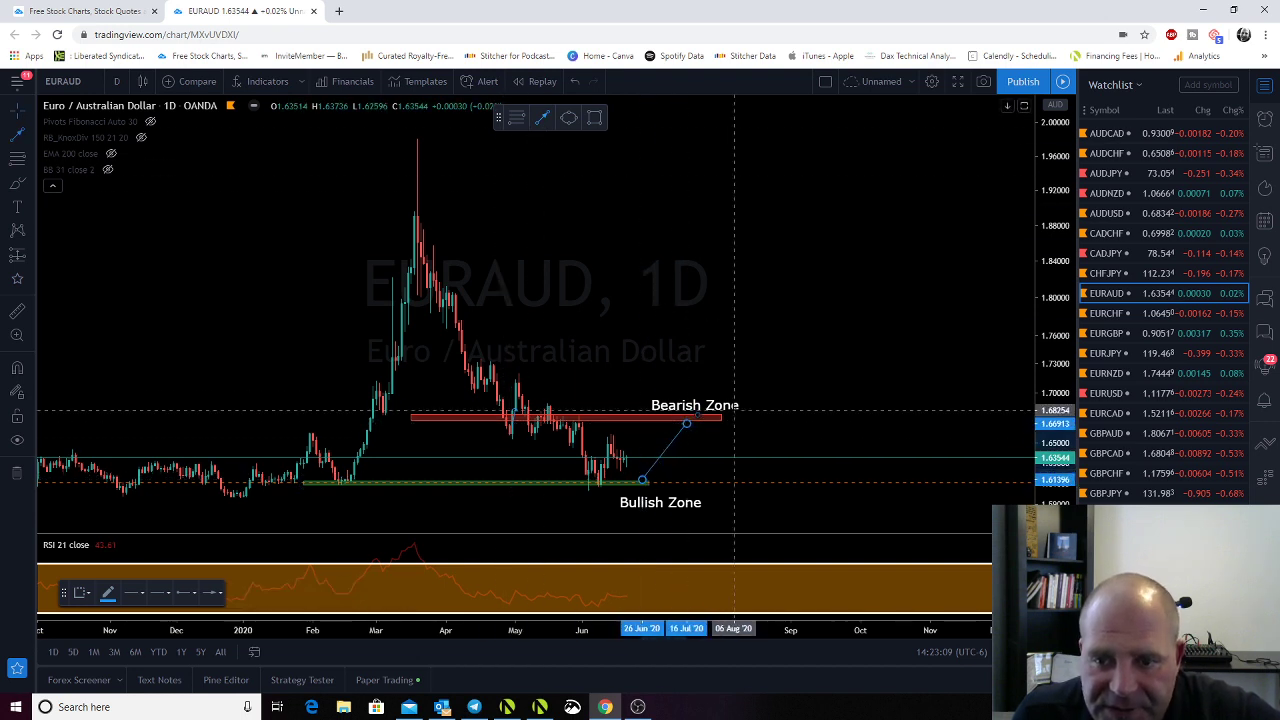
drag(725, 417, 788, 482)
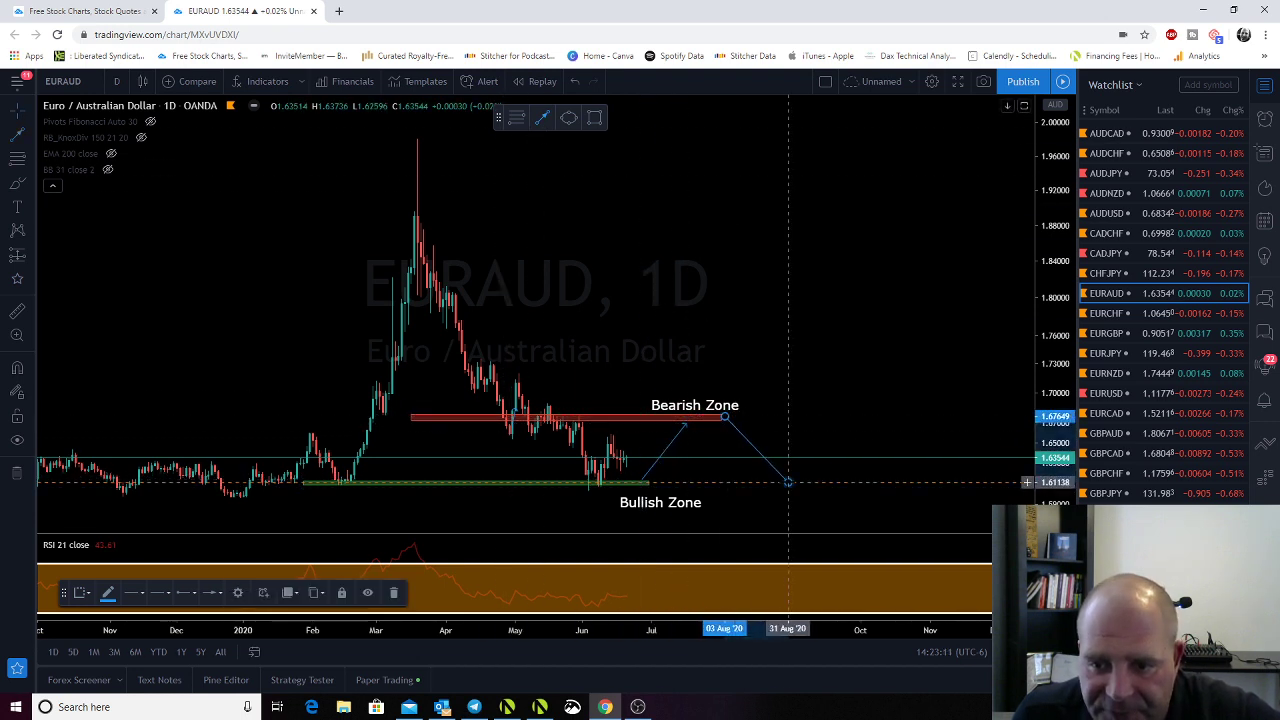
Enlarge the RSI pane and move the Bullish Zone label slightly closer beneath the green zone
click(575, 516)
drag(345, 533, 157, 486)
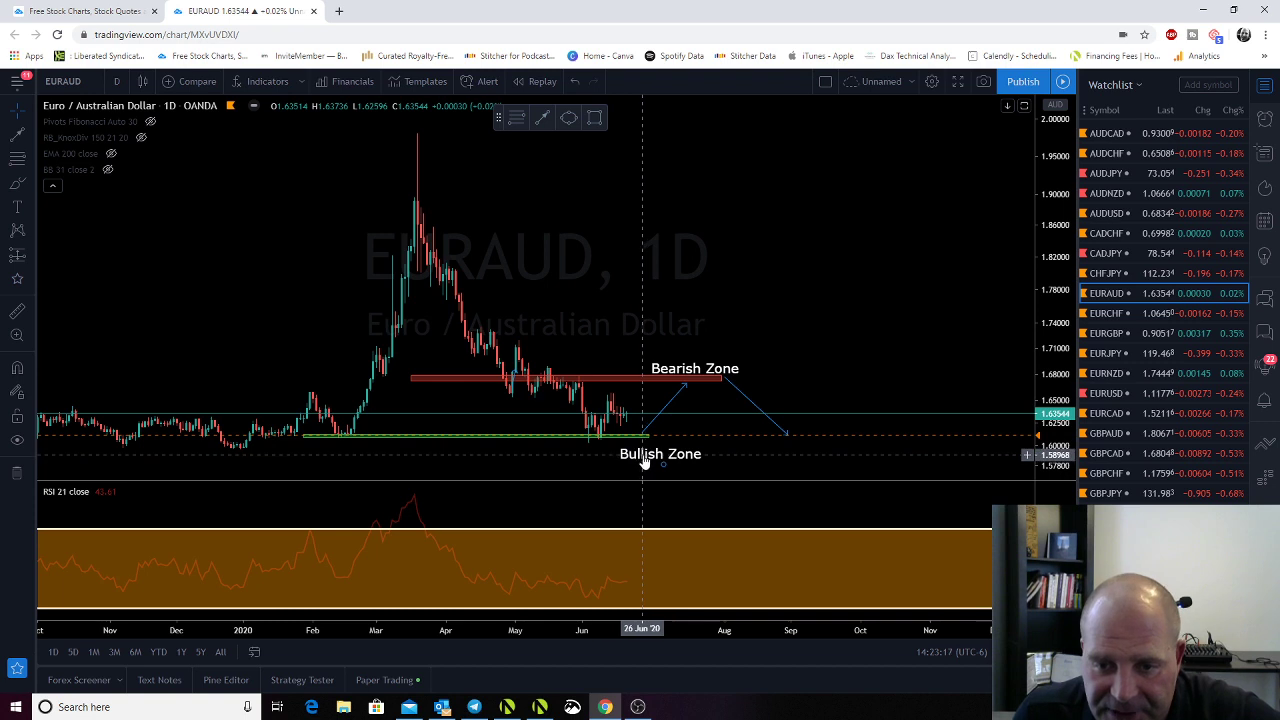
drag(629, 441, 640, 440)
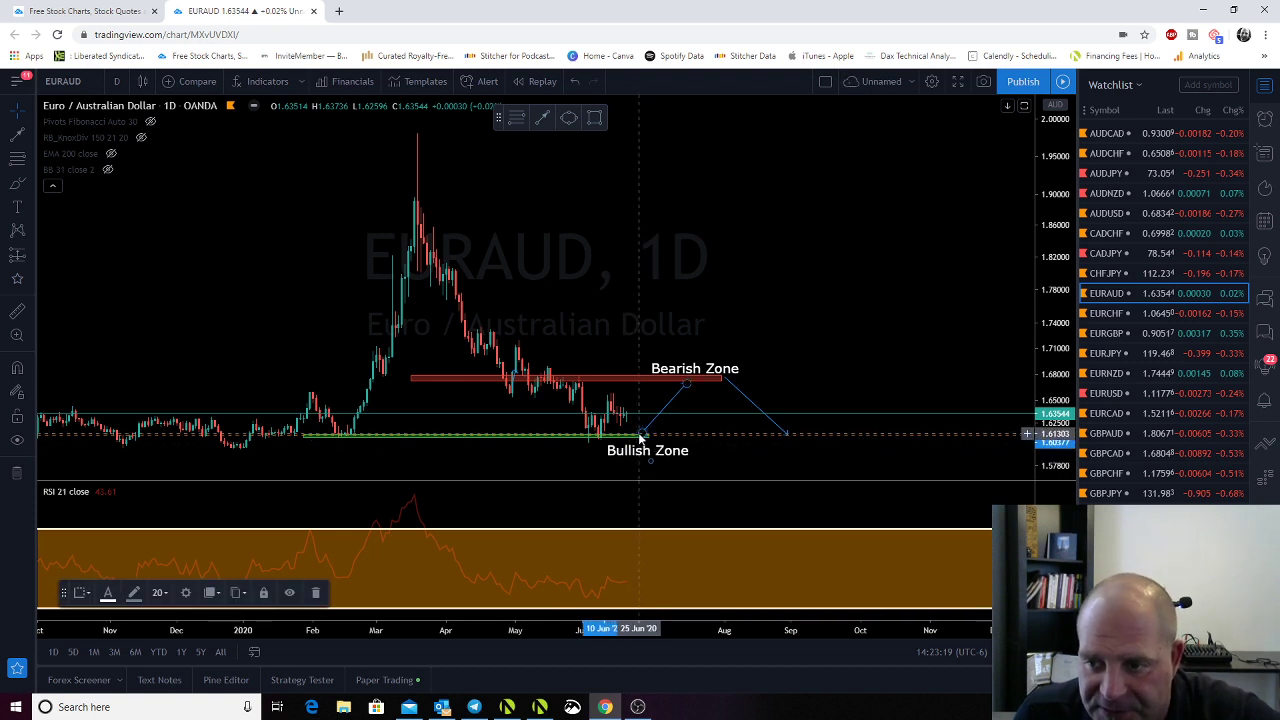
Open the EURCHF chart, lower the green zone to about 1.0583–1.0593 and place the Bullish Zone label just beneath it
click(1106, 313)
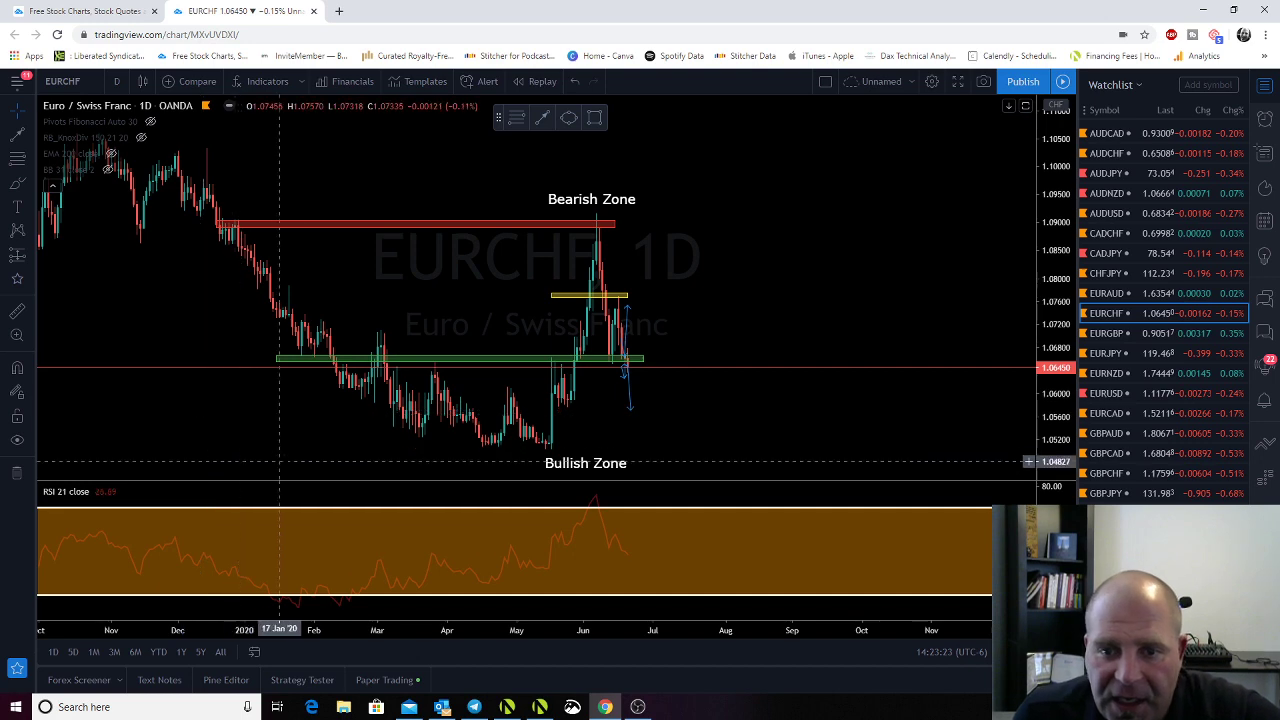
drag(280, 462, 183, 443)
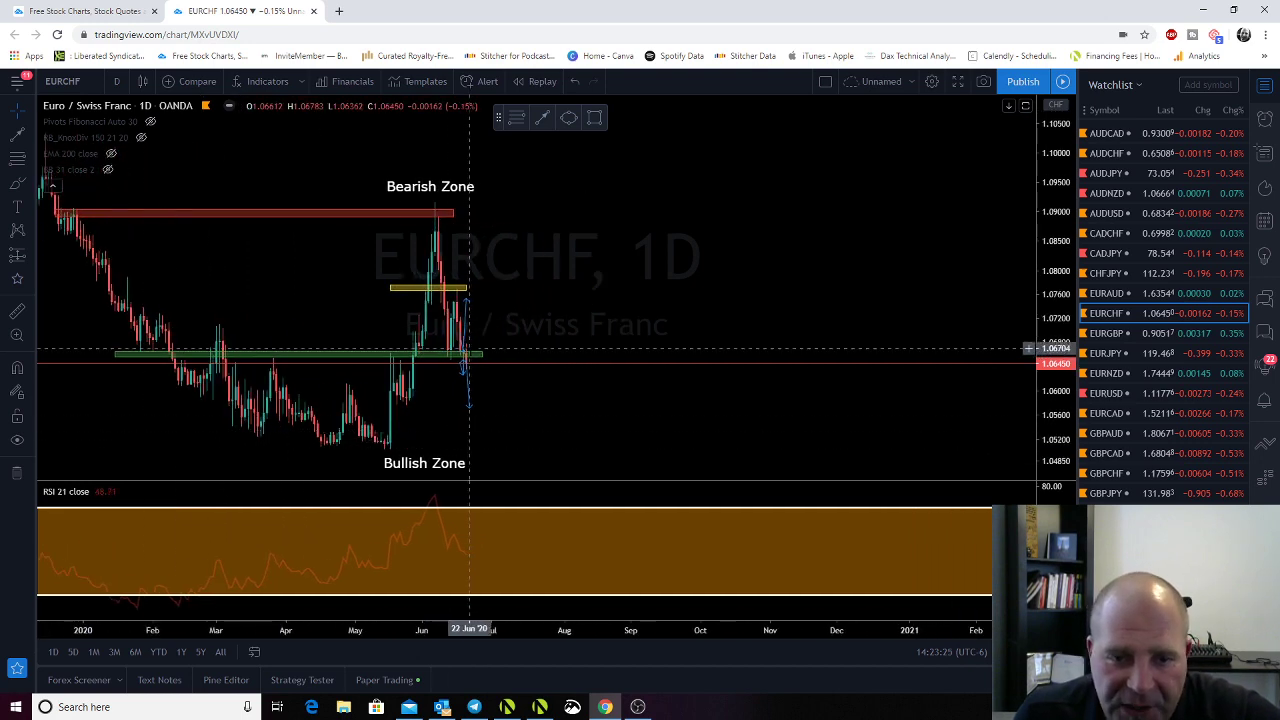
scroll(486, 390, up, 4)
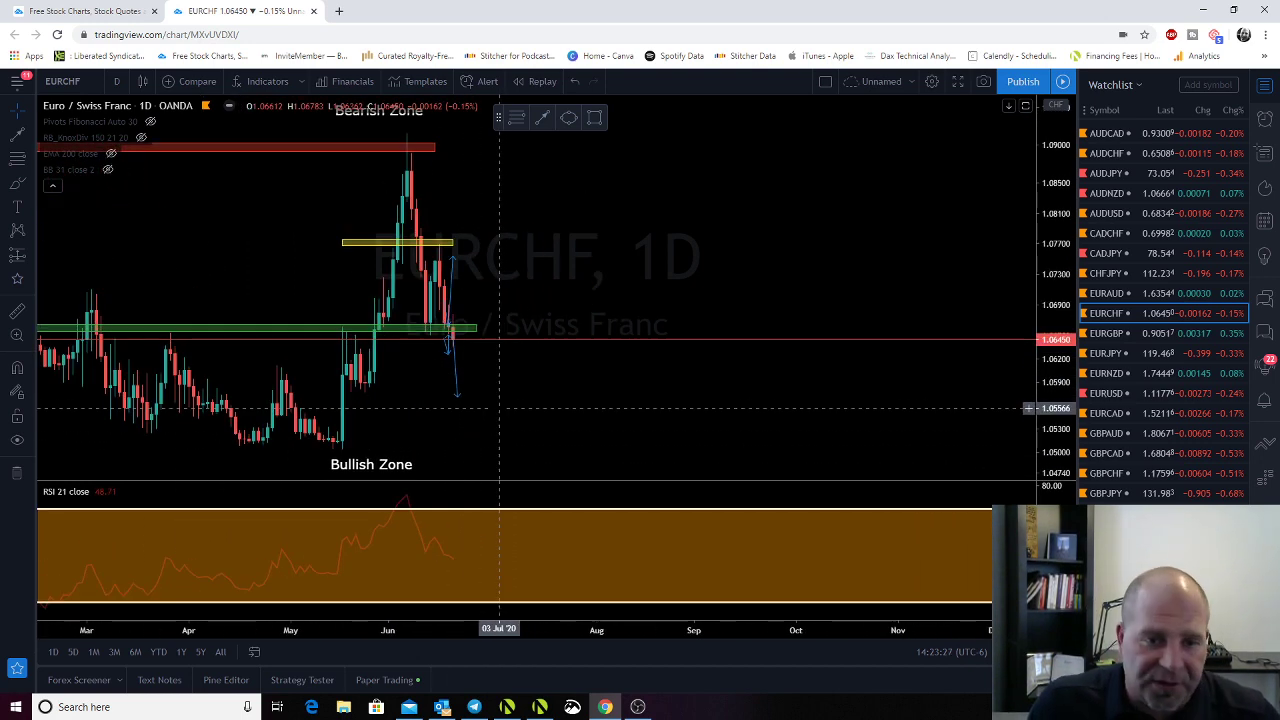
mouse_move(323, 452)
mouse_down()
mouse_move(458, 470)
mouse_move(533, 382)
mouse_up()
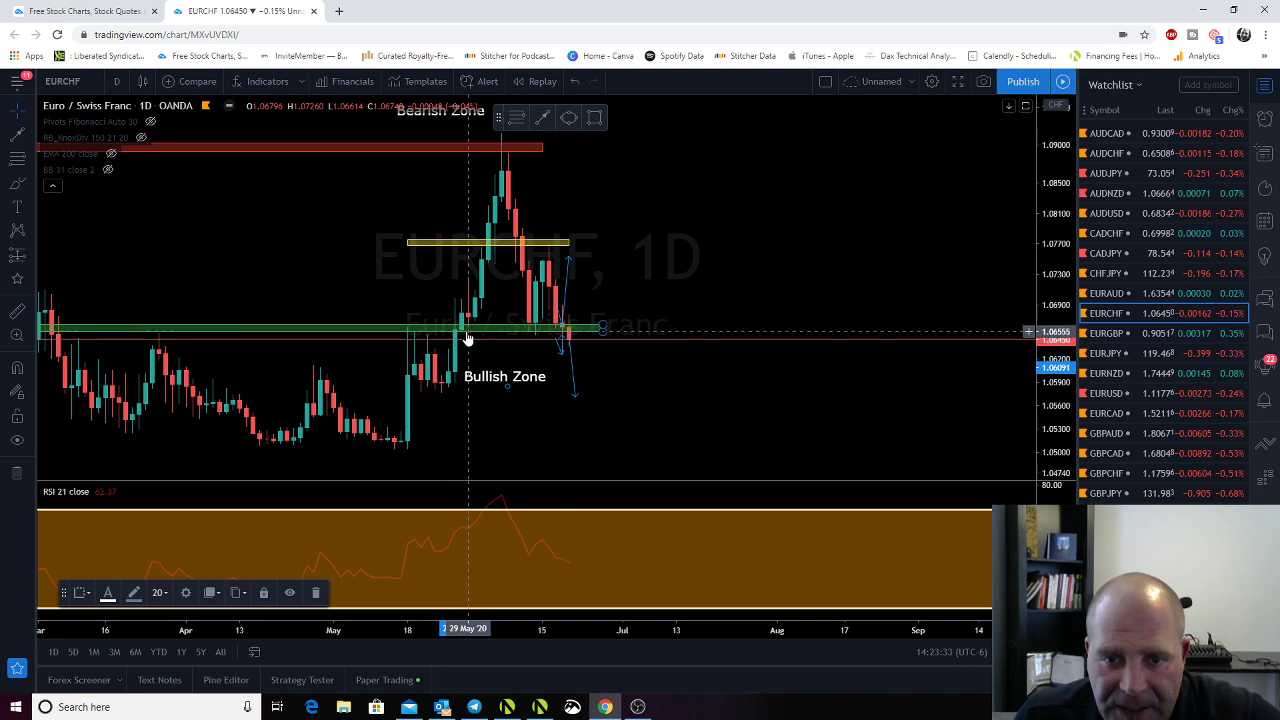
drag(467, 340, 537, 448)
drag(480, 378, 586, 465)
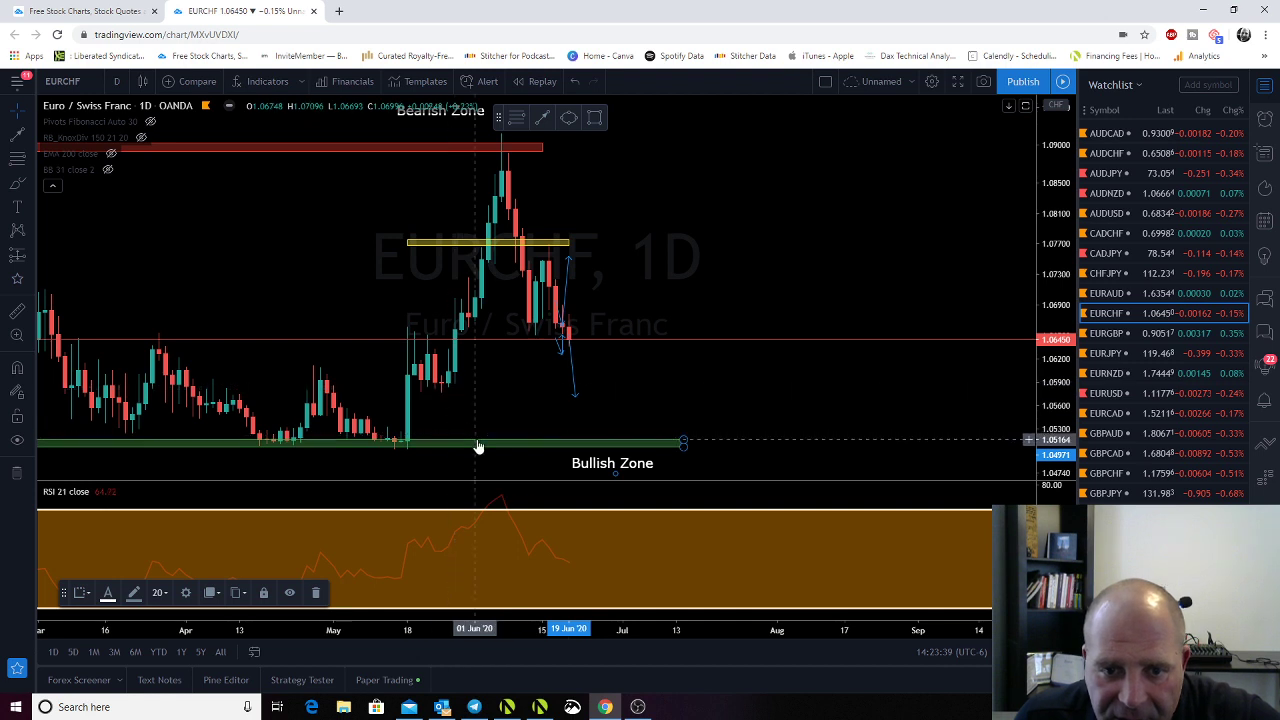
drag(480, 446, 498, 383)
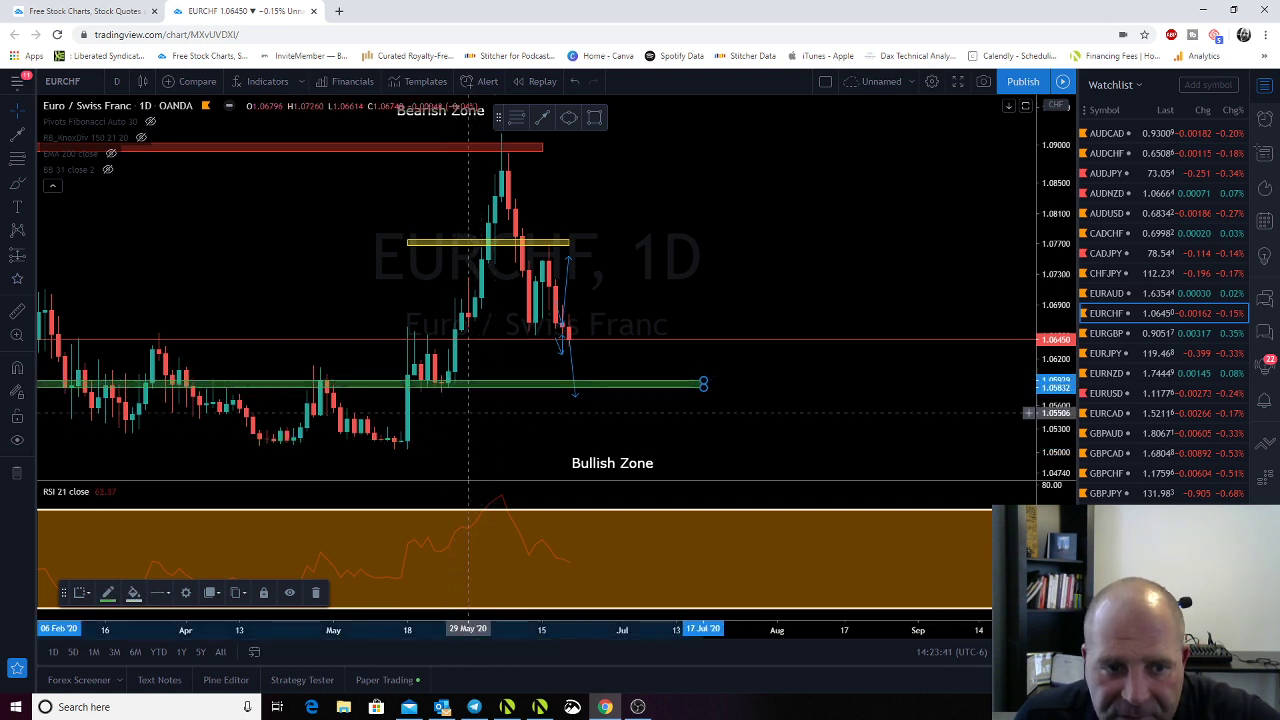
drag(585, 470, 590, 406)
Delete the three old projection arrows around the latest EURCHF candles
click(572, 364)
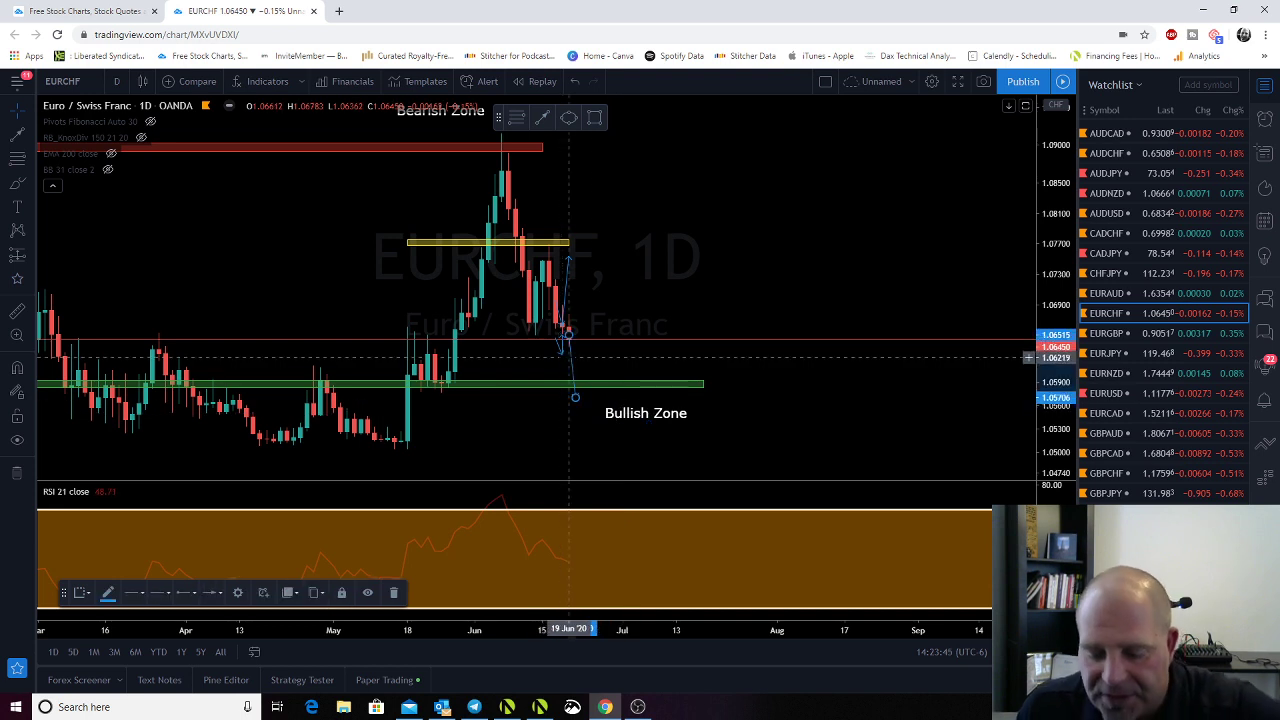
click(555, 354)
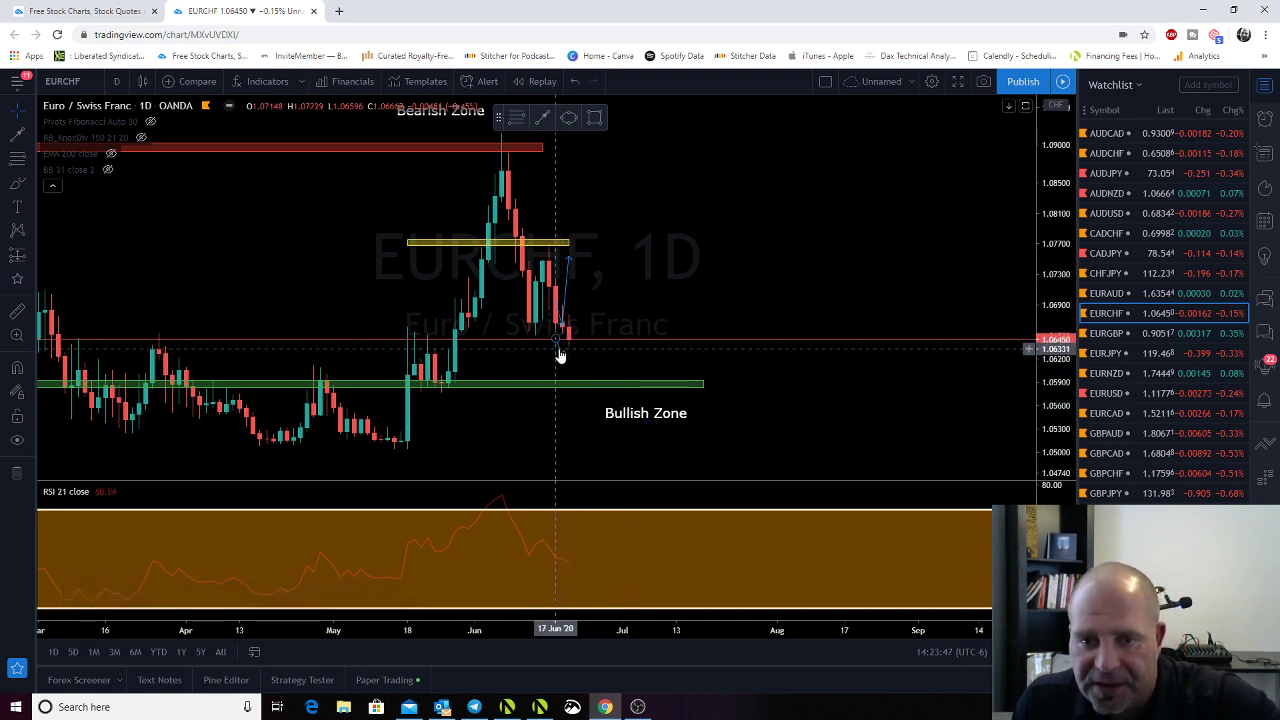
click(566, 300)
key(Delete)
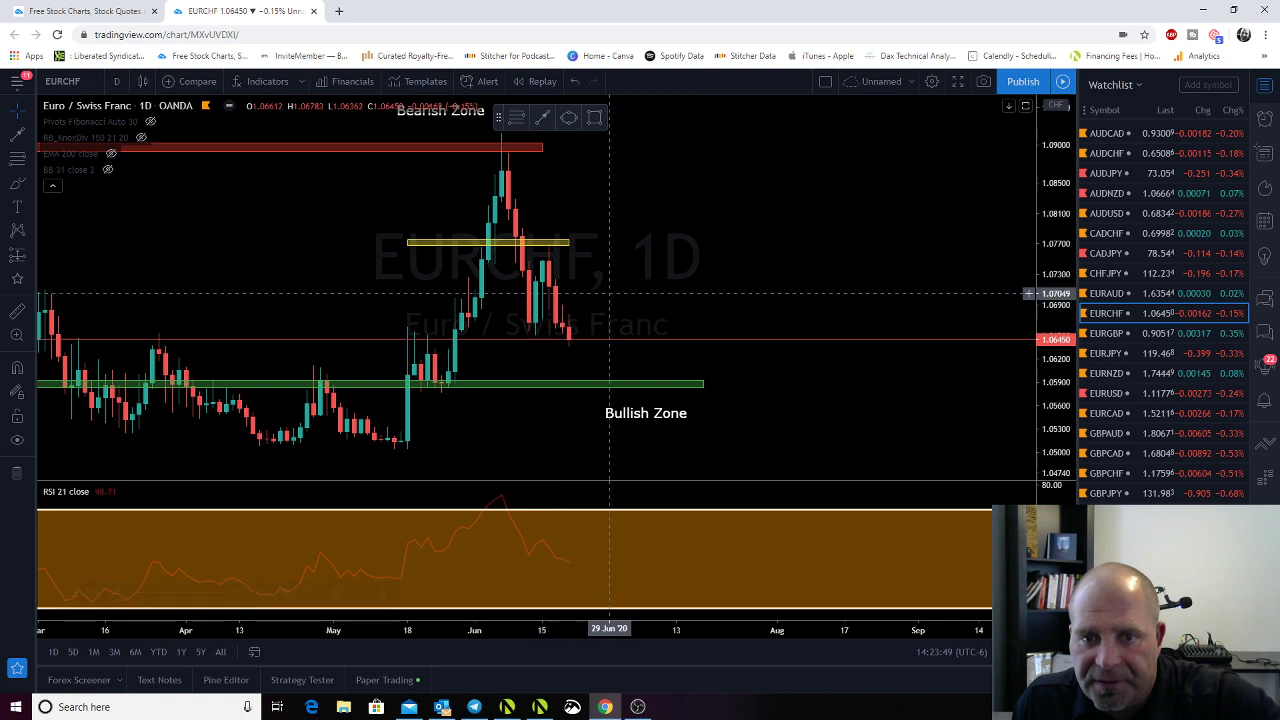
Lower the yellow zone to about 1.067 and draw an arrow from 1.06607 at 23 June down to 1.05875 at 26 June
drag(520, 245, 564, 324)
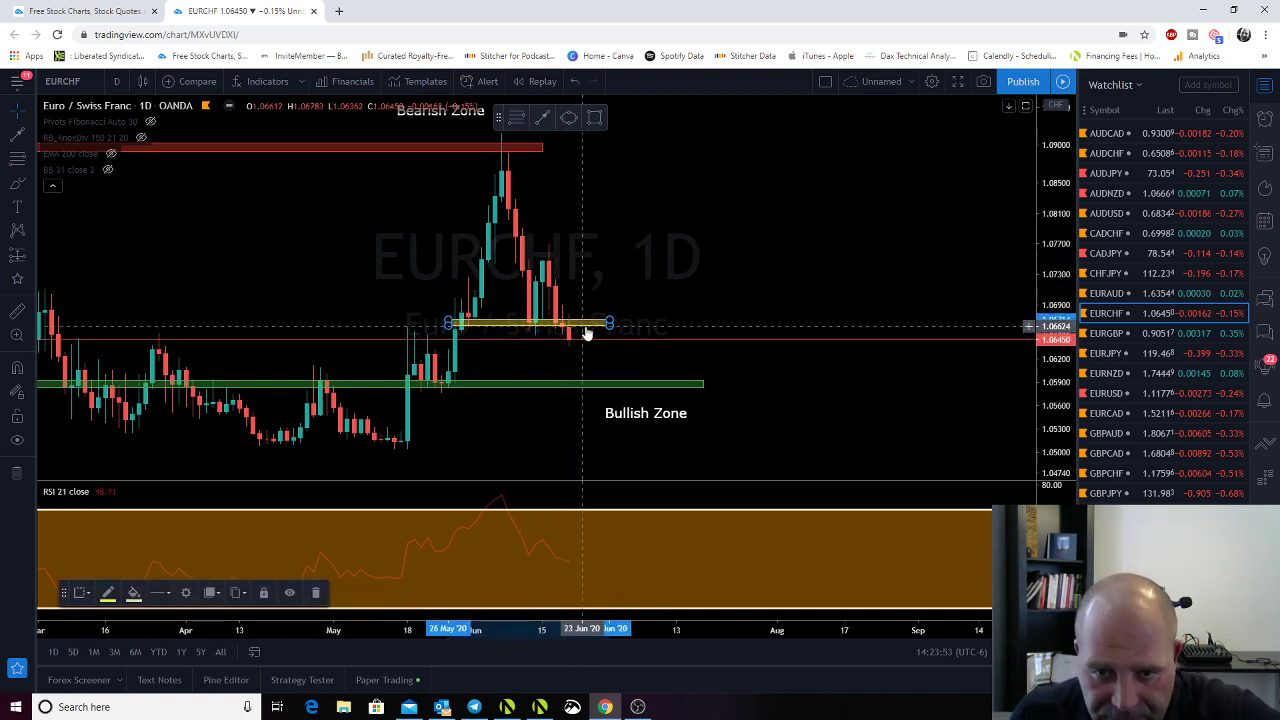
click(542, 119)
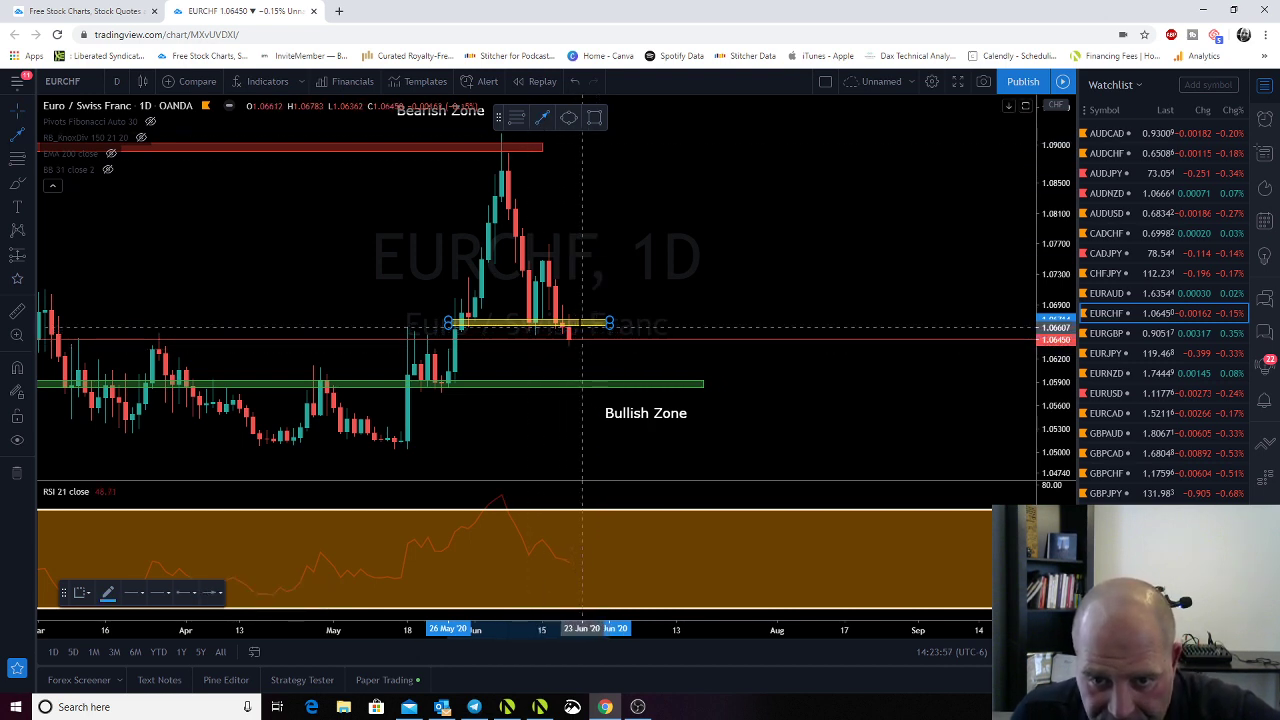
click(583, 327)
click(602, 382)
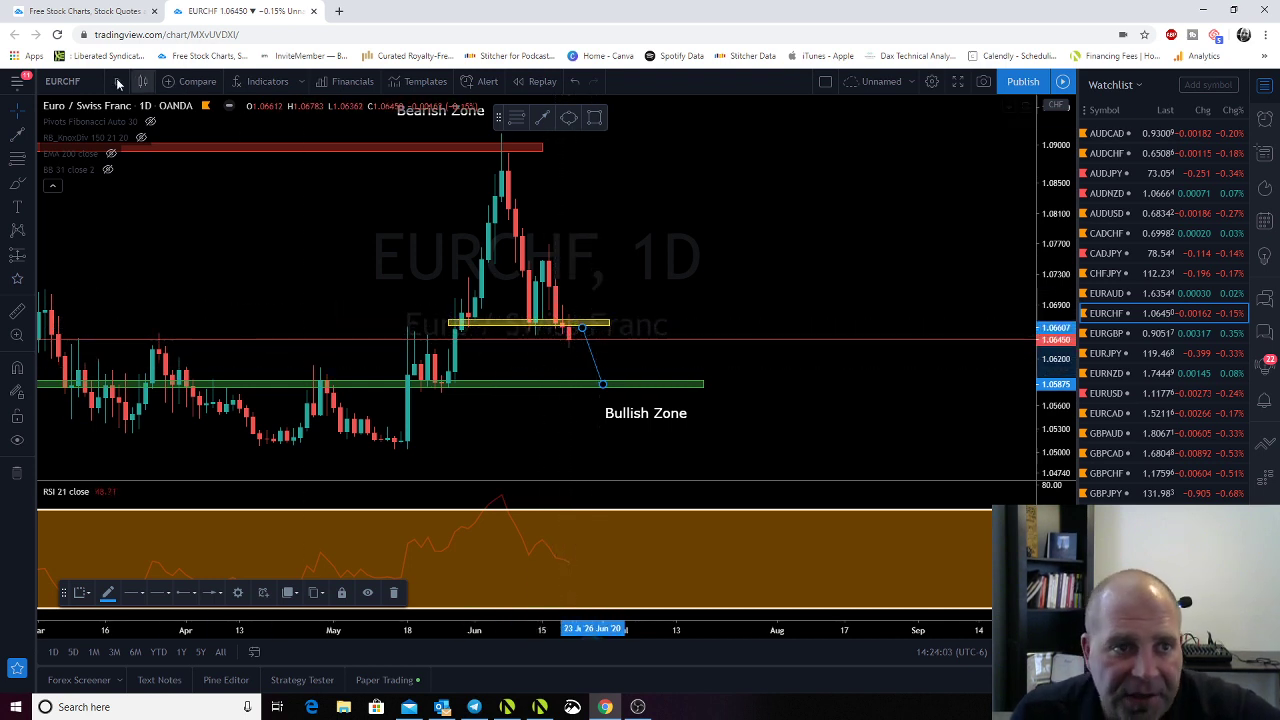
Measure the distance from the current EURCHF price down to the green zone
click(18, 312)
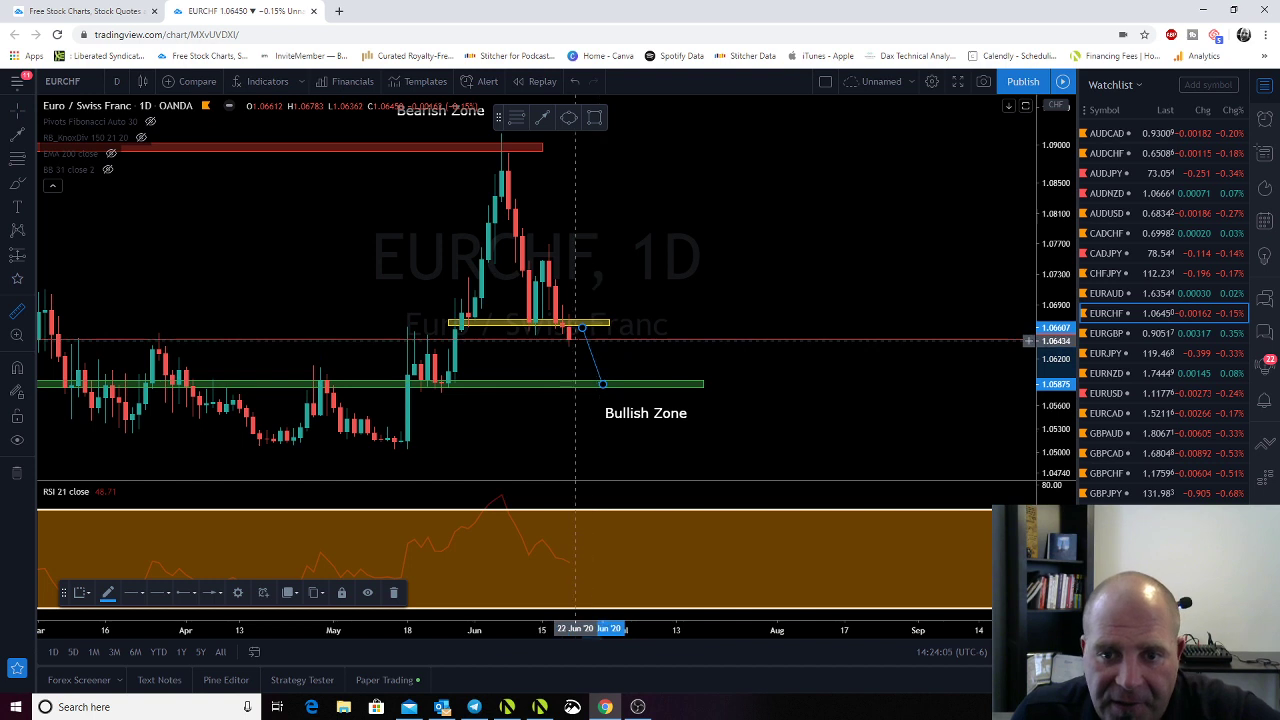
click(575, 340)
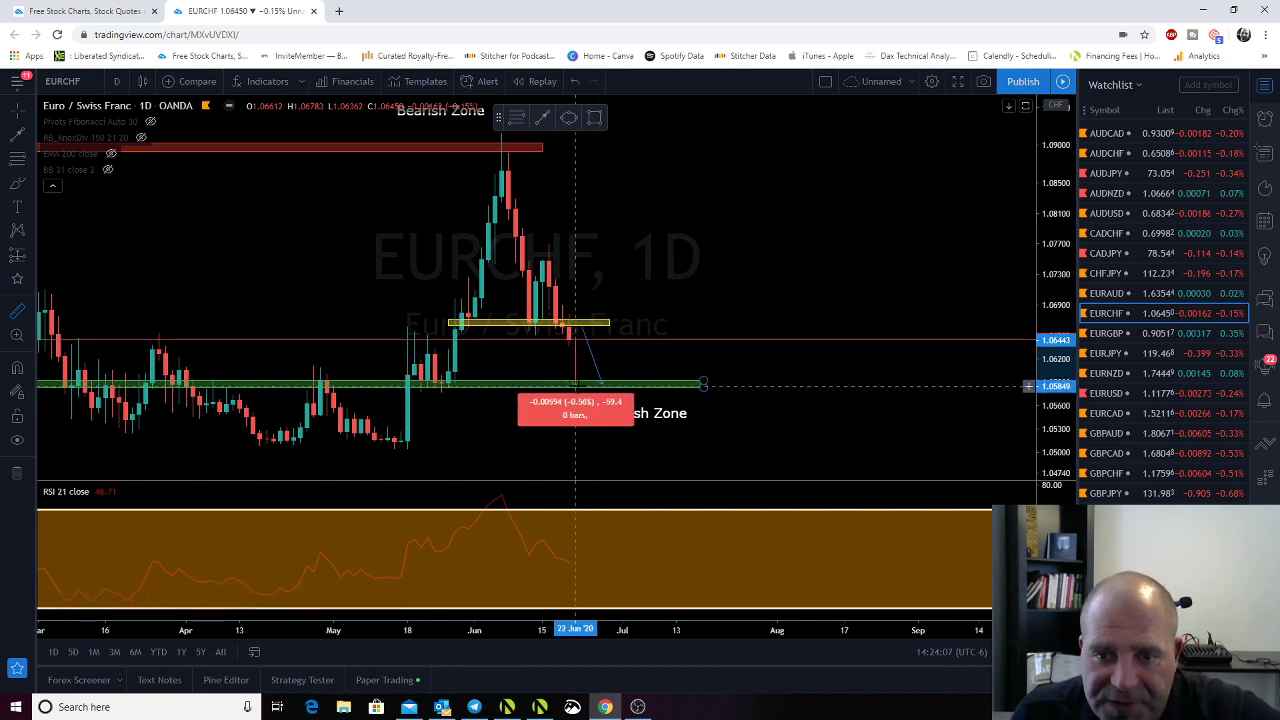
click(575, 385)
click(577, 365)
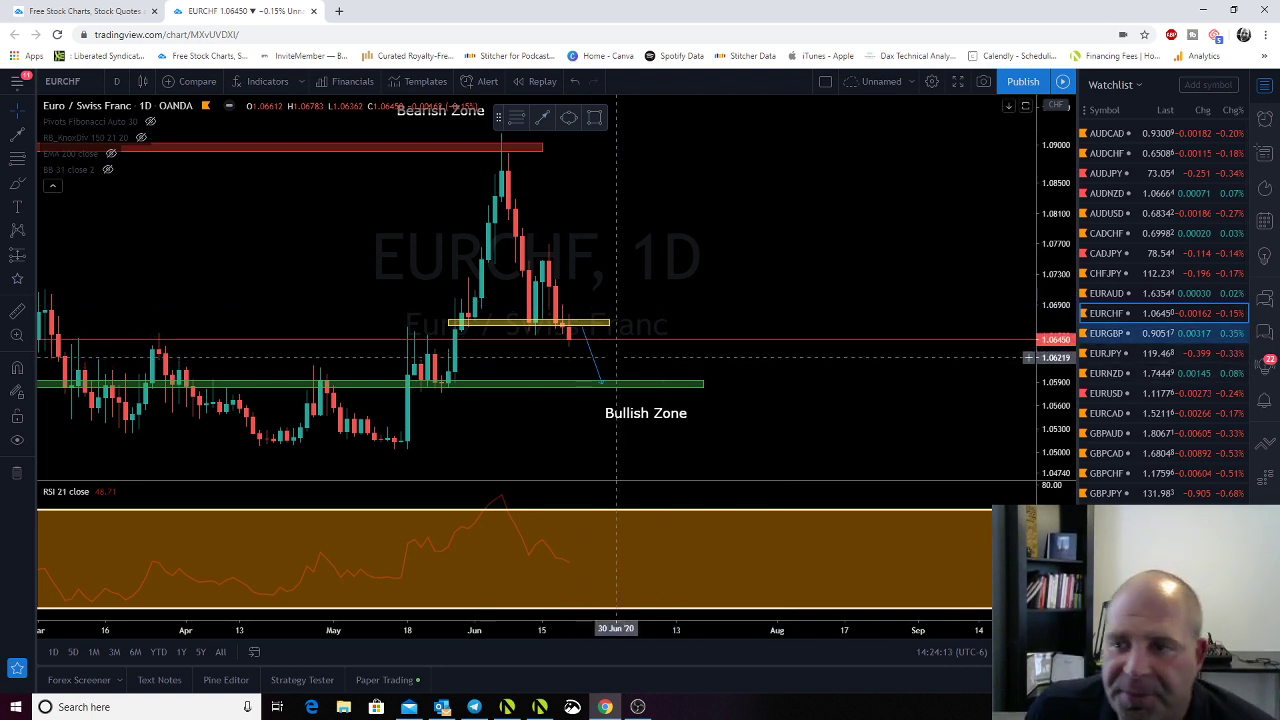
Open the EURGBP chart, move the Bearish Zone label above the red zone and thicken that zone to about 0.9041–0.90655
click(1150, 336)
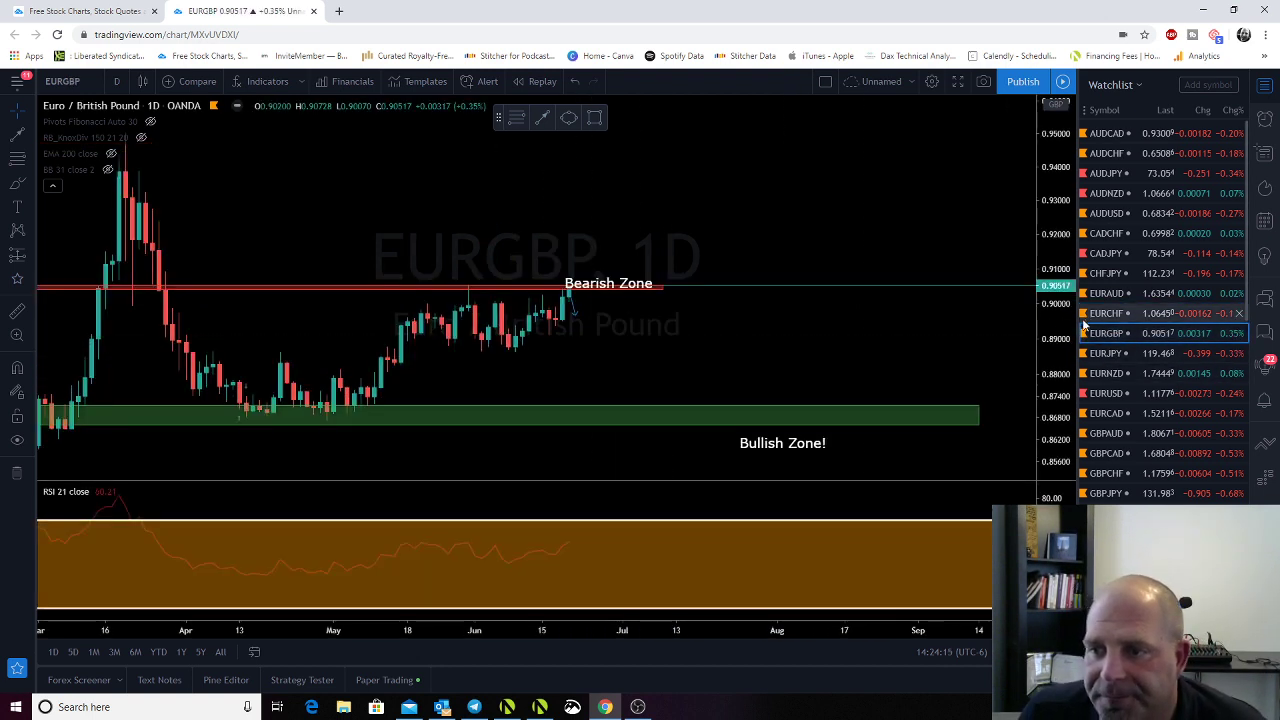
mouse_move(1083, 318)
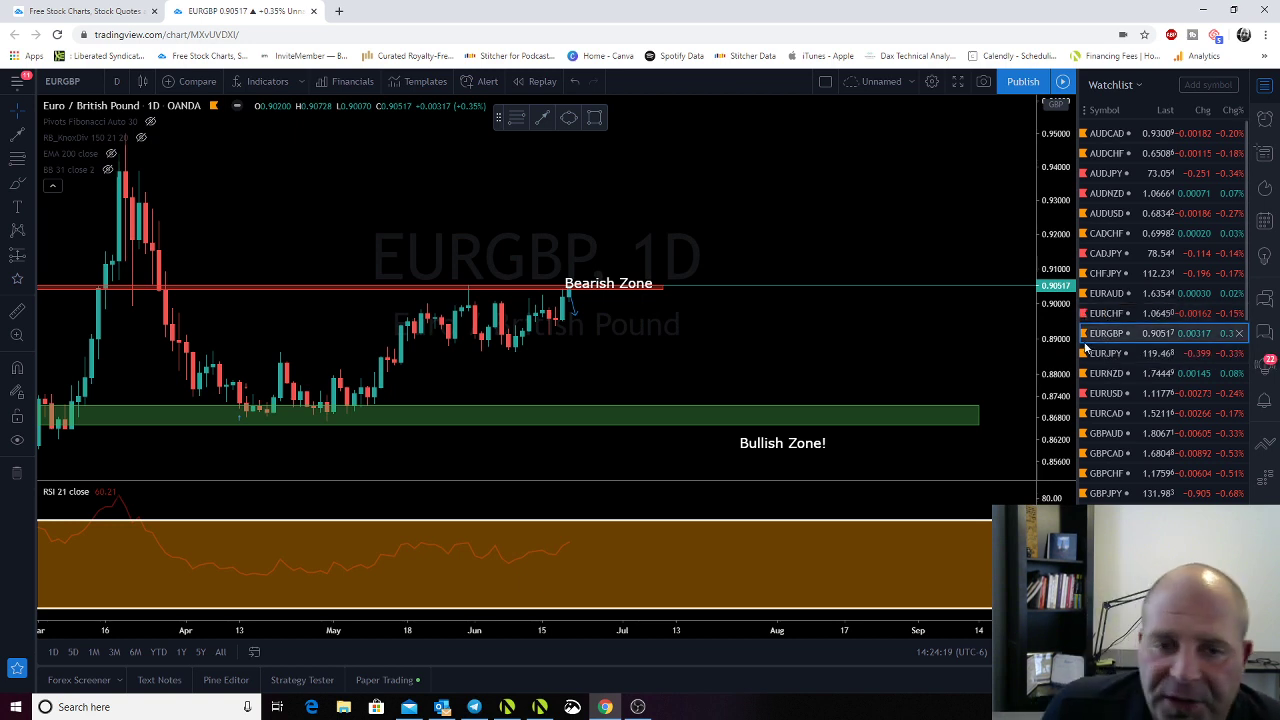
mouse_move(597, 286)
mouse_down()
mouse_move(655, 258)
mouse_move(627, 260)
mouse_up()
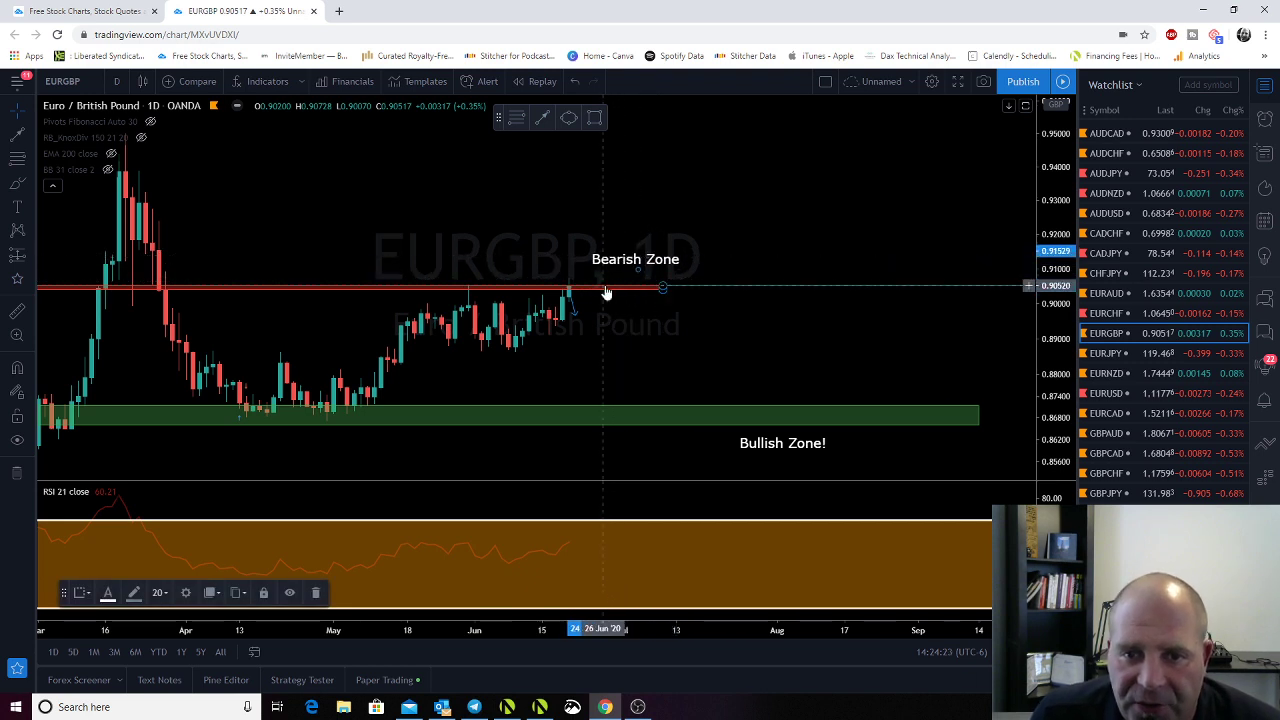
click(664, 287)
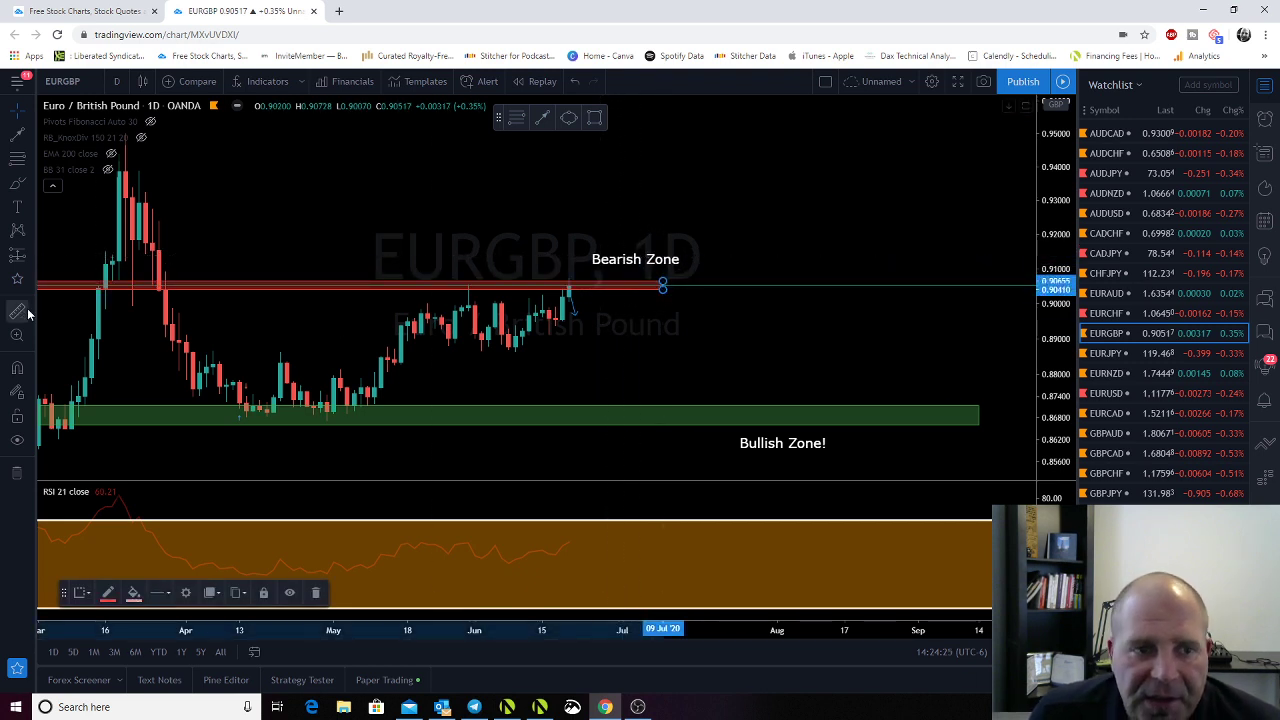
Delete the old projection arrow below the red zone at the latest EURGBP candle
scroll(504, 364, down, 3)
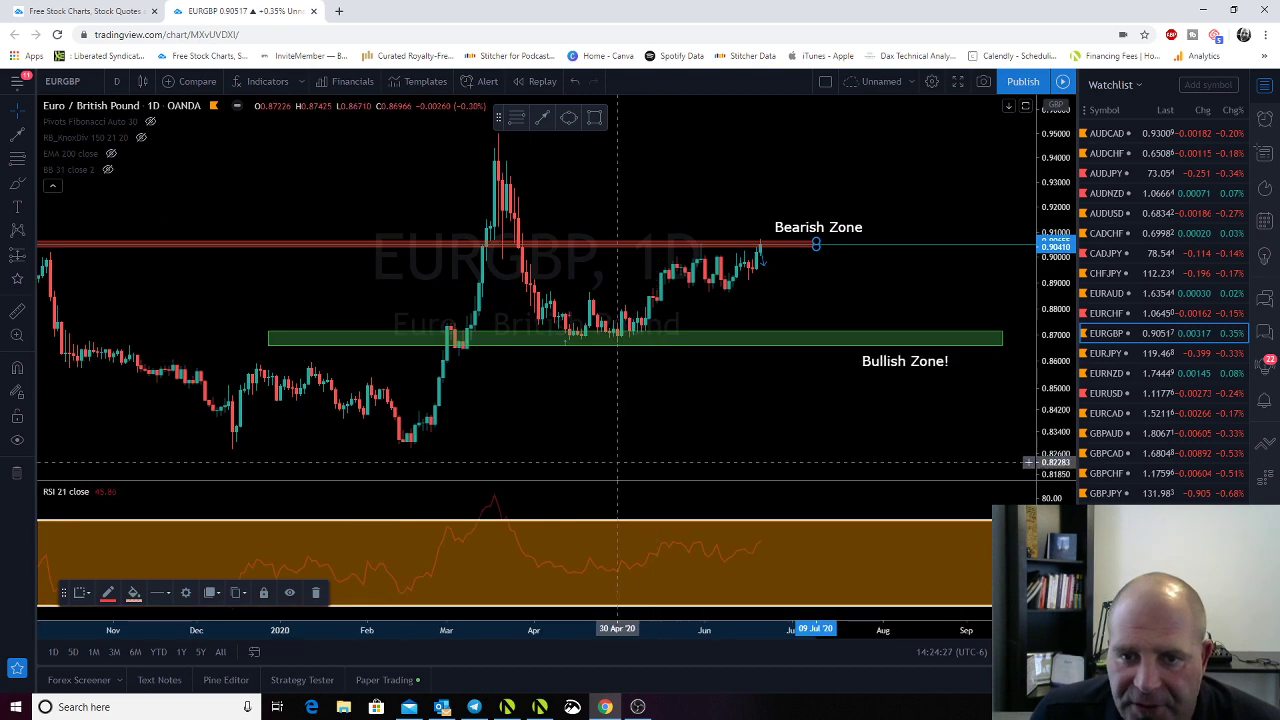
drag(614, 463, 519, 466)
drag(1050, 345, 1063, 242)
drag(533, 437, 423, 434)
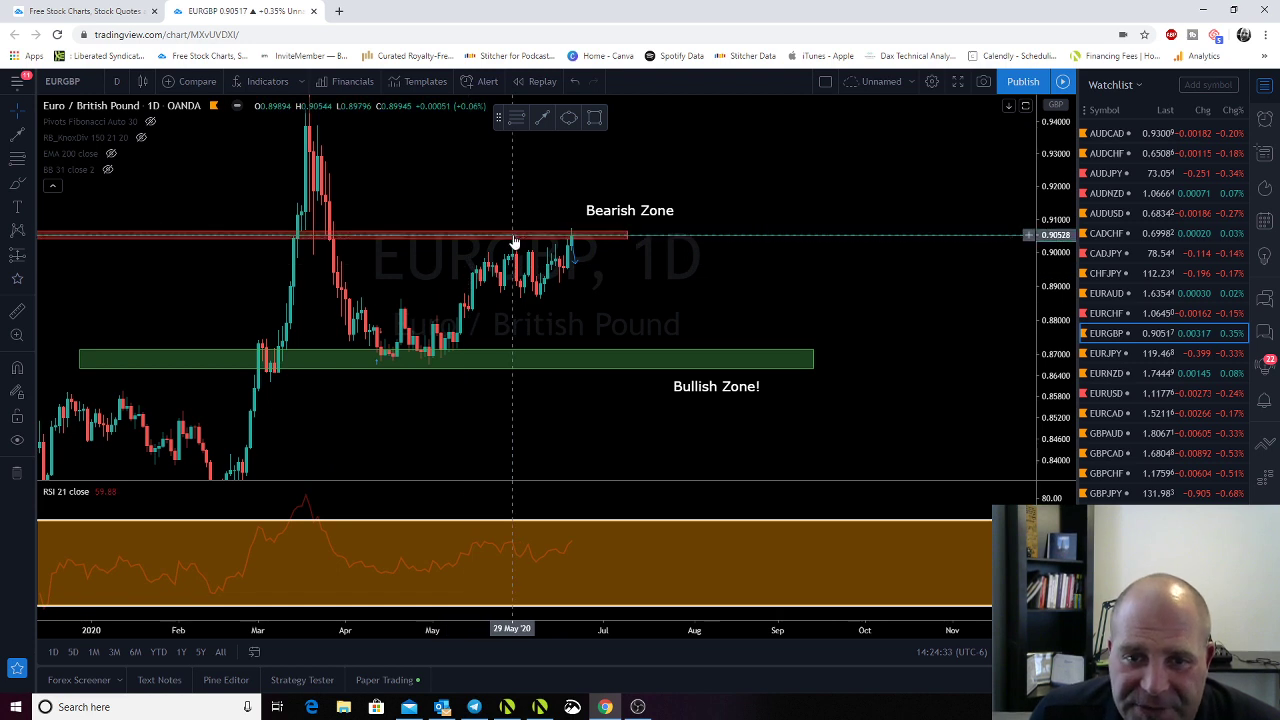
click(576, 263)
key(Escape)
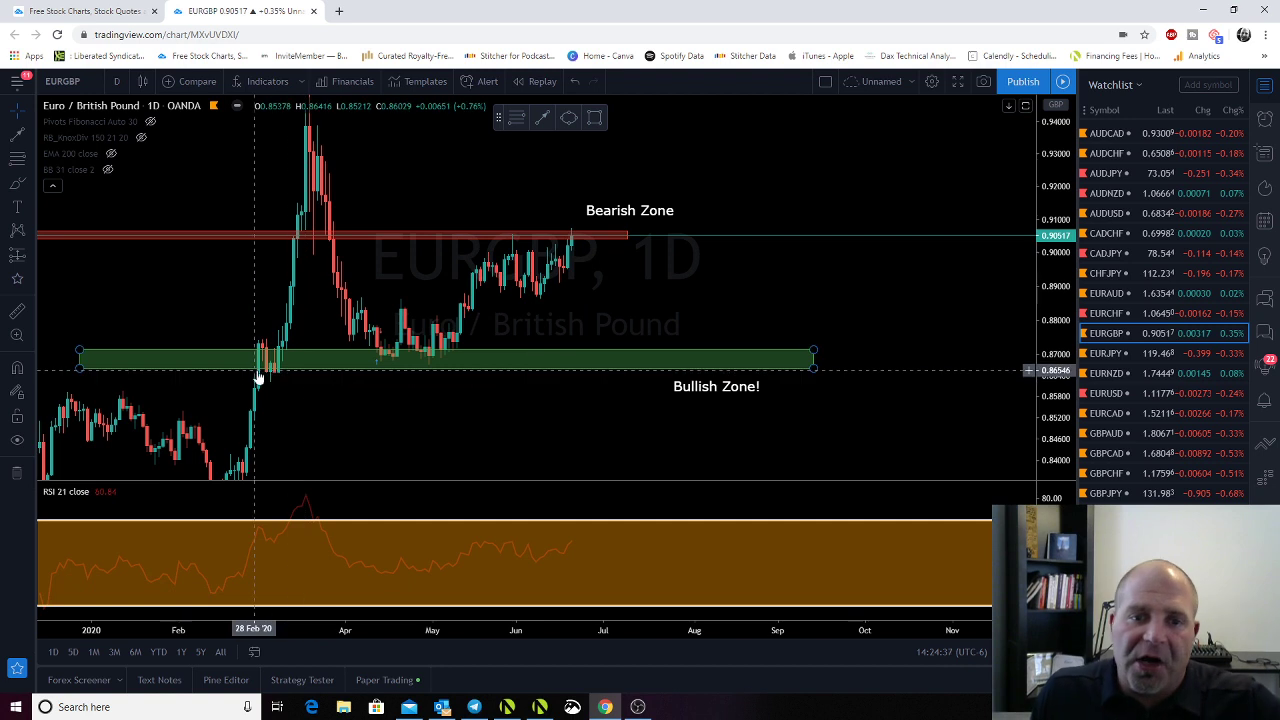
Draw a rising trend line from about 0.86335 at 23 April to 0.914 at 5 August and shift the Bearish Zone label clear of it
click(21, 133)
click(30, 140)
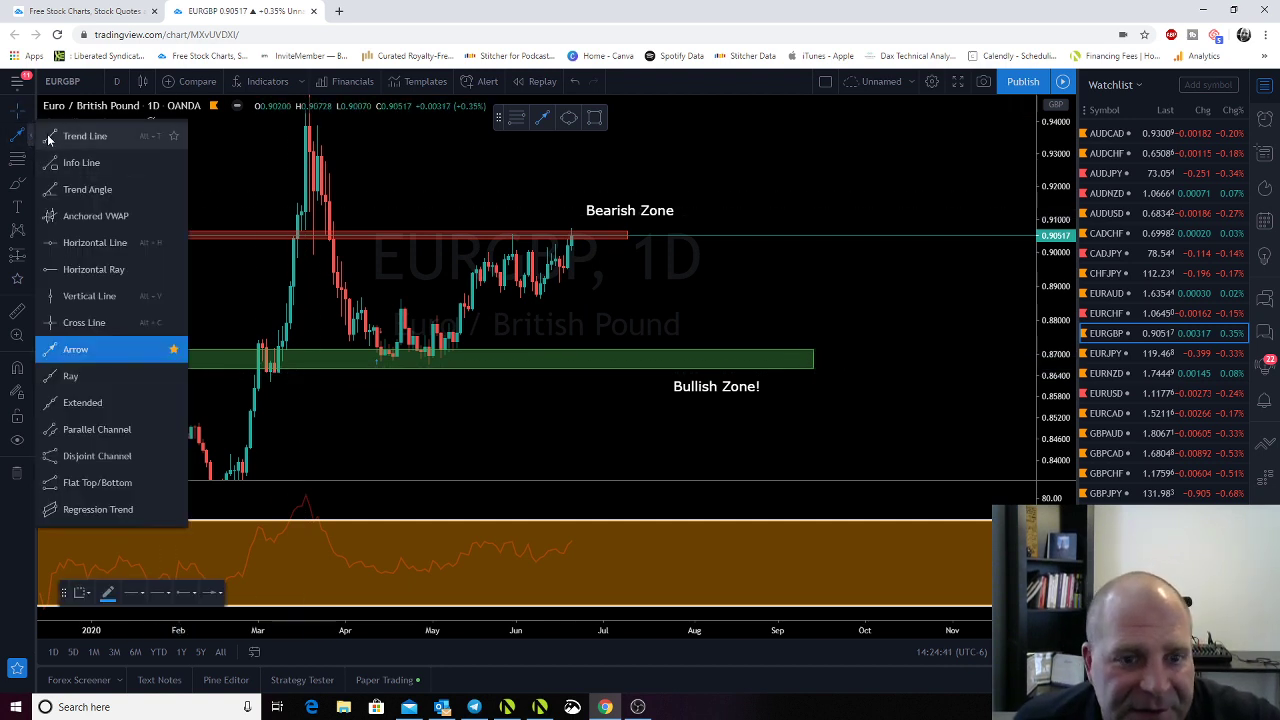
click(50, 135)
click(408, 377)
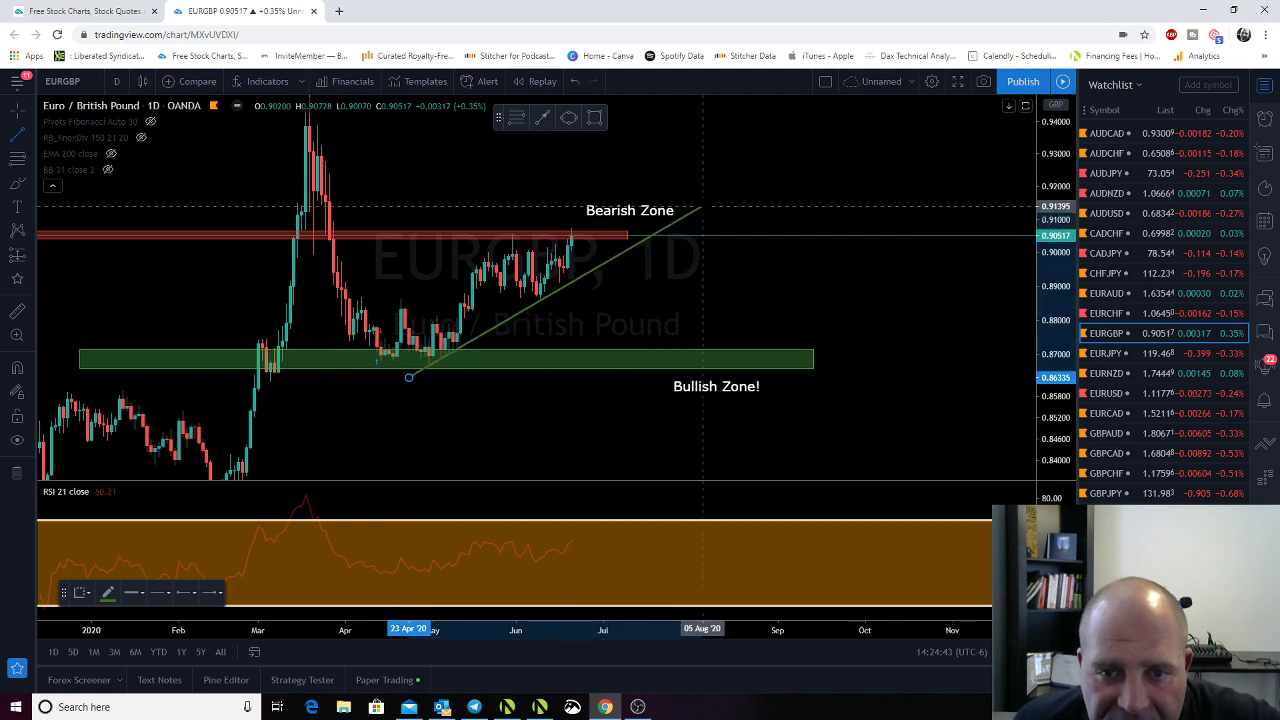
click(702, 206)
drag(600, 211, 453, 217)
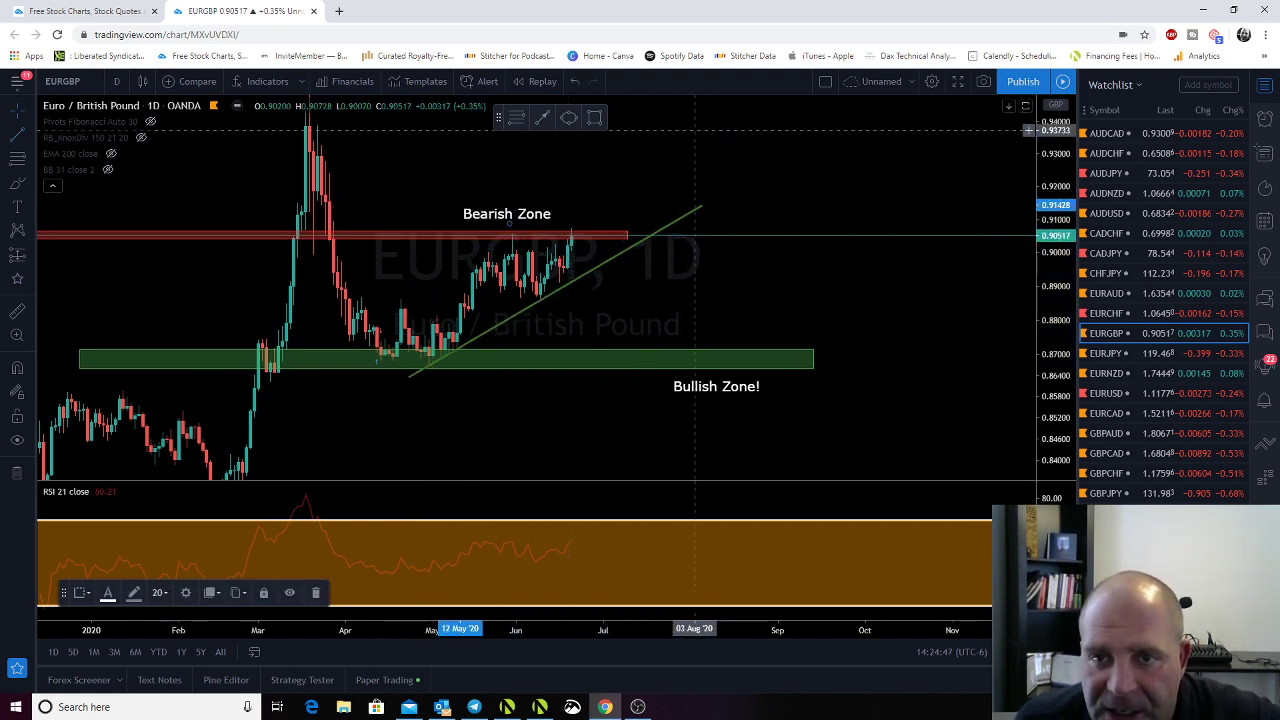
Draw a zigzag of three arrows from 0.90568 down to about 0.885, up to the trend line near 0.899, and down to 0.86642
click(543, 118)
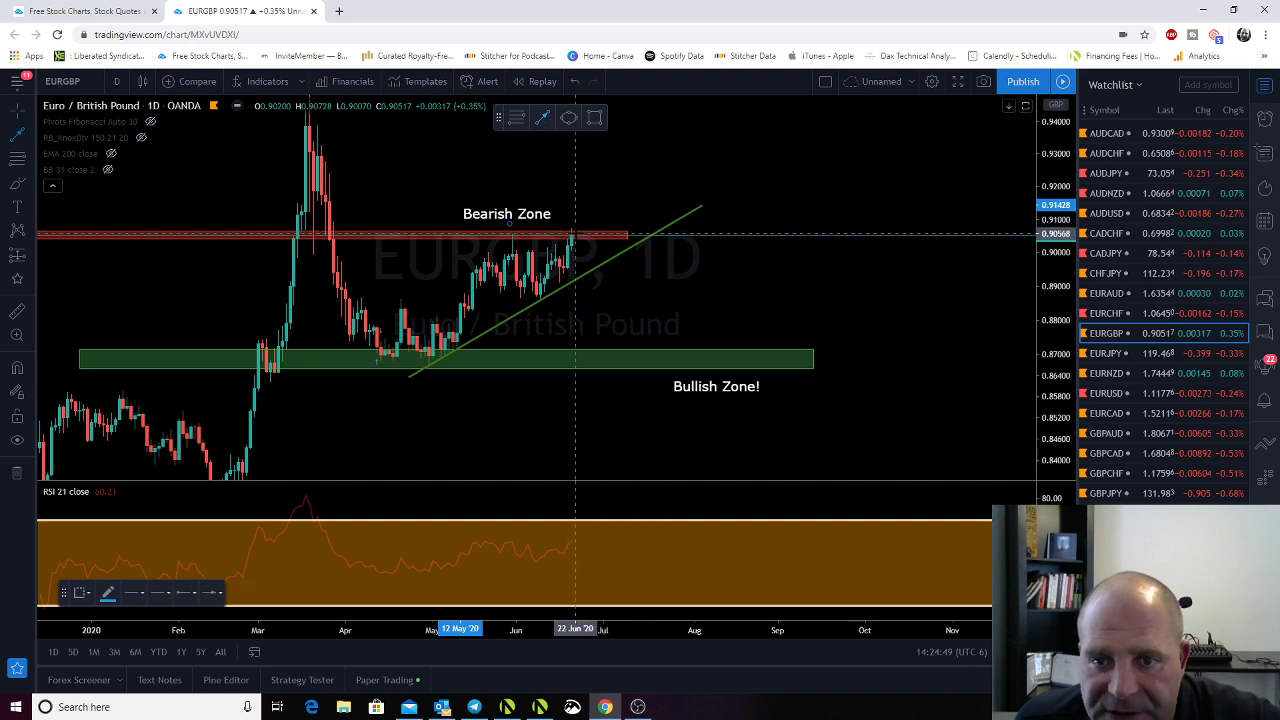
click(575, 235)
click(591, 289)
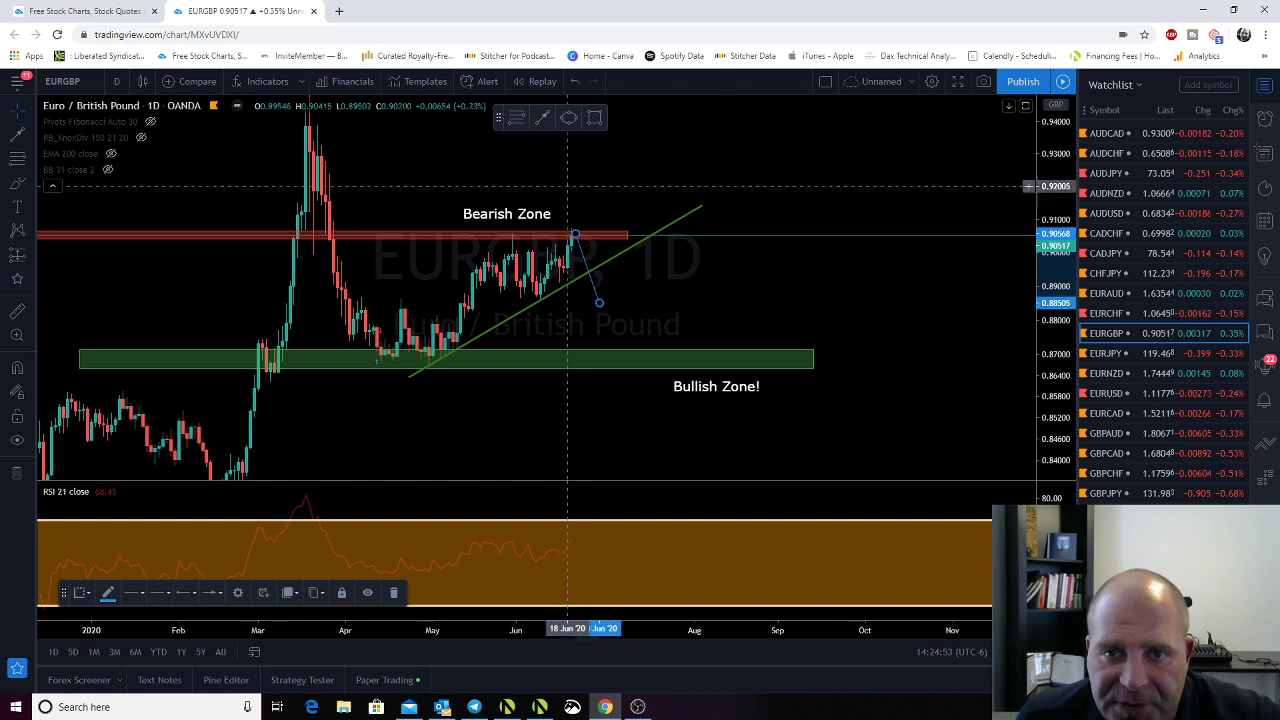
click(546, 122)
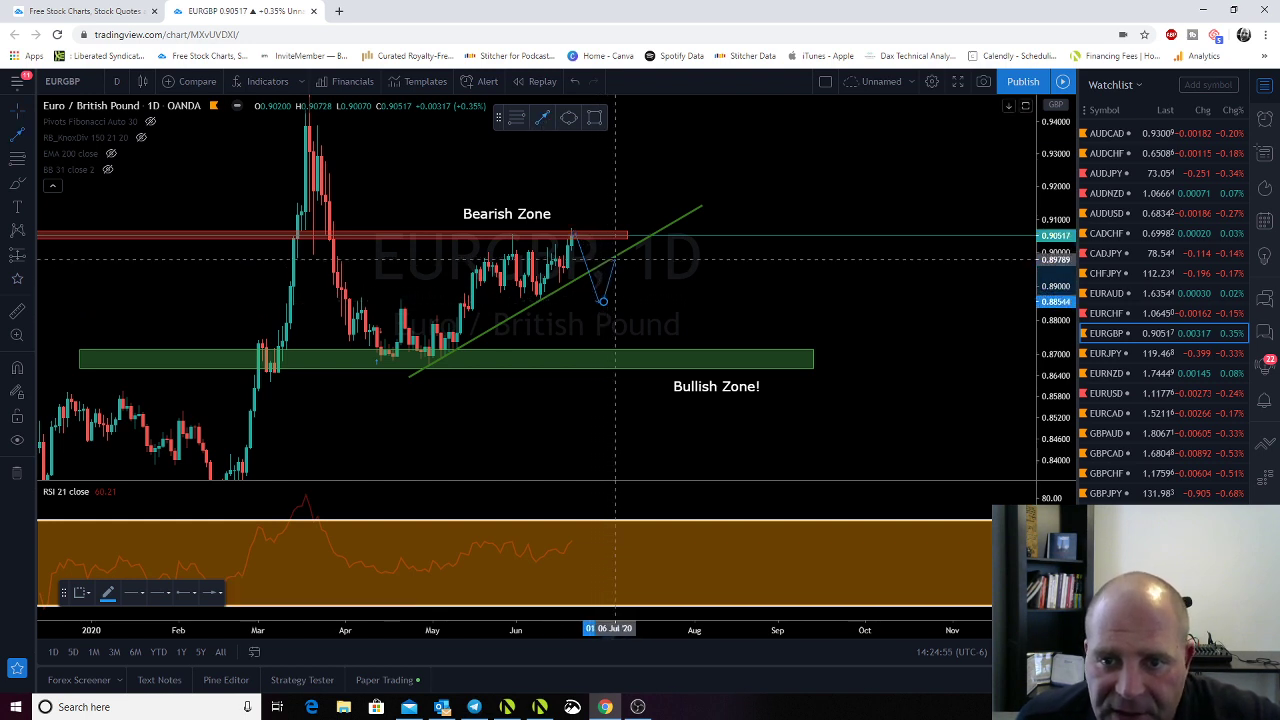
click(601, 302)
click(544, 116)
click(621, 257)
click(666, 371)
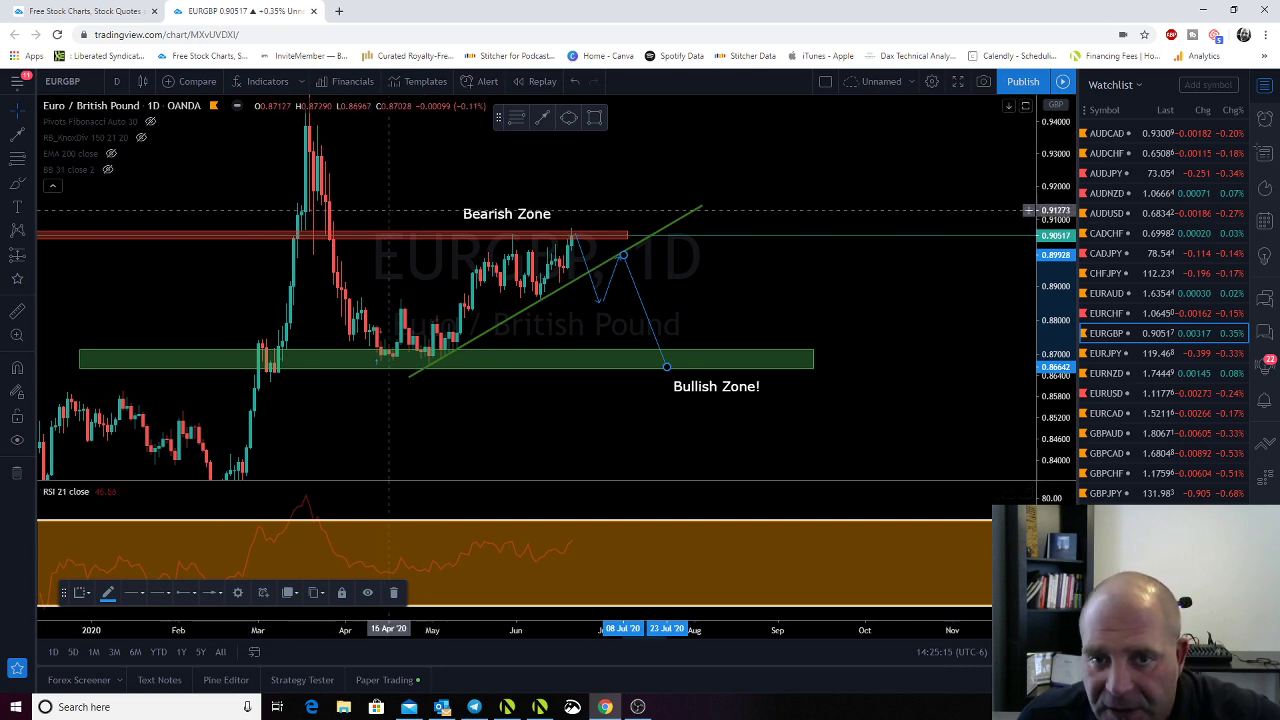
drag(470, 213, 528, 211)
Open the EURJPY chart and draw a Fibonacci retracement from the 114.476 low at 7 May to the 124.335 high at 5 June
click(1100, 356)
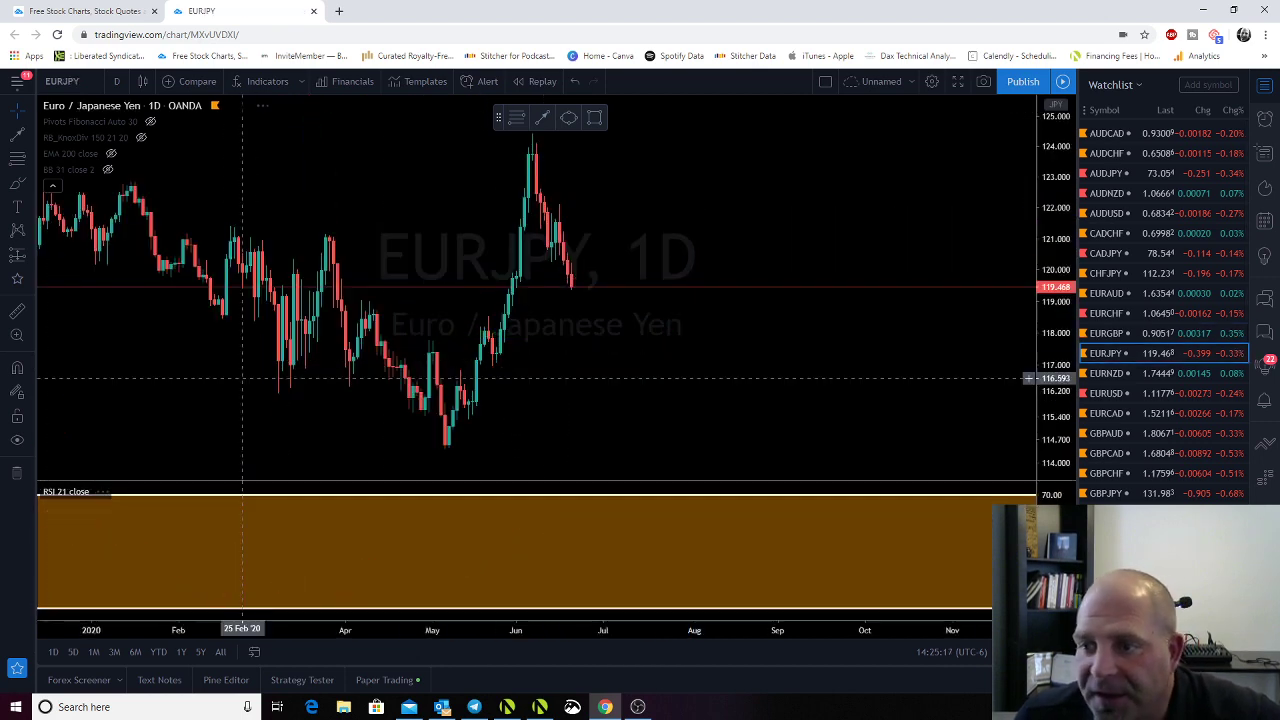
drag(490, 410, 517, 480)
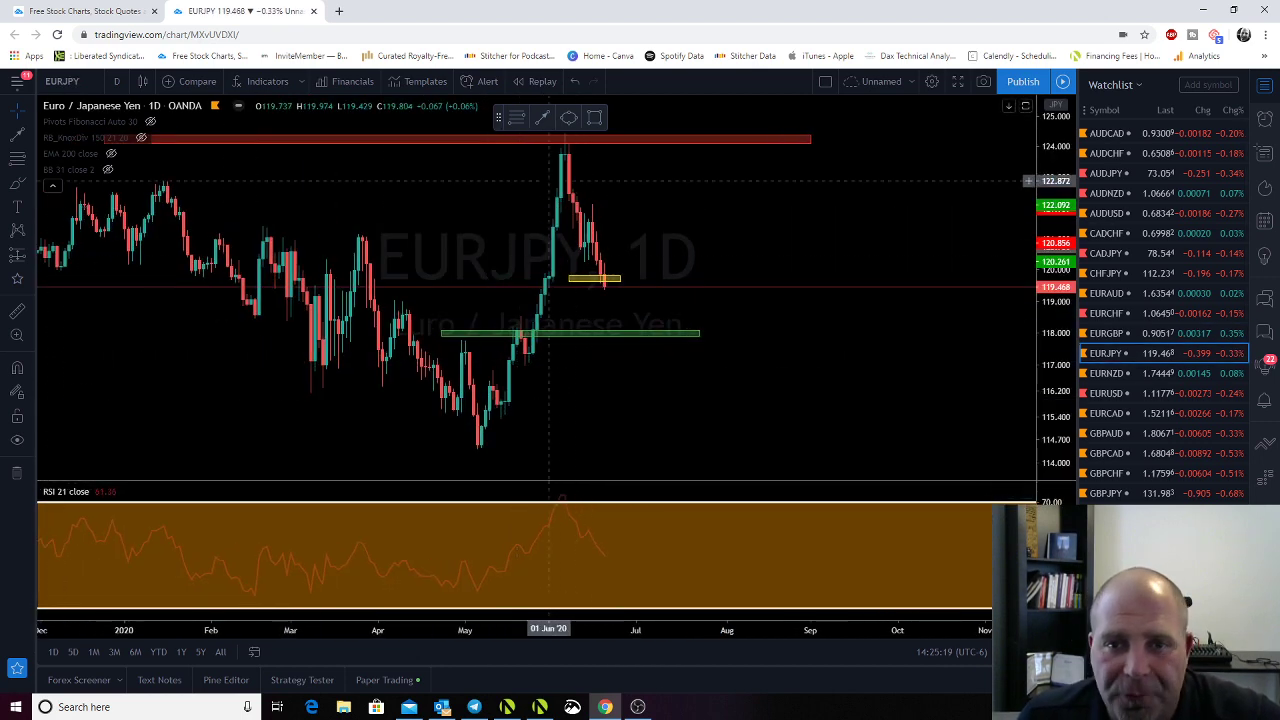
drag(1050, 388, 1050, 425)
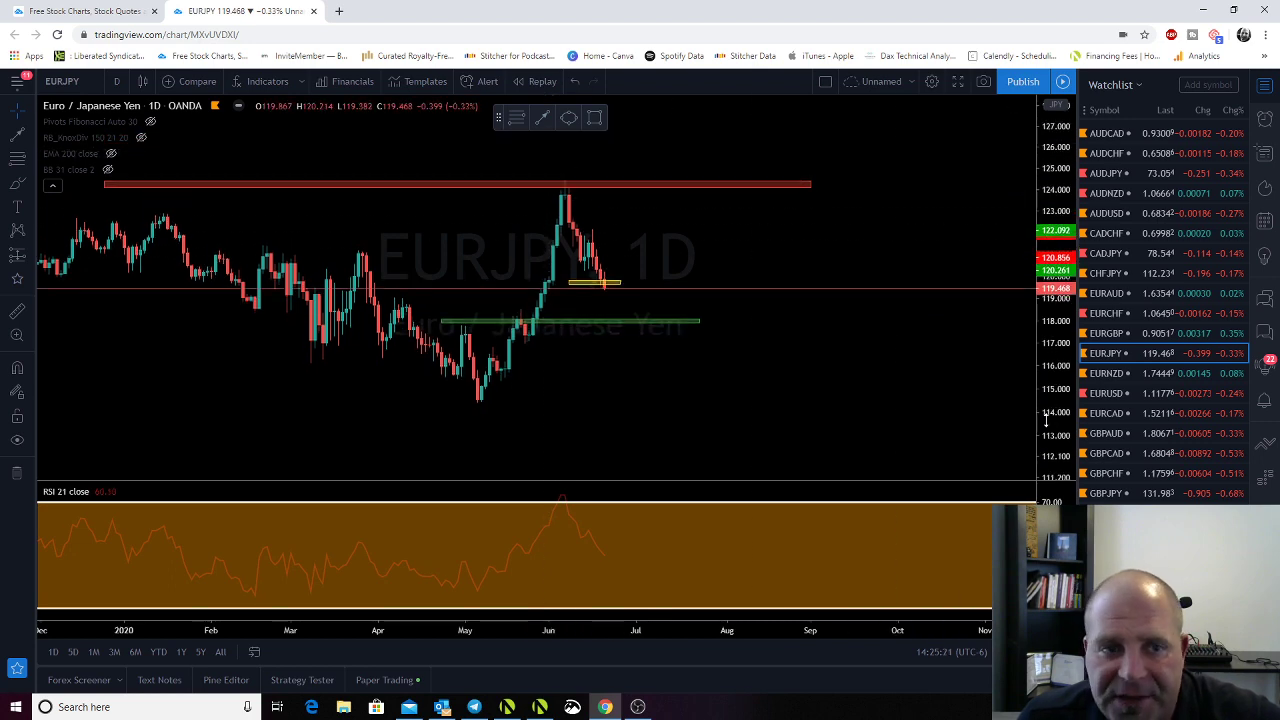
drag(651, 331, 457, 420)
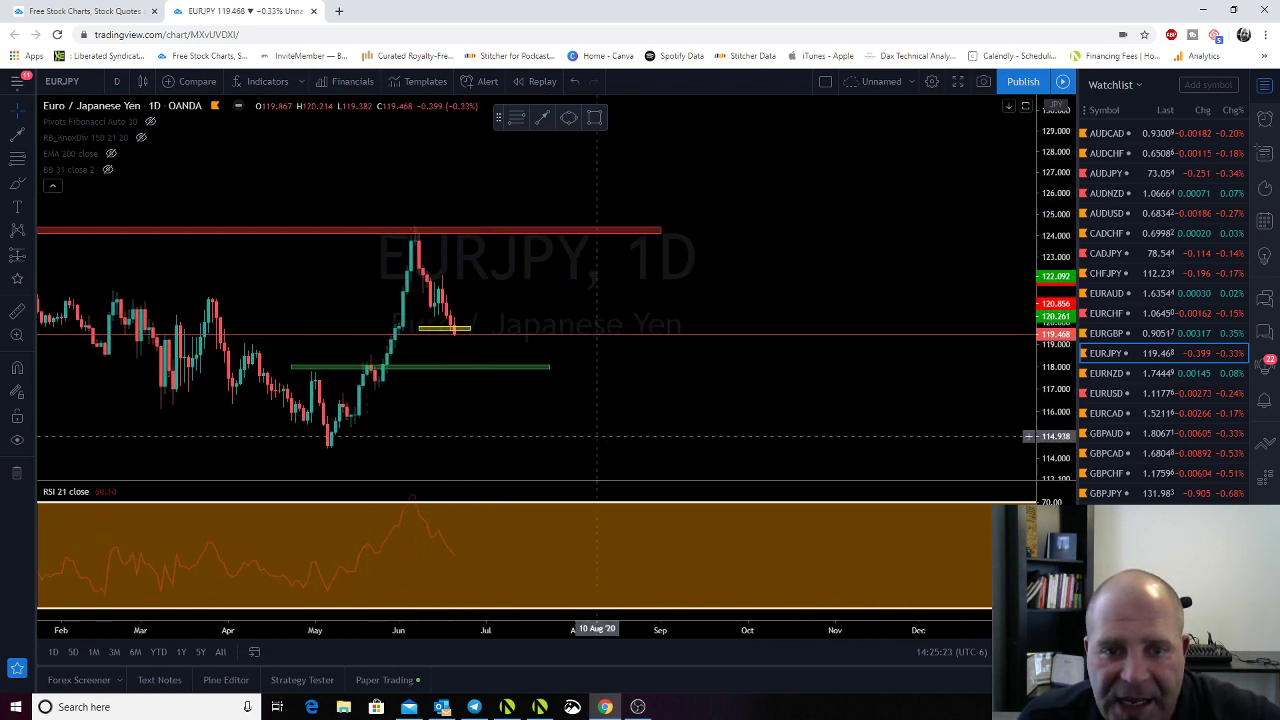
drag(597, 435, 745, 363)
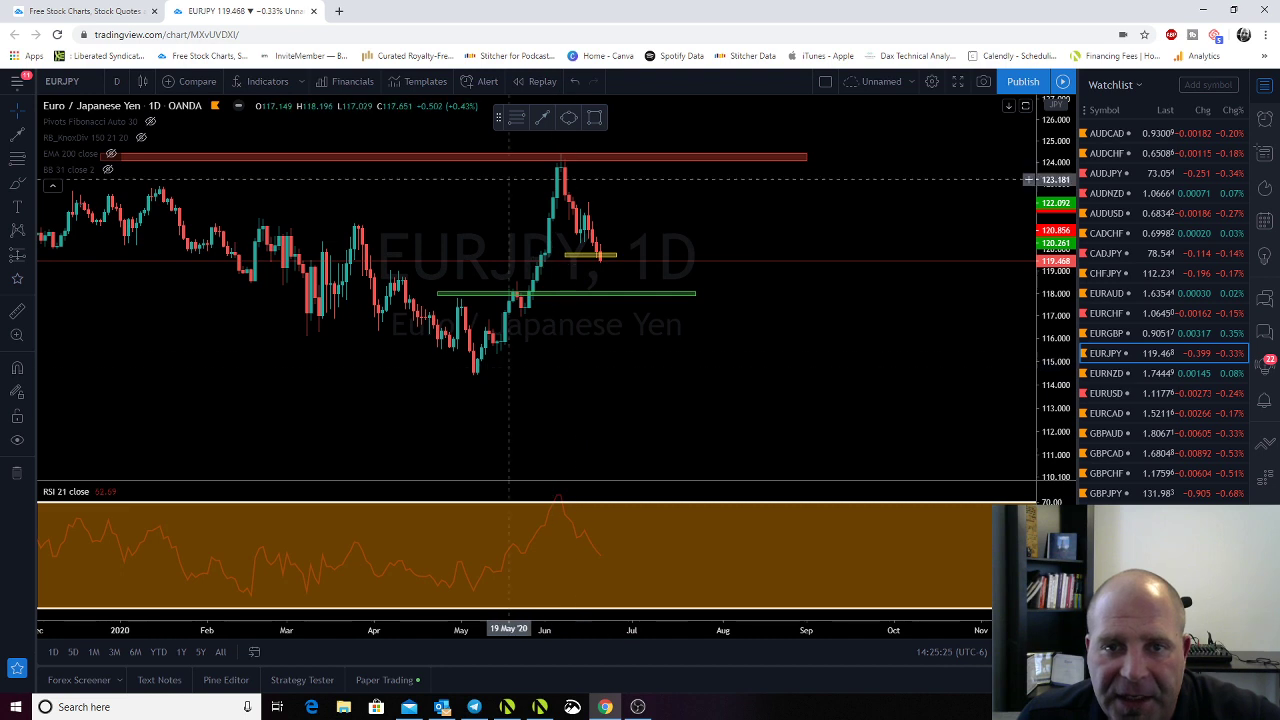
click(515, 120)
click(477, 373)
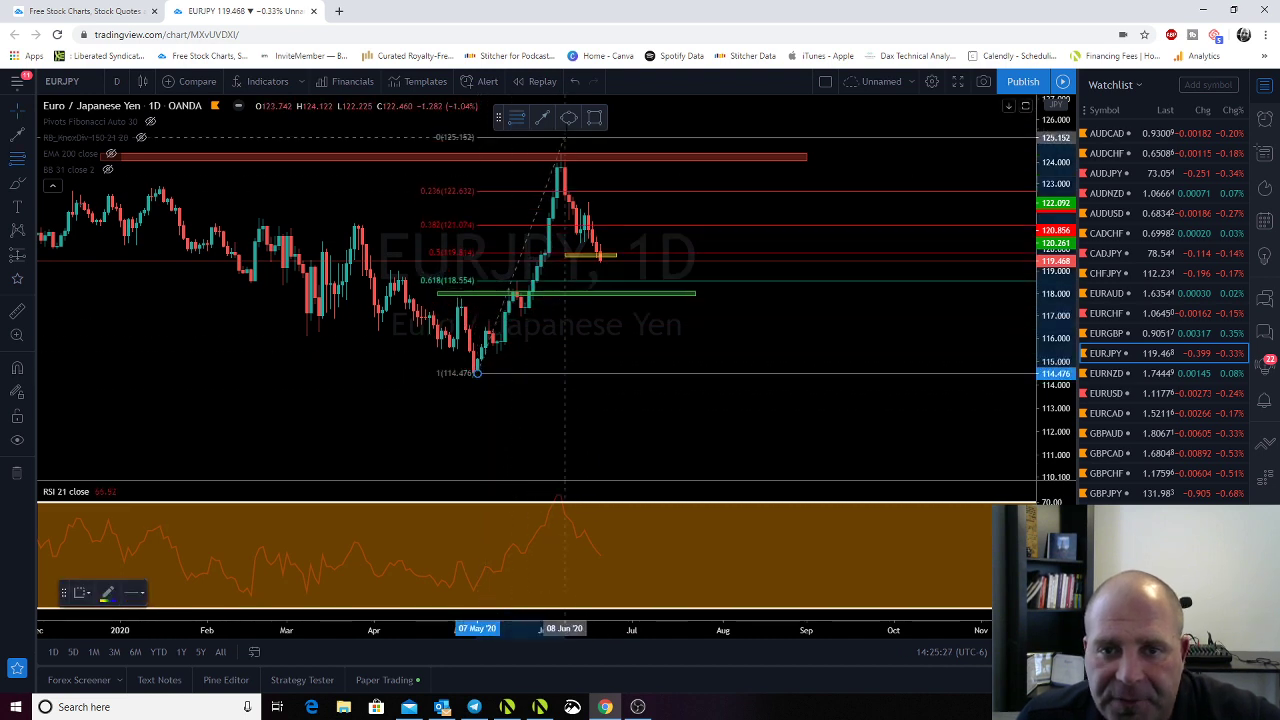
click(560, 156)
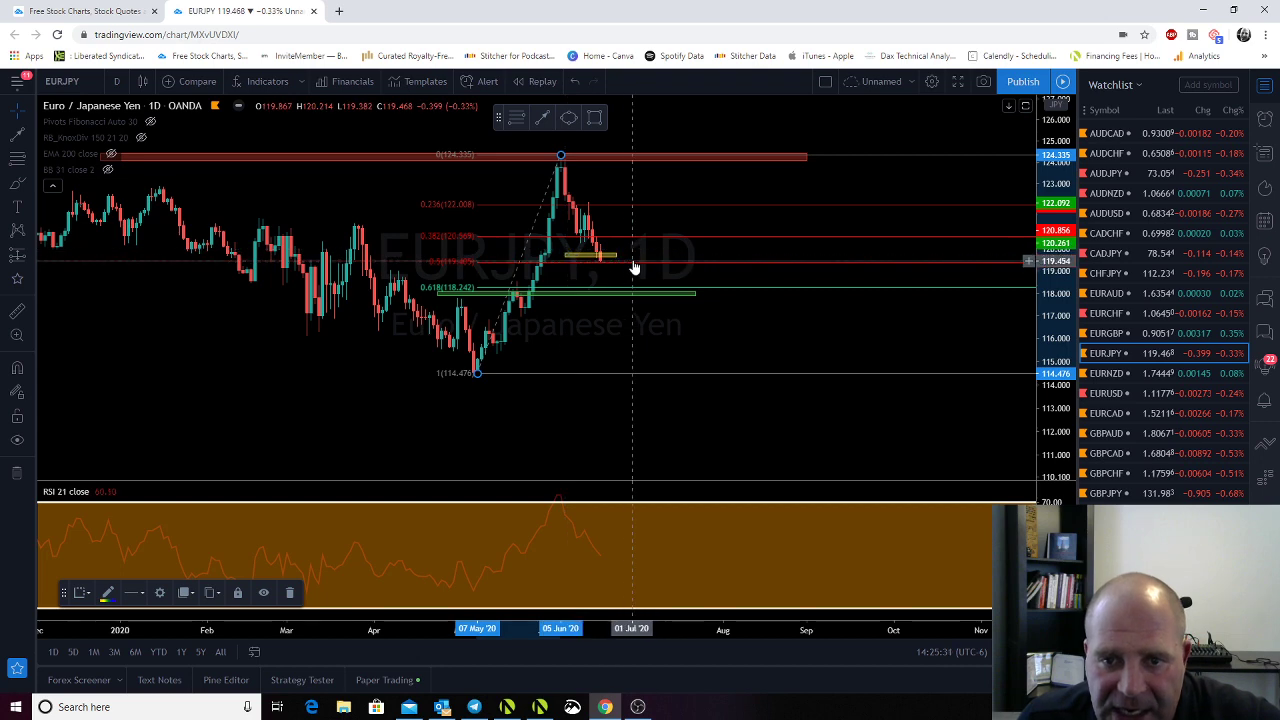
Raise the green zone to 118.526–119.153 and draw an arrow from 118.585 at 24 June up to 124.303 at 24 July
mouse_move(593, 292)
mouse_down()
mouse_move(605, 276)
mouse_move(588, 317)
mouse_move(595, 294)
mouse_up()
click(576, 321)
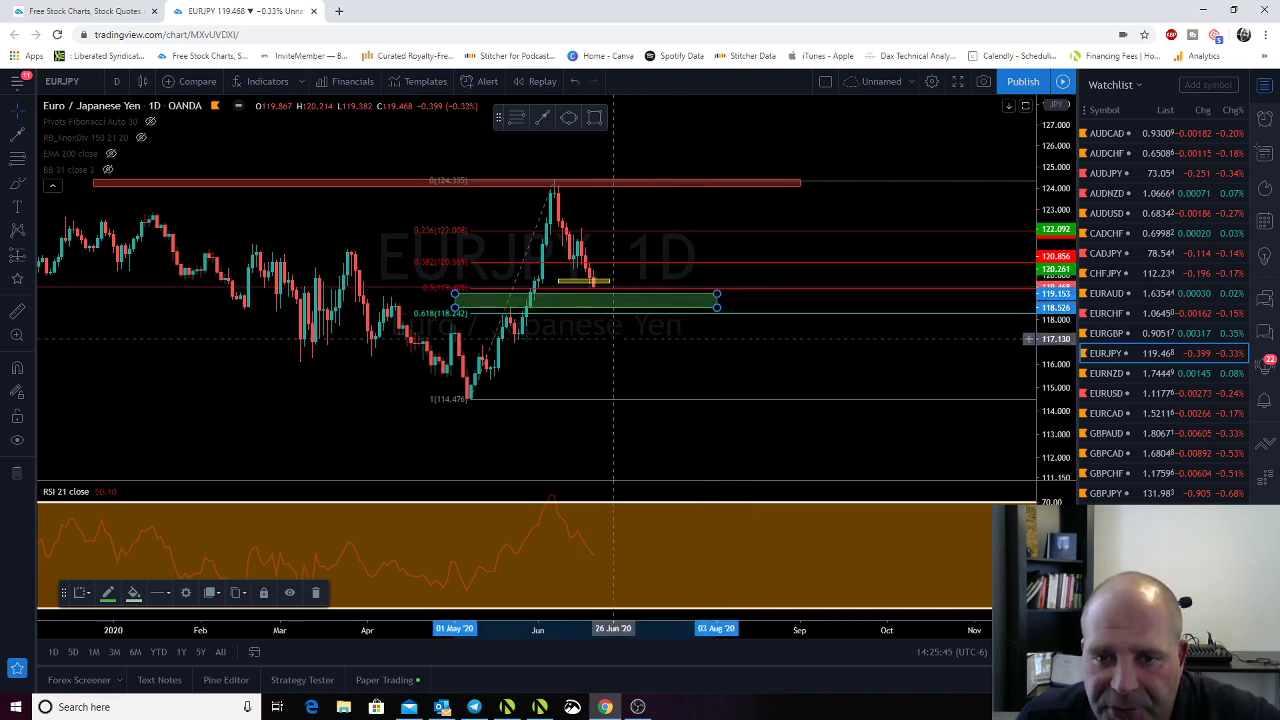
click(594, 285)
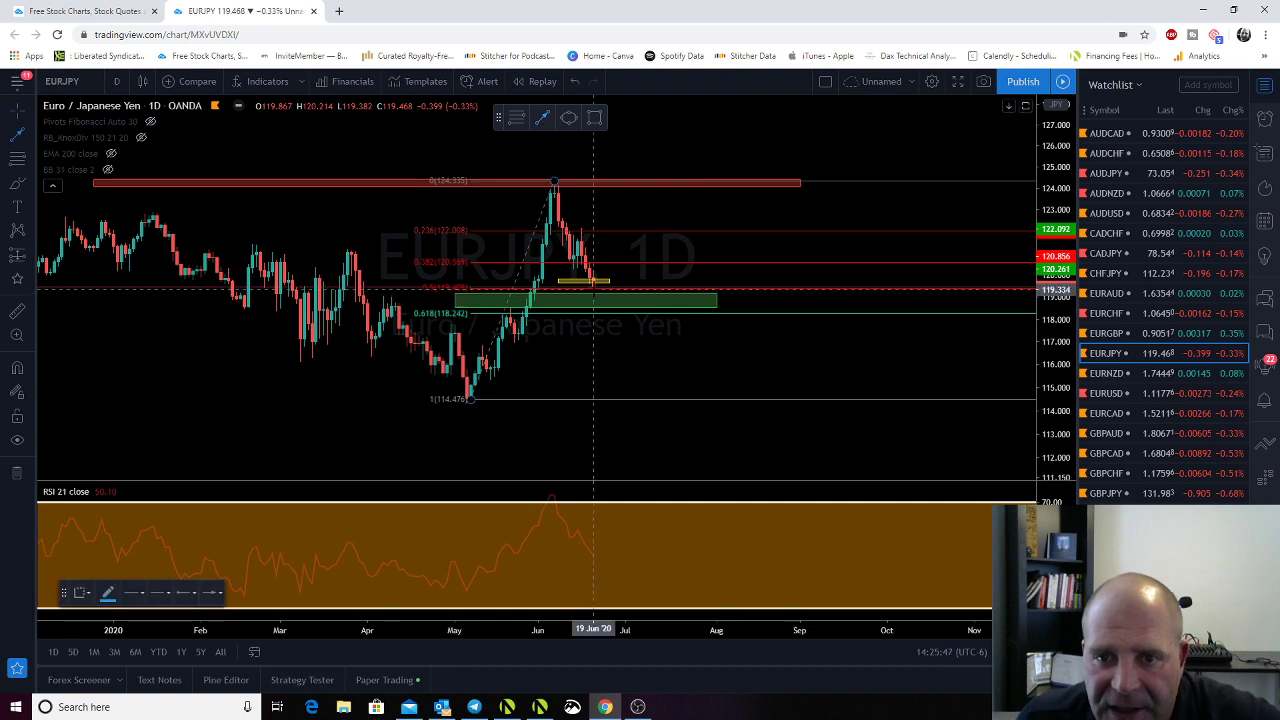
click(605, 305)
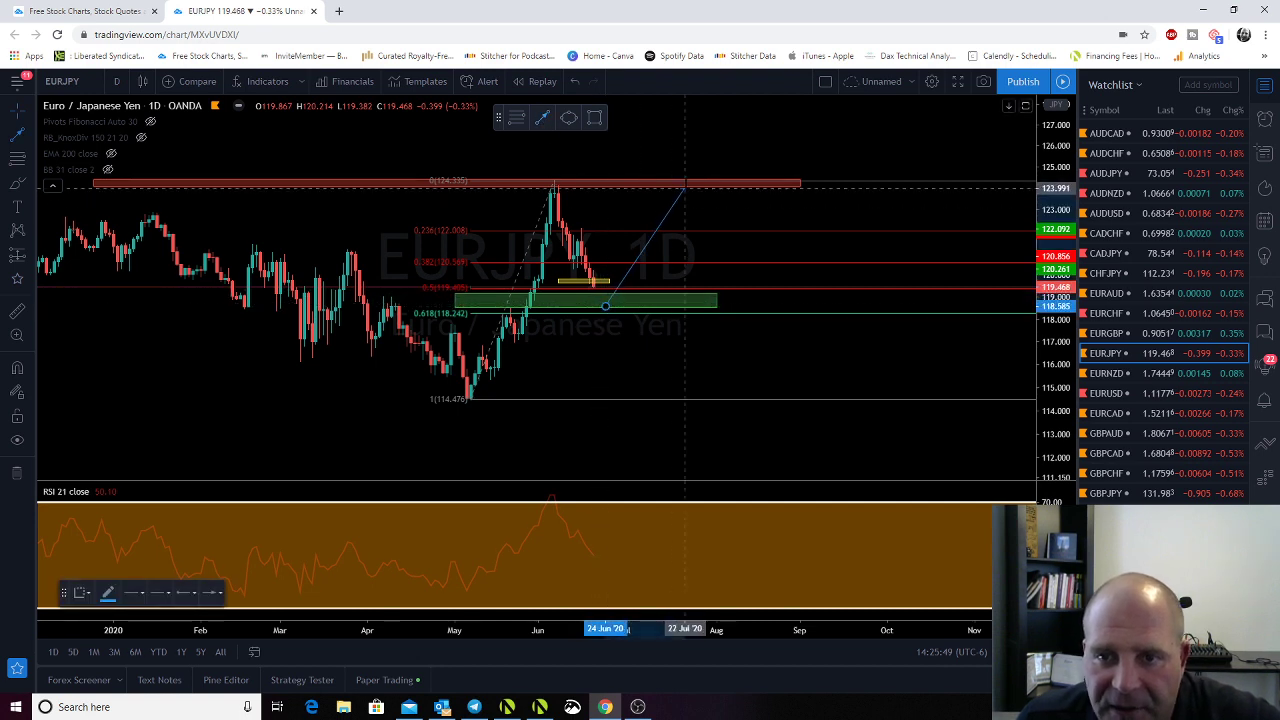
click(690, 183)
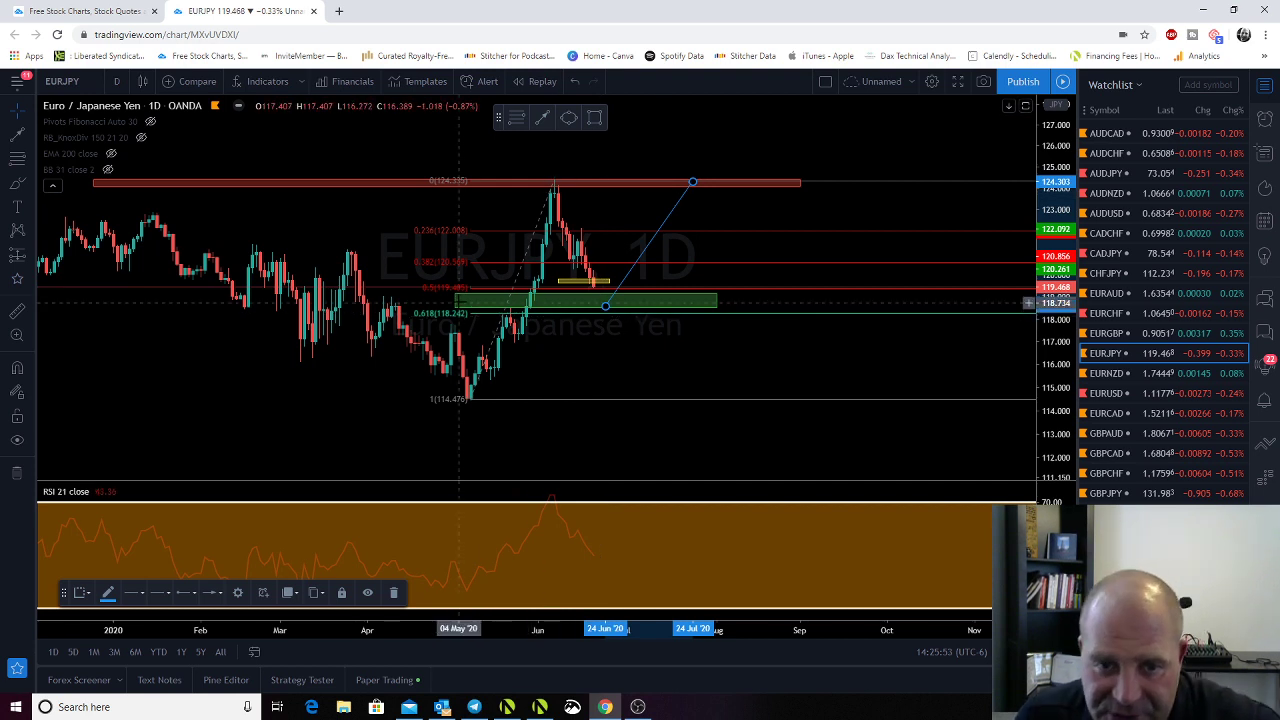
Lower the green zone's upper edge to about 119.0 and create an EURJPY crossing alert at 118.884
click(459, 301)
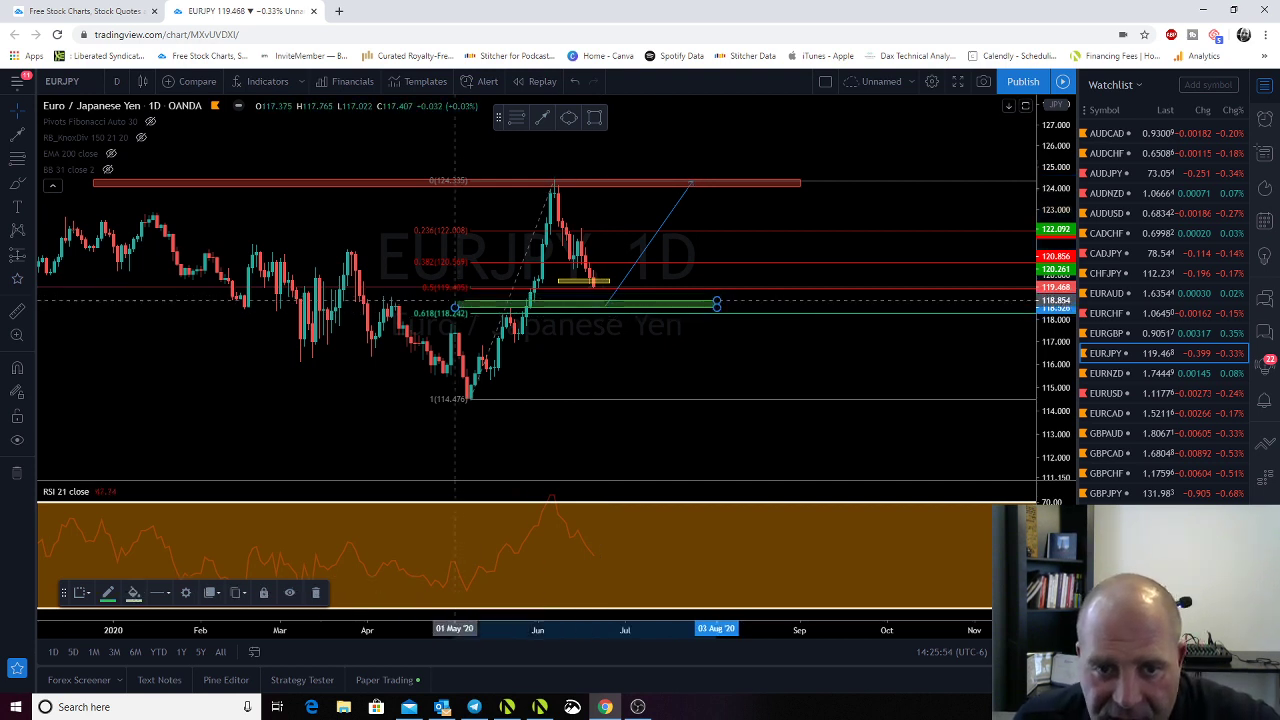
click(637, 330)
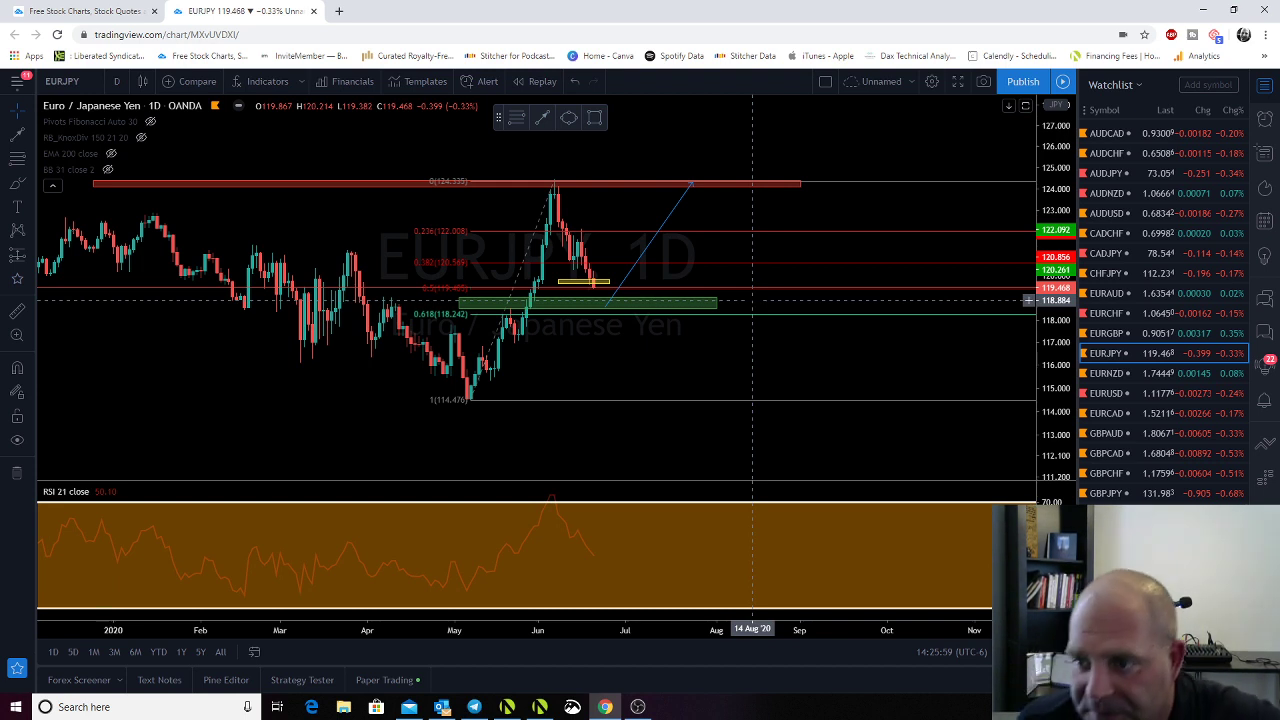
click(488, 82)
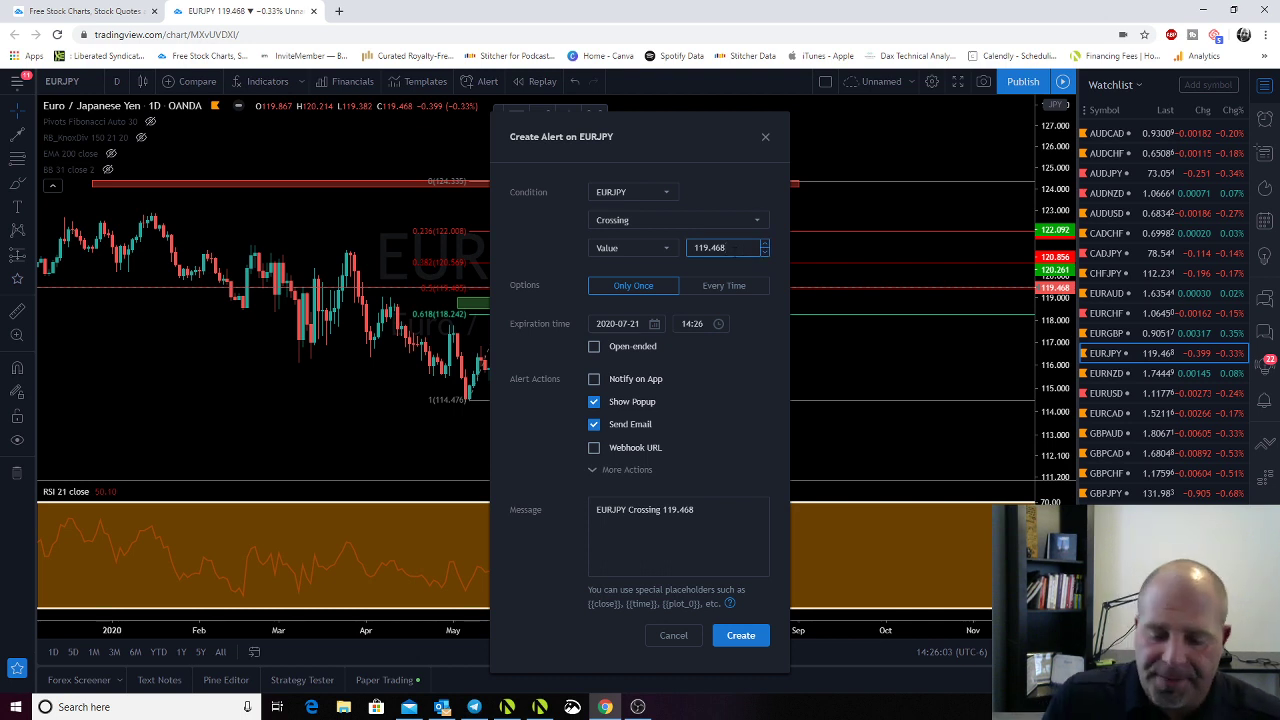
key(BackSpace)
key(BackSpace)
text(8.)
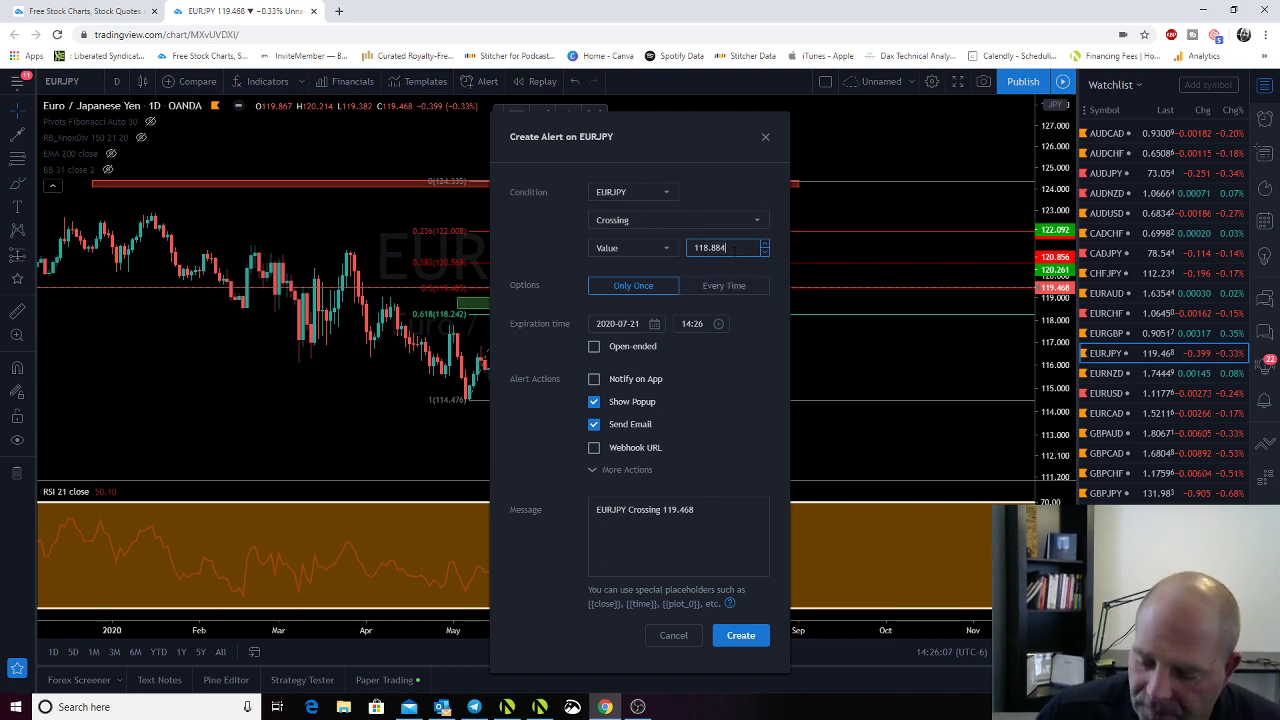
key(Return)
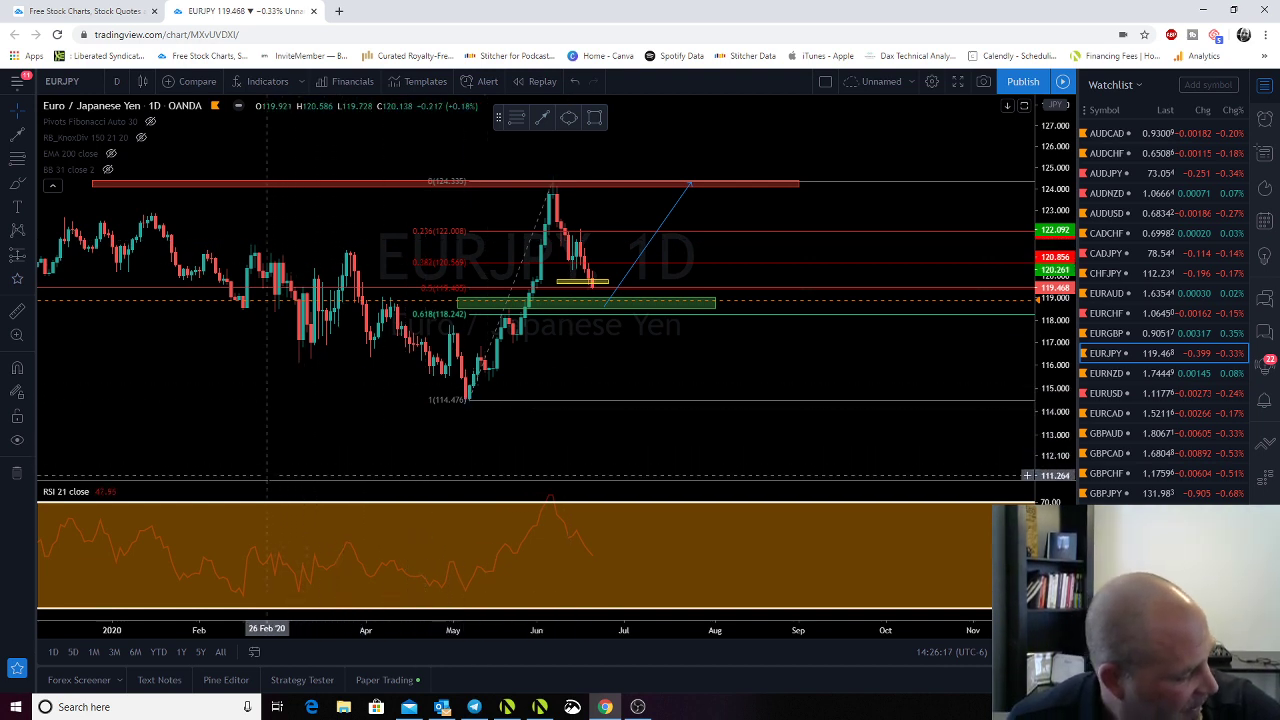
Open the EURNZD chart and delete the old projection arrow near the latest June candles
click(1105, 373)
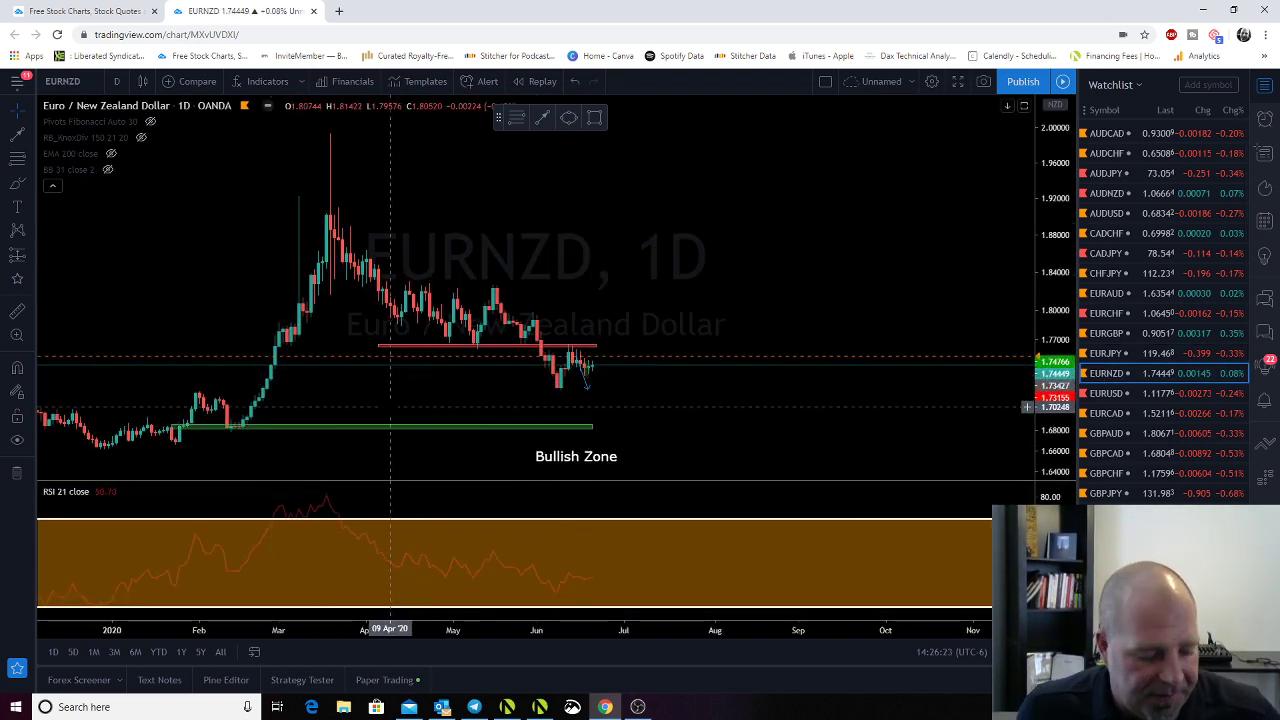
scroll(650, 395, up, 4)
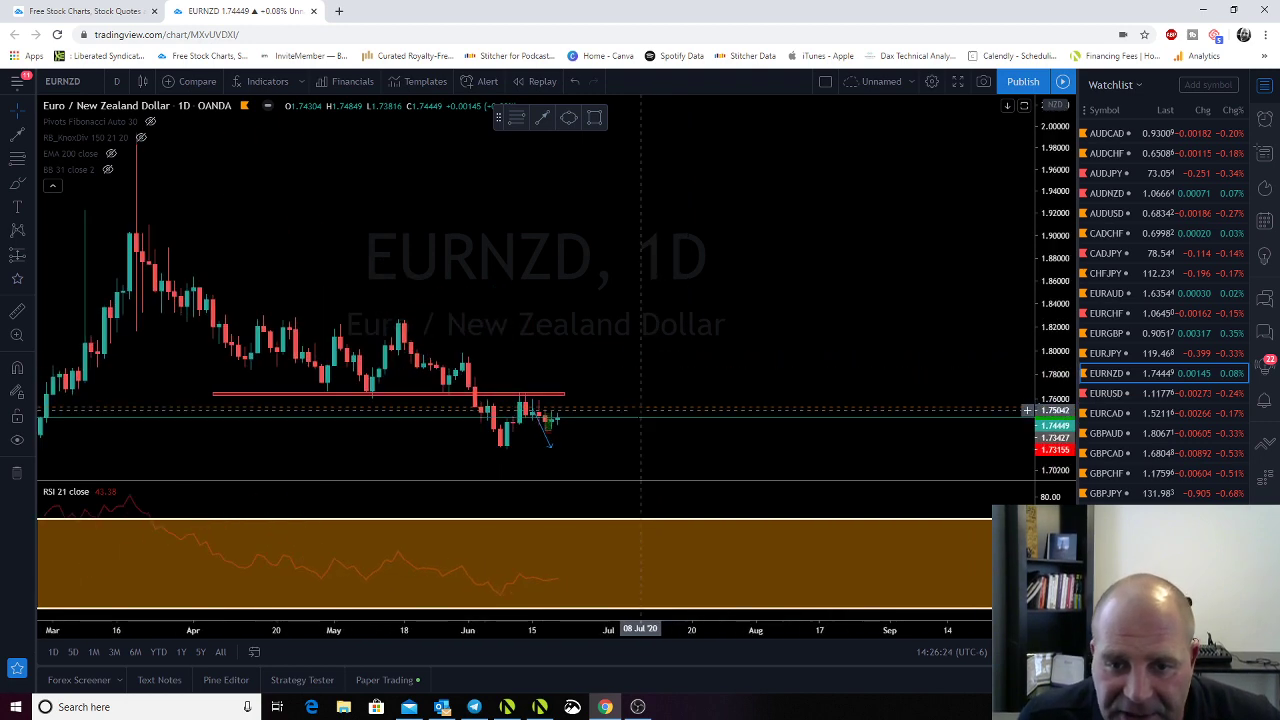
click(537, 430)
key(Delete)
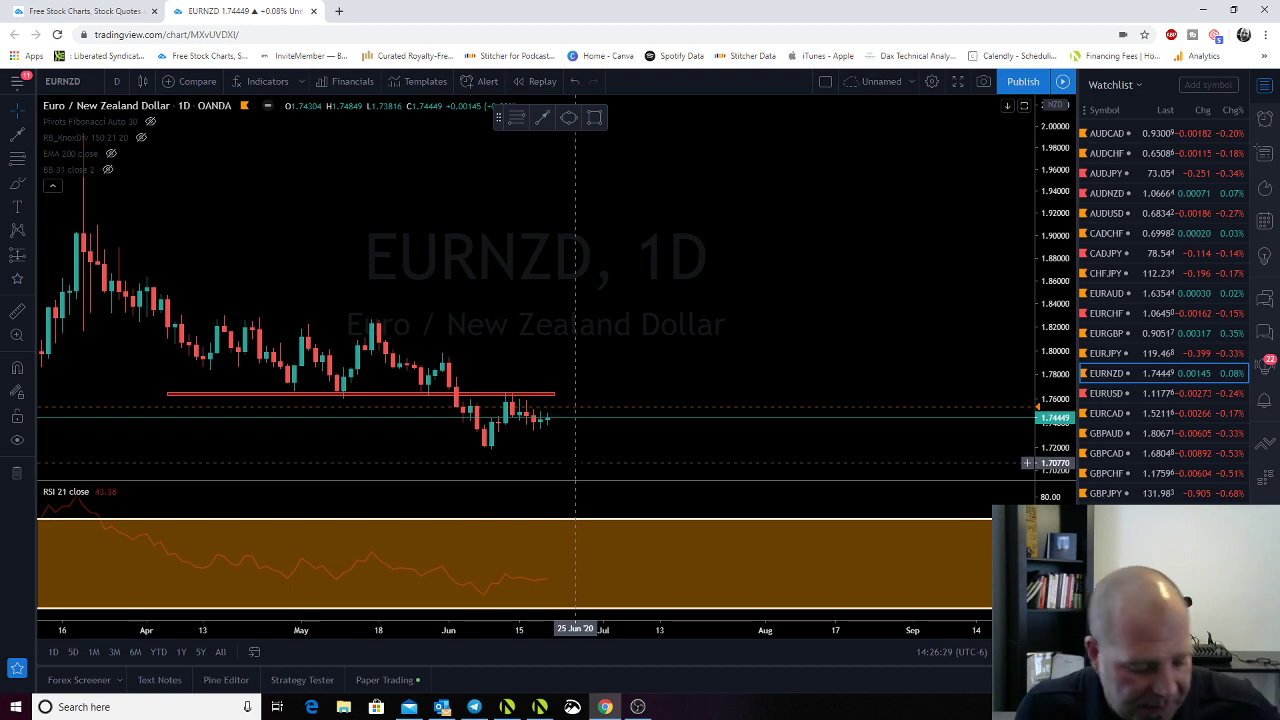
Move the EURNZD Bullish Zone label to just beneath the green zone's June end
scroll(575, 463, down, 5)
drag(403, 465, 524, 465)
drag(643, 463, 589, 405)
scroll(614, 408, up, 3)
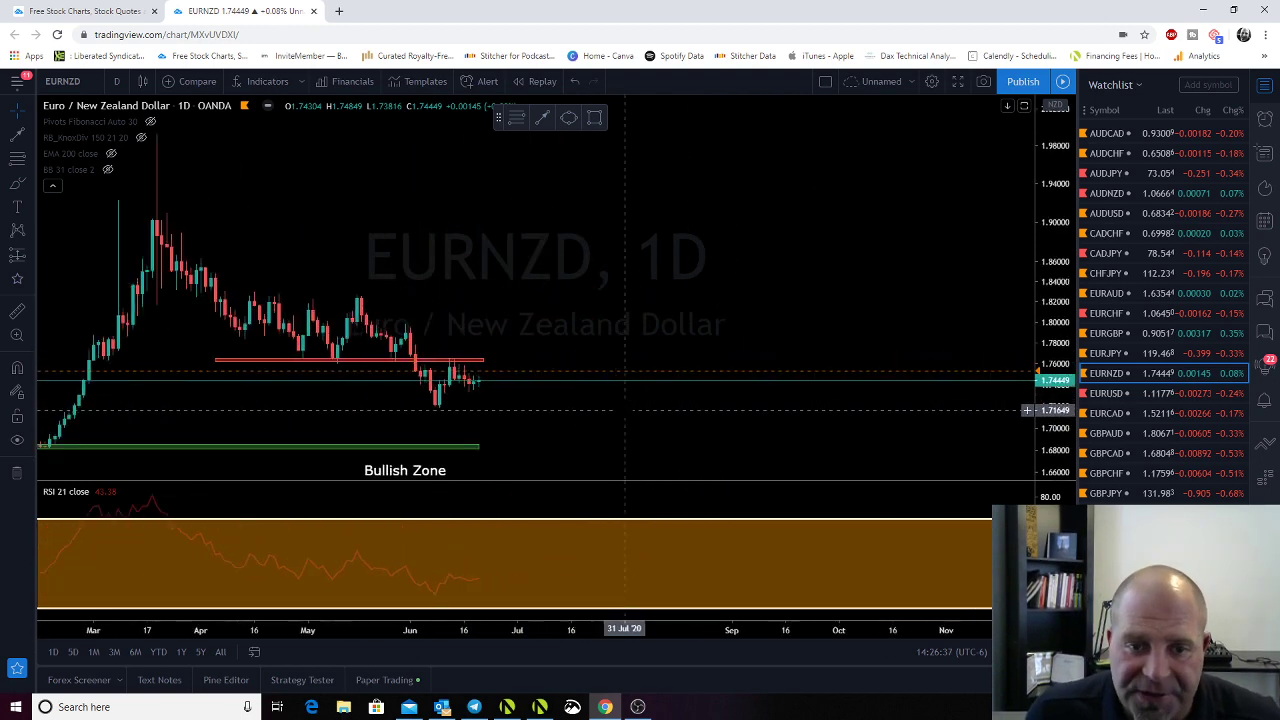
scroll(625, 410, up, 2)
drag(705, 416, 573, 462)
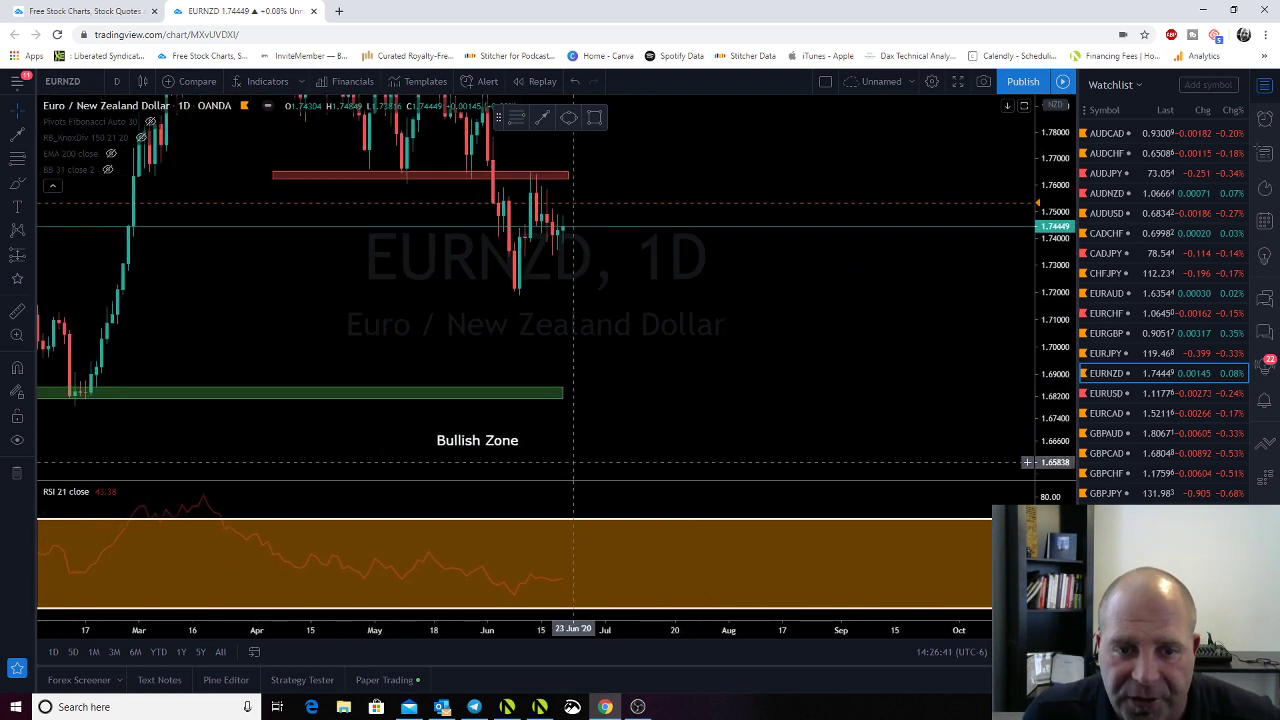
mouse_move(485, 440)
mouse_down()
mouse_move(579, 426)
mouse_move(562, 398)
mouse_up()
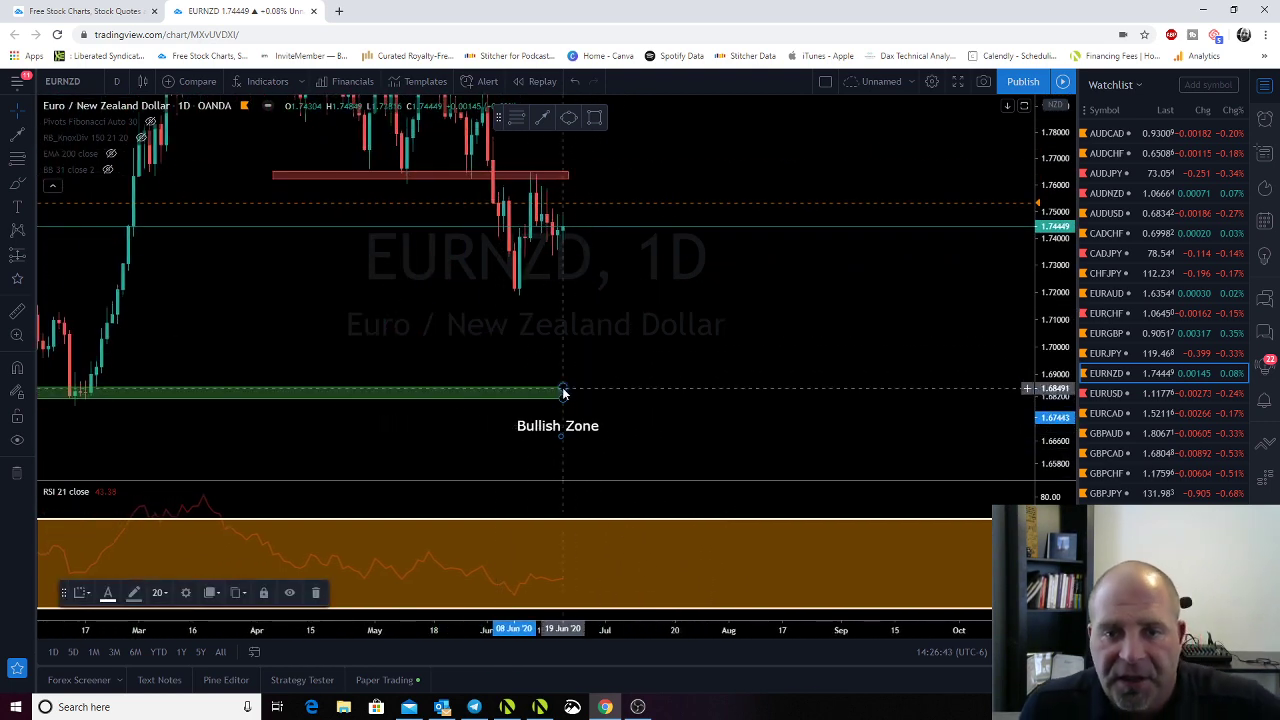
Raise the EURNZD crossing alert to 1.76103 and save it
drag(640, 328, 554, 373)
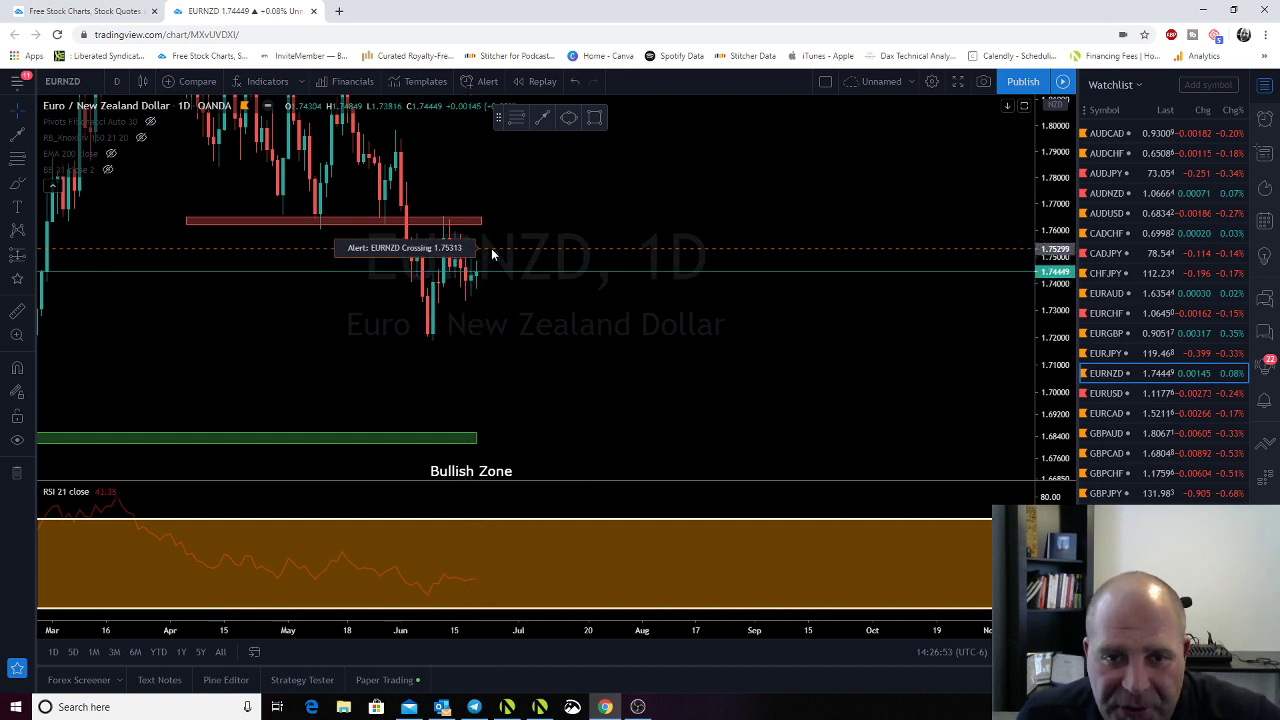
drag(494, 255, 501, 226)
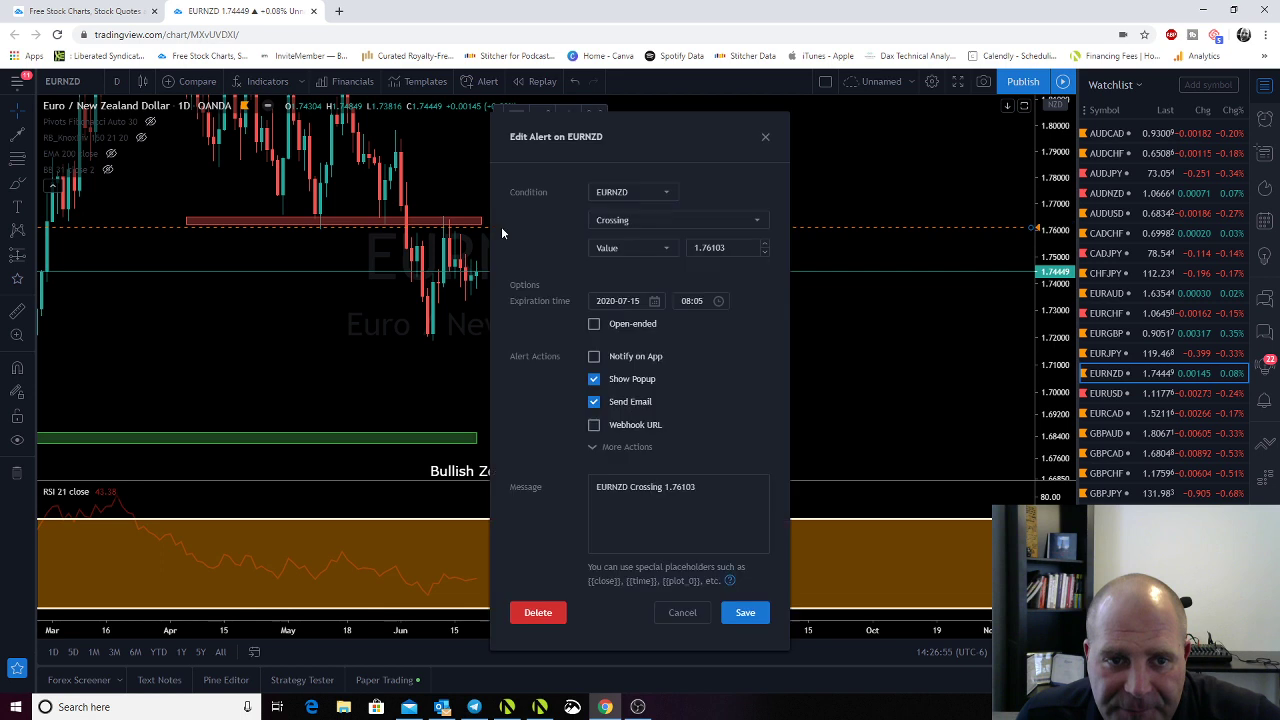
click(745, 637)
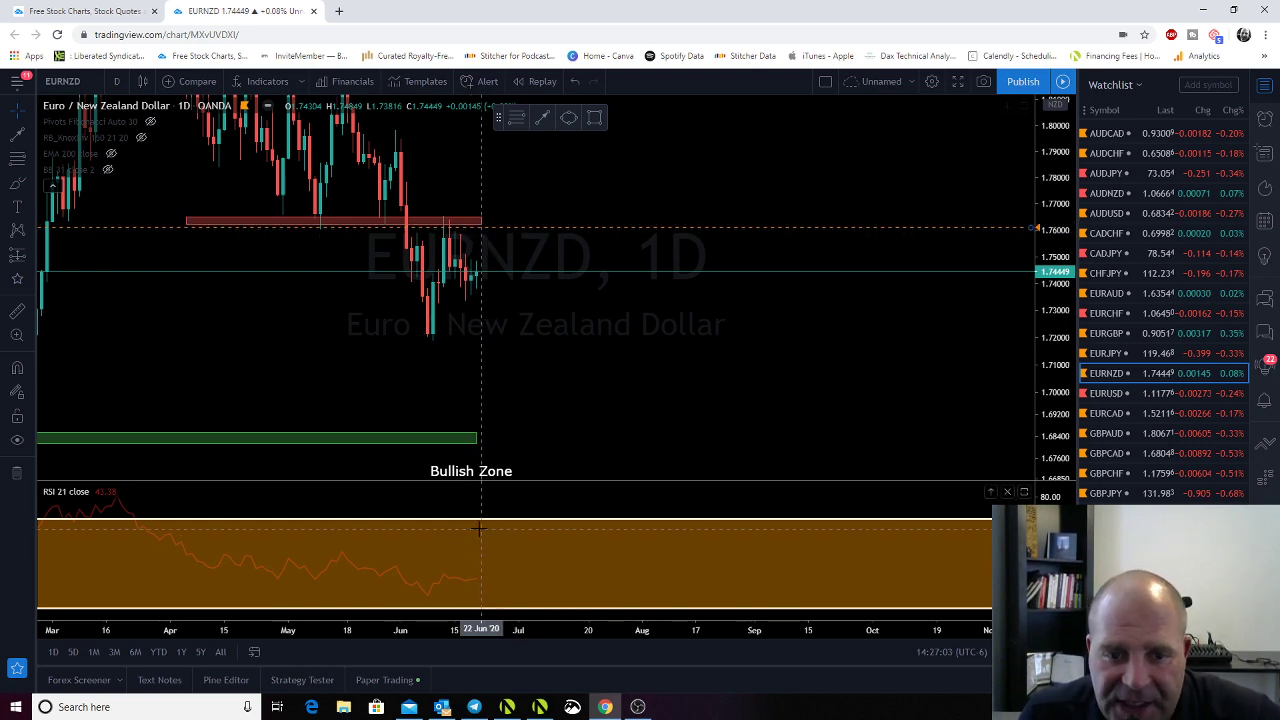
Draw an EURNZD arrow from about 1.744 at 19 June down to the green zone in early July, and extend that zone to late July
drag(451, 468, 392, 463)
drag(565, 376, 700, 371)
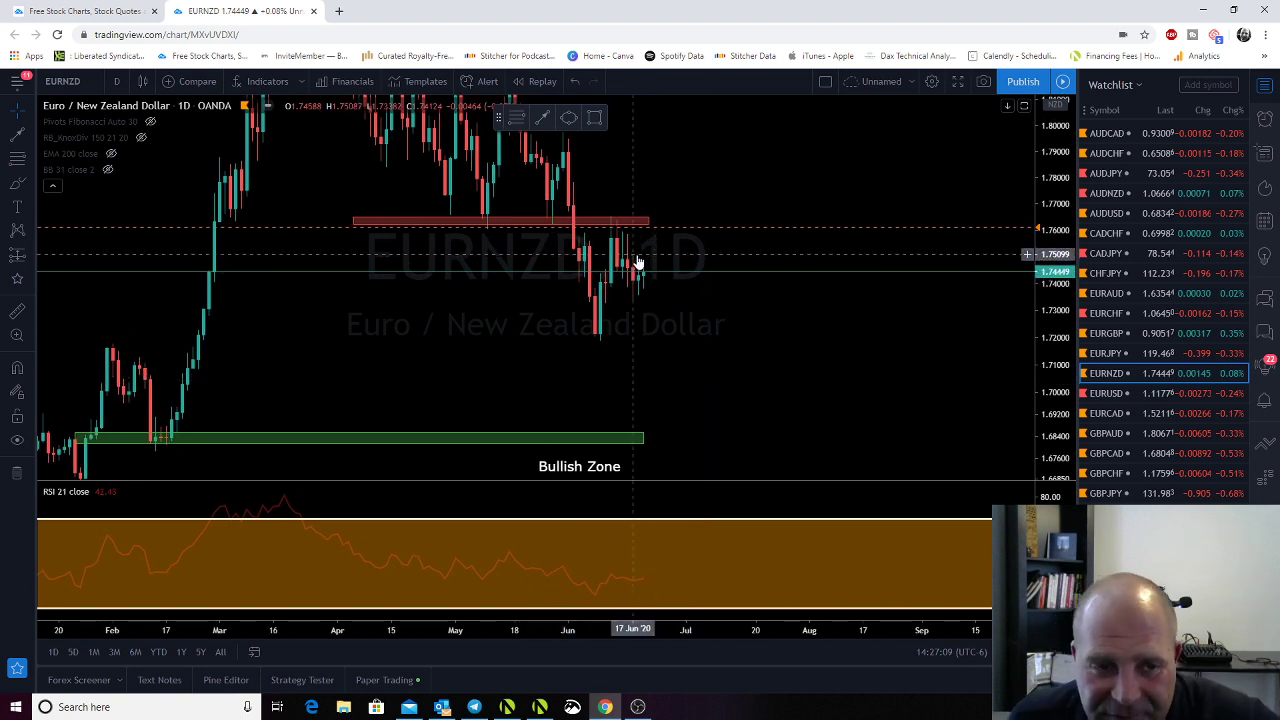
click(541, 118)
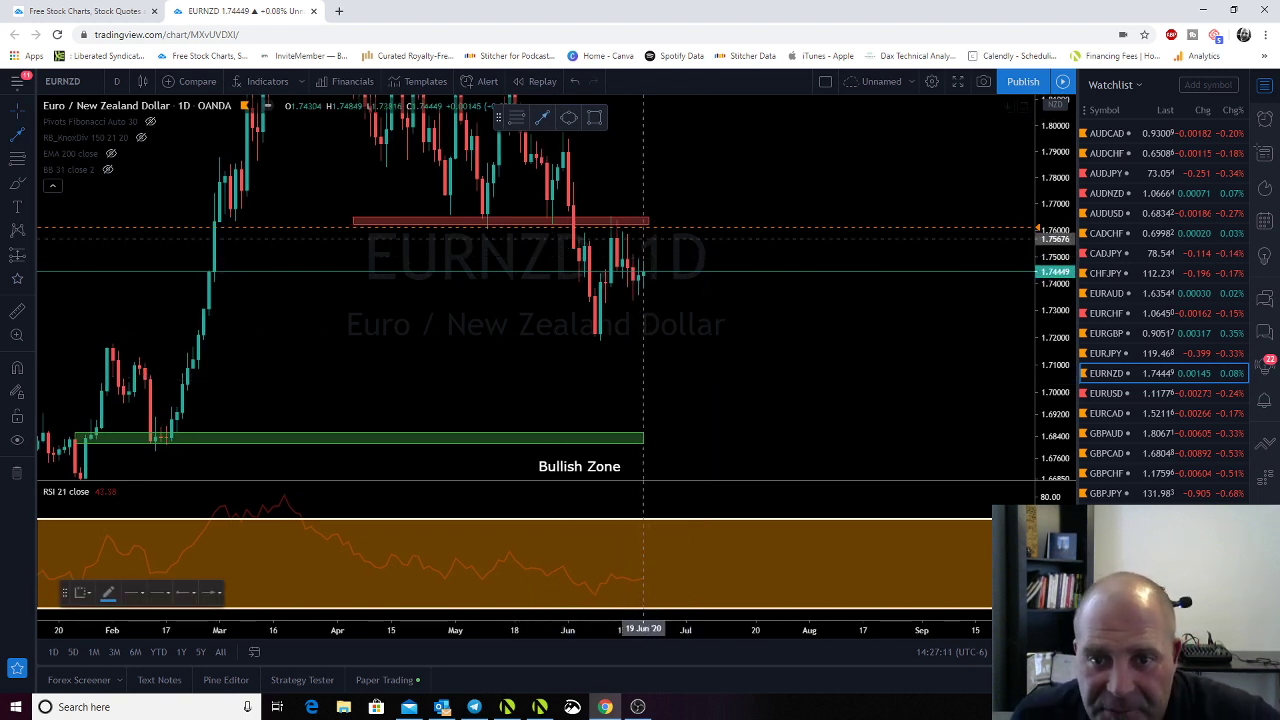
drag(643, 271, 706, 436)
drag(566, 470, 772, 434)
drag(478, 363, 402, 347)
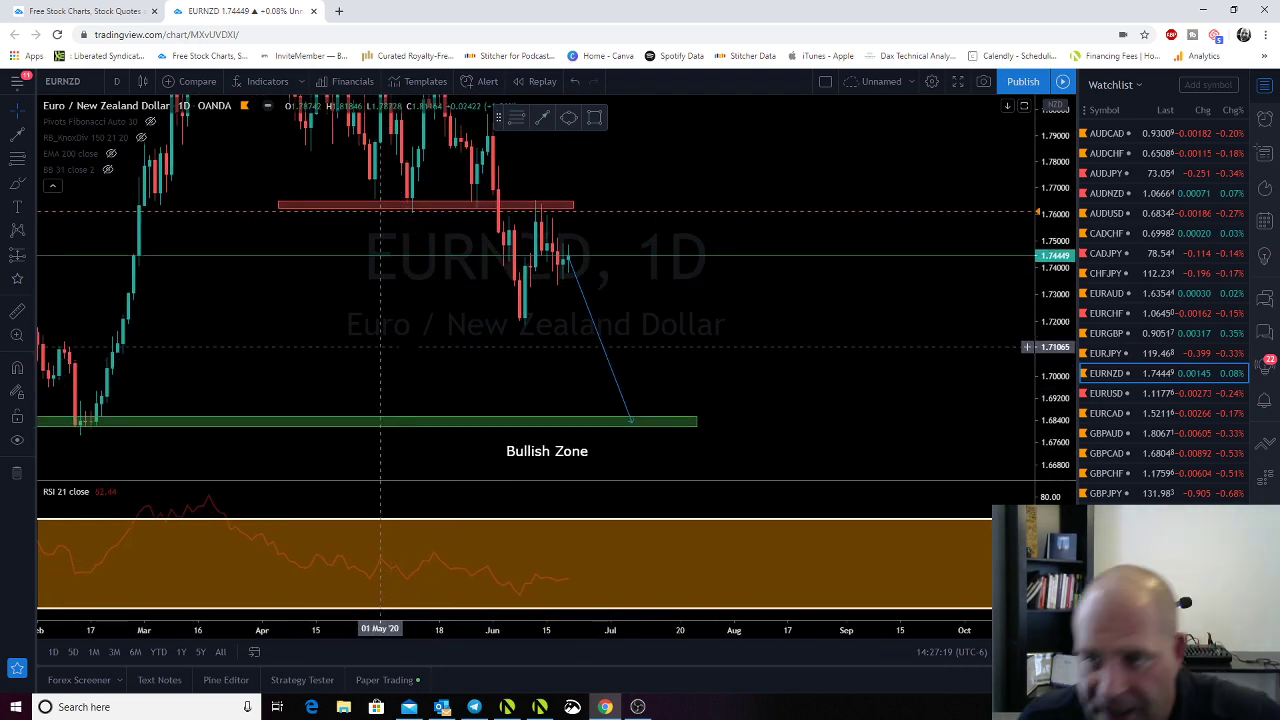
Open the EURUSD chart, extend the yellow zone back to 8 June, and move the Bearish and Bullish zone labels clear of price
click(1107, 393)
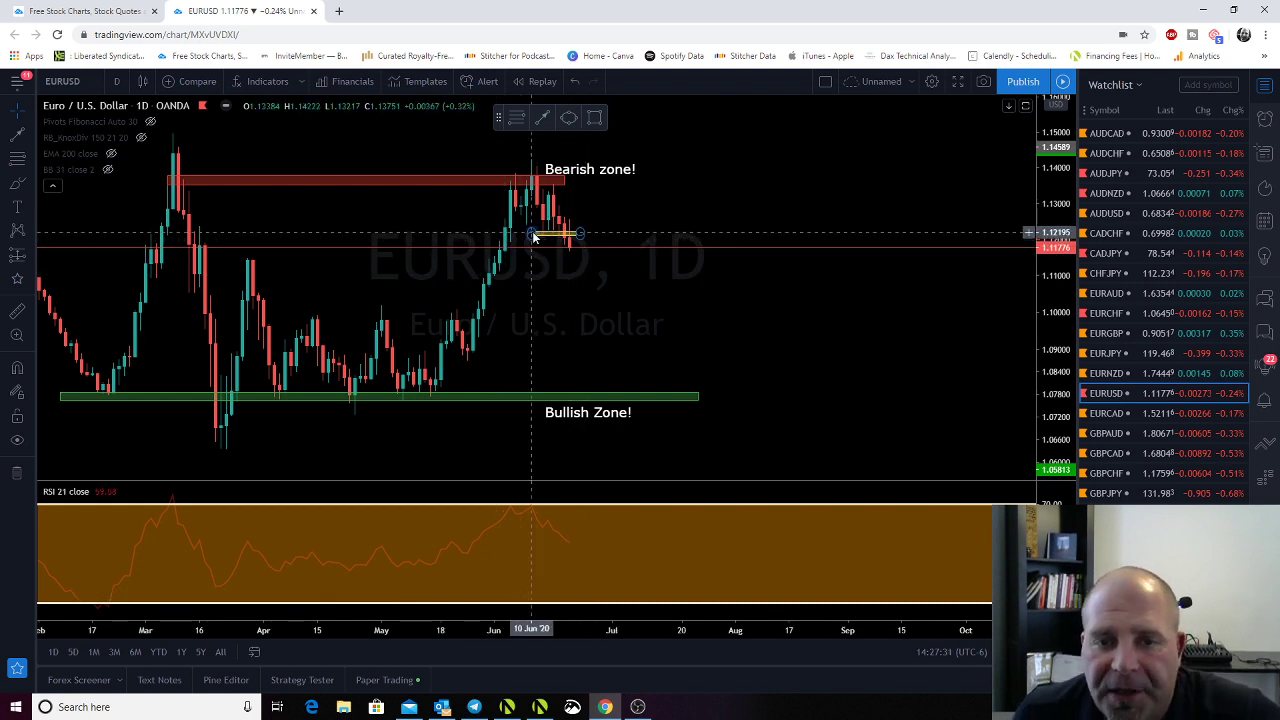
click(520, 236)
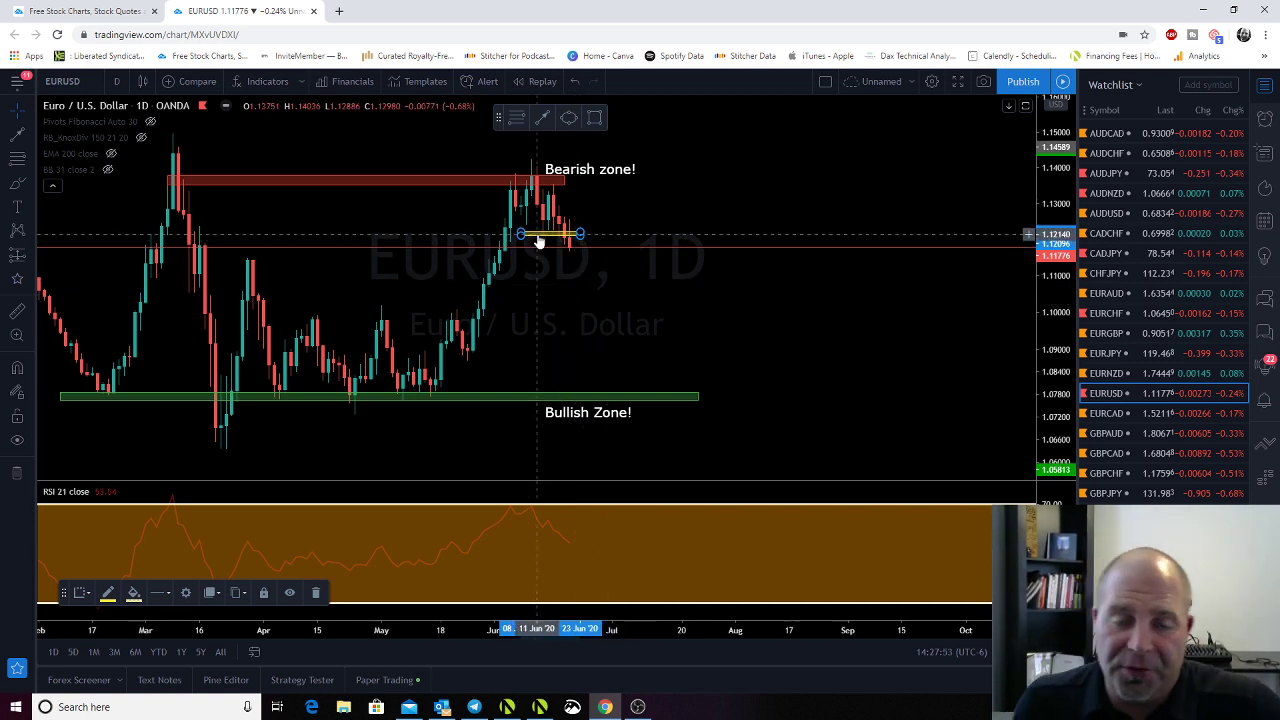
drag(604, 176, 470, 165)
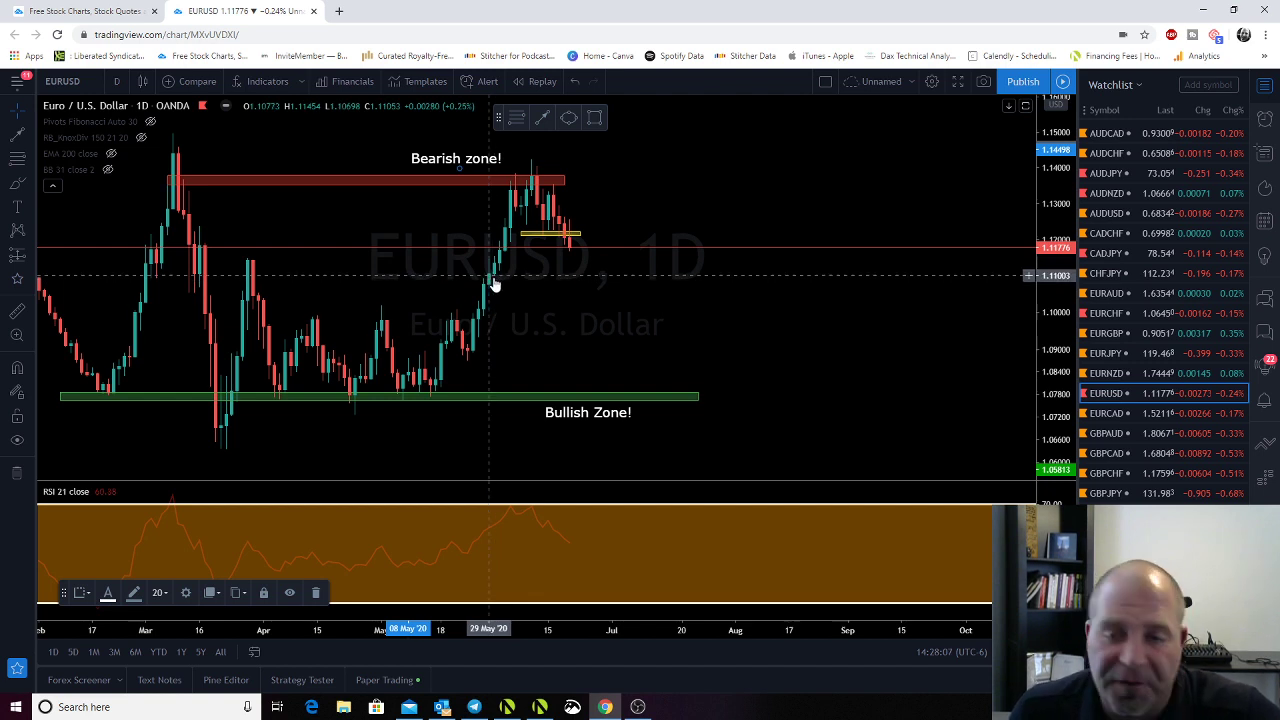
drag(580, 425, 613, 424)
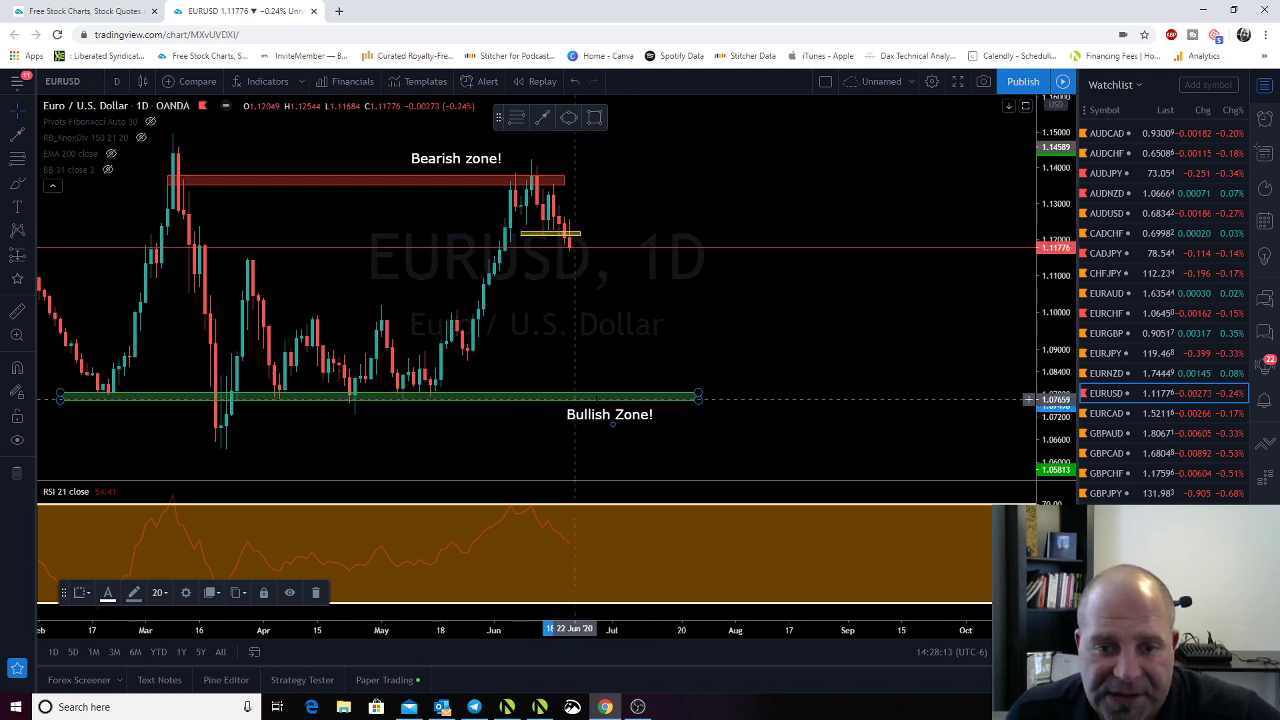
Draw an EURUSD arrow from 1.12140 at 25 June down to 1.07747 at 9 July
click(543, 118)
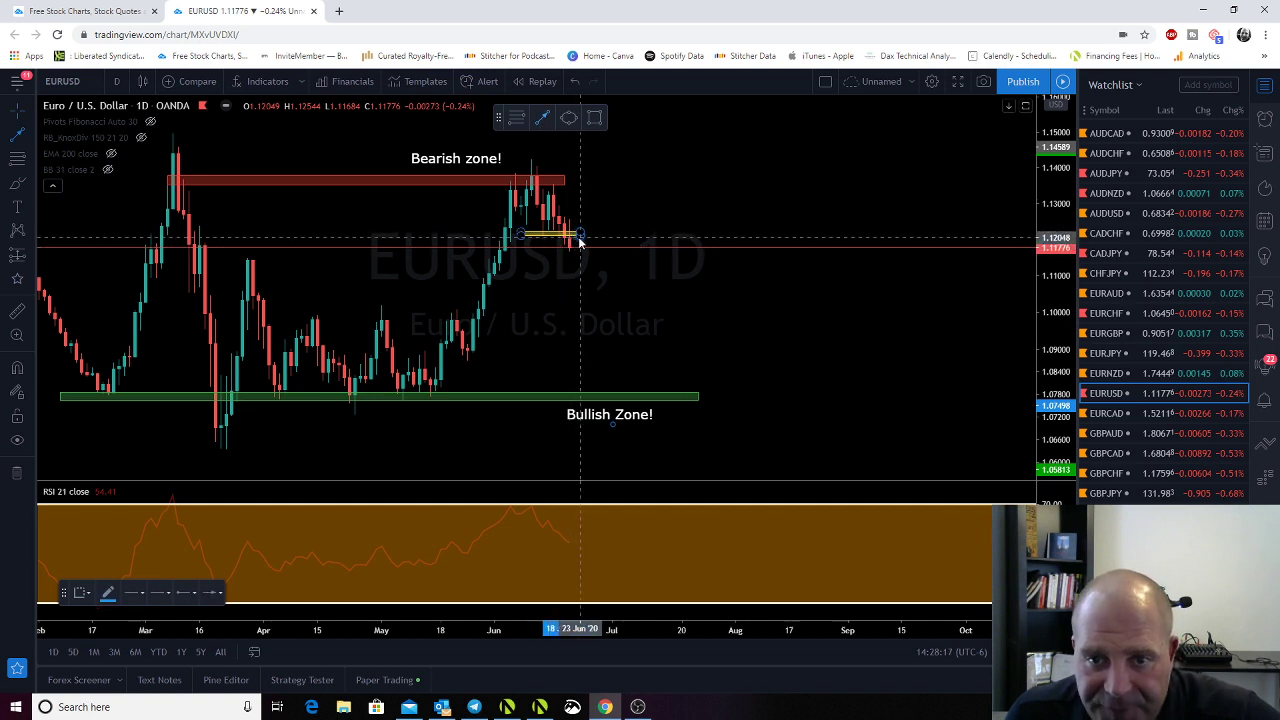
click(590, 234)
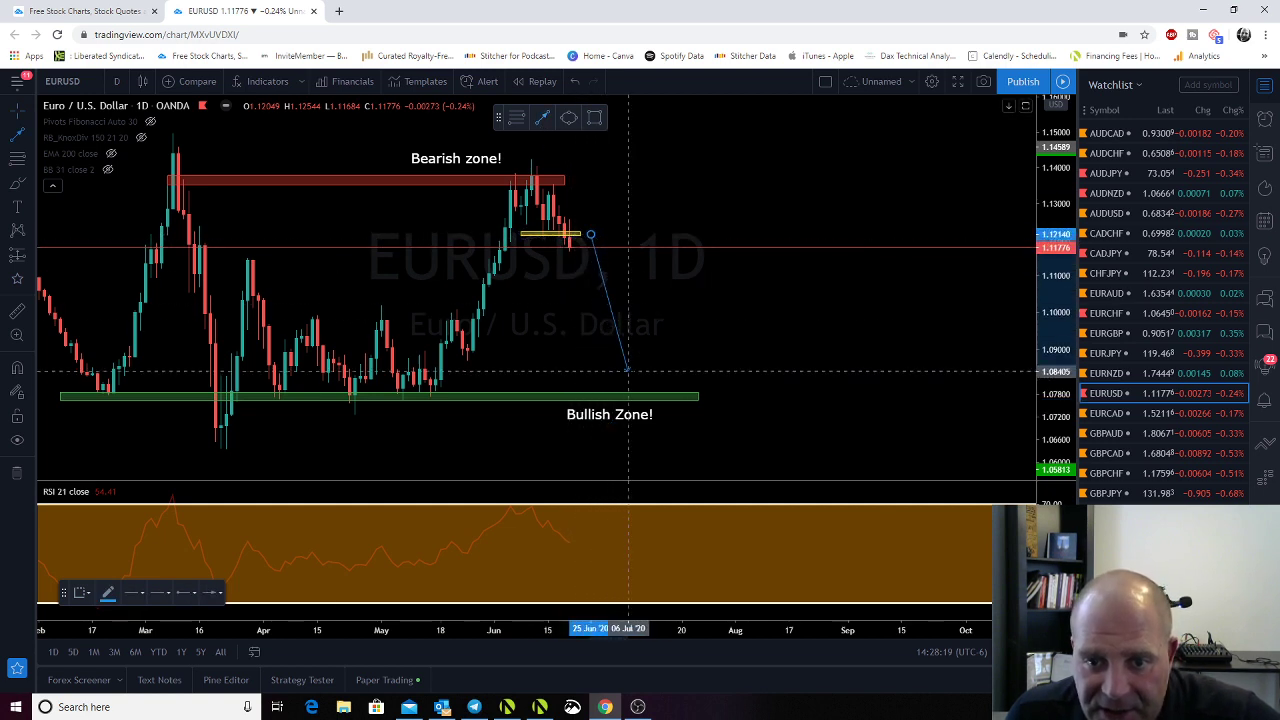
click(644, 395)
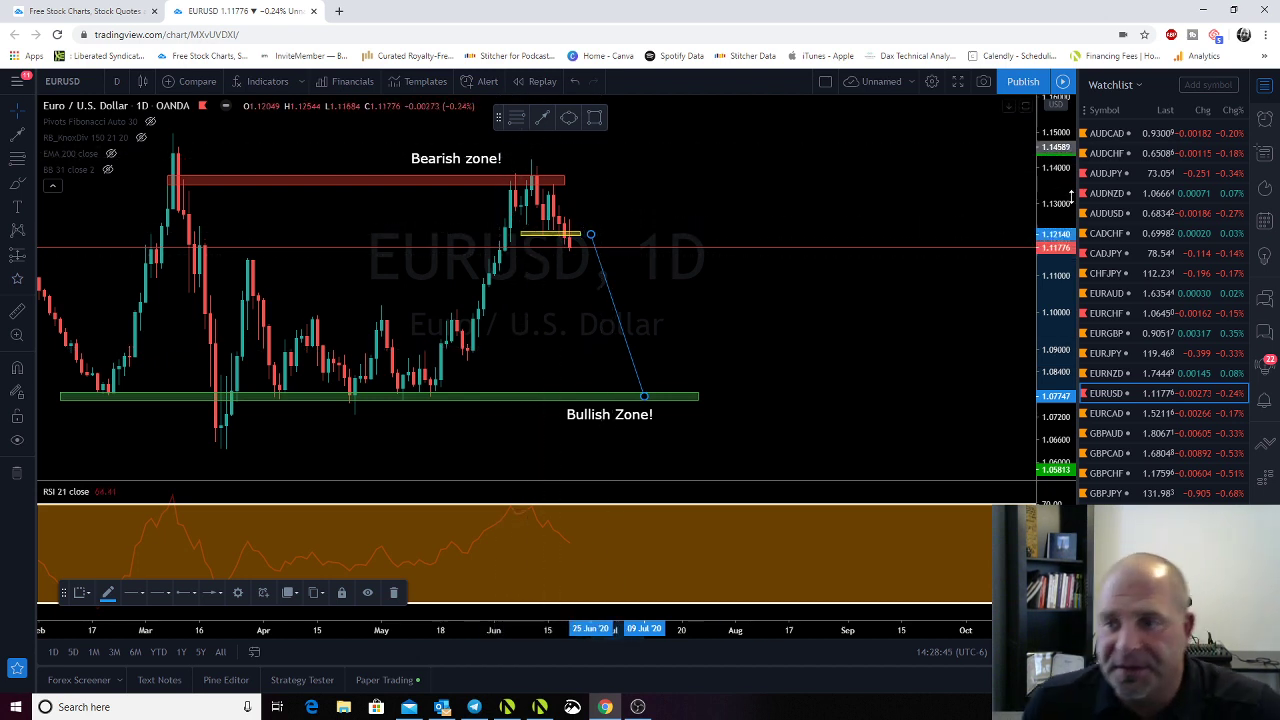
Glance at the EURCAD chart, open GBPAUD, and place its Bullish label below the green zone and its Bearish label above the red zone
click(1106, 413)
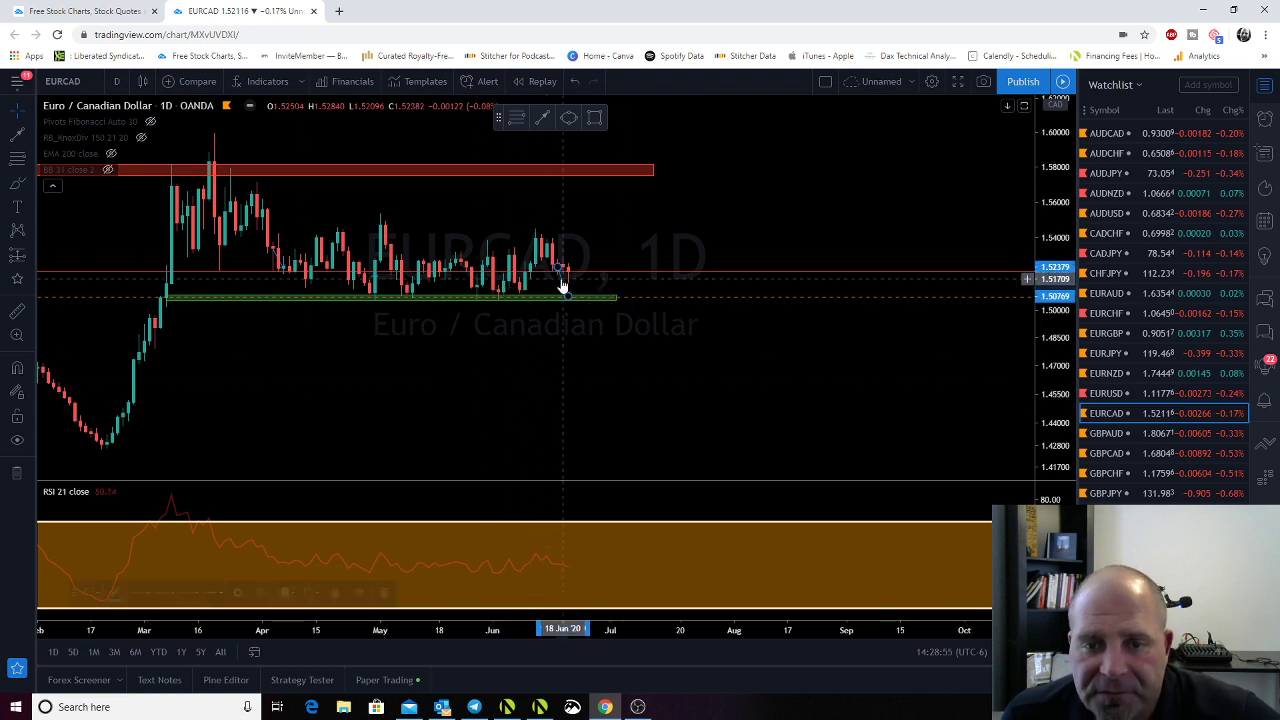
click(1127, 441)
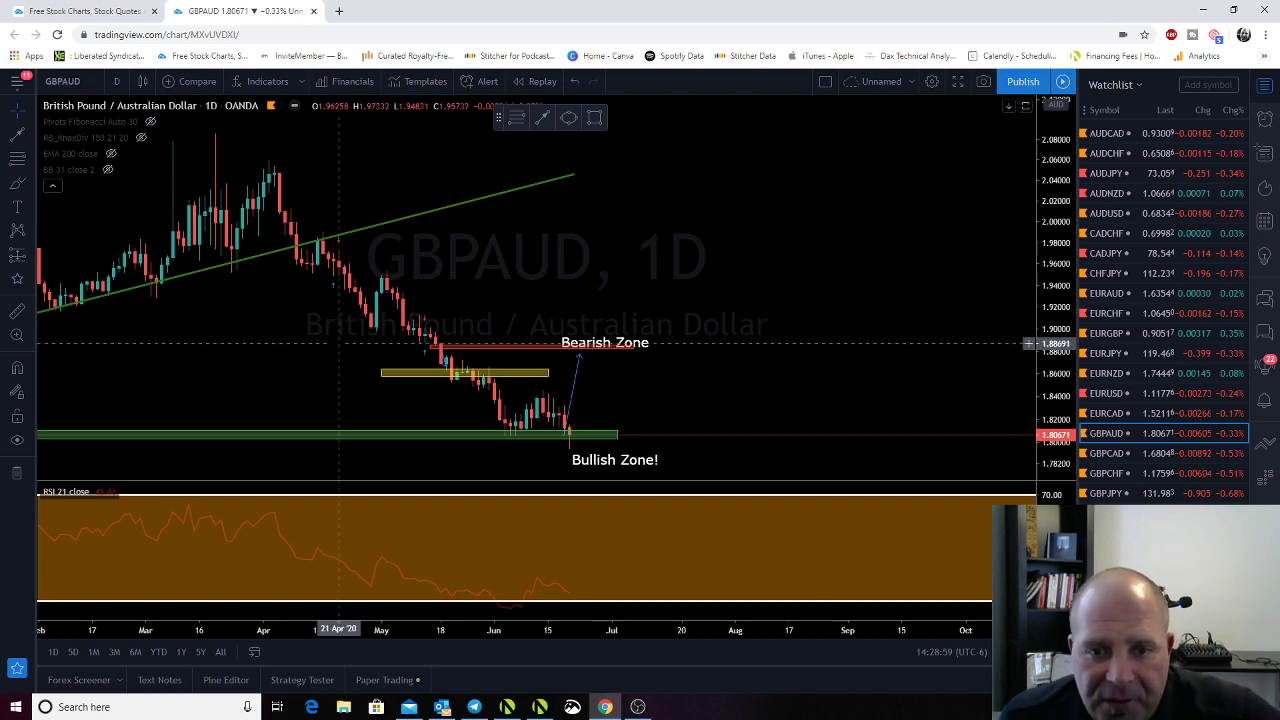
scroll(338, 343, down, 5)
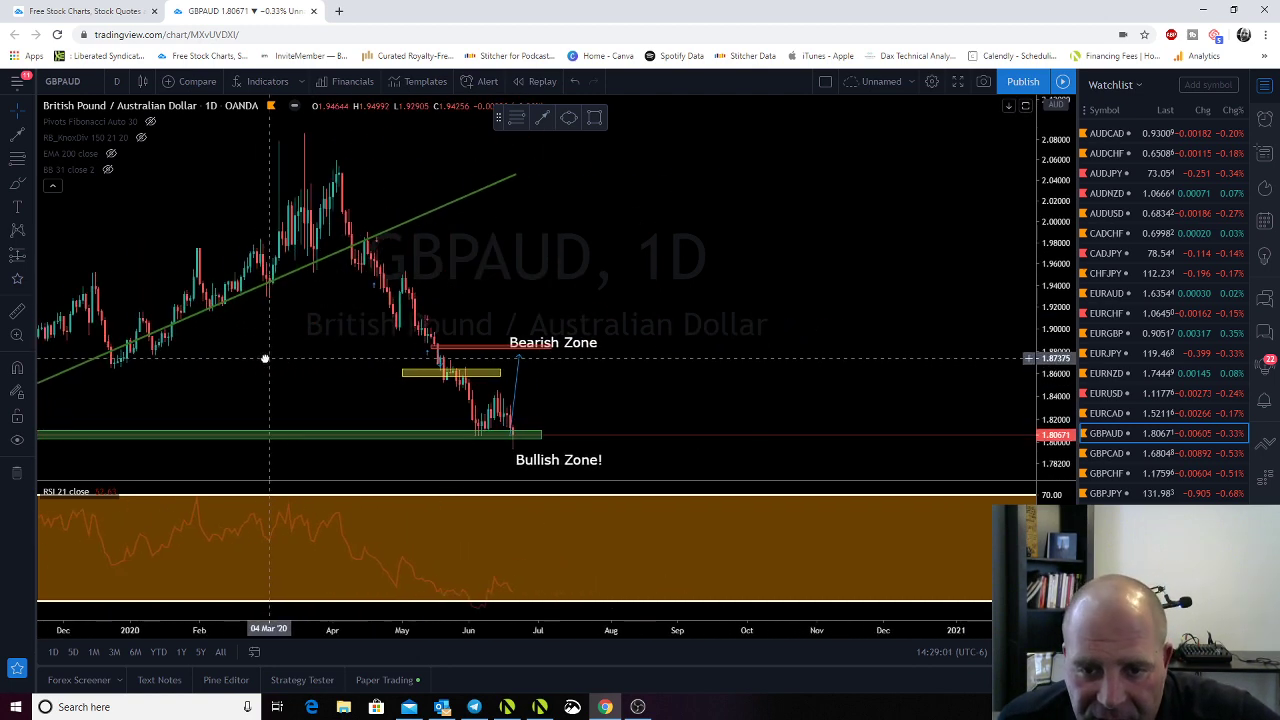
click(520, 458)
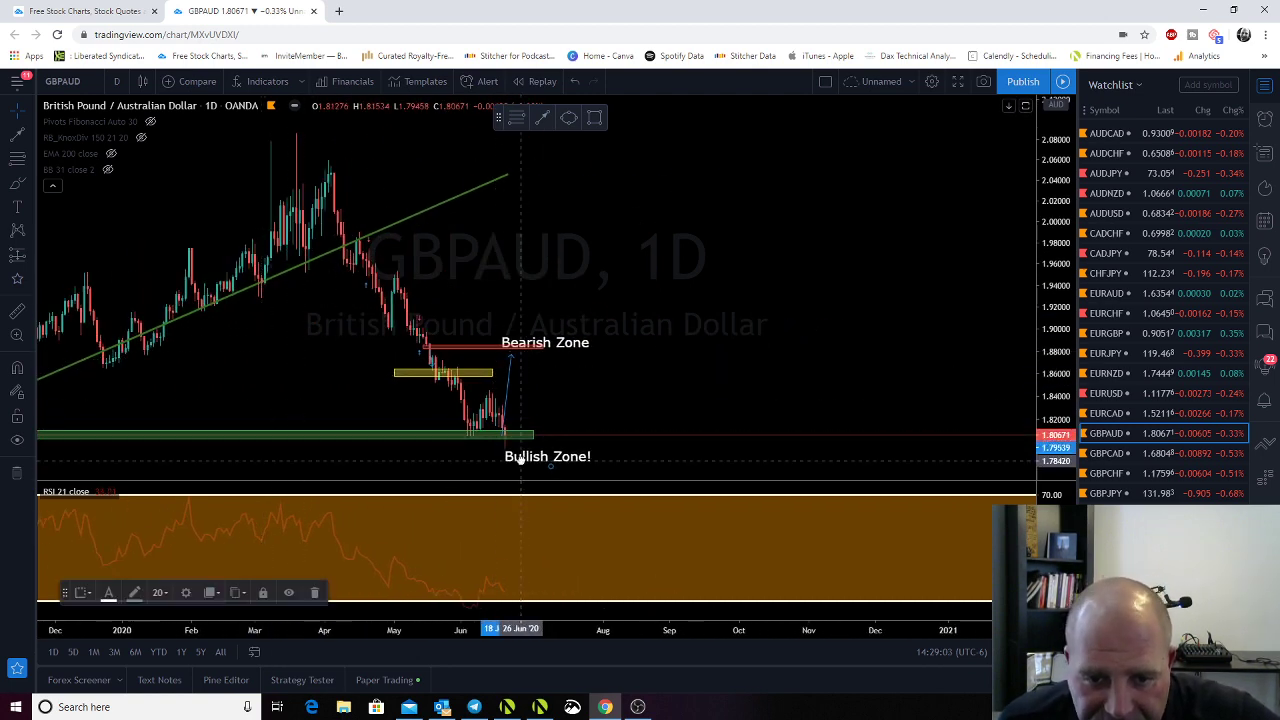
drag(664, 259, 943, 269)
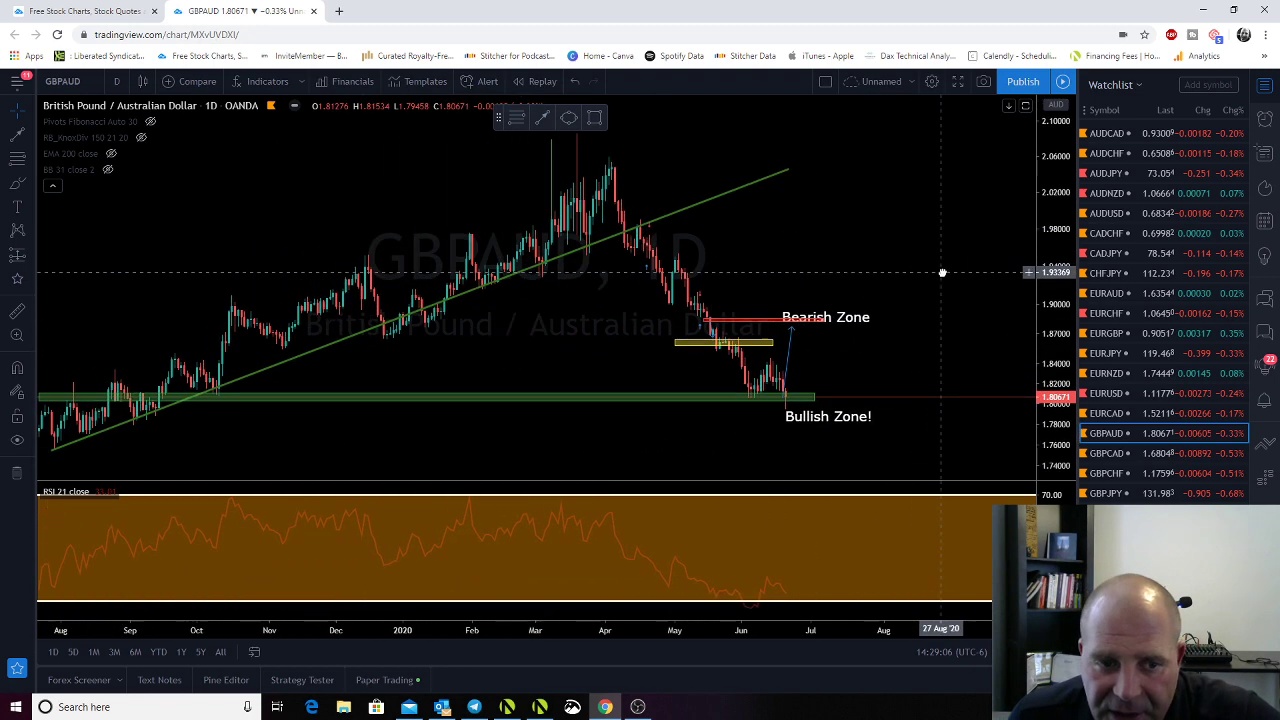
click(215, 404)
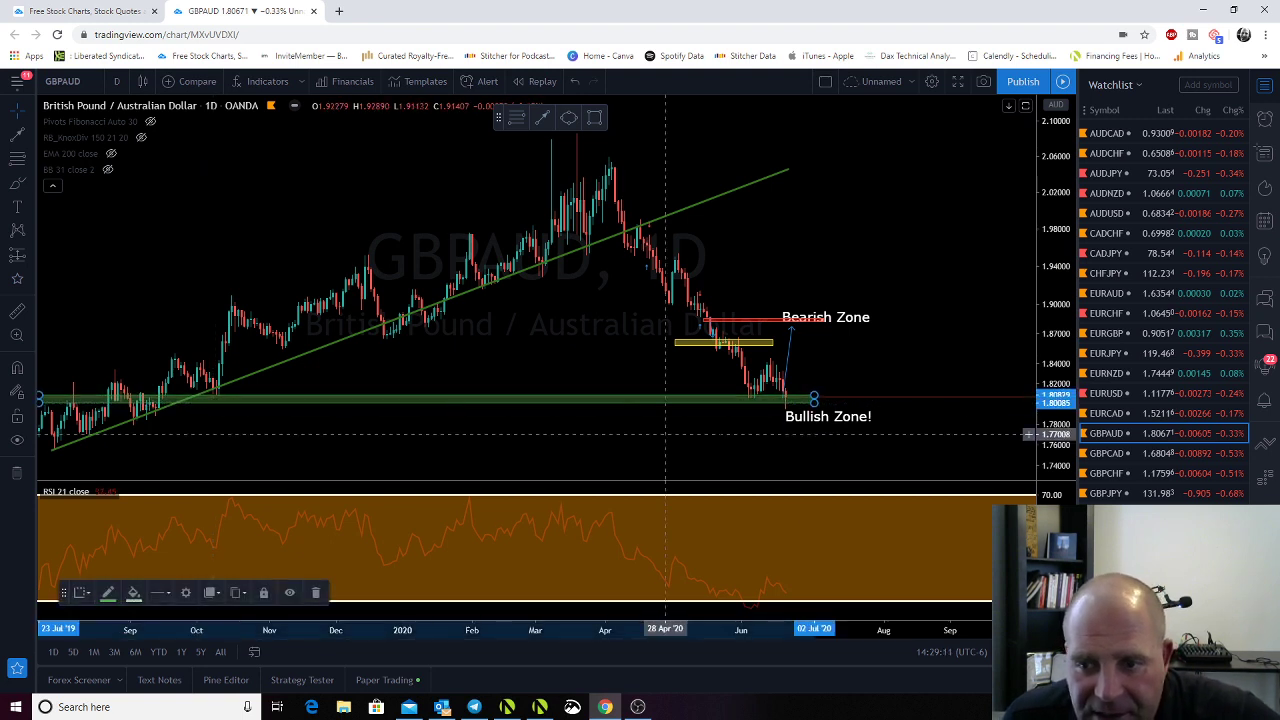
drag(820, 422, 826, 430)
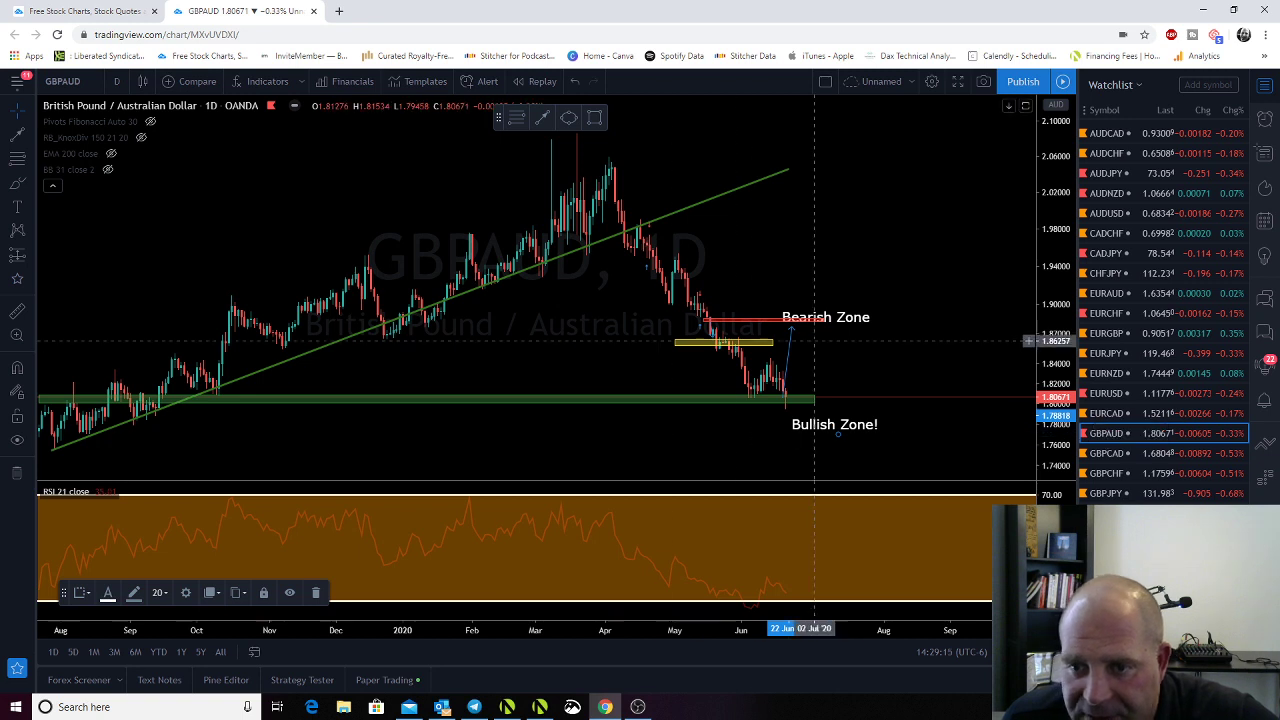
drag(848, 325, 805, 306)
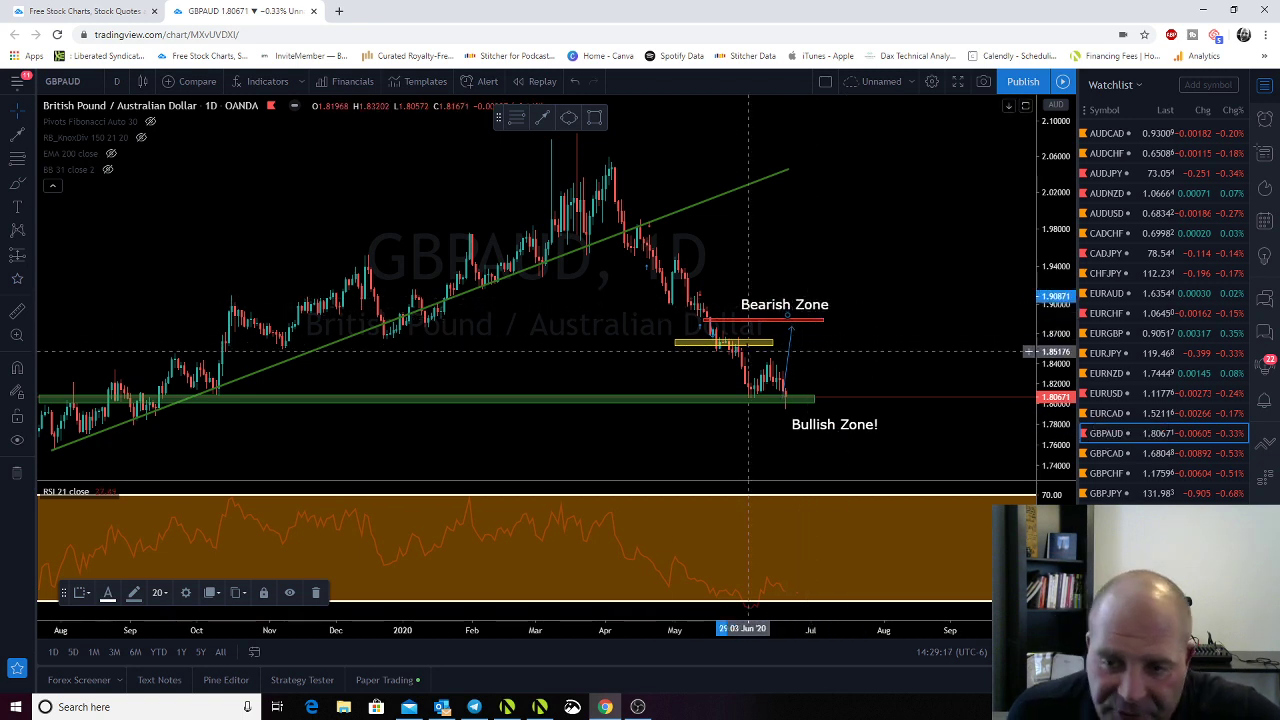
Replace the old GBPAUD arrow with one from the green zone at 23 June up to the red zone in early July
click(790, 362)
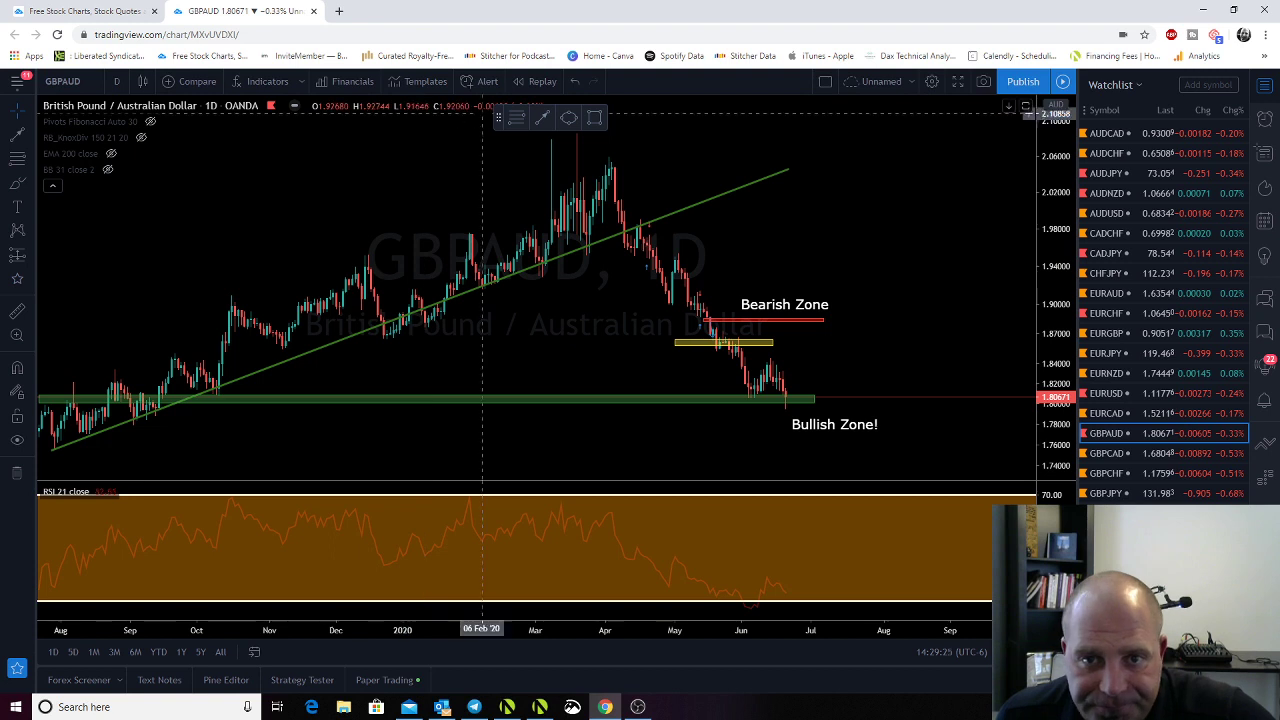
click(808, 398)
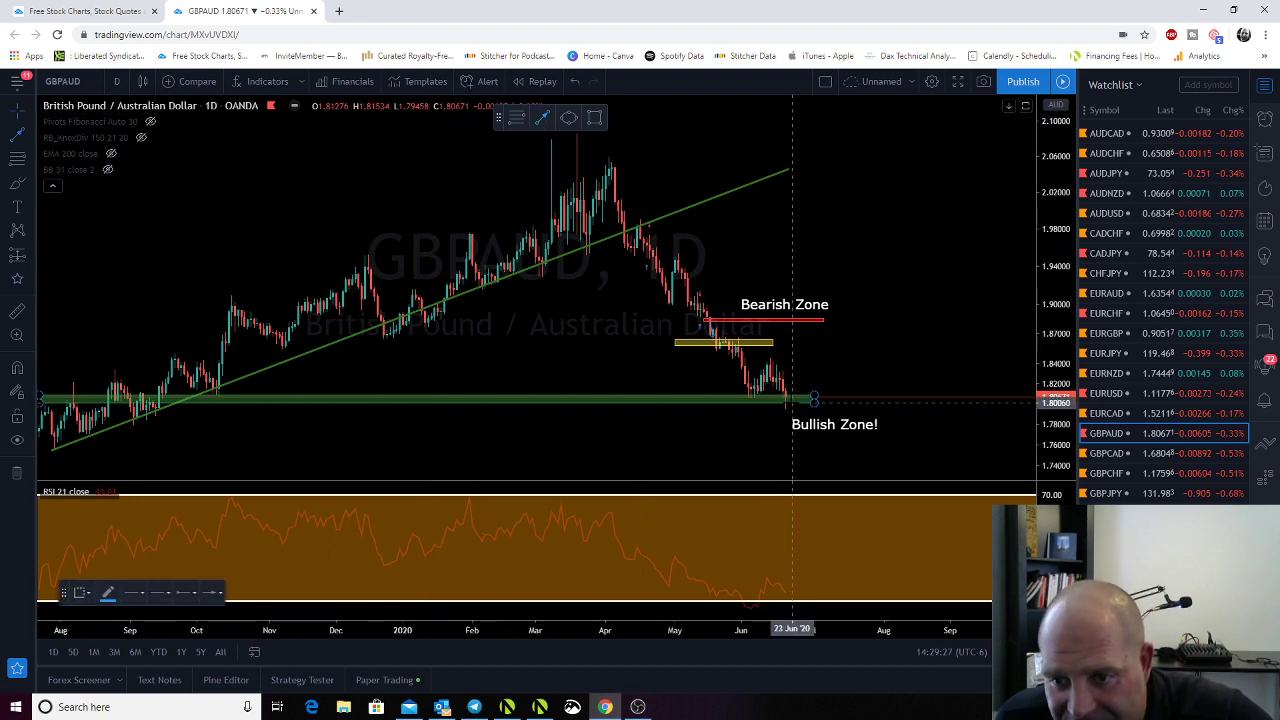
drag(790, 400, 830, 319)
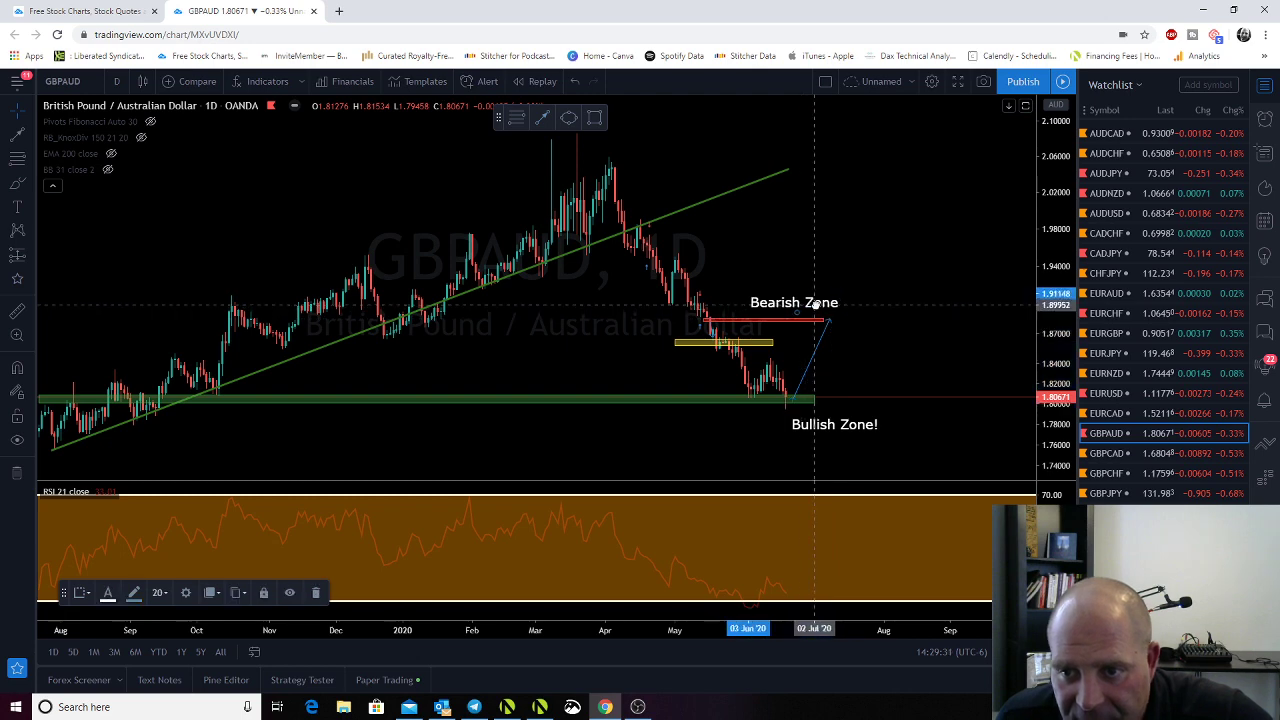
Try a GBPAUD Fibonacci retracement from the 1.75829 low at 25 July 2019 to the 2.08567 high at 20 March 2020, and remove it
scroll(459, 383, down, 5)
drag(696, 449, 482, 456)
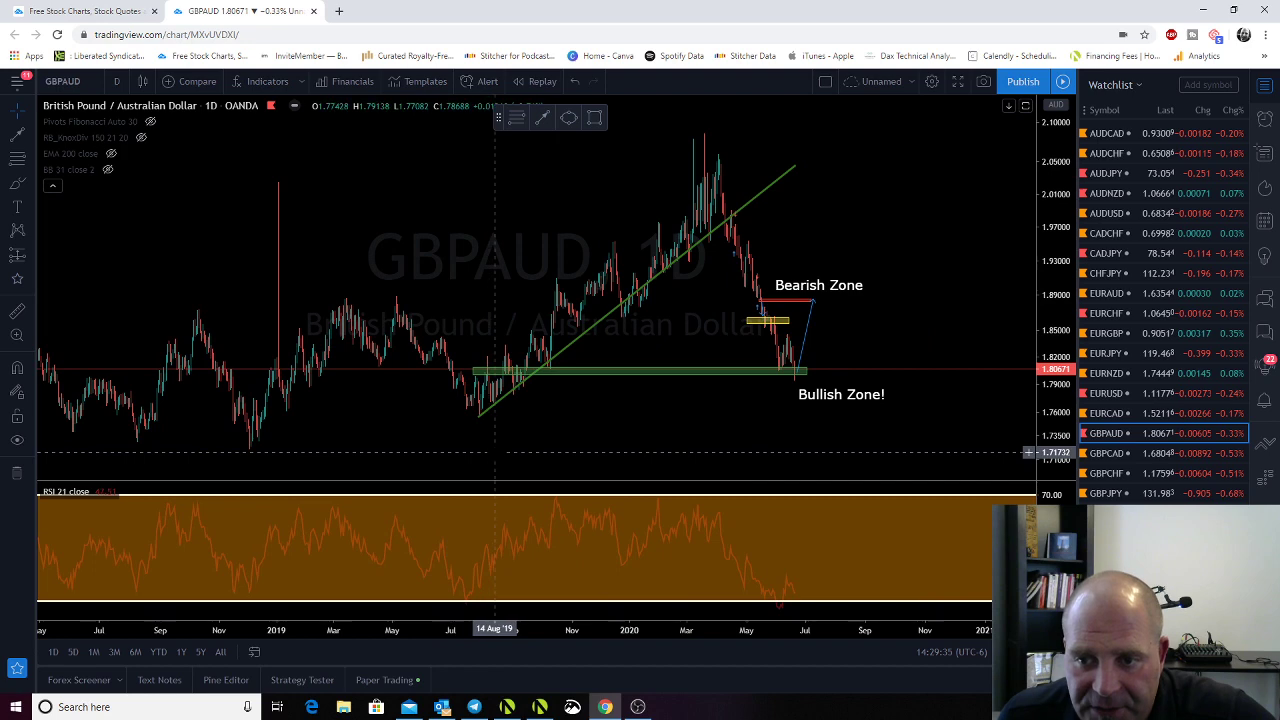
click(517, 119)
click(475, 414)
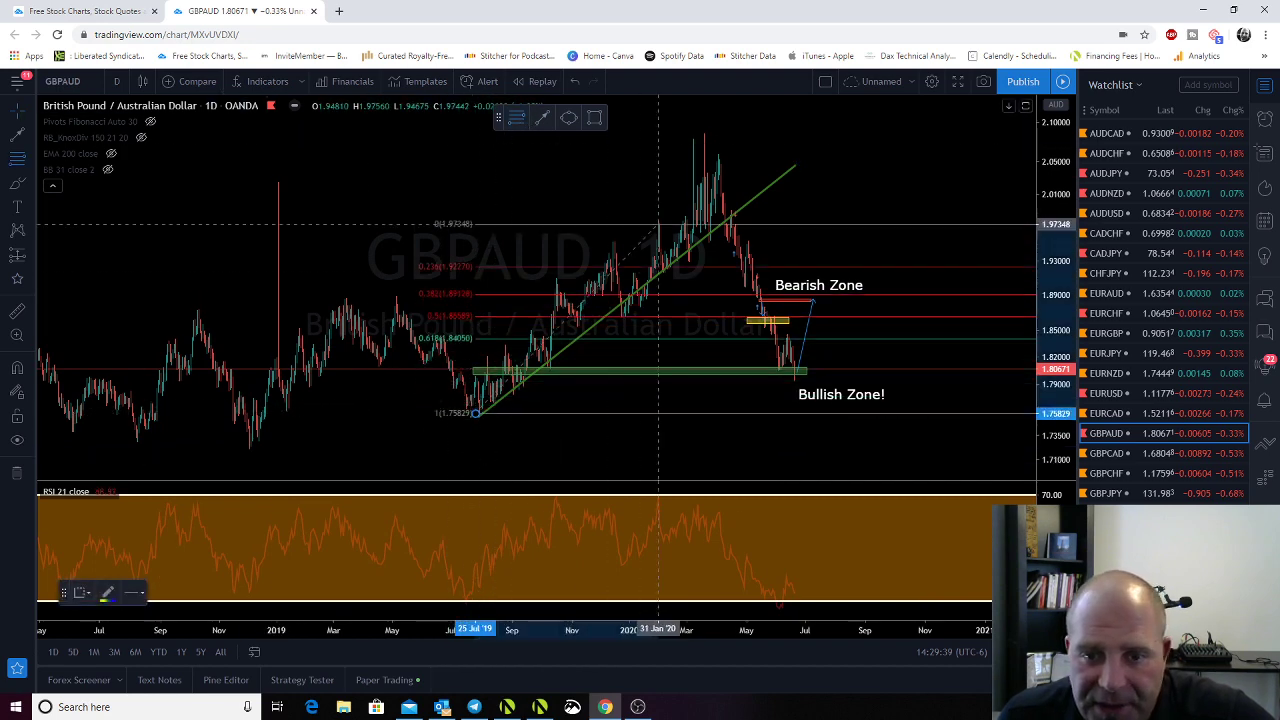
click(705, 133)
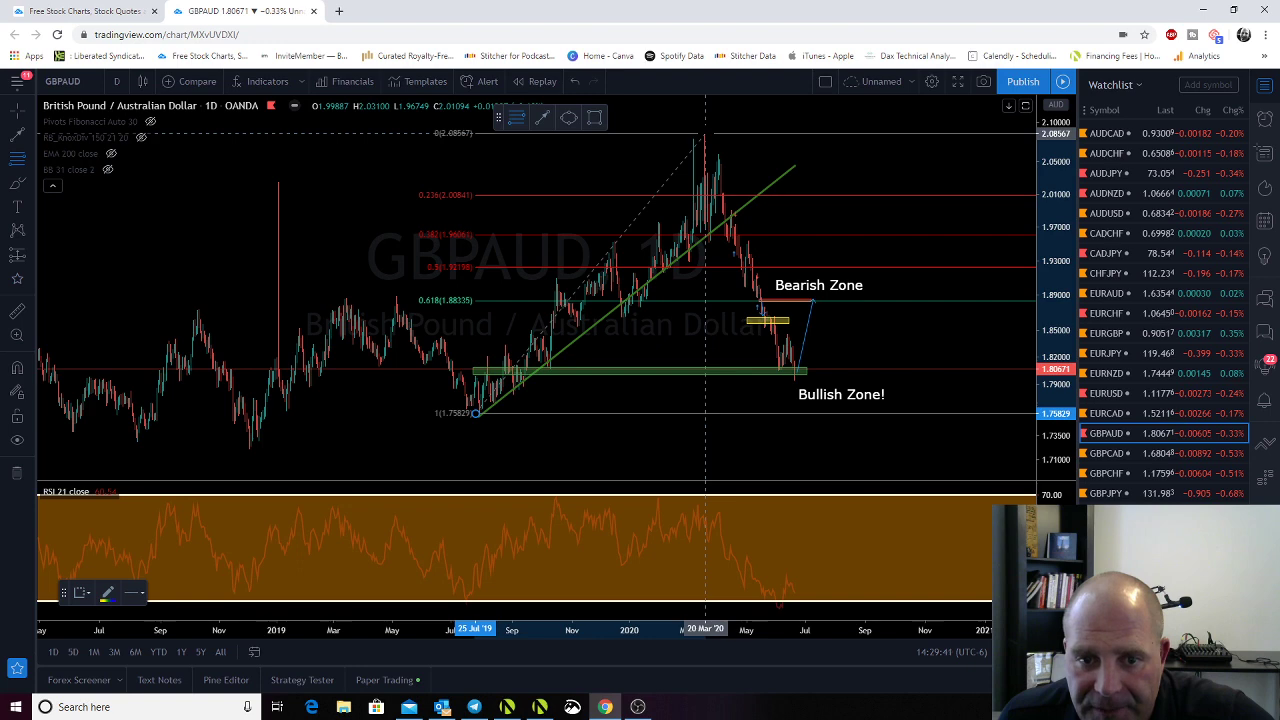
key(Delete)
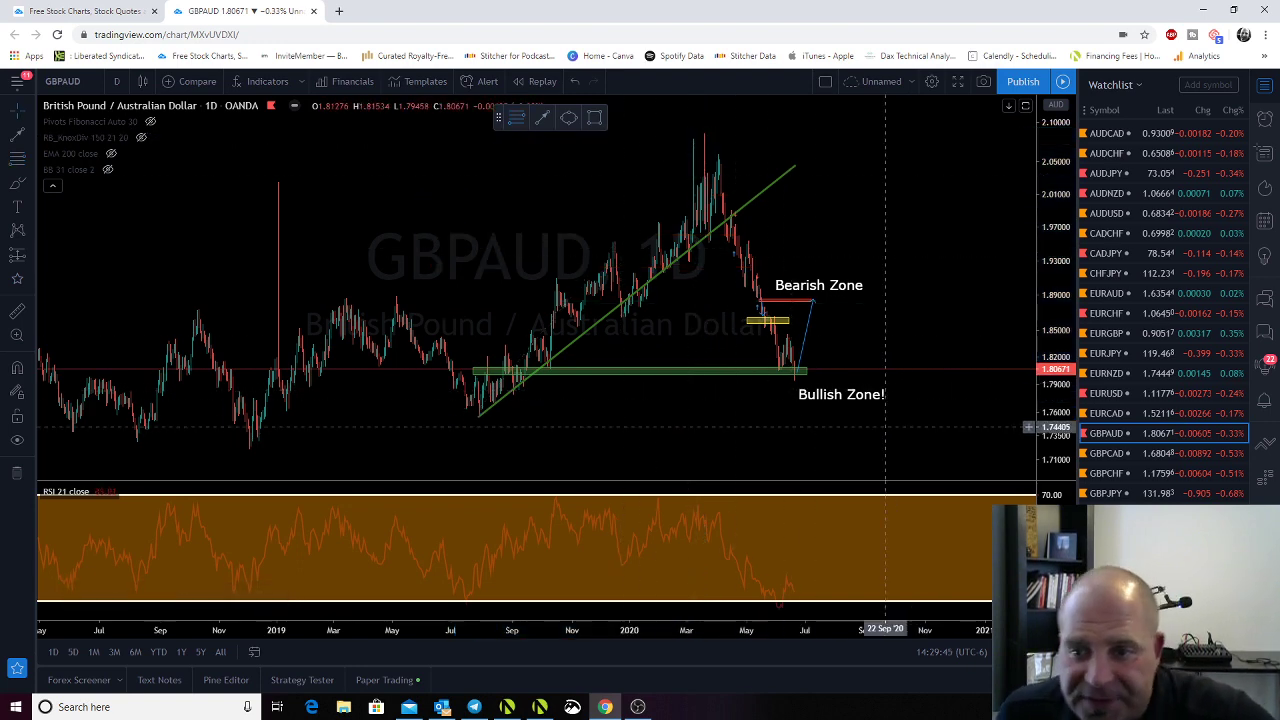
Move the GBPAUD Bullish Zone label back in time so it sits beneath the green zone's end
drag(816, 393, 783, 391)
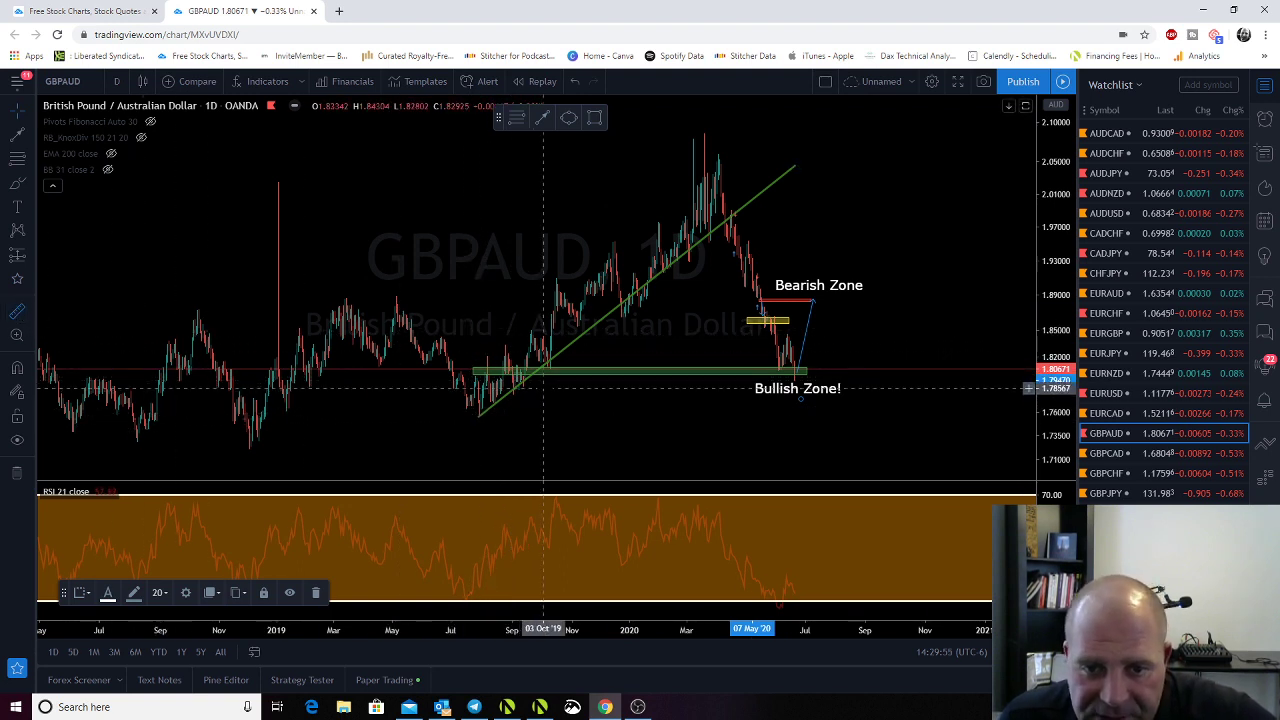
Measure the price distance below the GBPAUD green zone and nudge the Bullish Zone label slightly forward in time beneath the zone's end
shift+click(556, 370)
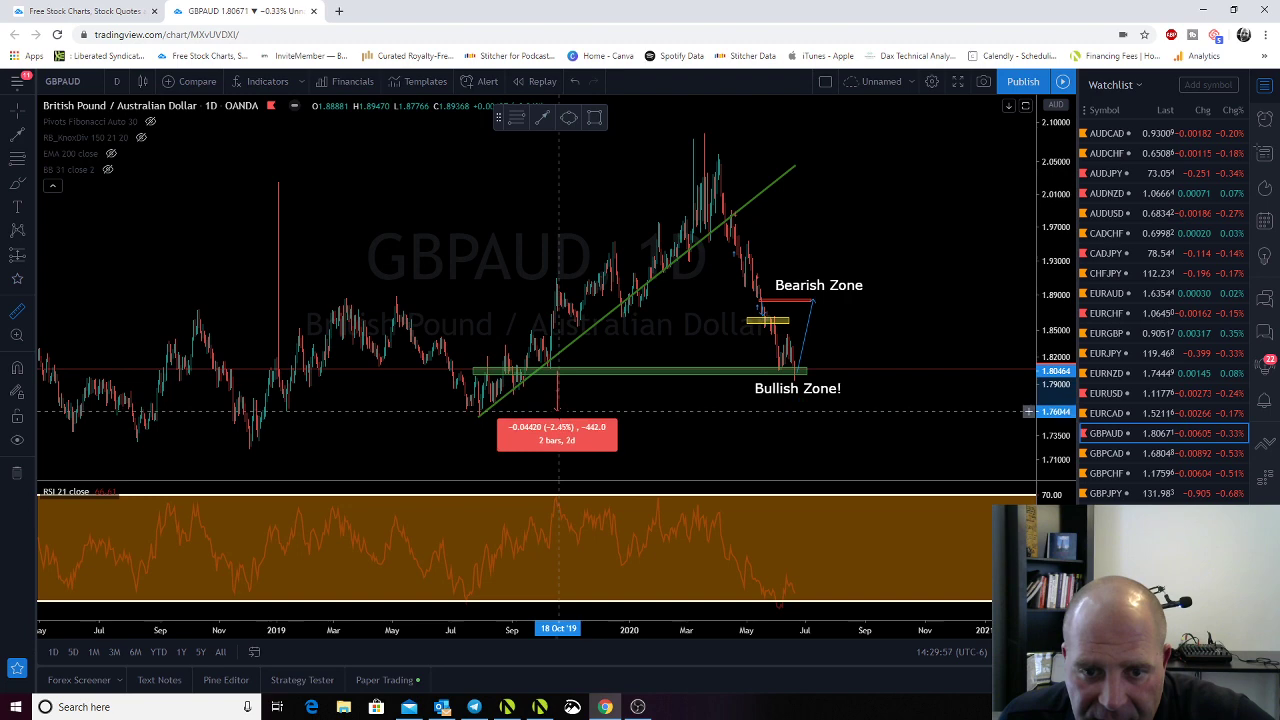
click(558, 400)
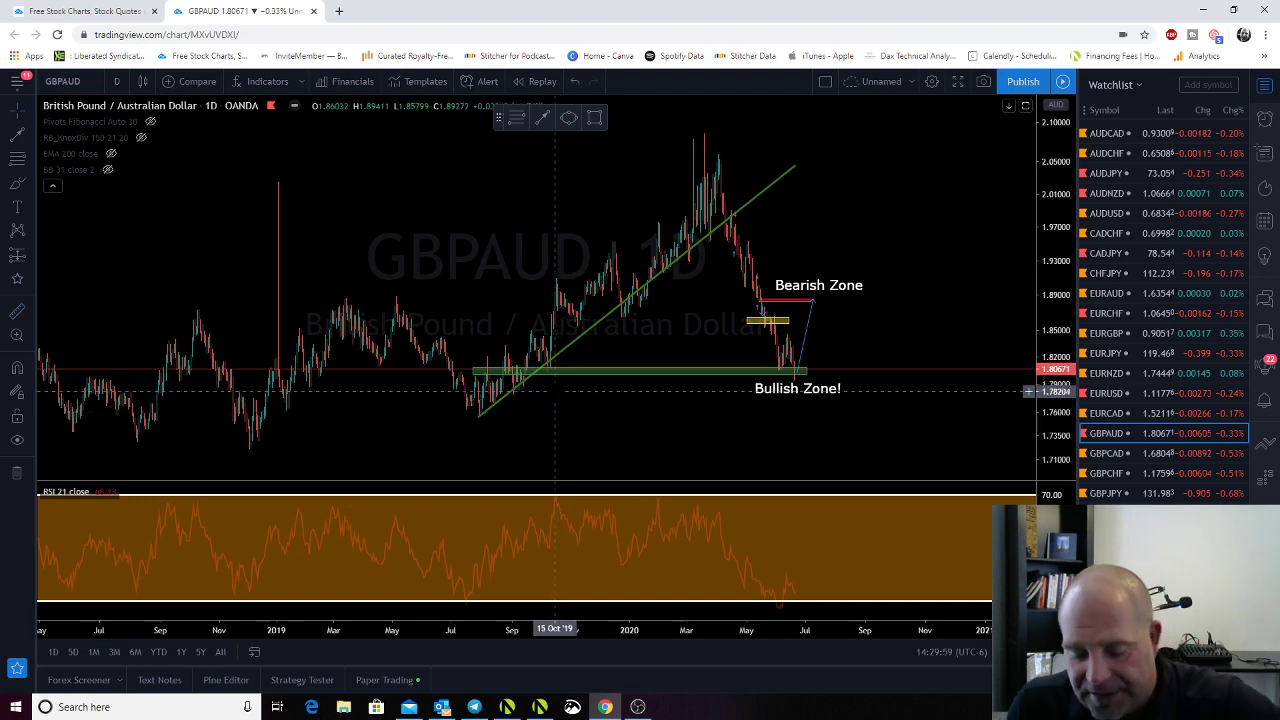
scroll(556, 390, right, 5)
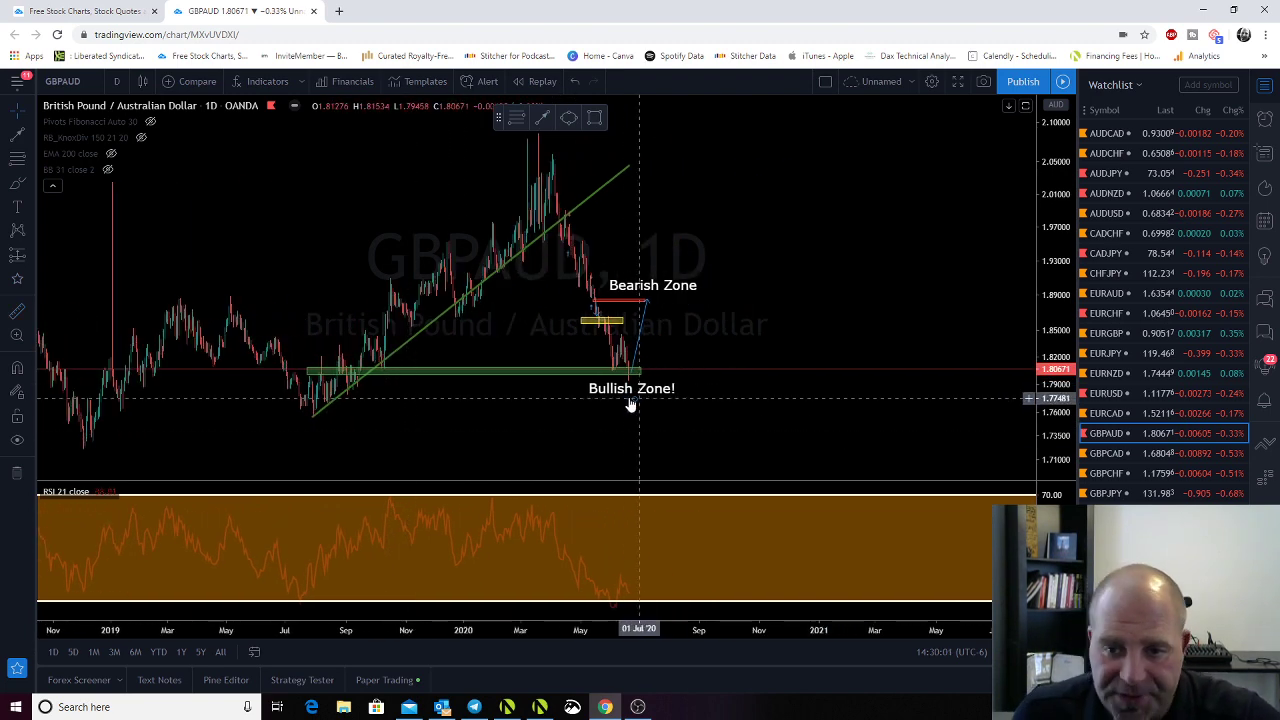
drag(632, 400, 639, 393)
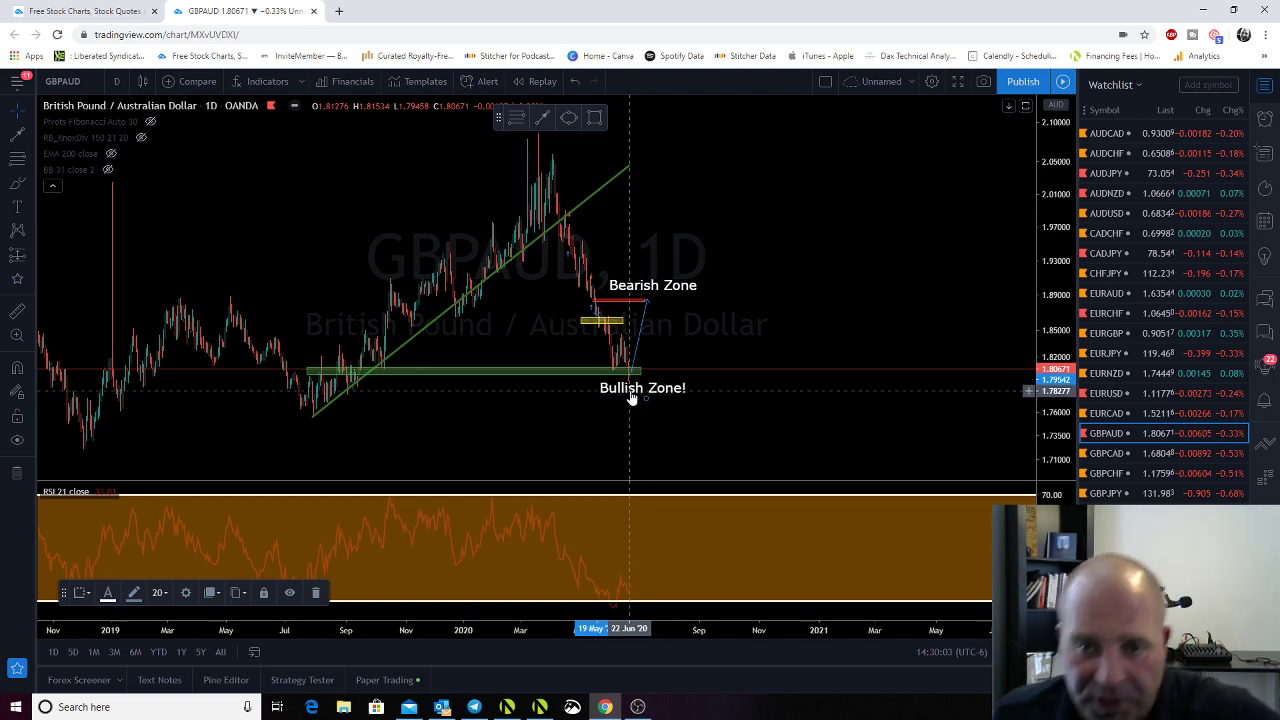
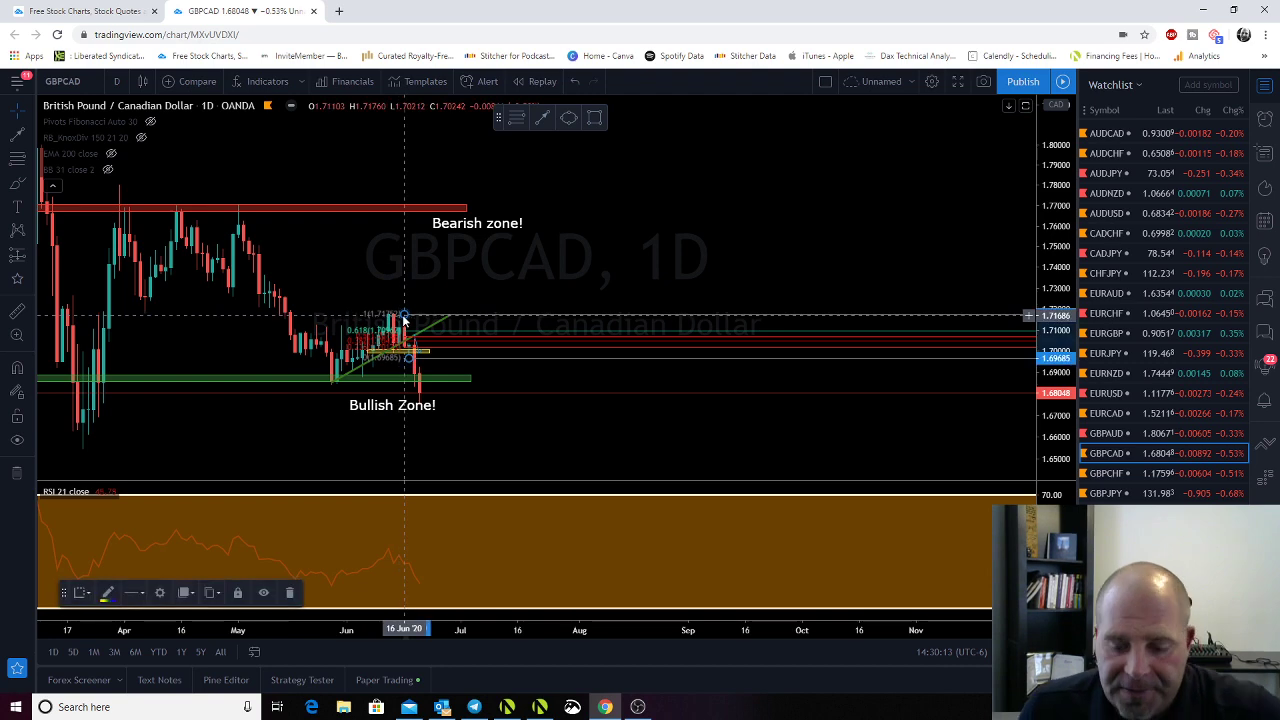
On the GBPCAD chart, remove the old Fibonacci retracement, the rising green trend line and the yellow zone
key(Delete)
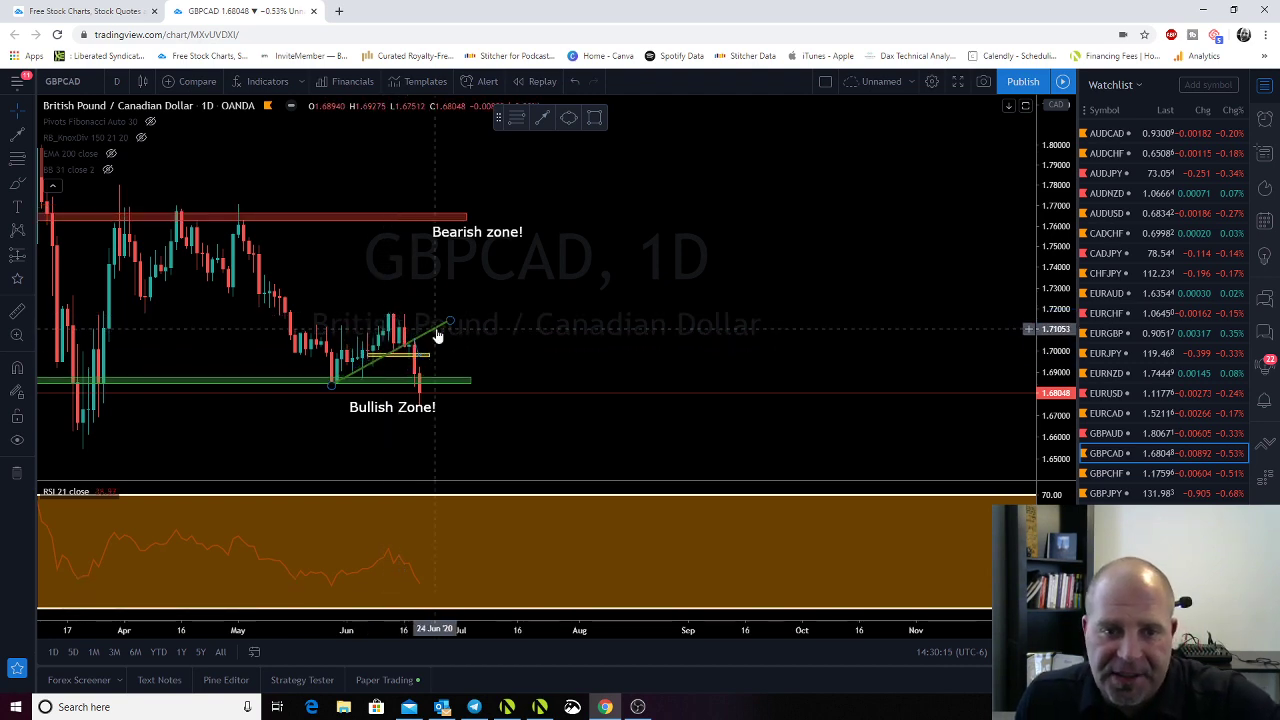
scroll(450, 366, up, 3)
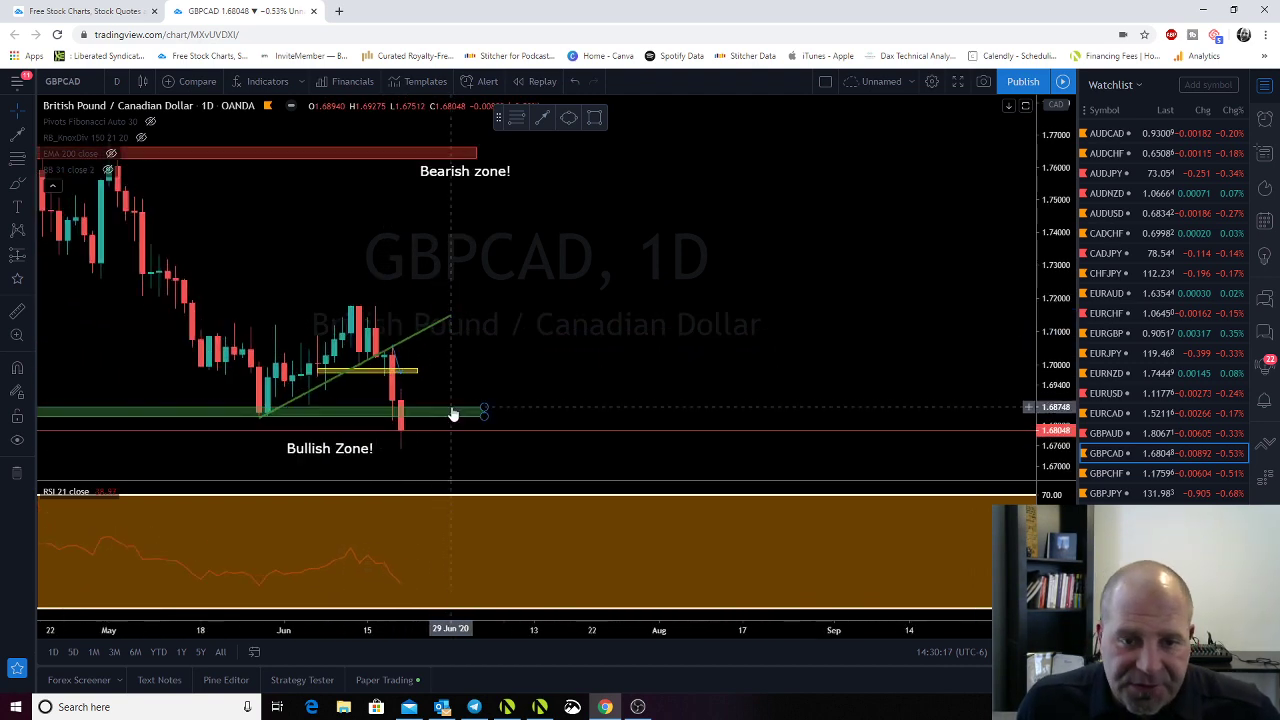
scroll(451, 414, left, 4)
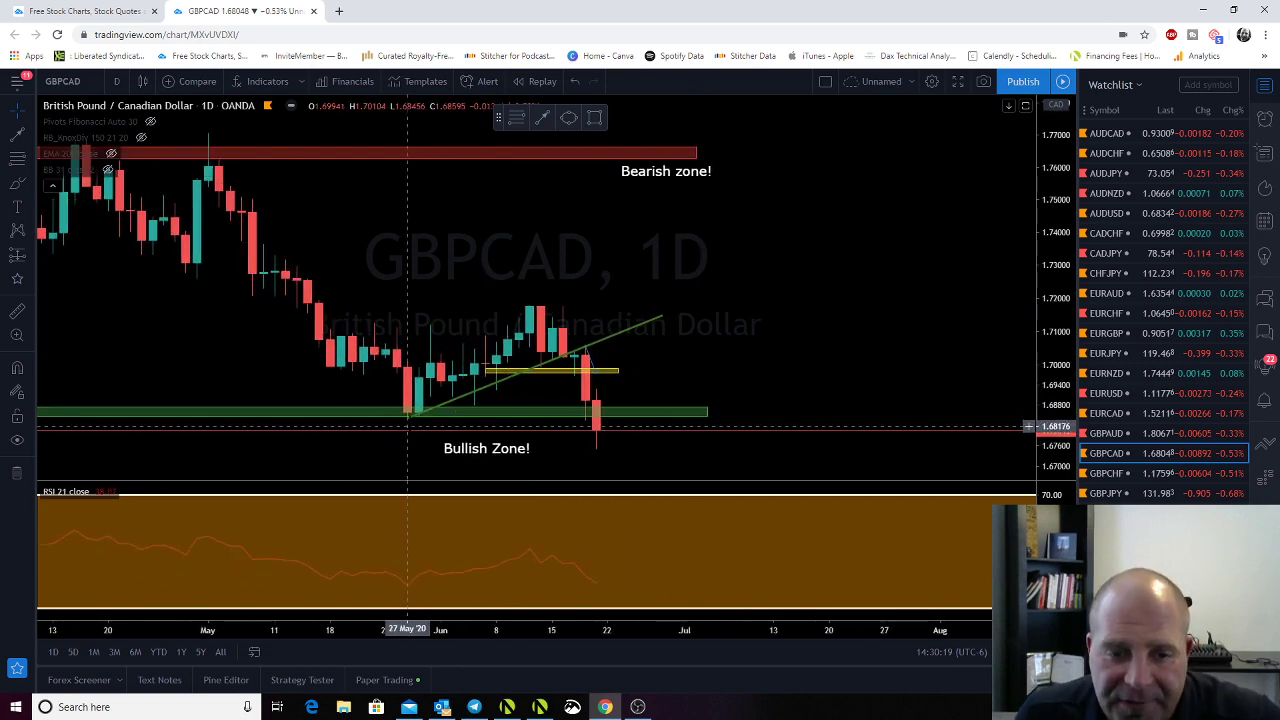
click(440, 410)
key(Delete)
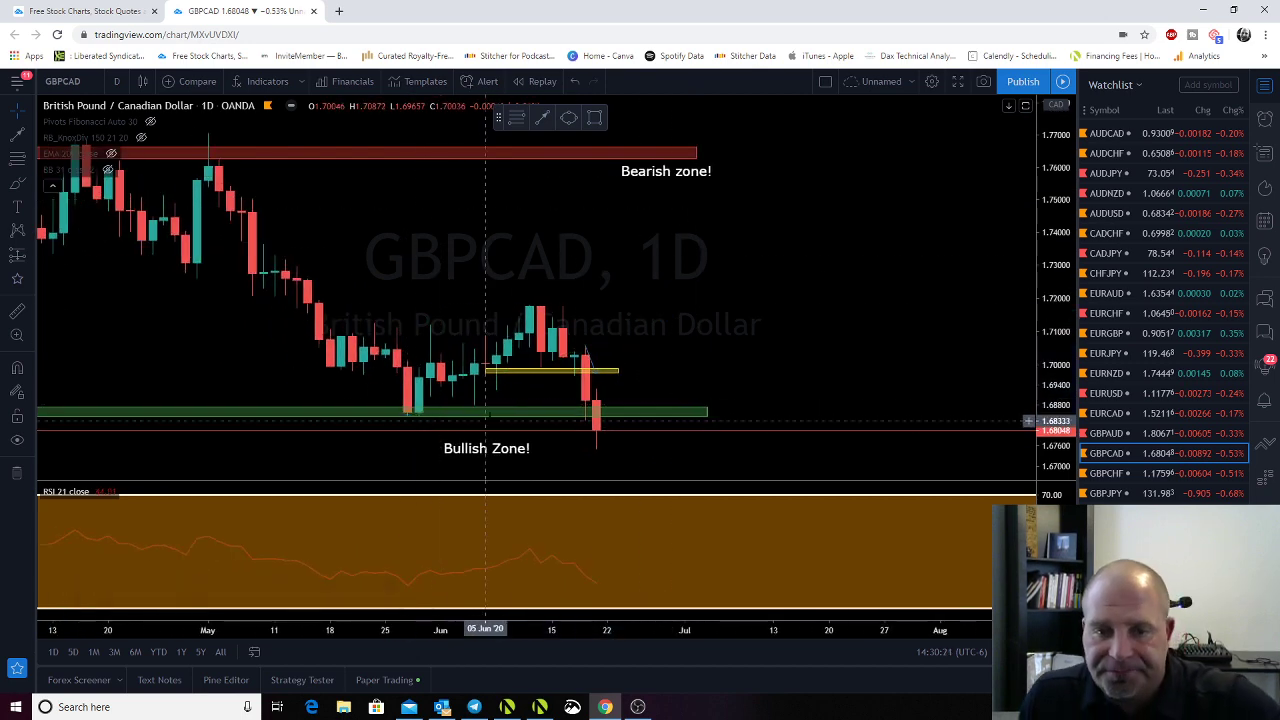
key(Delete)
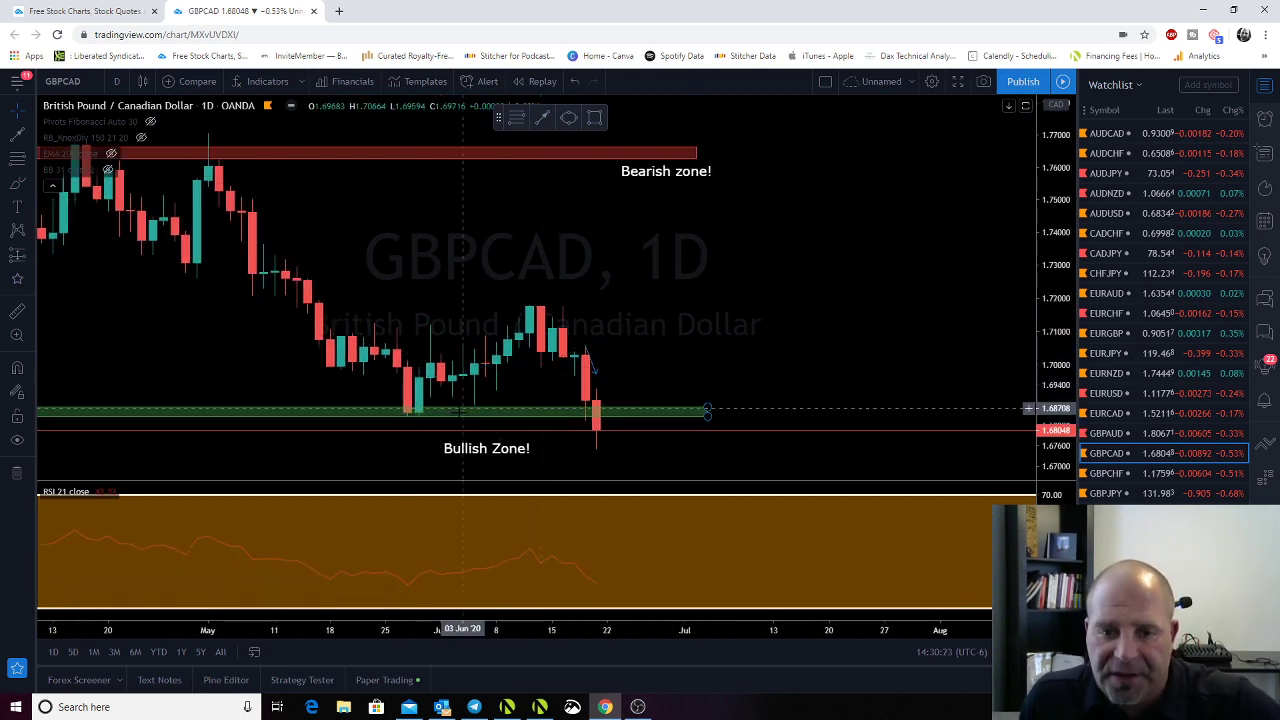
Move the GBPCAD Bullish Zone label to about 24 June and lower the green zone to about 1.66557–1.66280 at the March lows
drag(494, 449, 683, 453)
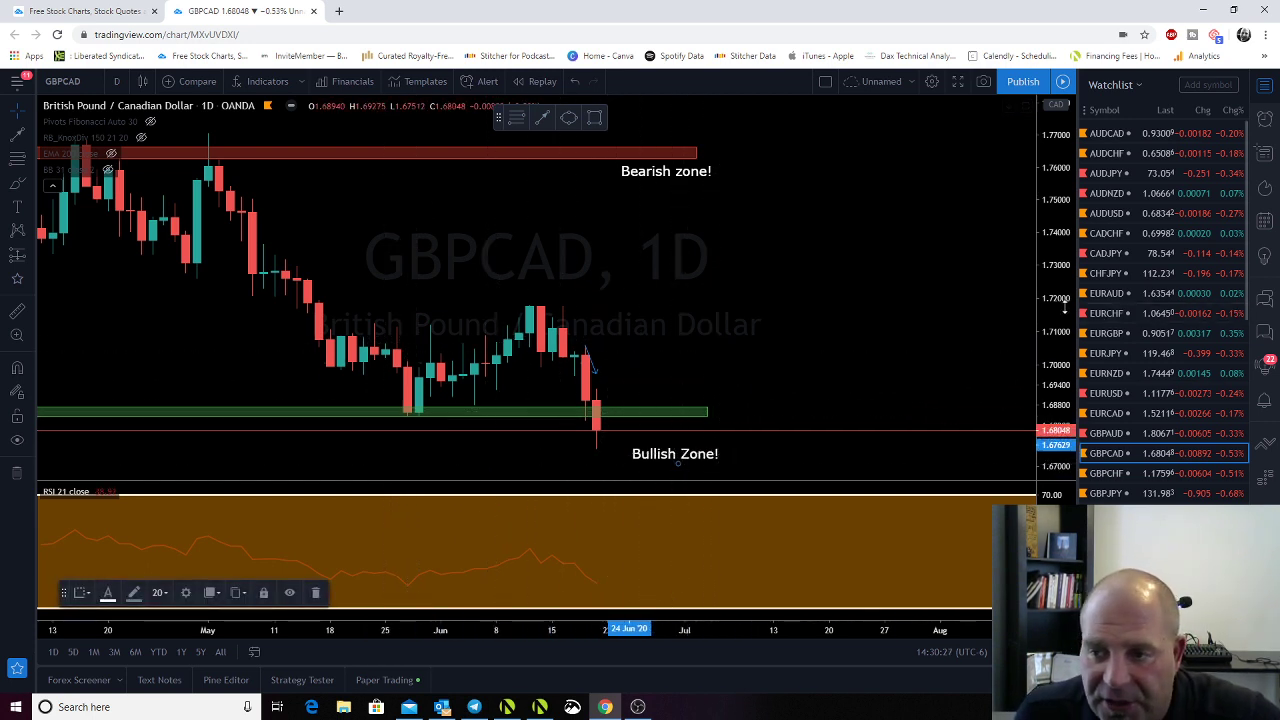
drag(1065, 310, 1062, 265)
drag(607, 400, 571, 208)
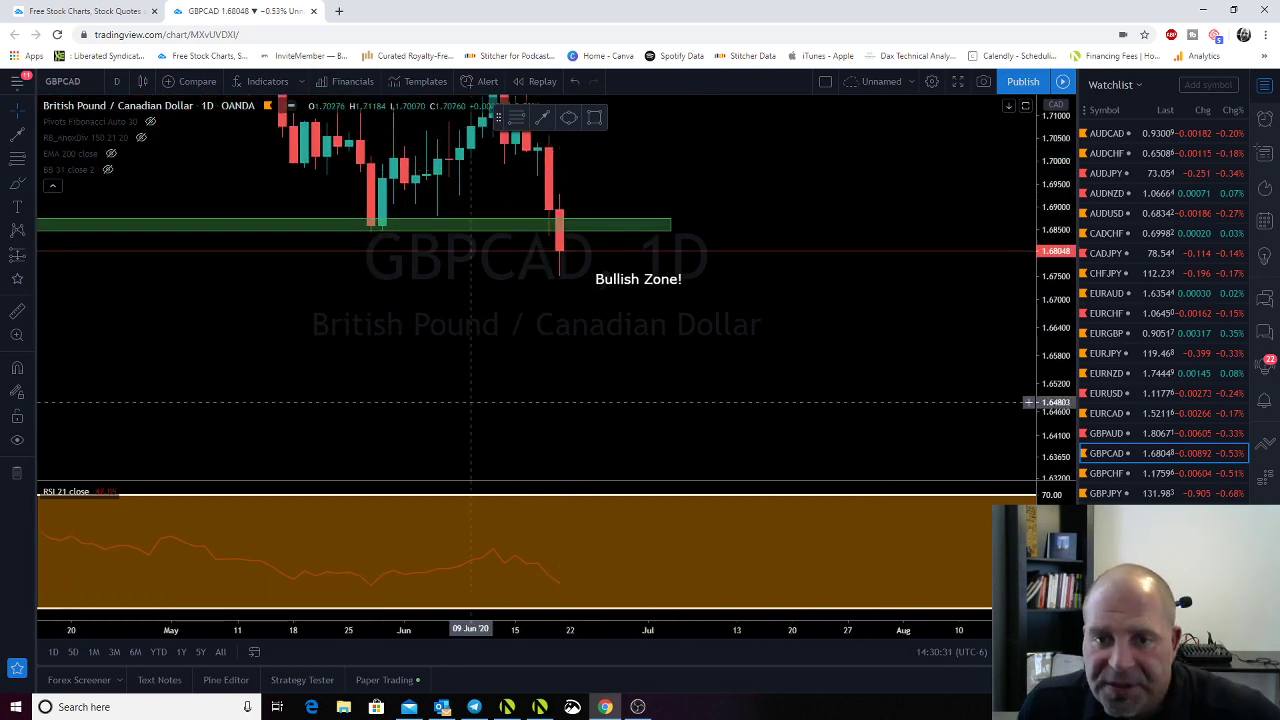
drag(470, 402, 788, 394)
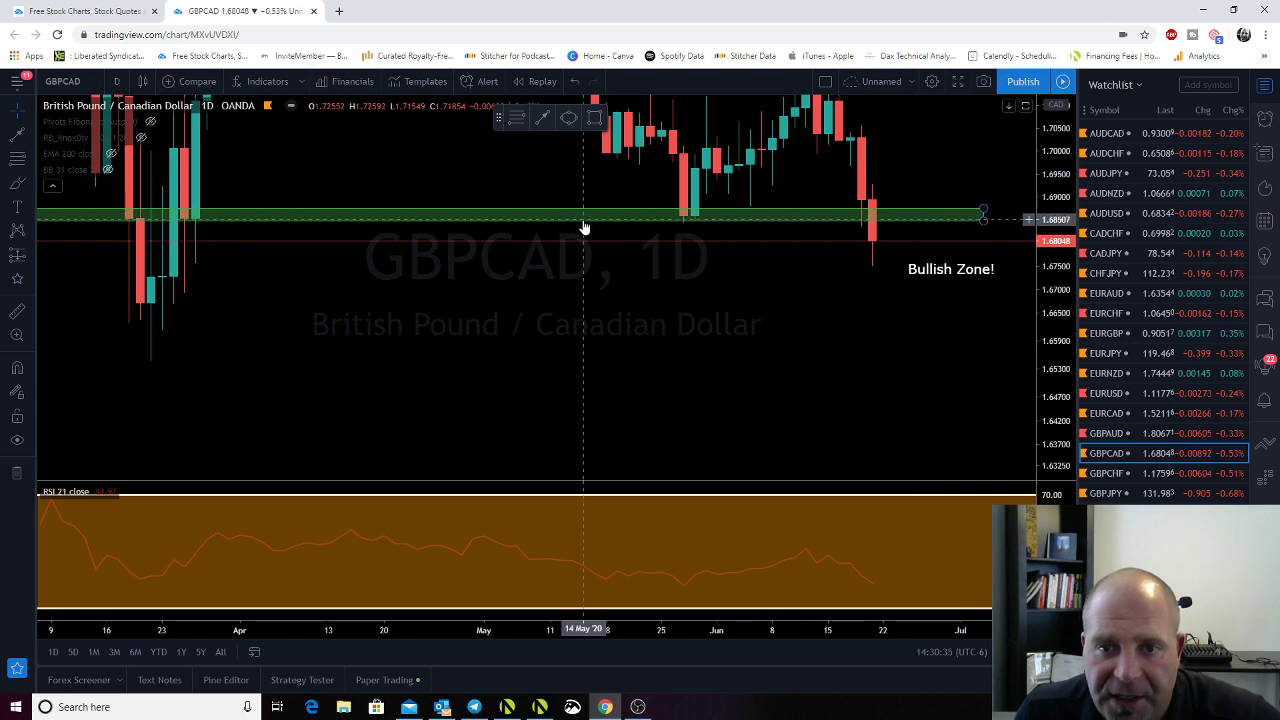
drag(584, 228, 584, 323)
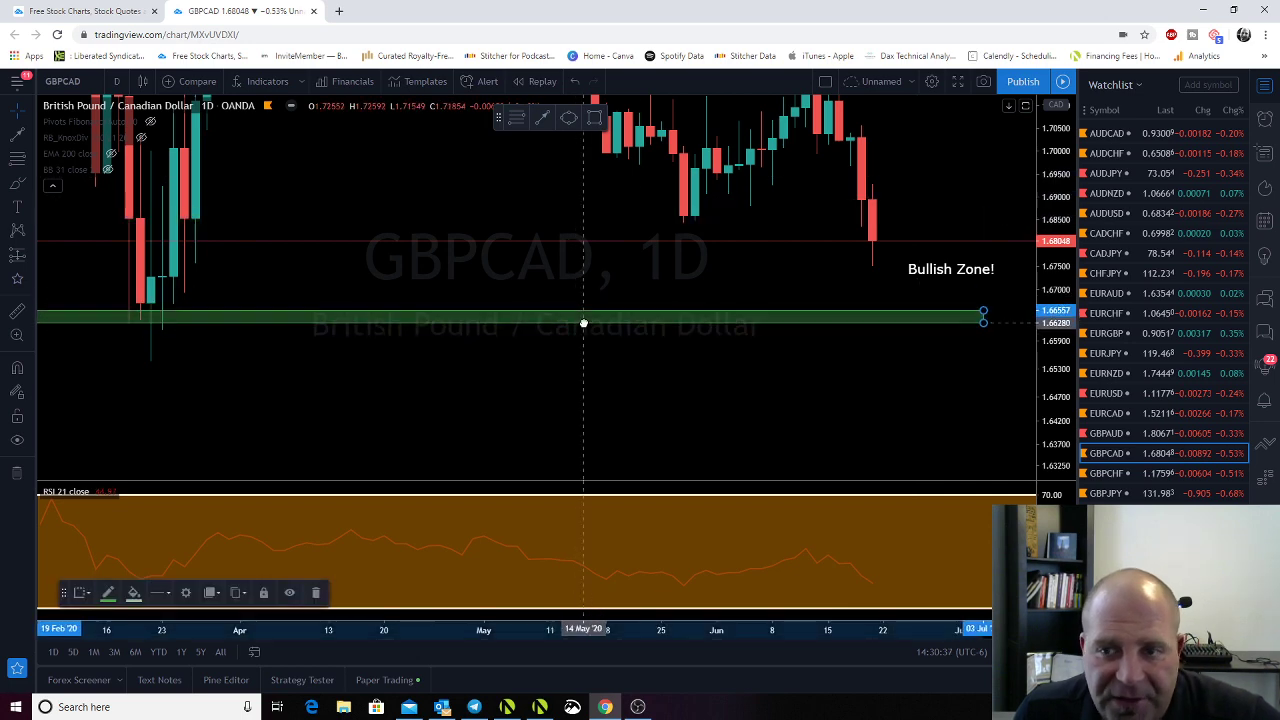
Lower the GBPCAD red zone to about 1.71840–1.71486 at the June highs and place the Bearish zone label just above it
drag(511, 194, 452, 383)
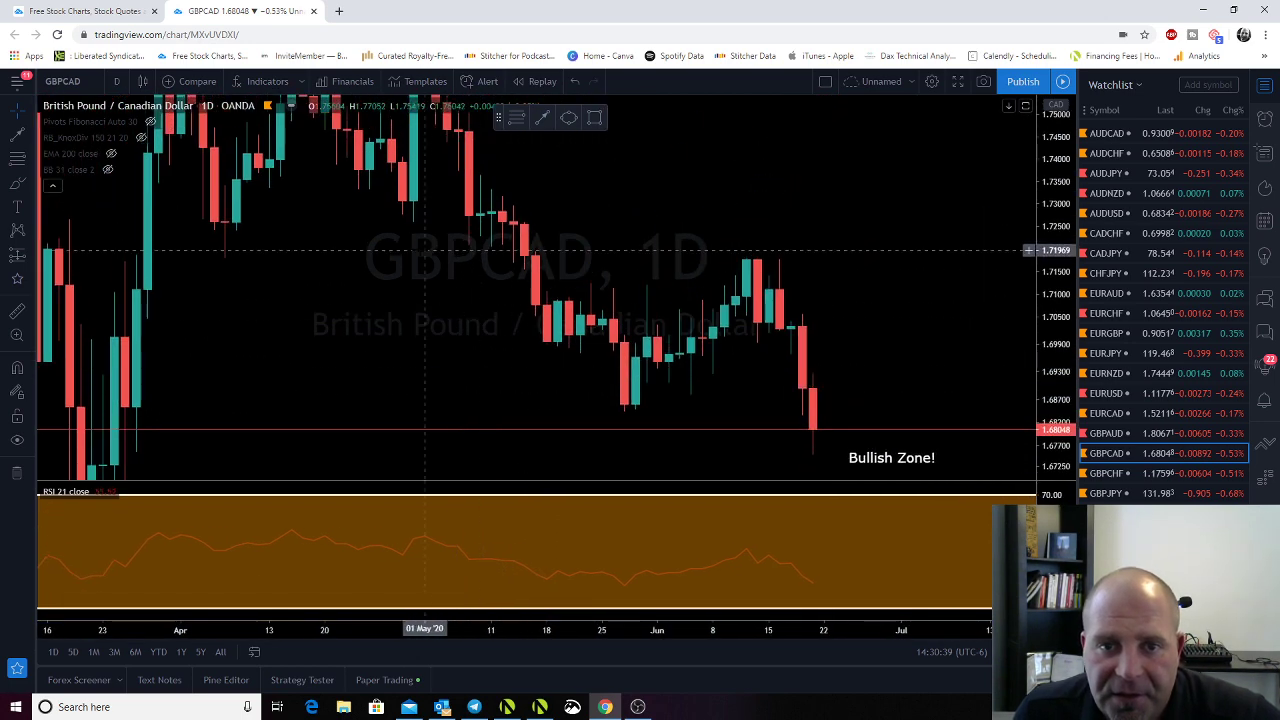
scroll(413, 253, down, 2)
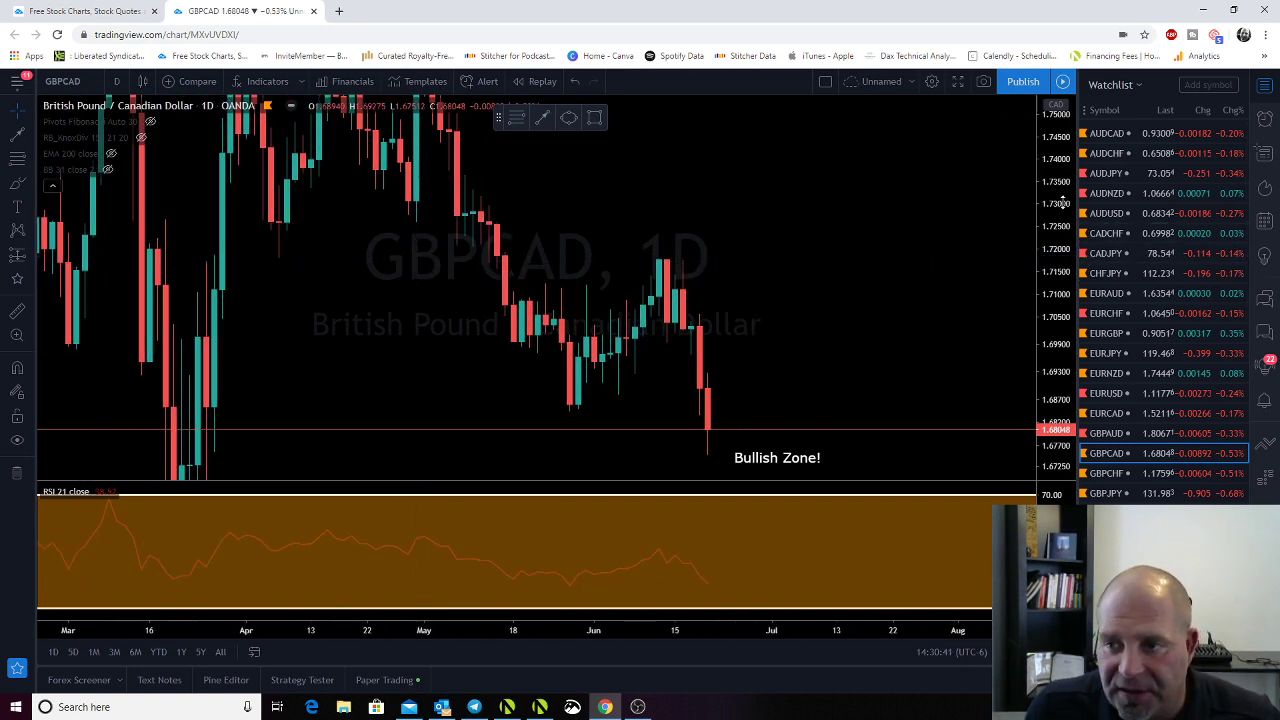
drag(1062, 202, 1052, 328)
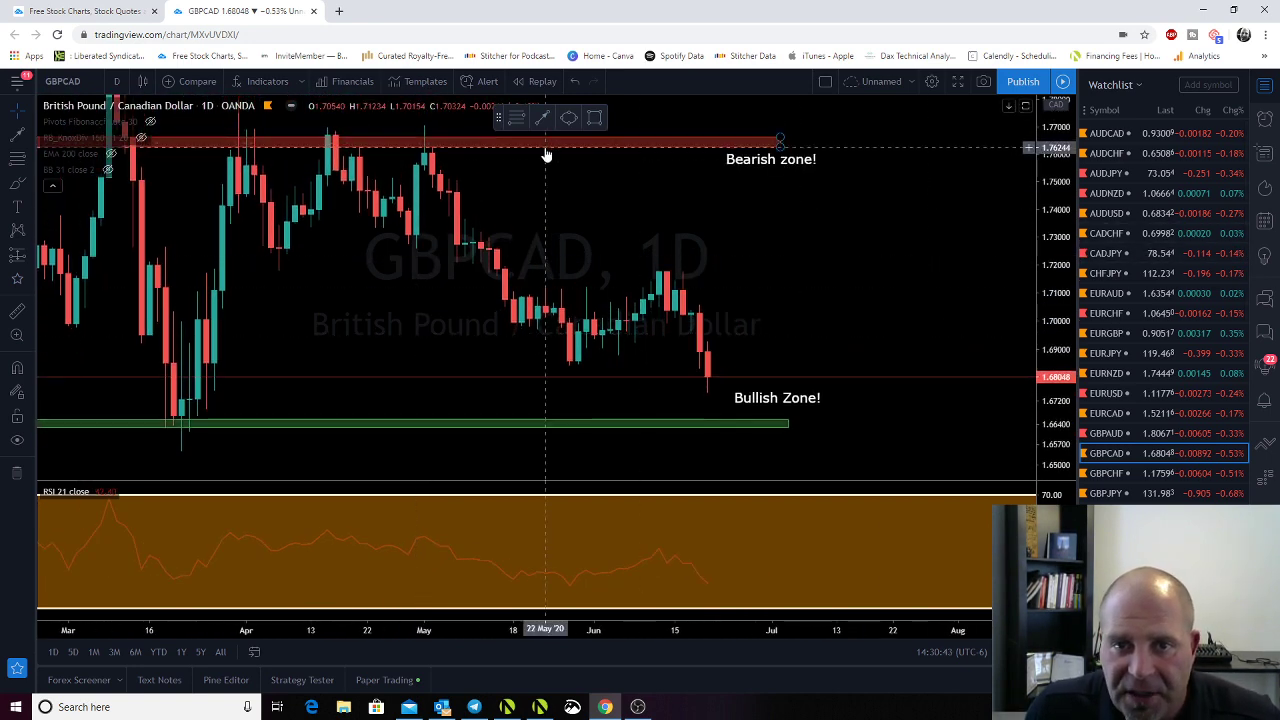
drag(546, 155, 699, 285)
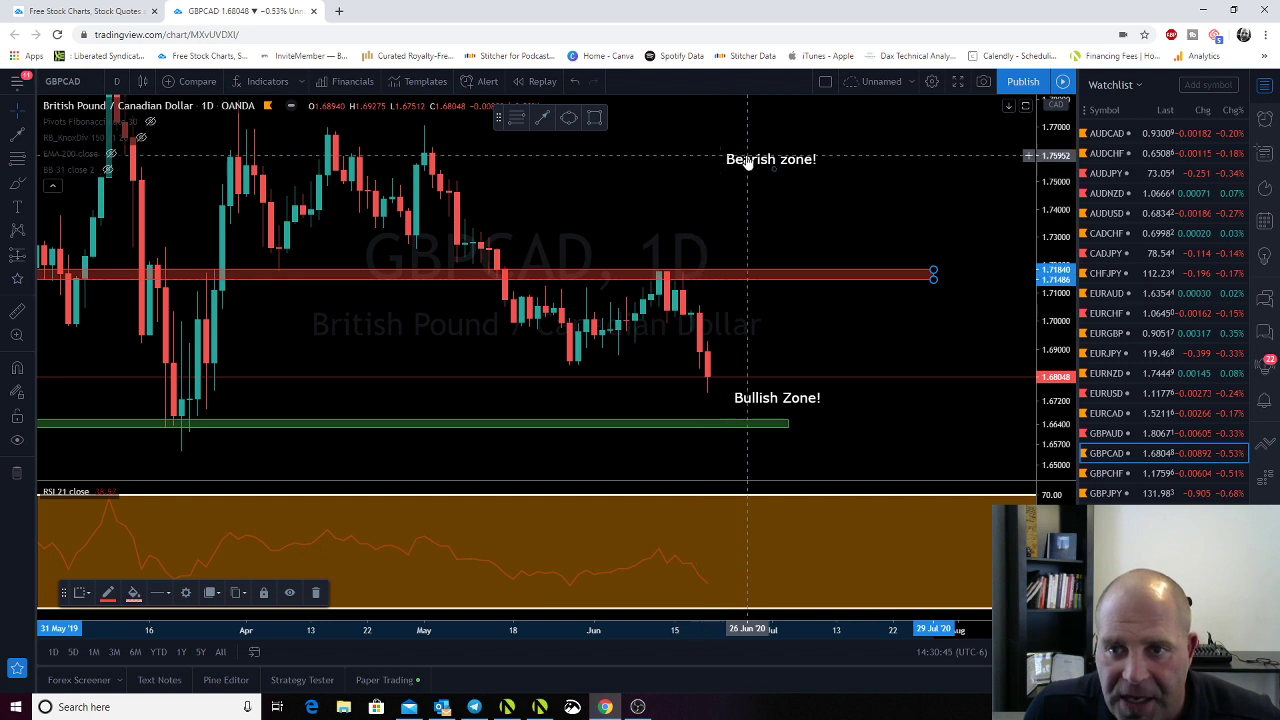
drag(747, 162, 771, 252)
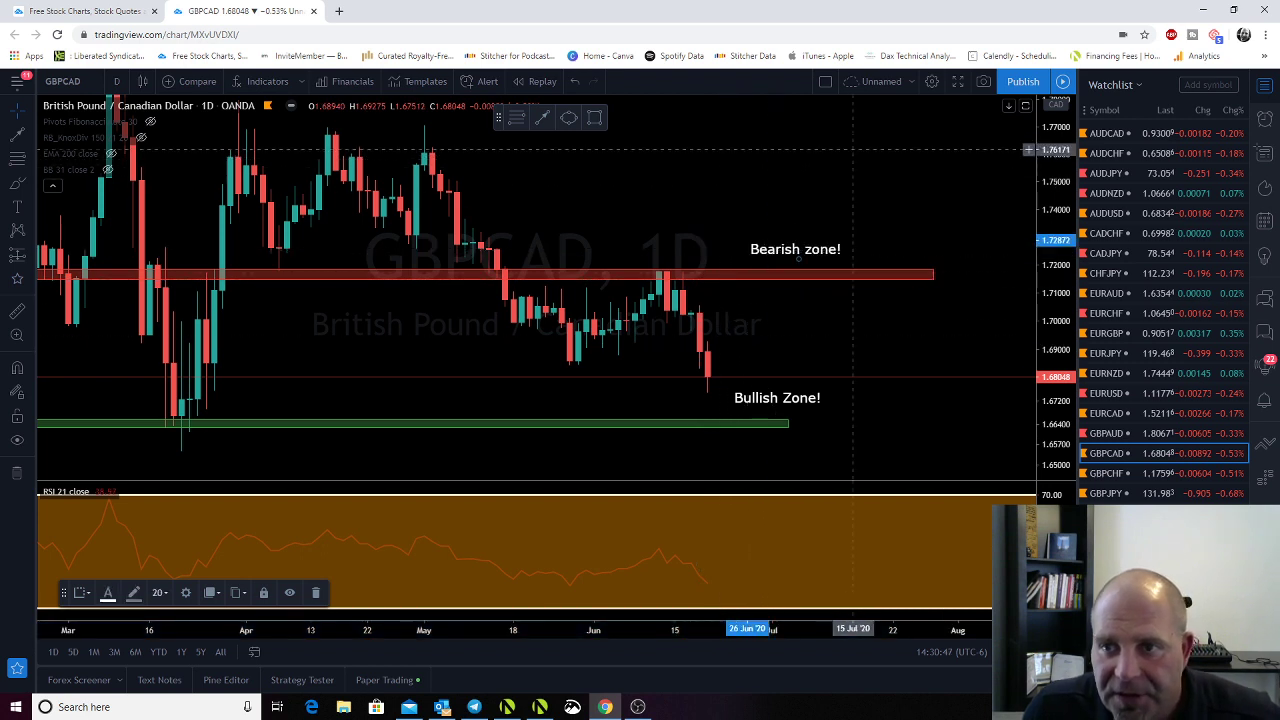
Draw a GBPCAD rectangle from 27 May to 14 July at about 1.68627–1.68324 and apply the Make or Break Zone! template
click(594, 118)
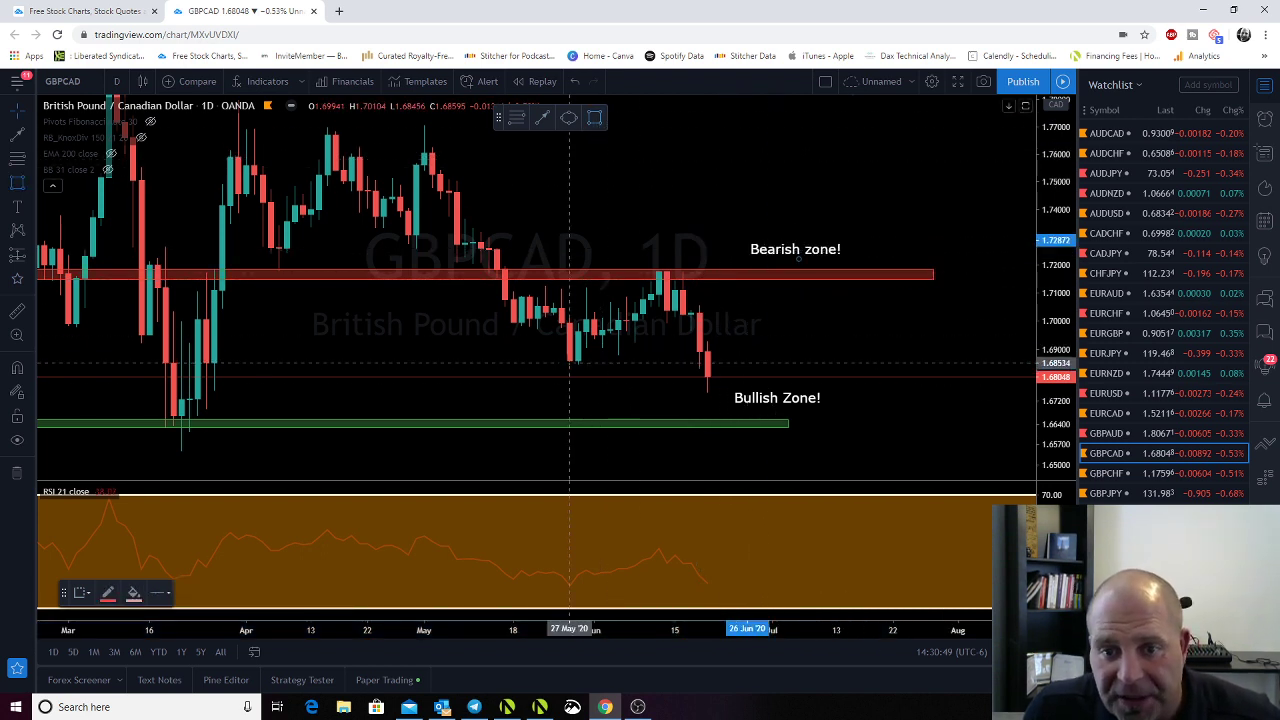
drag(569, 367, 845, 363)
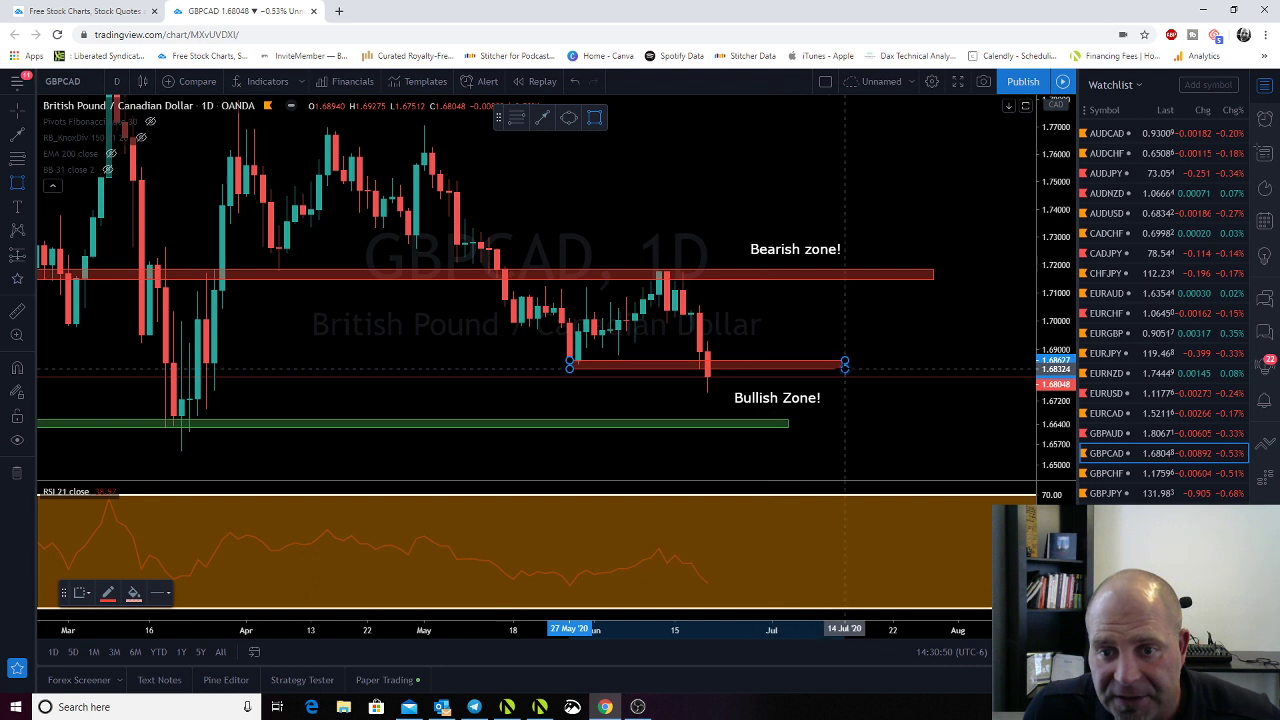
right_click(762, 375)
mouse_move(830, 384)
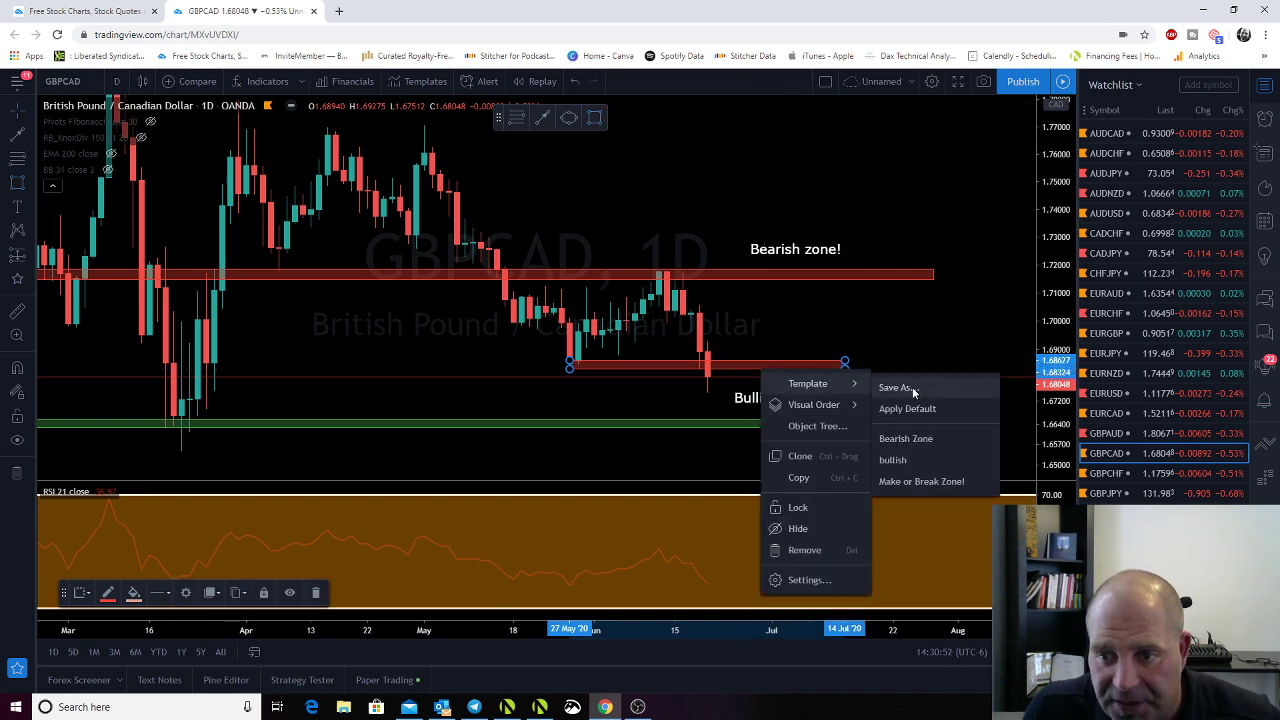
click(922, 482)
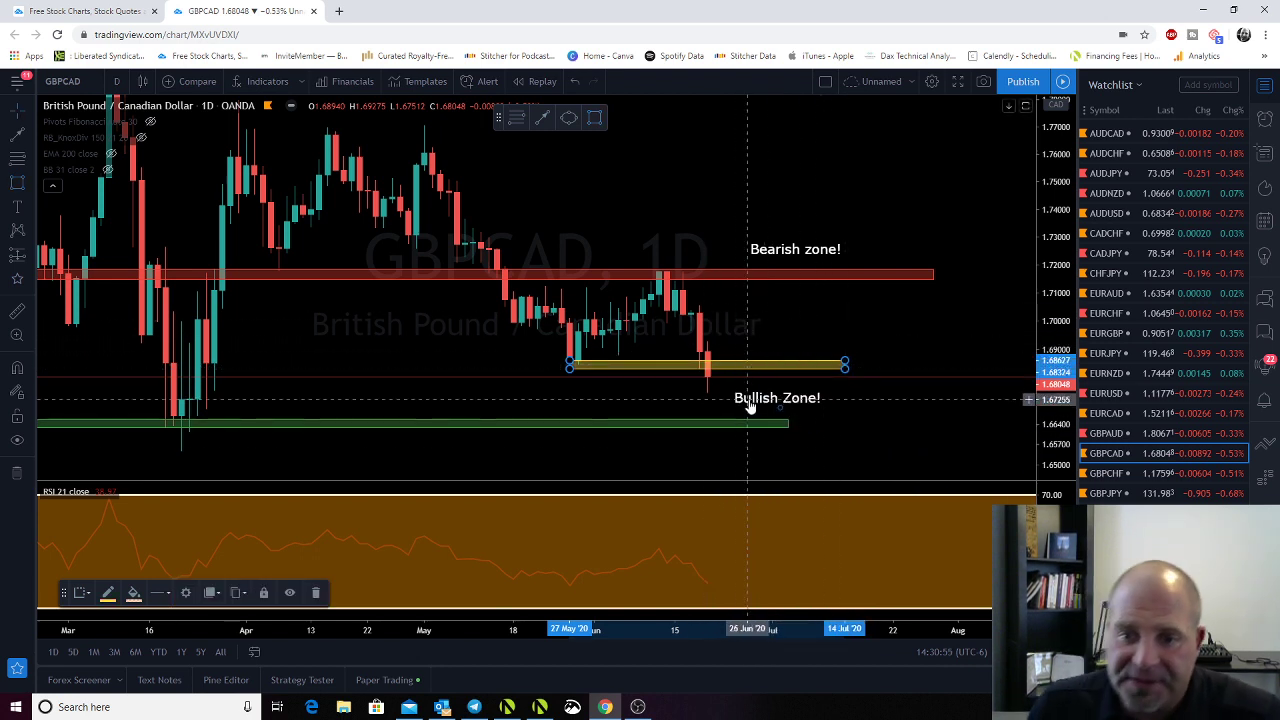
Place the Bullish Zone label below the GBPCAD green zone and draw an arrow from 1.67440 on 19 June up to the yellow zone at 1.68371
drag(750, 403, 685, 459)
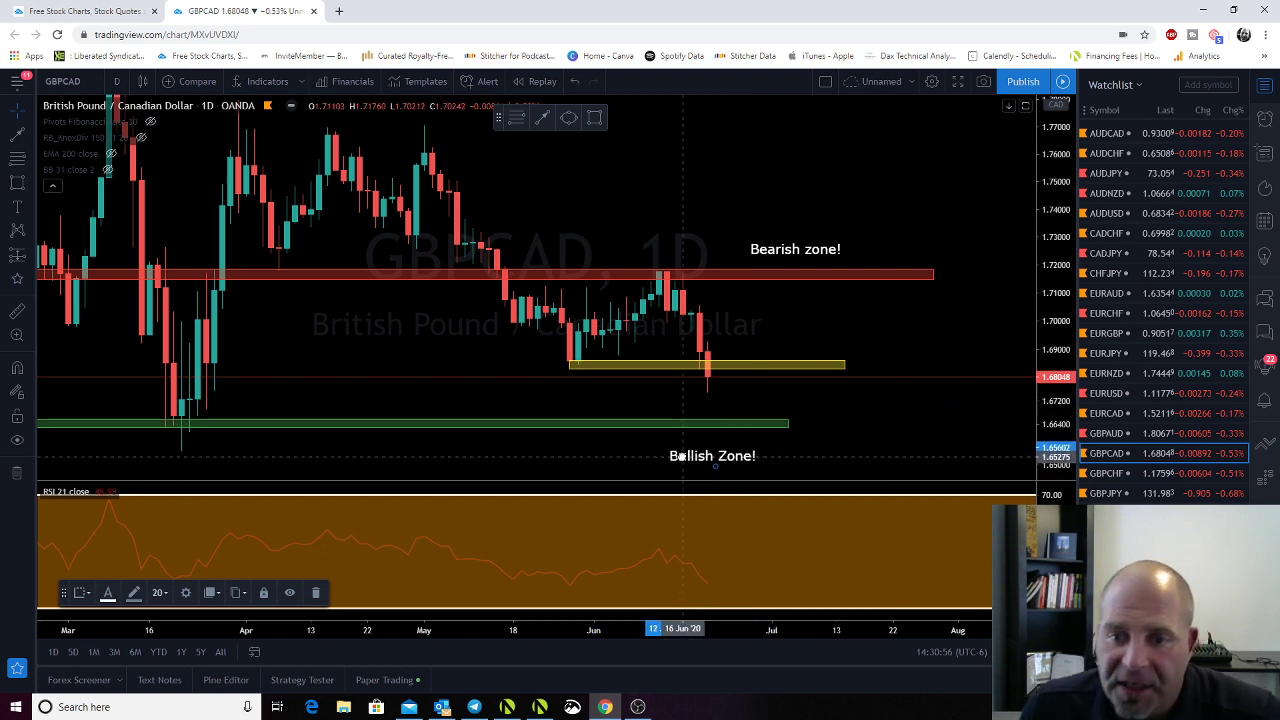
click(541, 119)
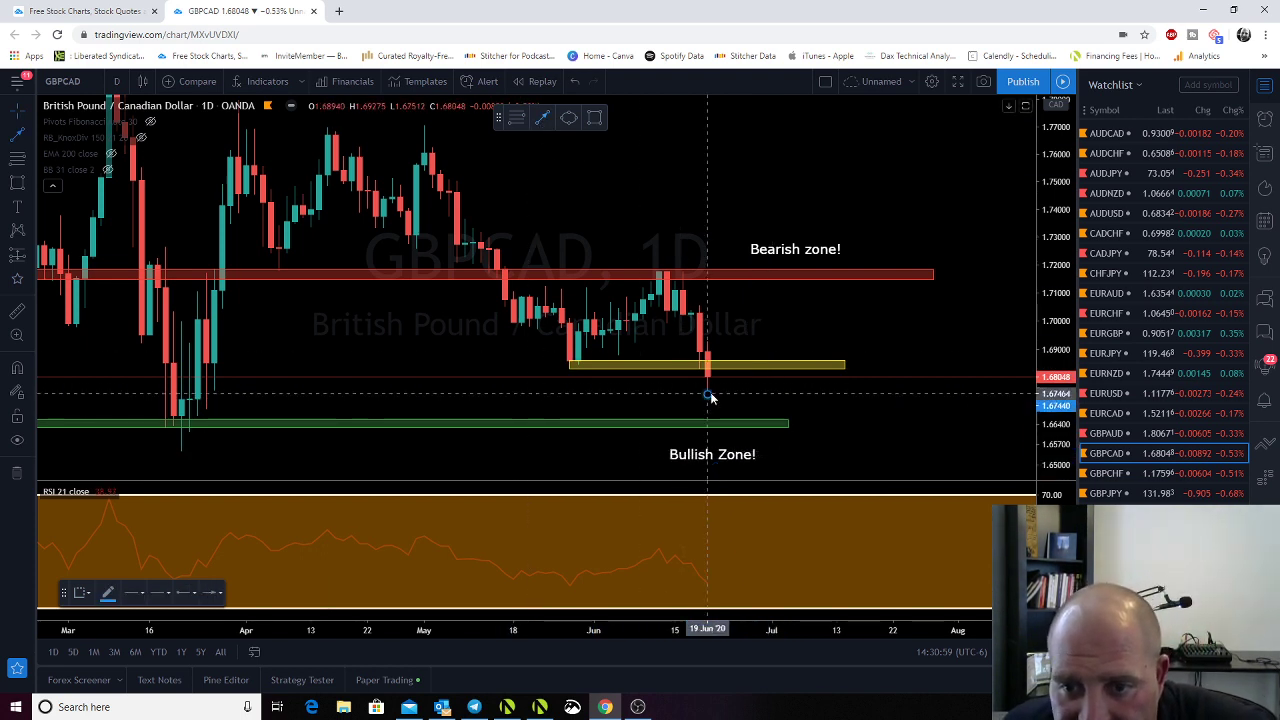
click(731, 369)
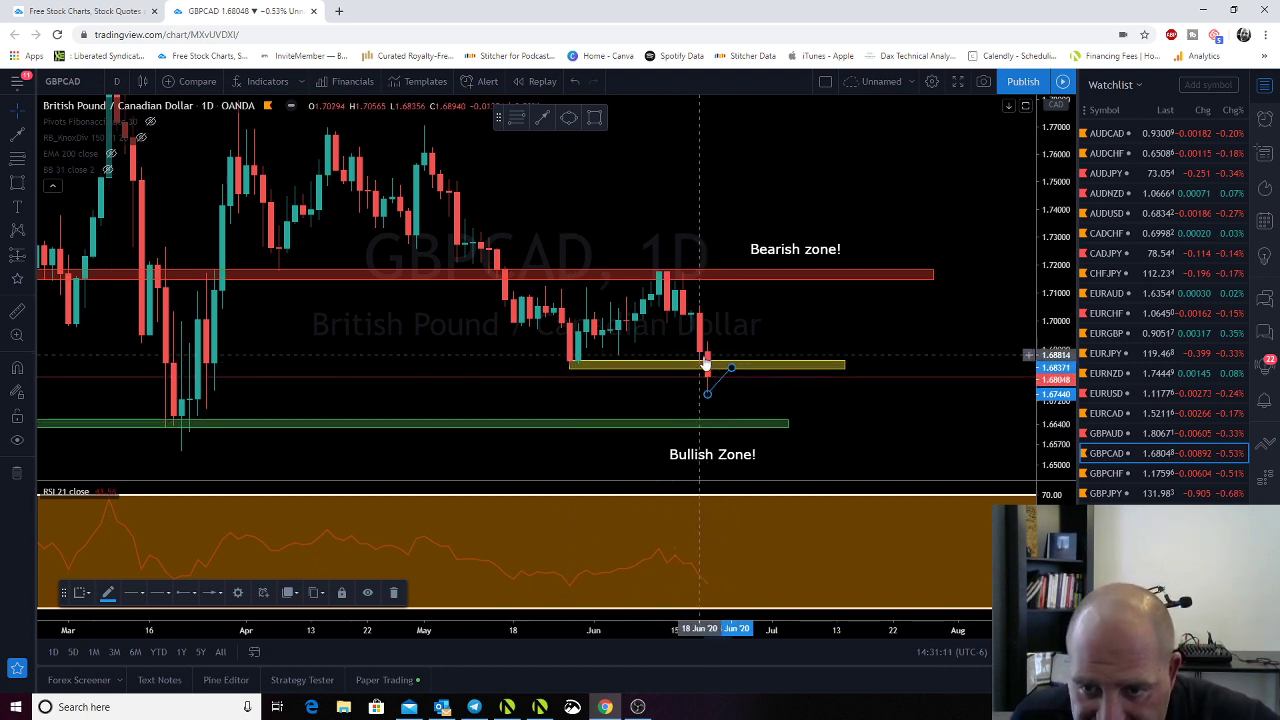
Adjust the lower edge of the GBPCAD yellow zone to about 1.68254
drag(570, 374, 570, 384)
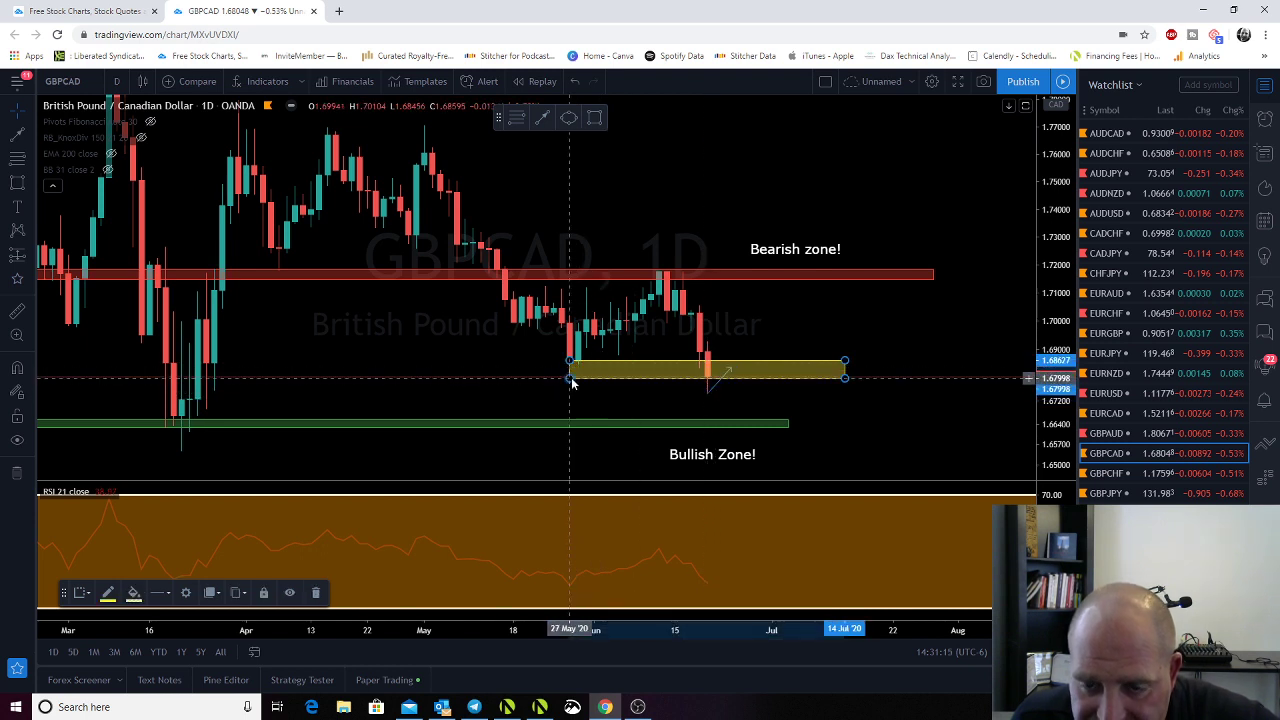
click(705, 383)
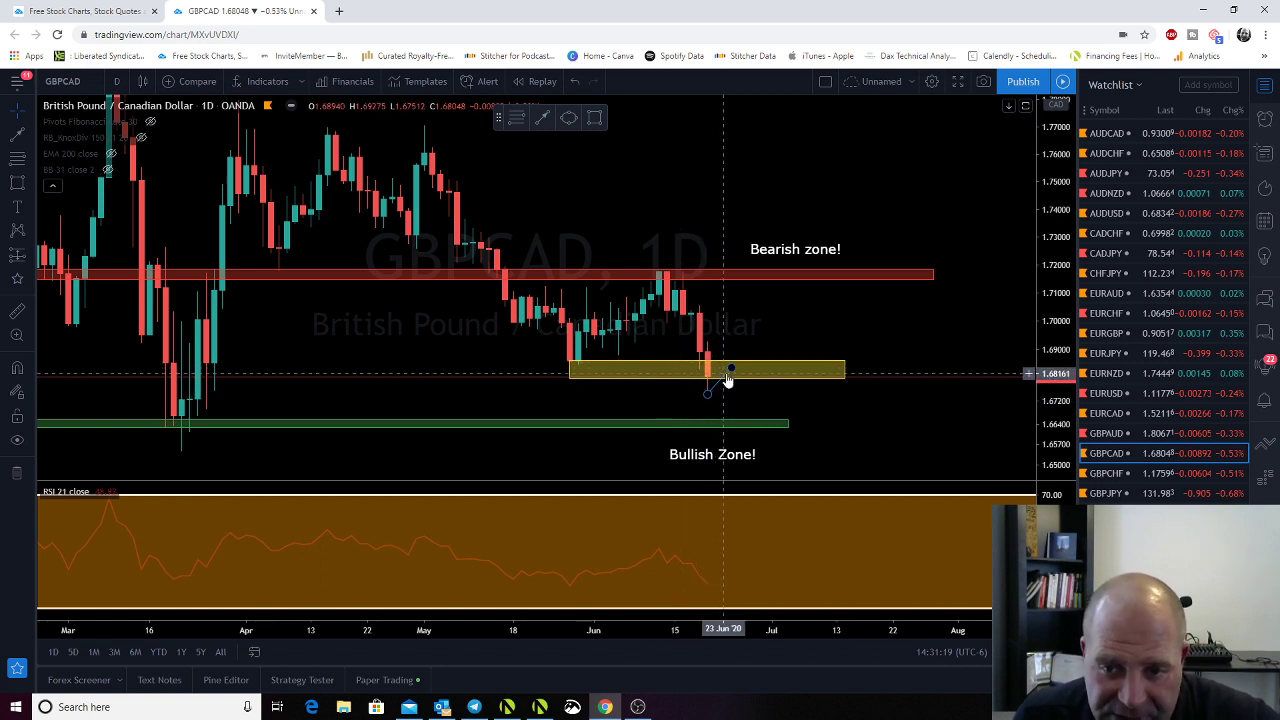
drag(571, 384, 570, 373)
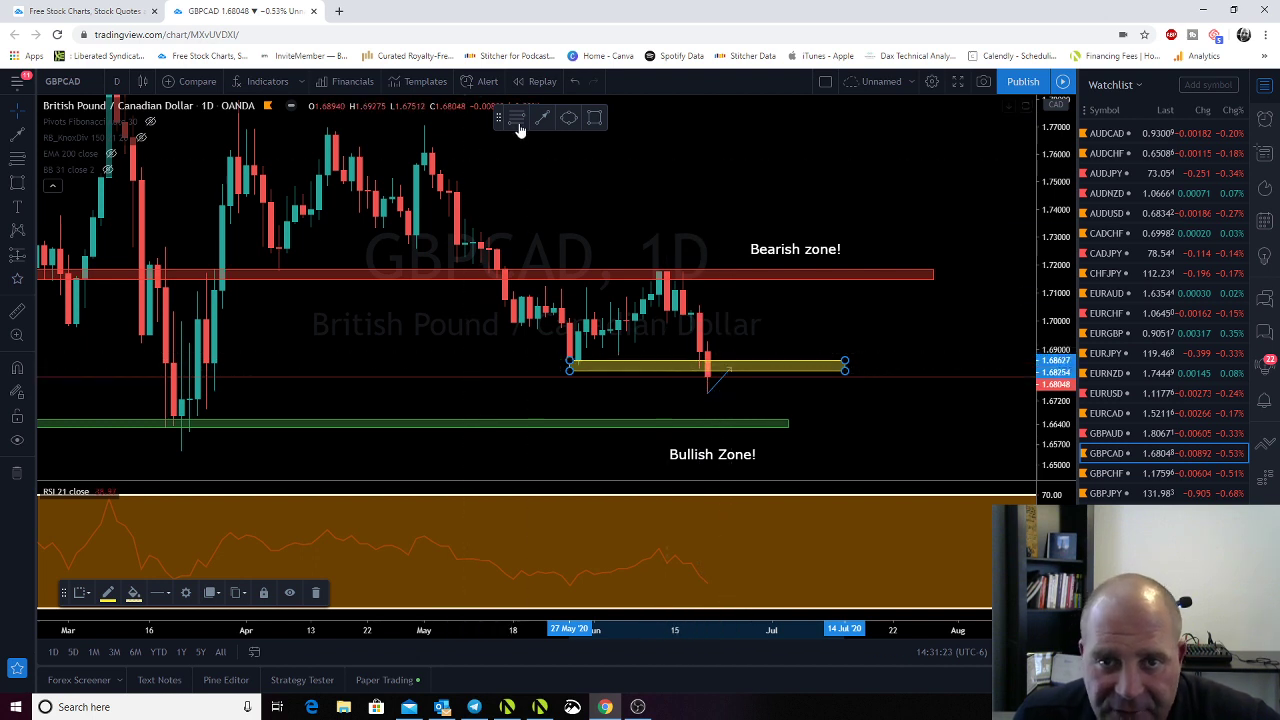
Draw a falling GBPCAD arrow from the yellow zone at 25 June, about 1.68207, to the green zone at 1 July, about 1.66400
key(alt+t)
click(748, 368)
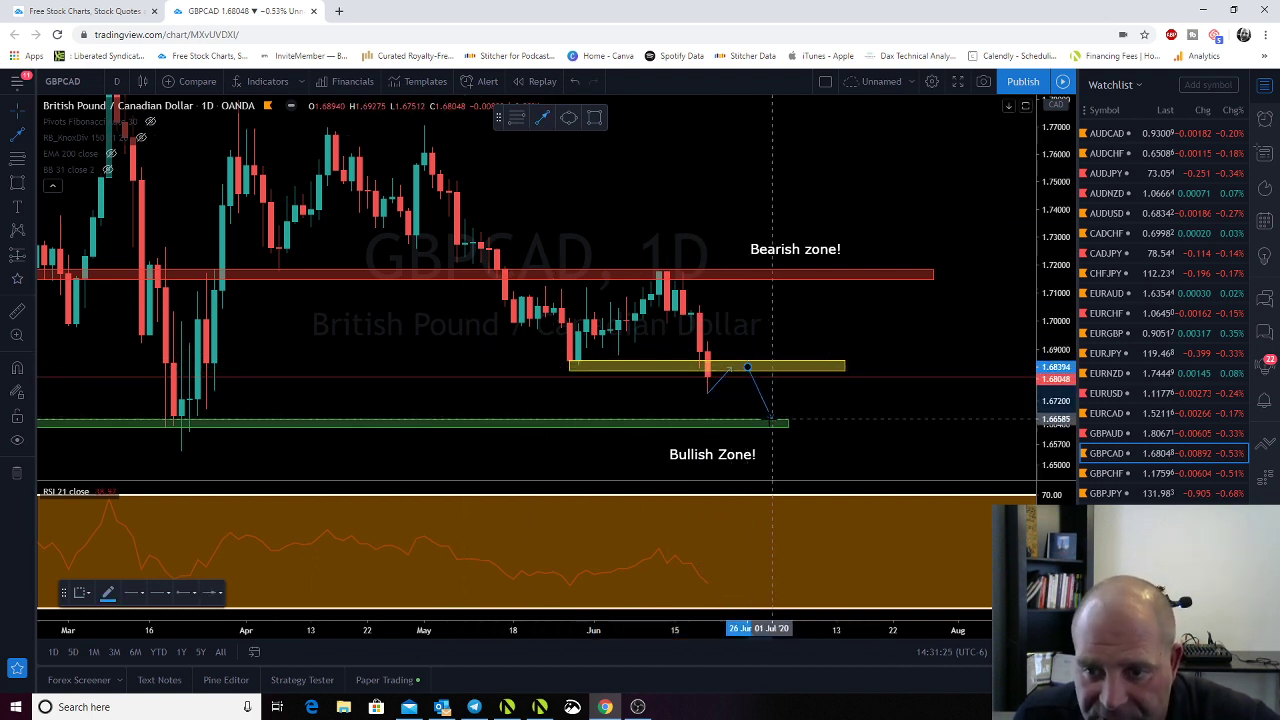
click(773, 425)
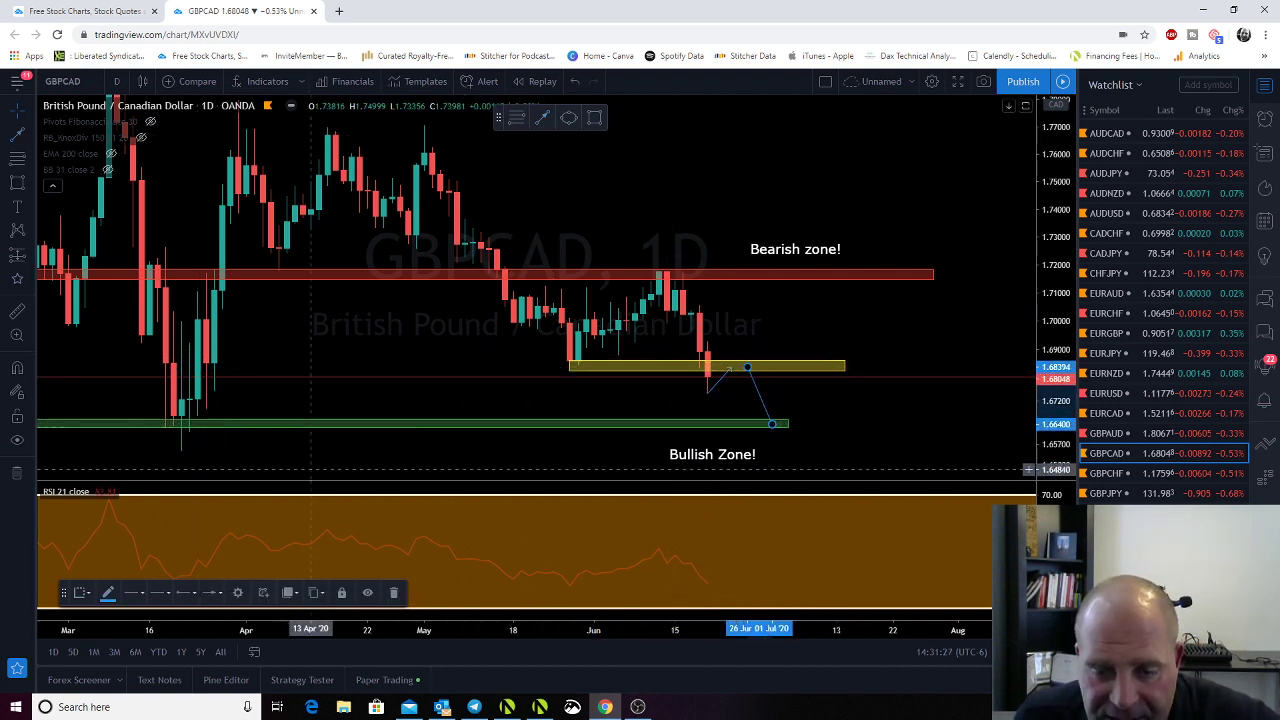
scroll(297, 451, right, 3)
click(701, 358)
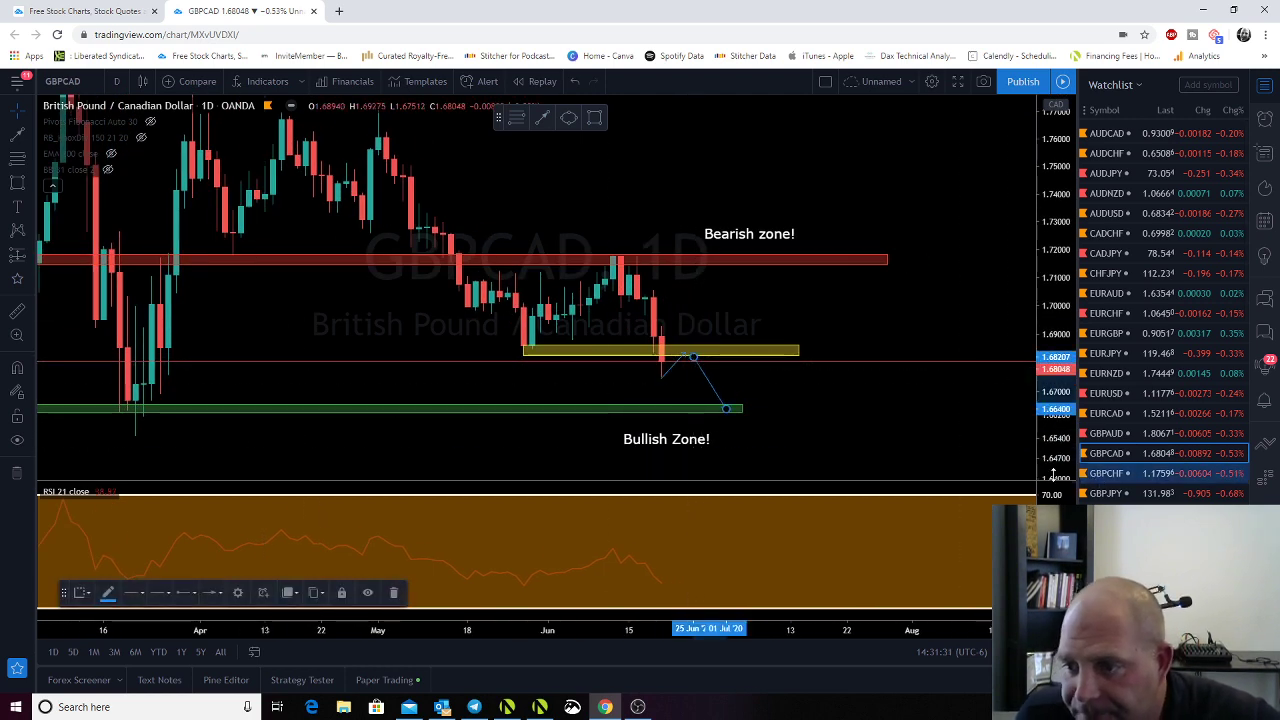
On the GBPCHF chart, delete the long rising blue line, the short green trend line and the small upward blue arrow
click(1112, 474)
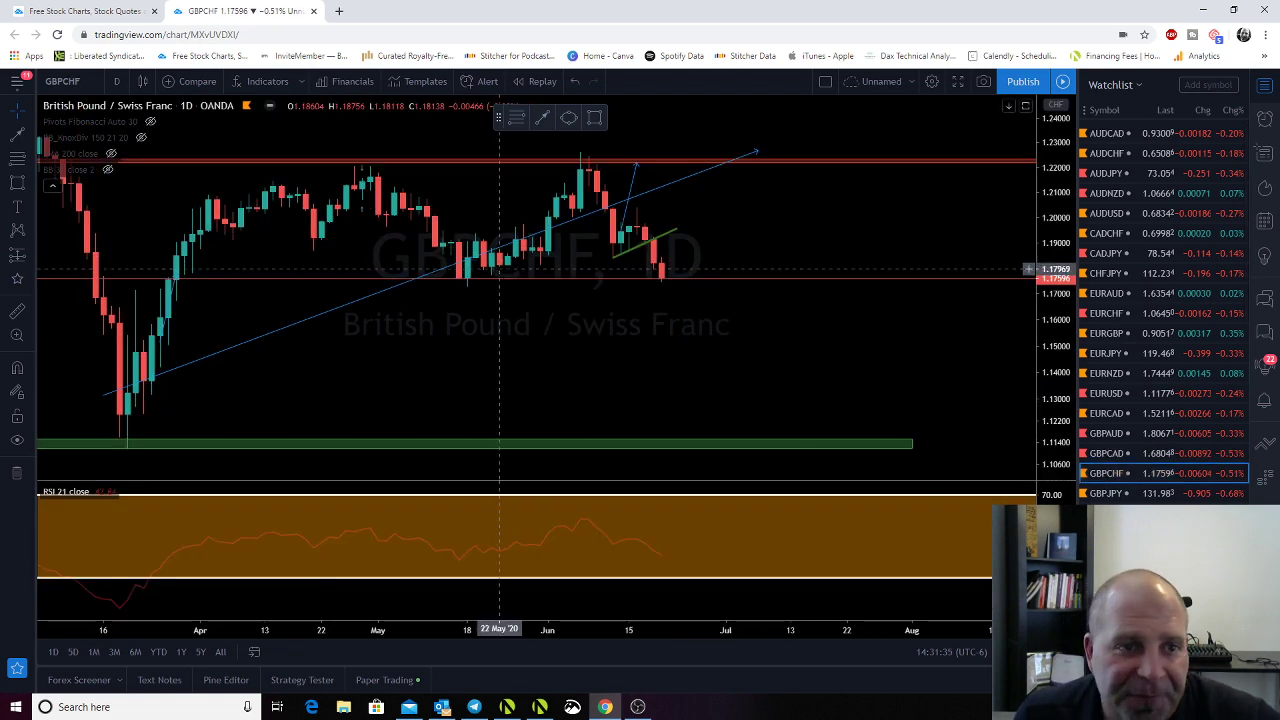
scroll(552, 340, down, 3)
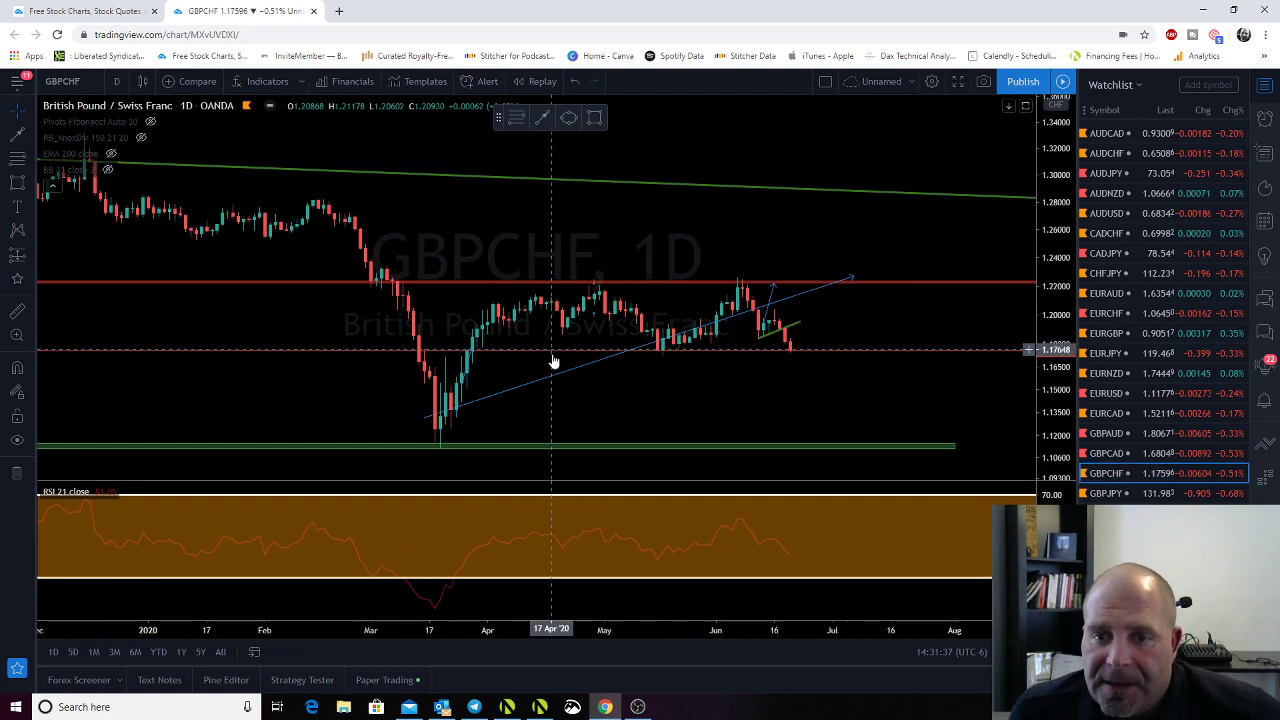
click(522, 390)
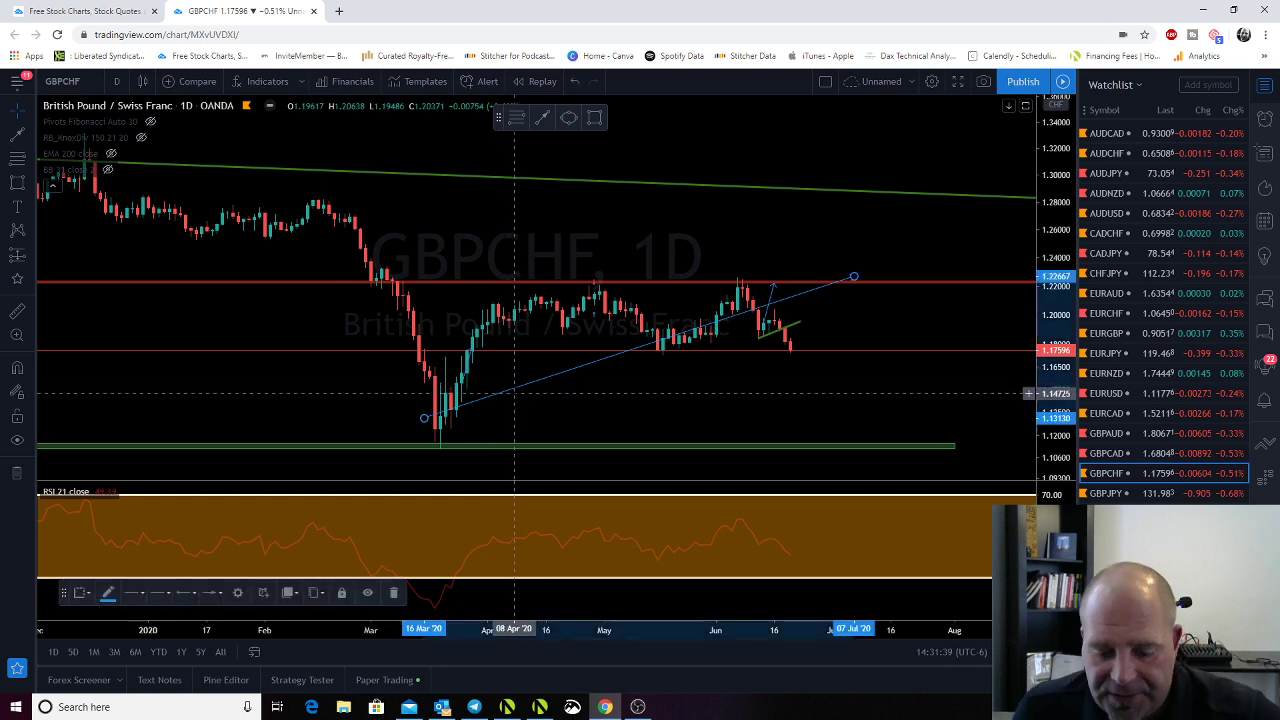
key(Delete)
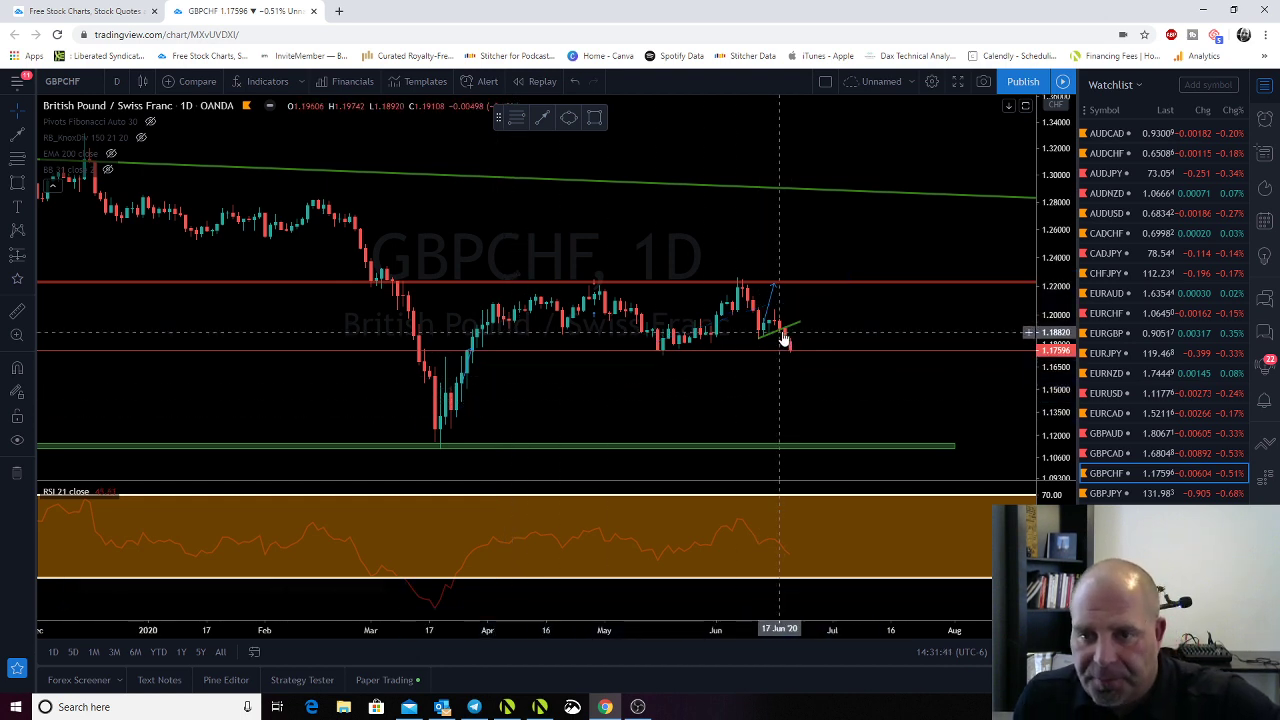
click(780, 338)
key(Delete)
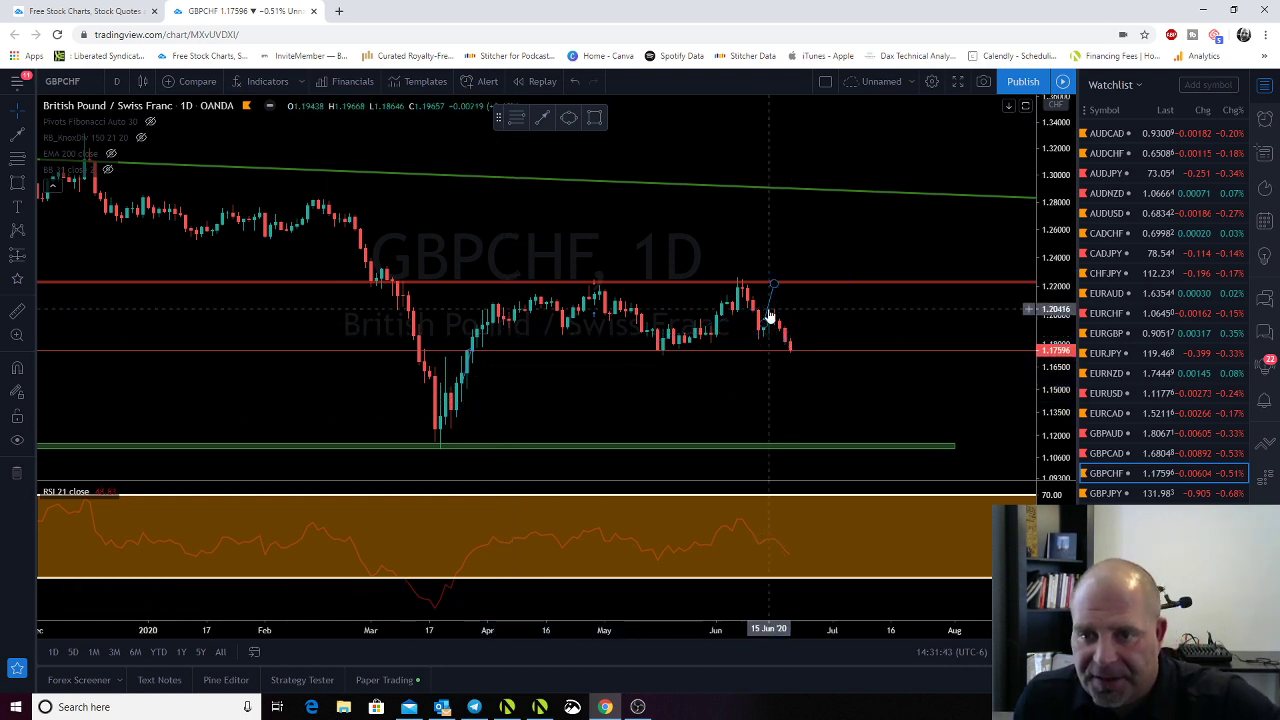
Draw a yellow GBPCHF zone from 13 May to 17 July at about 1.17828–1.17424 and flag the pair red in the watchlist
scroll(679, 380, down, 5)
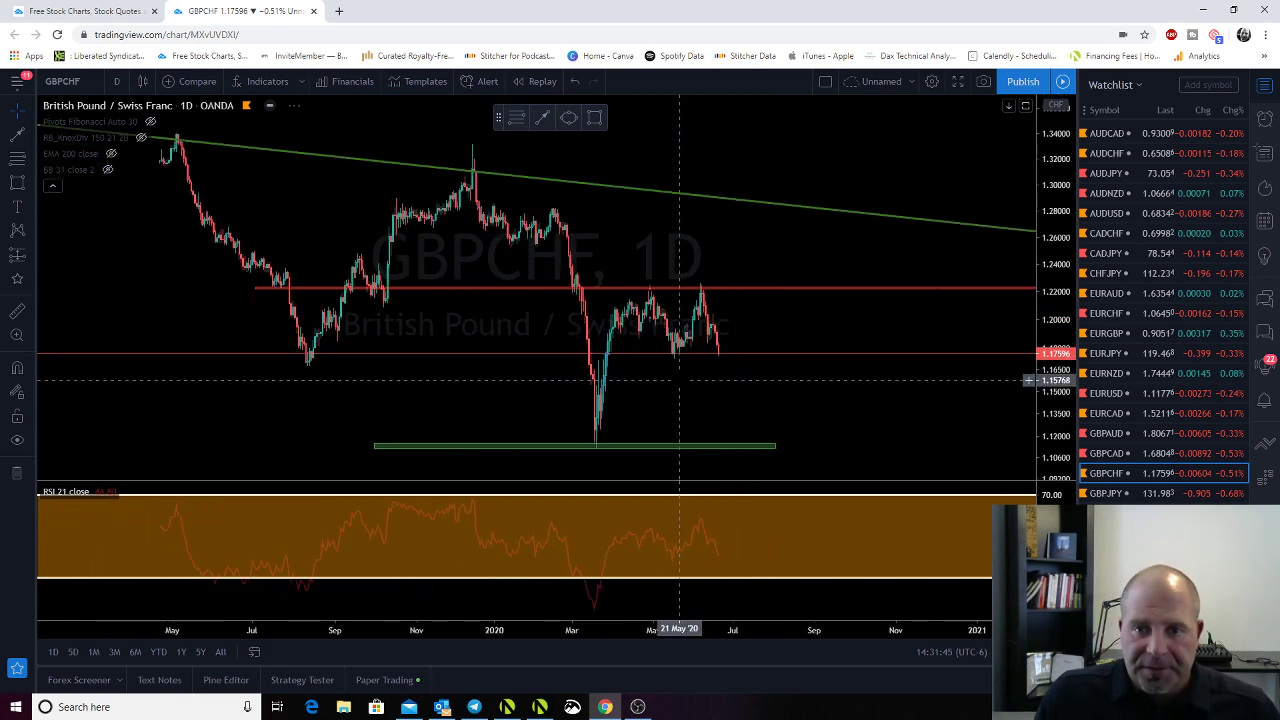
scroll(679, 380, down, 3)
drag(679, 380, 257, 405)
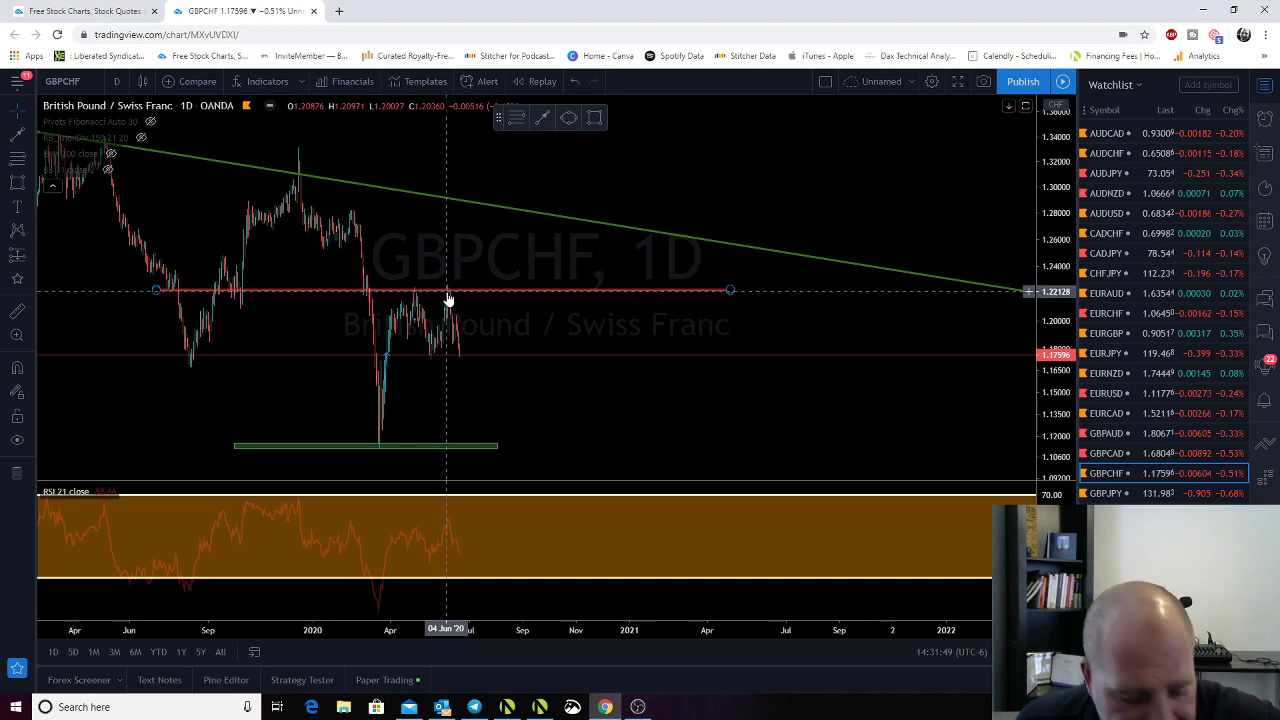
scroll(443, 293, up, 6)
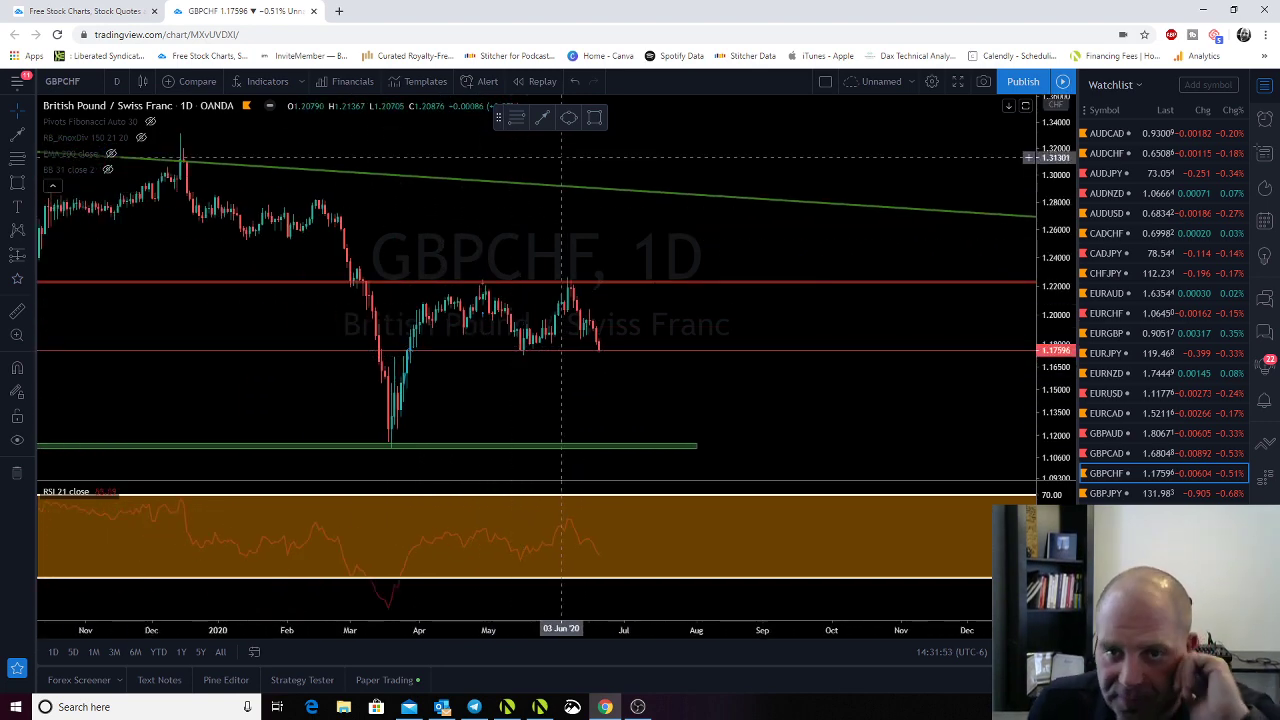
key(alt+shift+r)
drag(514, 349, 662, 350)
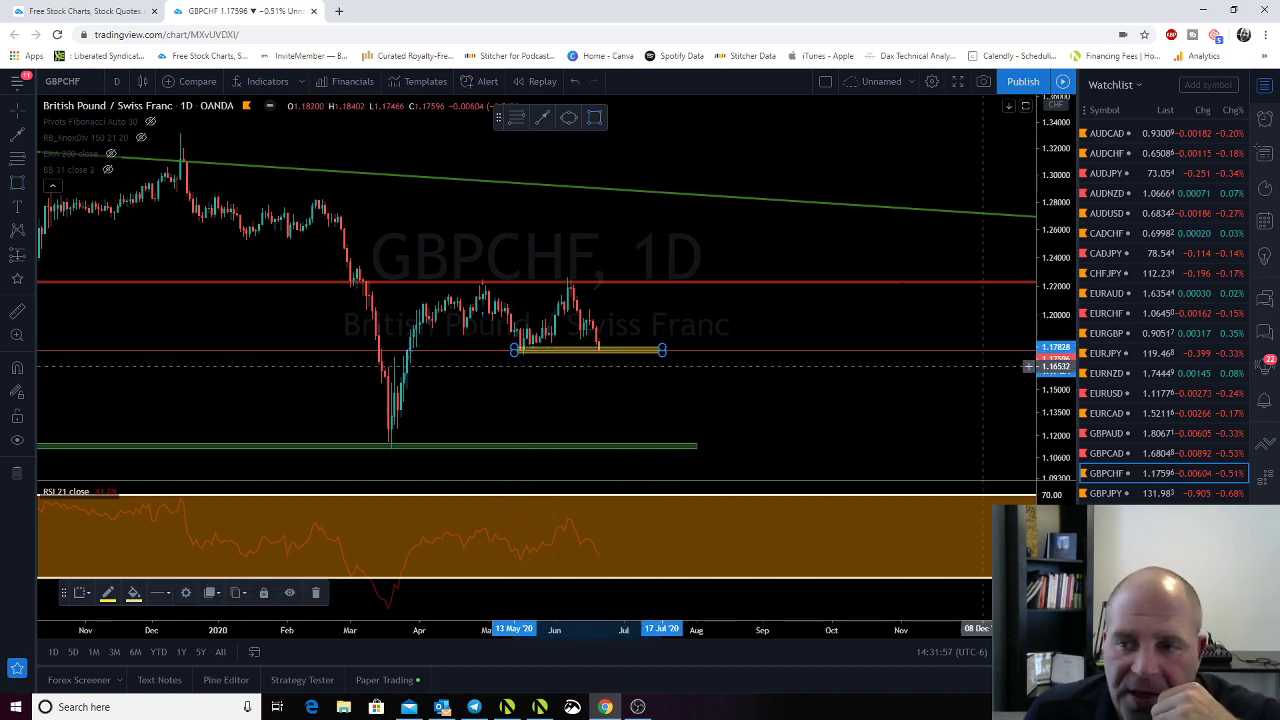
mouse_move(1095, 478)
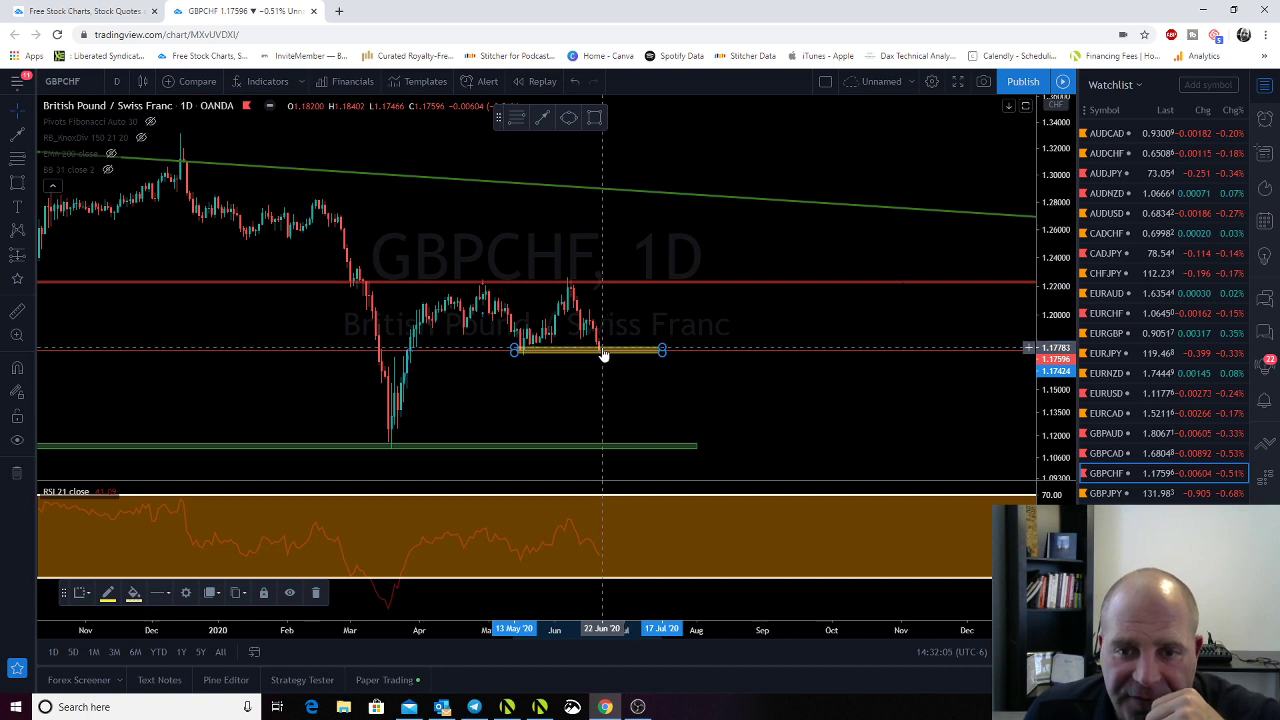
Draw GBPCHF arrows from 19 June, about 1.16089, up to the yellow zone at 26 June, and down to the green zone at 15 July, about 1.11279
click(542, 118)
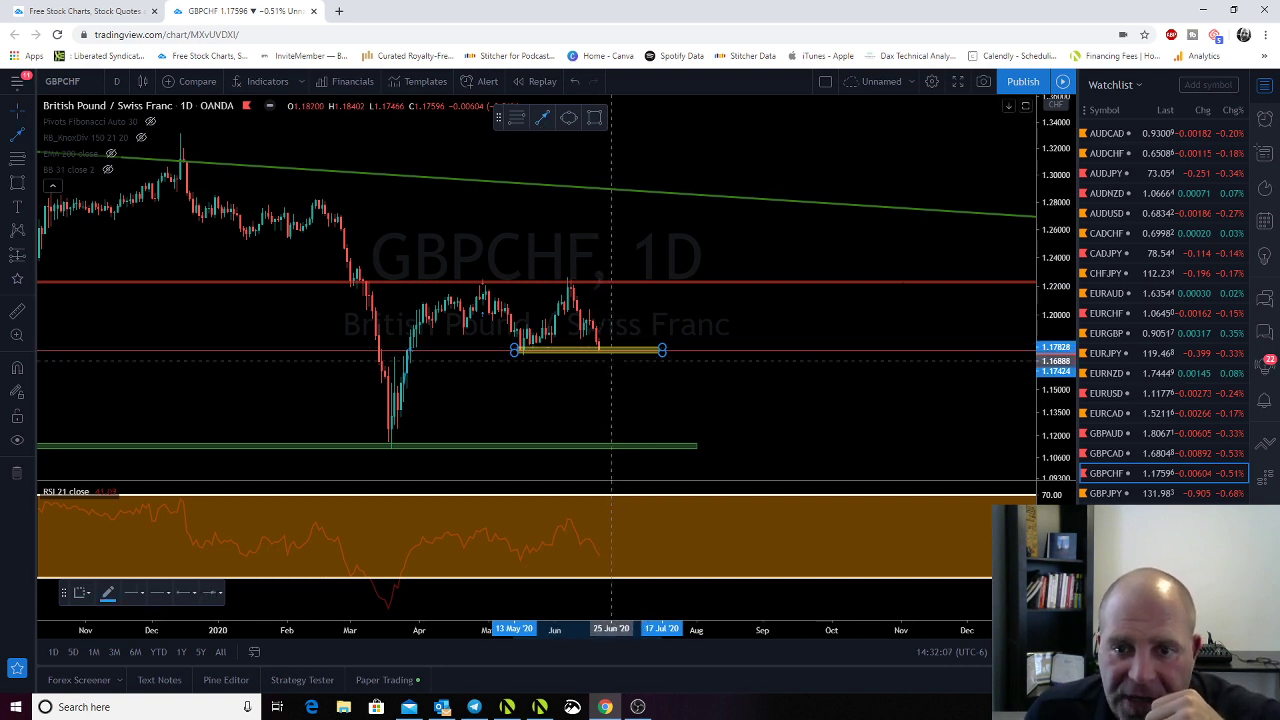
click(618, 352)
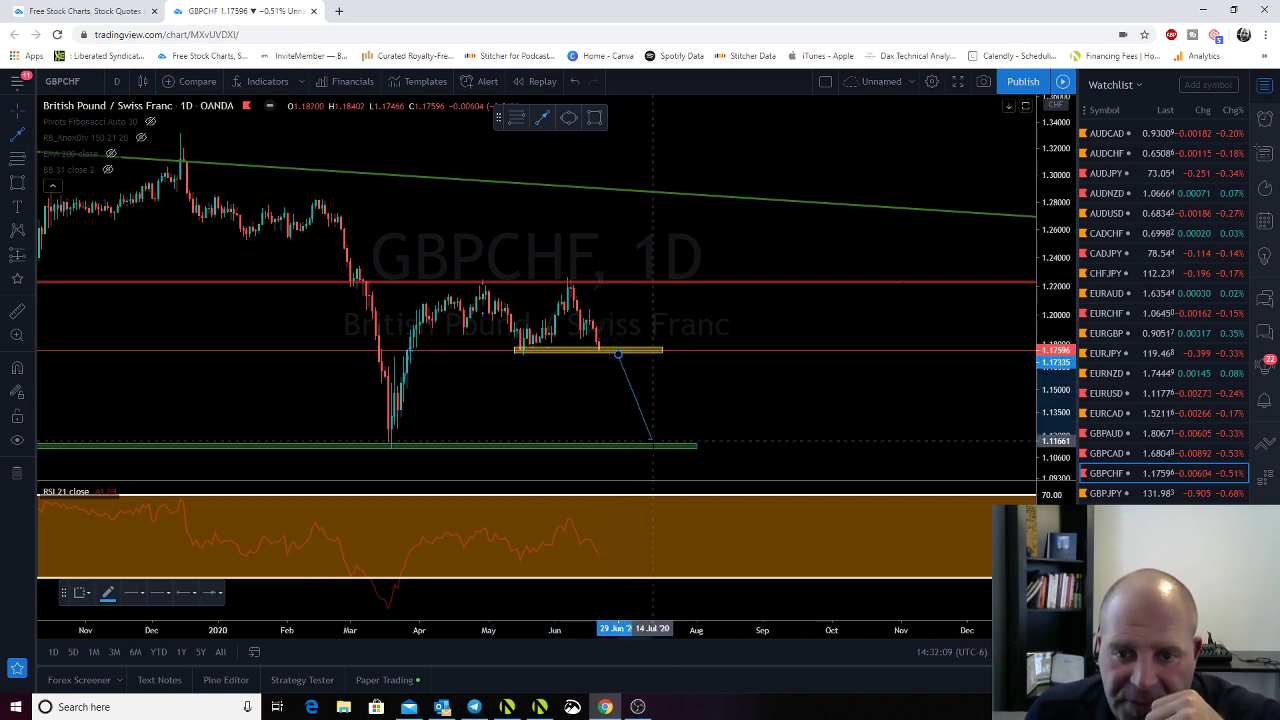
click(655, 446)
drag(498, 411, 455, 411)
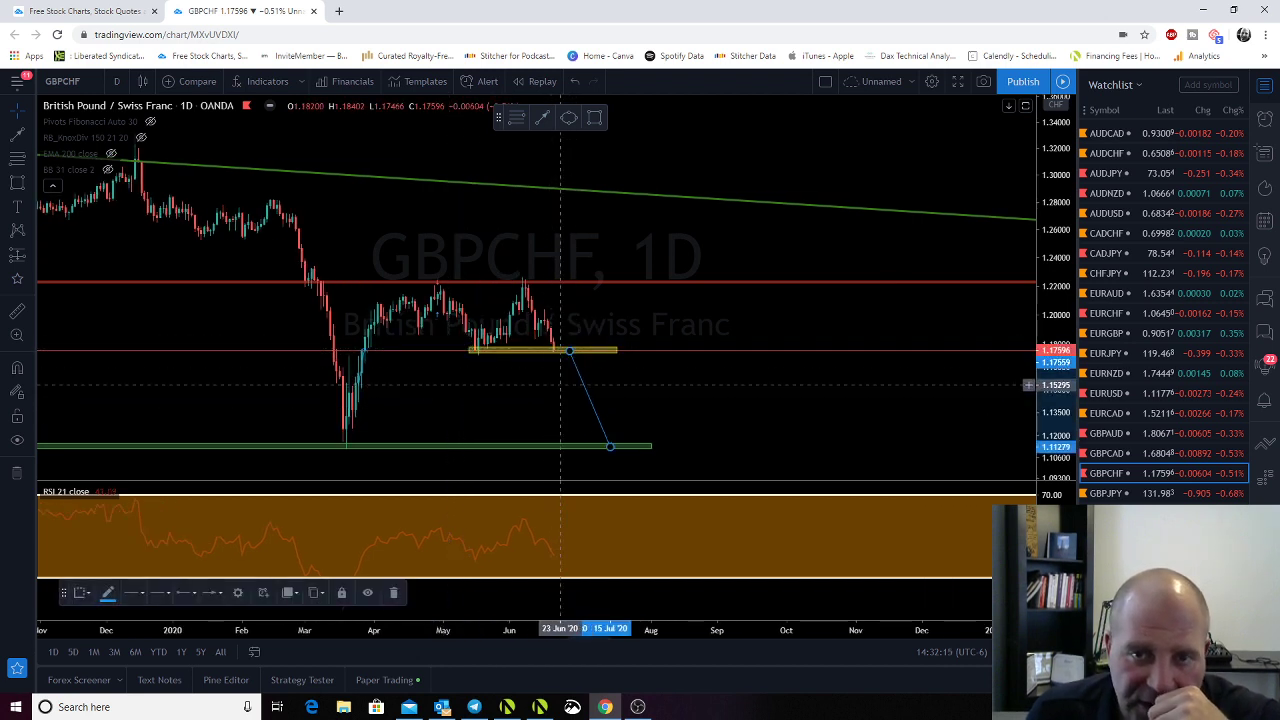
click(553, 370)
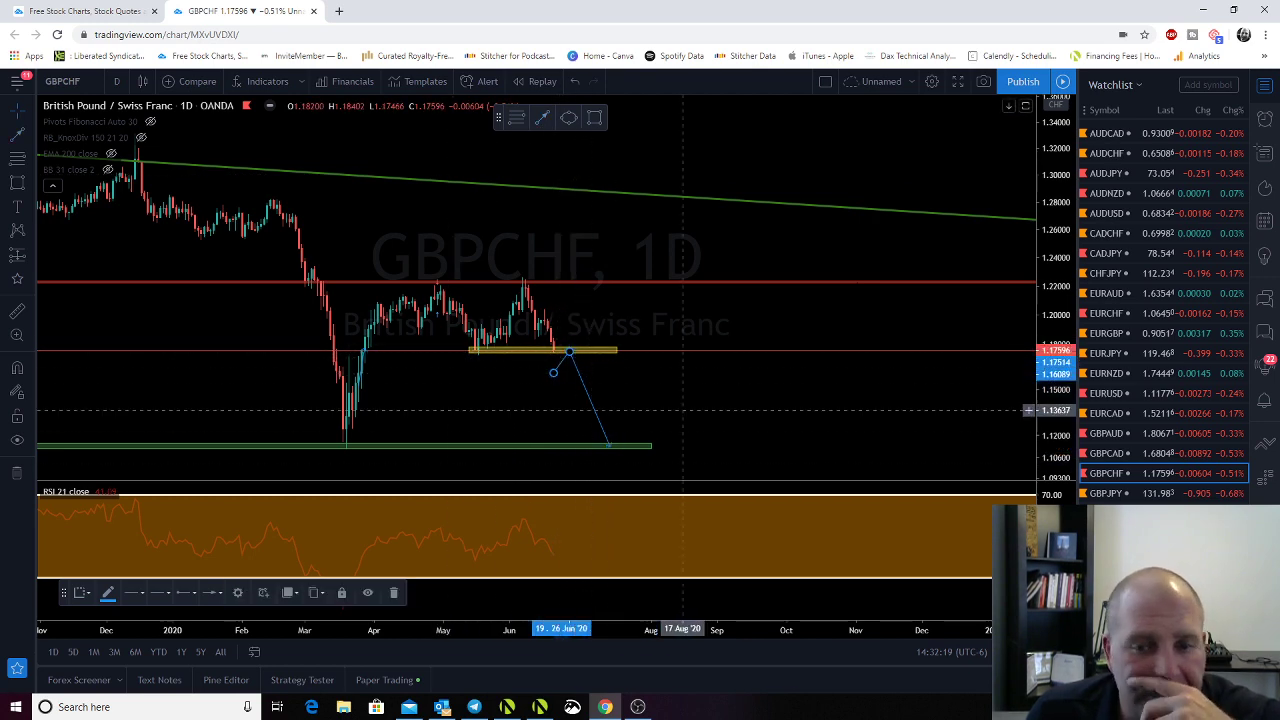
Examine GBPCHF's long-term price history on the daily and monthly charts, comparing earlier major lows with the green zone
scroll(704, 403, down, 3)
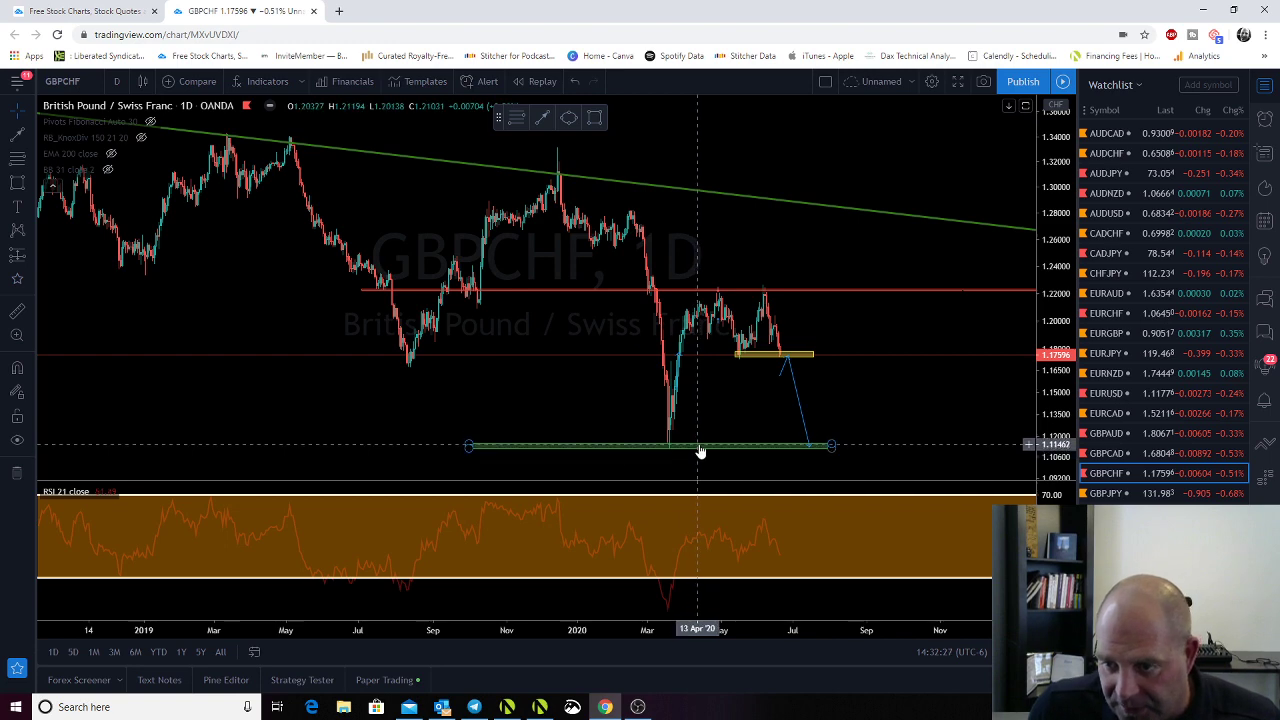
scroll(692, 456, down, 5)
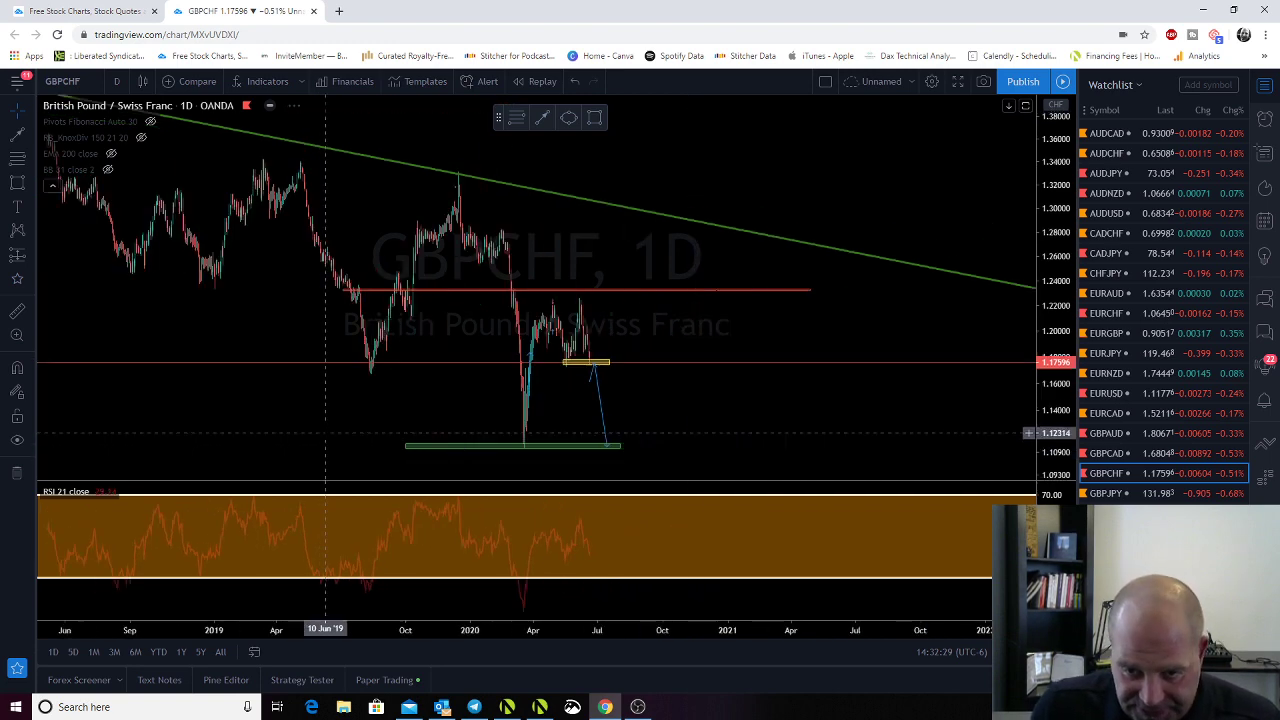
scroll(195, 416, left, 10)
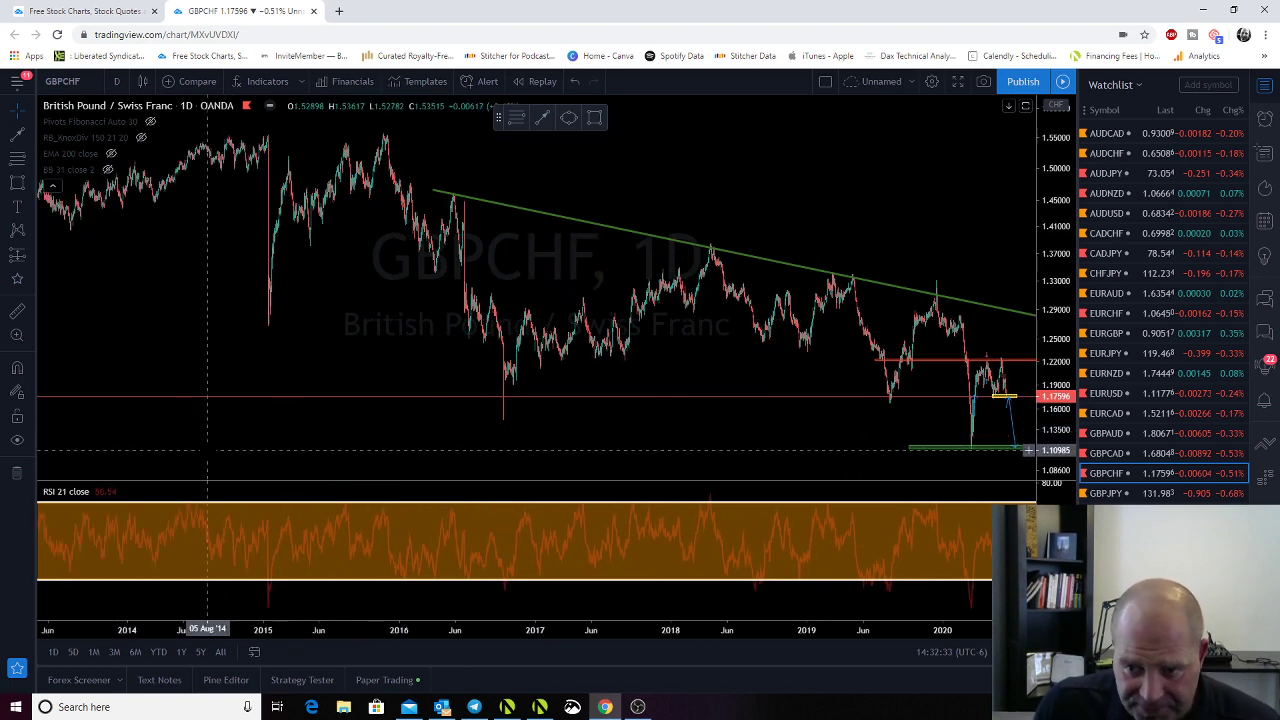
drag(207, 446, 303, 449)
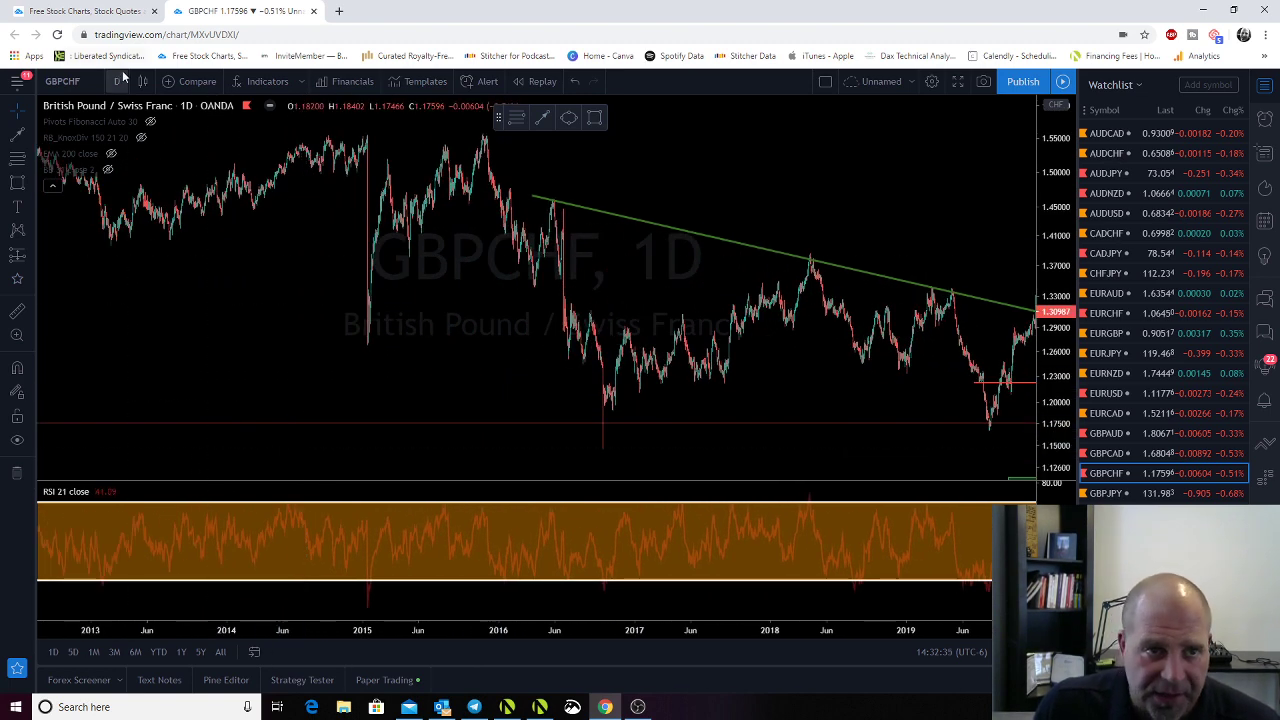
click(118, 81)
click(129, 543)
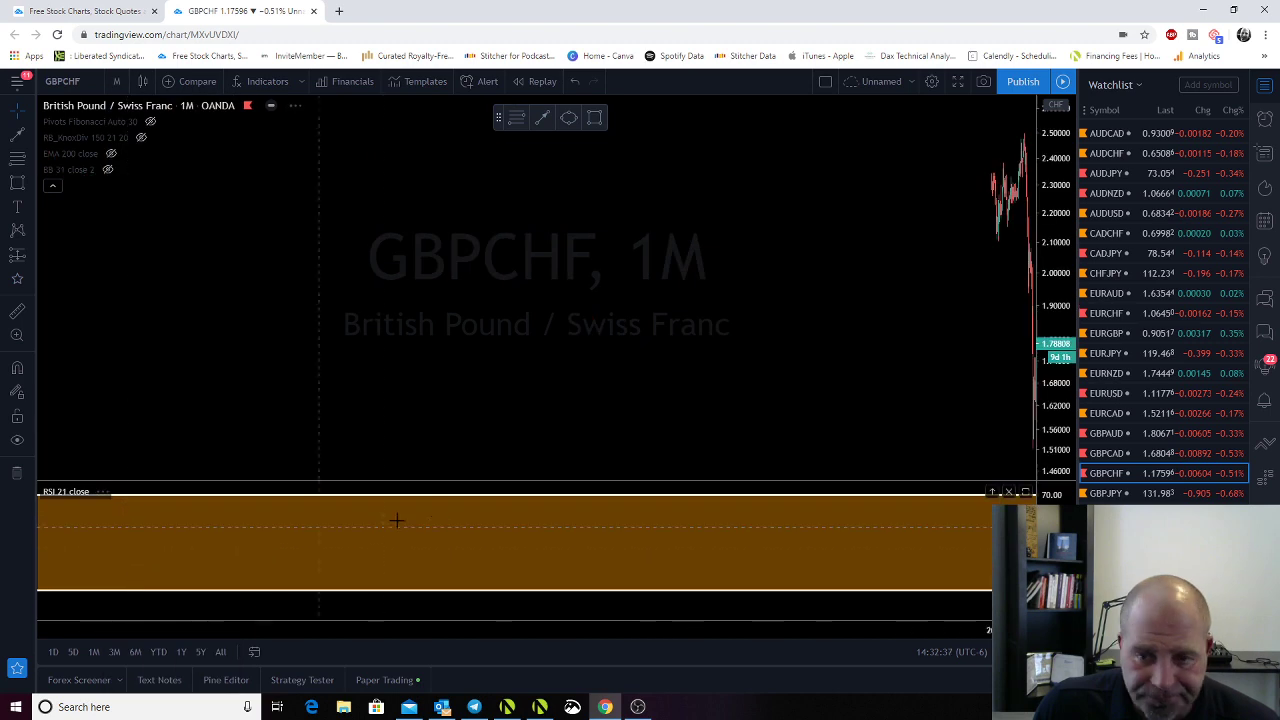
drag(671, 399, 167, 432)
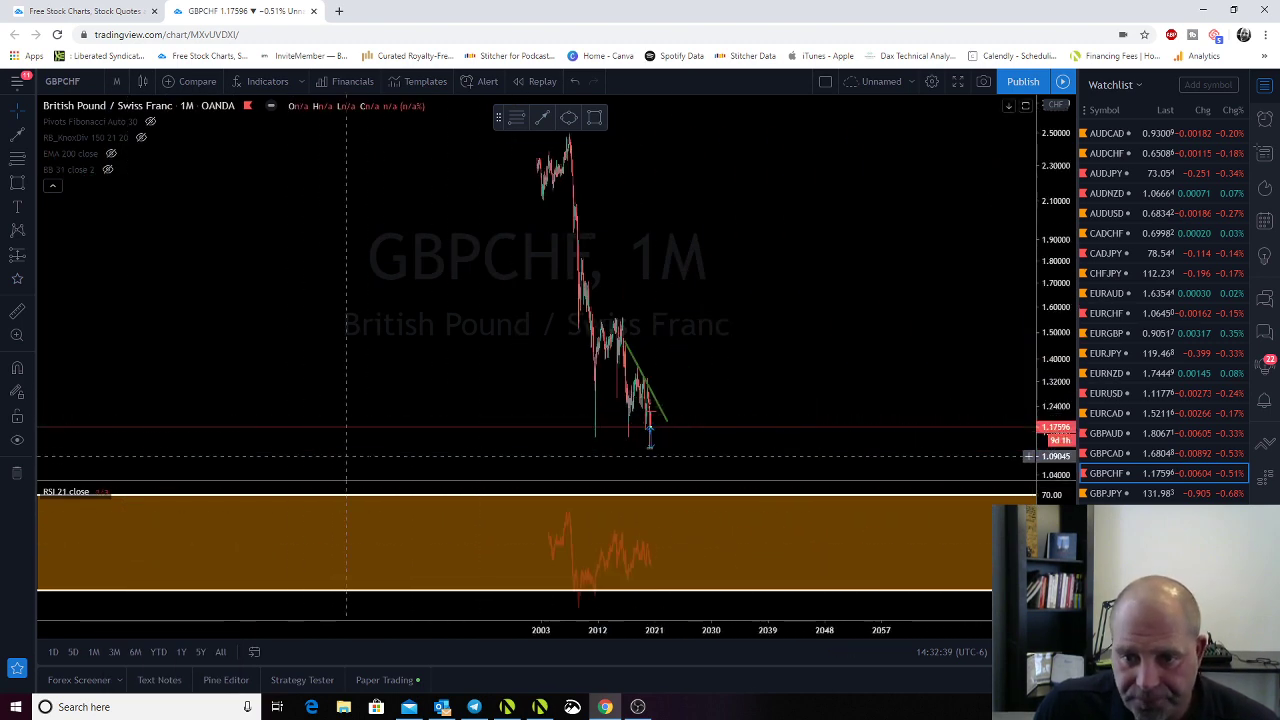
key(Left)
key(Left)
key(Left)
key(Left)
key(Left)
key(Left)
key(Left)
key(Left)
key(Left)
key(Left)
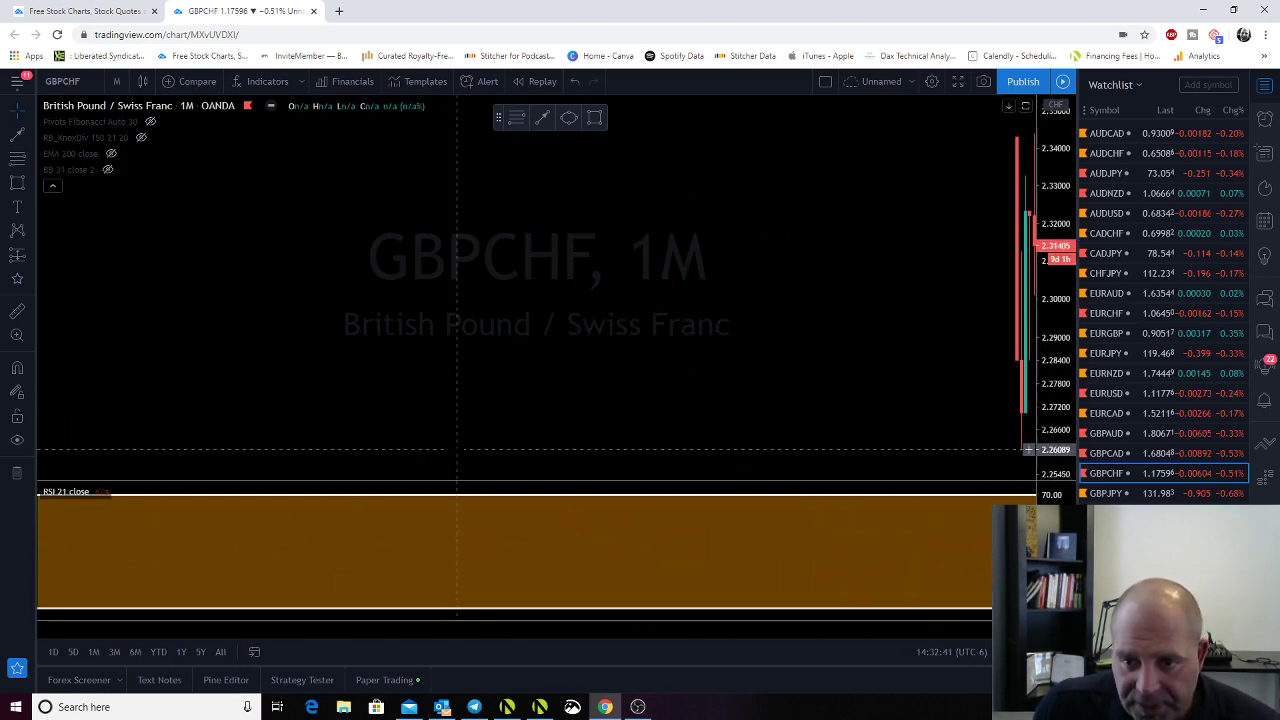
key(Right)
key(Right)
key(Right)
key(Right)
key(Right)
key(Right)
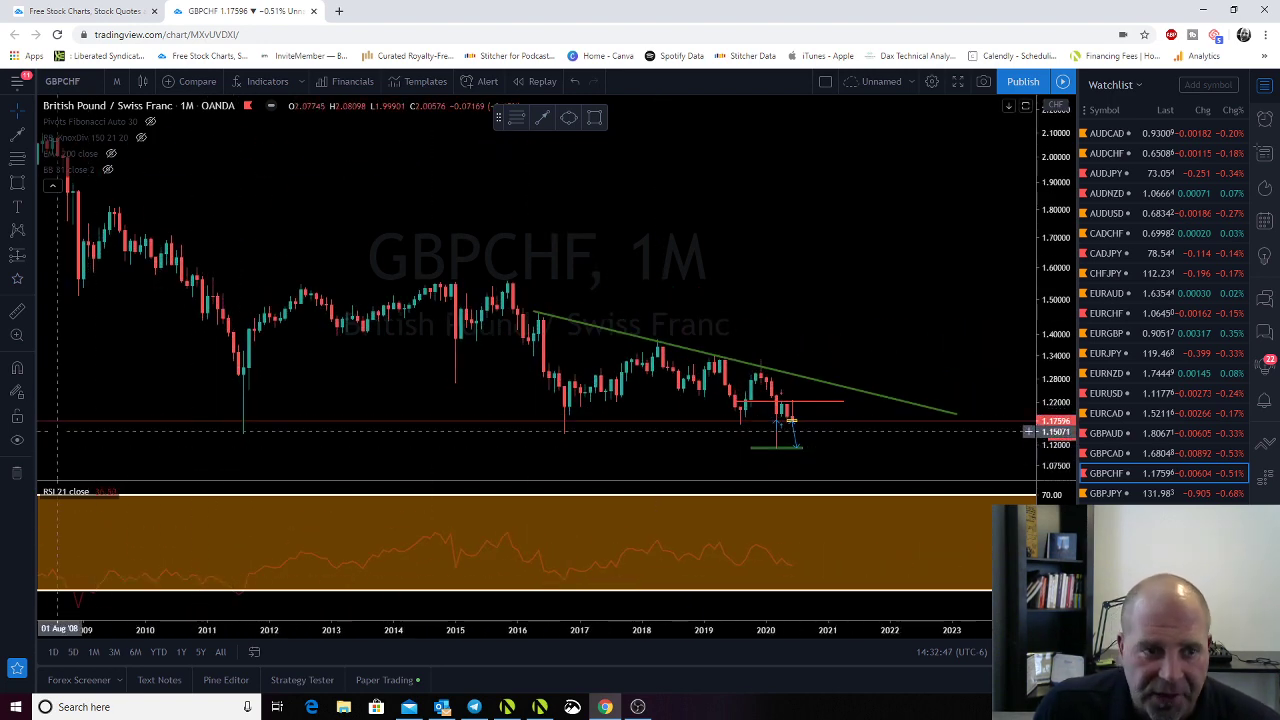
key(Left)
key(Left)
key(Left)
key(Left)
key(Left)
key(Left)
key(Left)
key(Left)
key(Left)
key(Left)
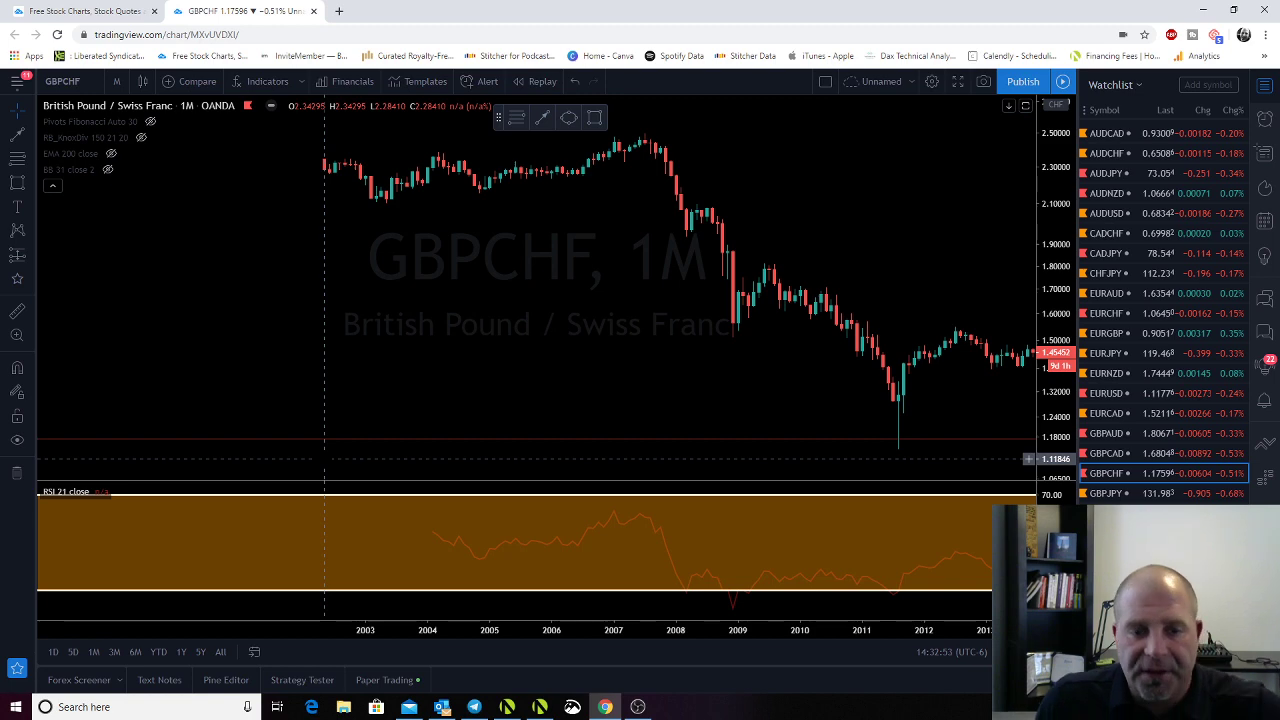
drag(571, 440, 234, 374)
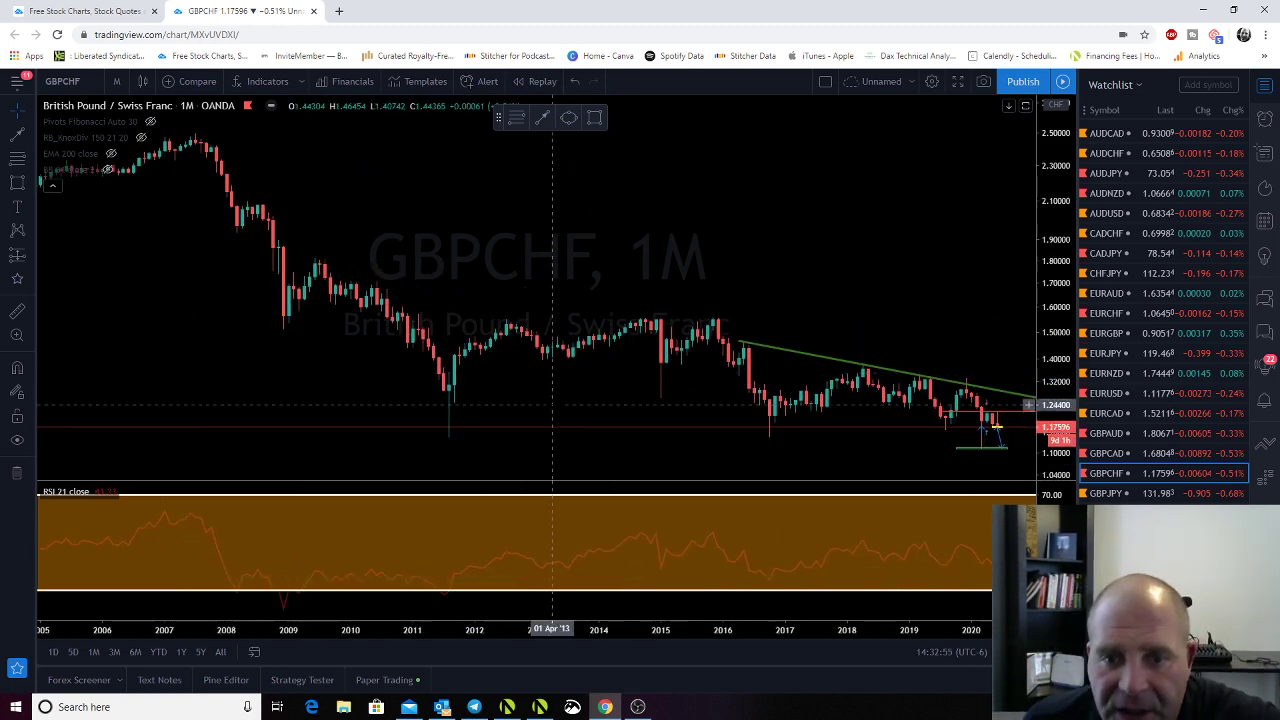
drag(557, 373, 157, 375)
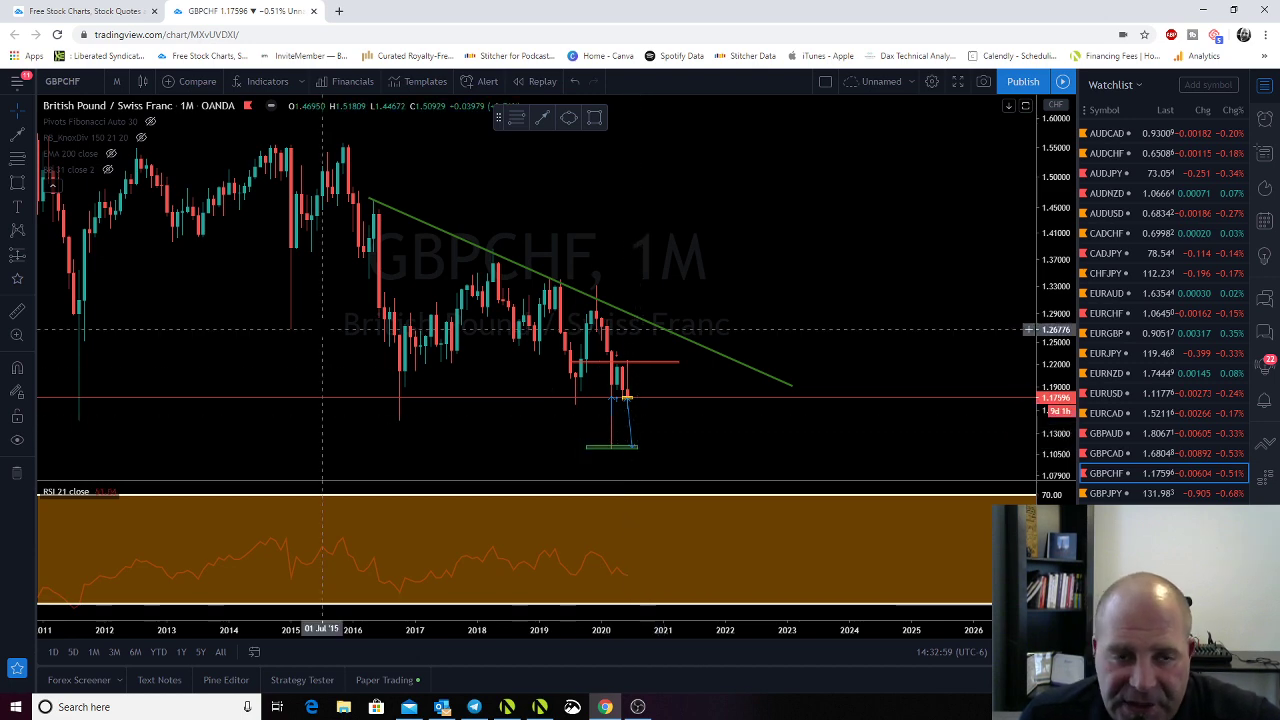
Return GBPCHF to the daily interval, raise the green zone to about 1.124 and end the falling arrow there at 7 July
click(116, 81)
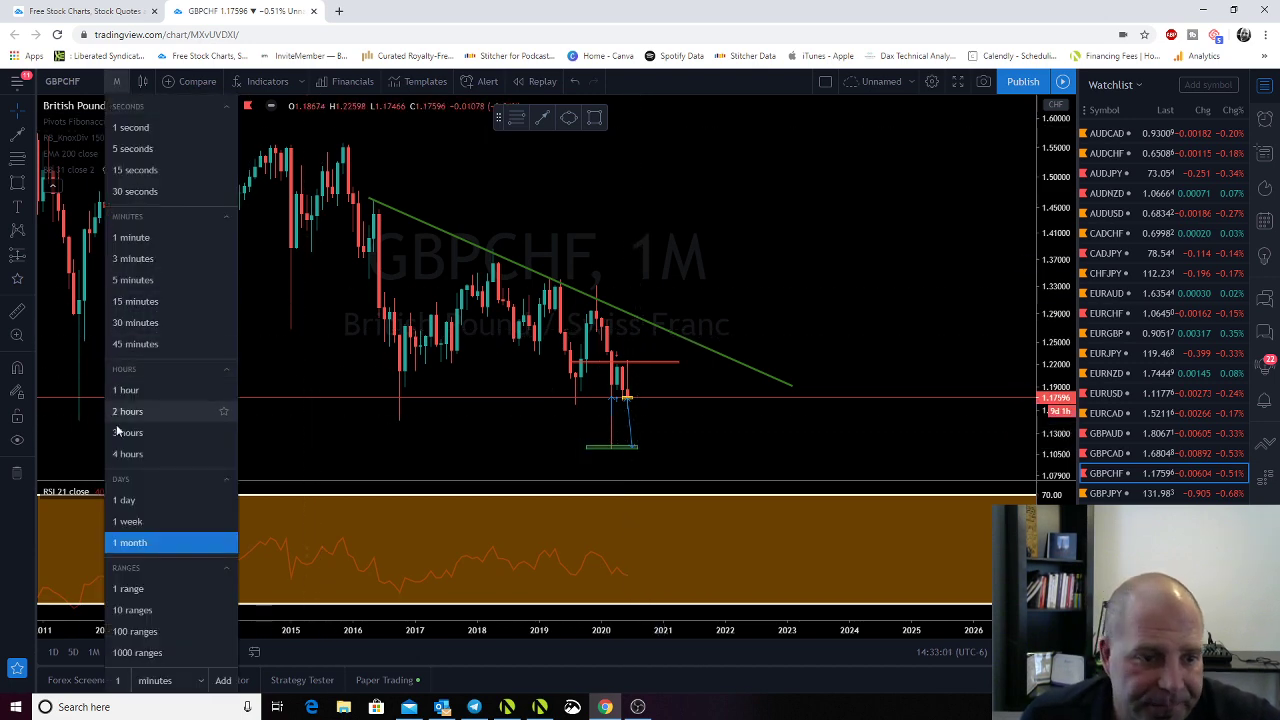
click(123, 503)
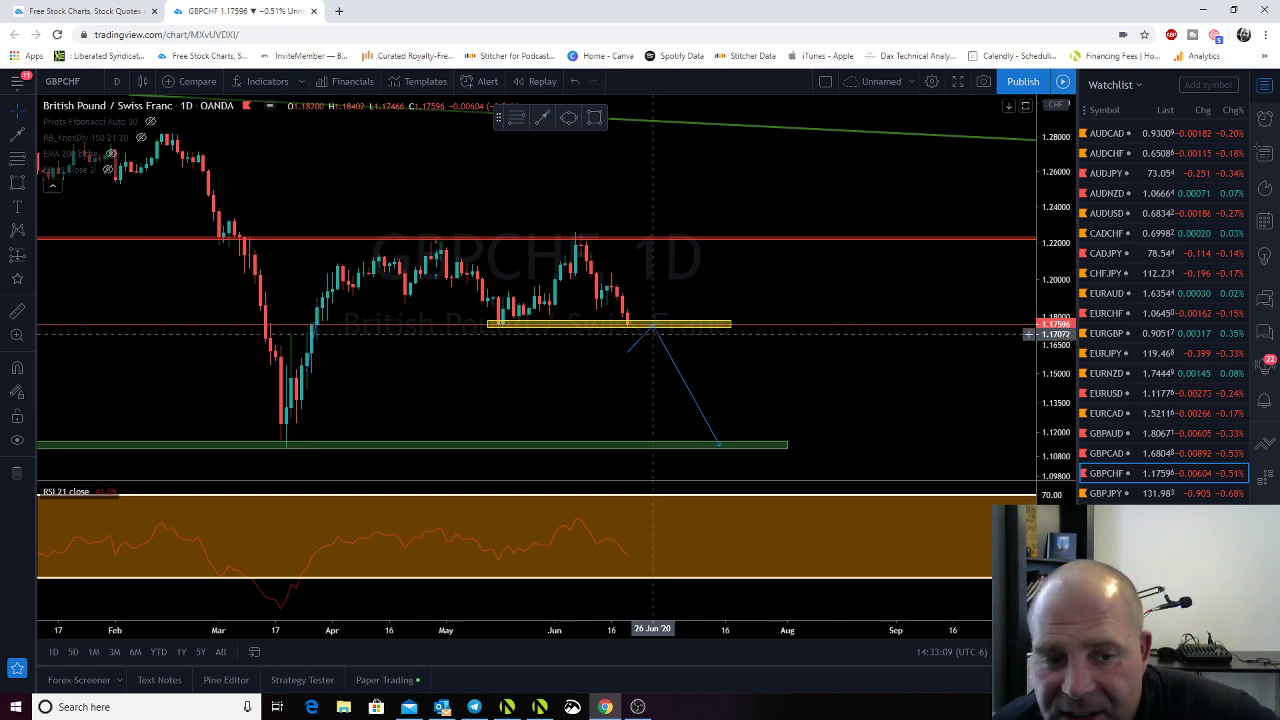
drag(636, 446, 640, 421)
drag(720, 452, 688, 425)
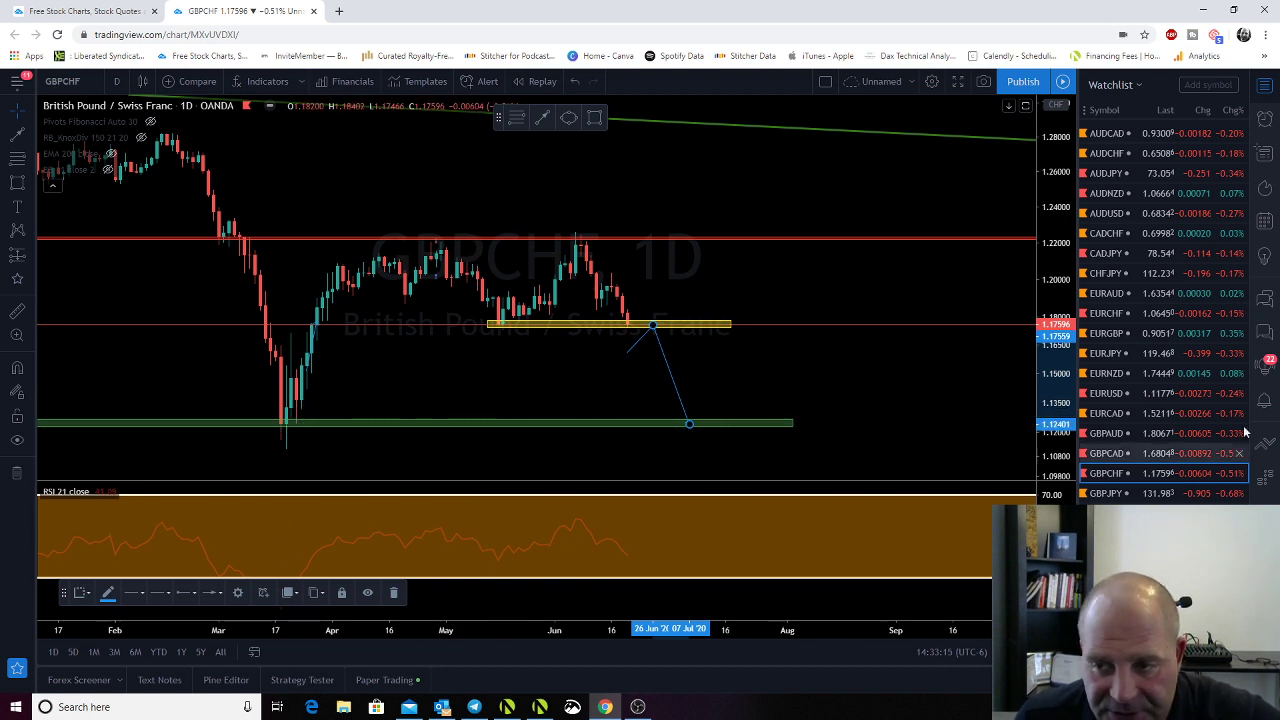
On GBPJPY, move the Bearish Zone label to 26 June and draw an arrow from 22 June, about 132.003, up to 1 July, about 134.108
click(1110, 494)
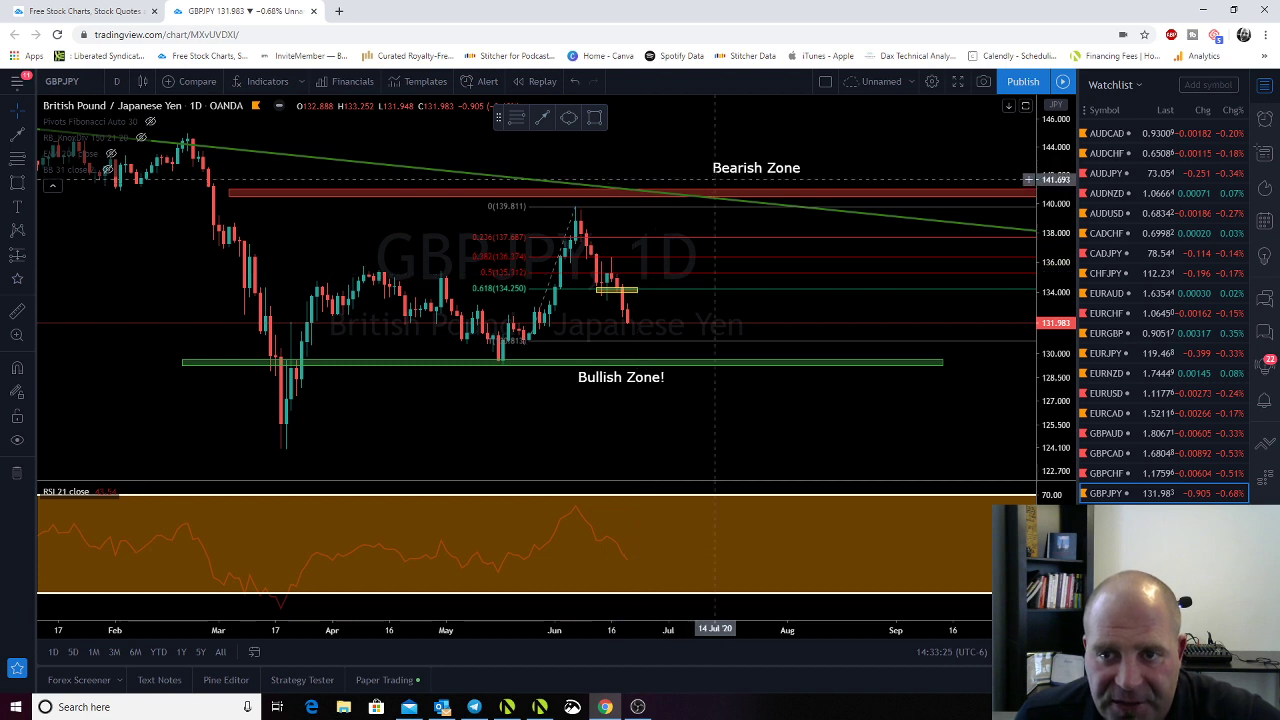
mouse_move(720, 173)
mouse_down()
mouse_move(445, 172)
mouse_move(663, 184)
mouse_up()
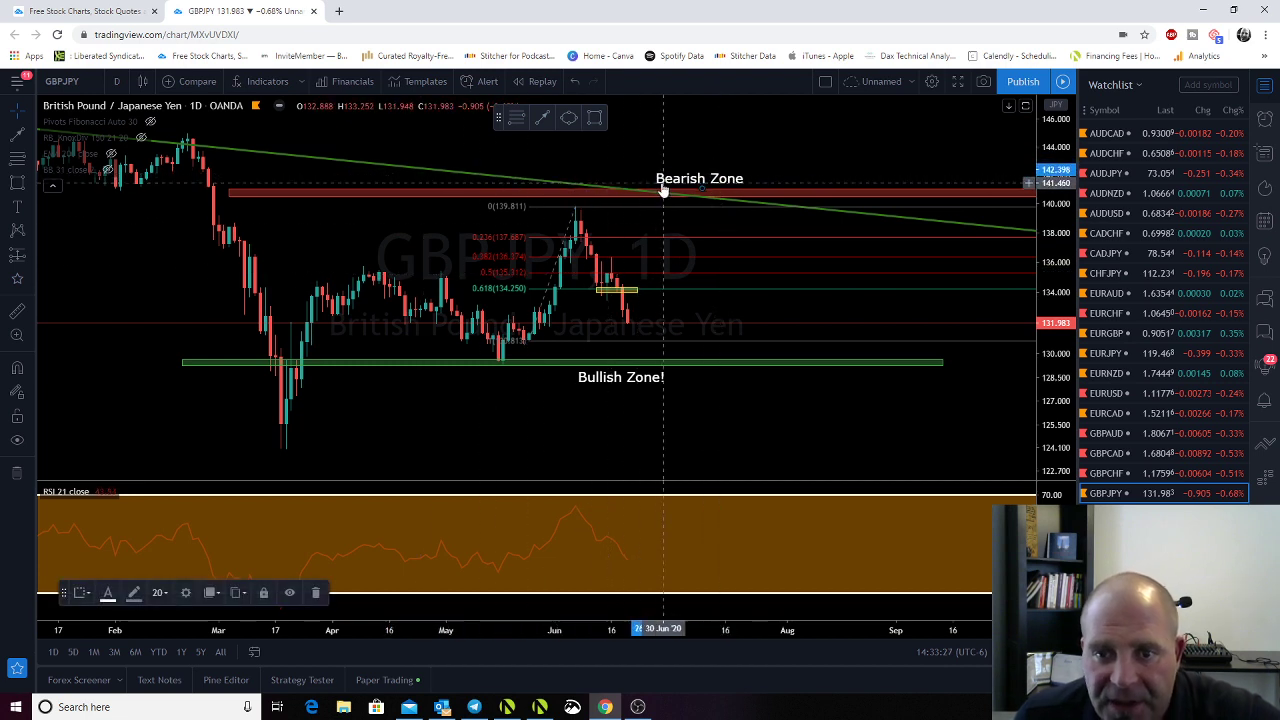
click(543, 118)
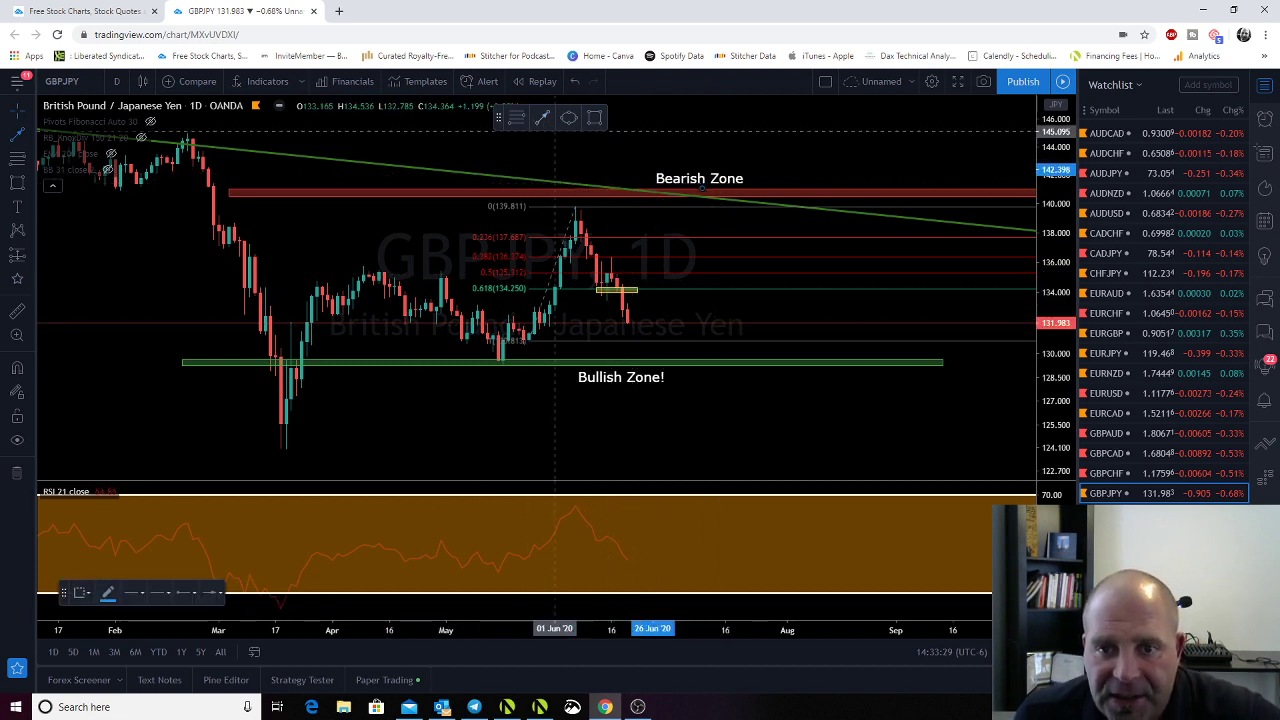
click(632, 322)
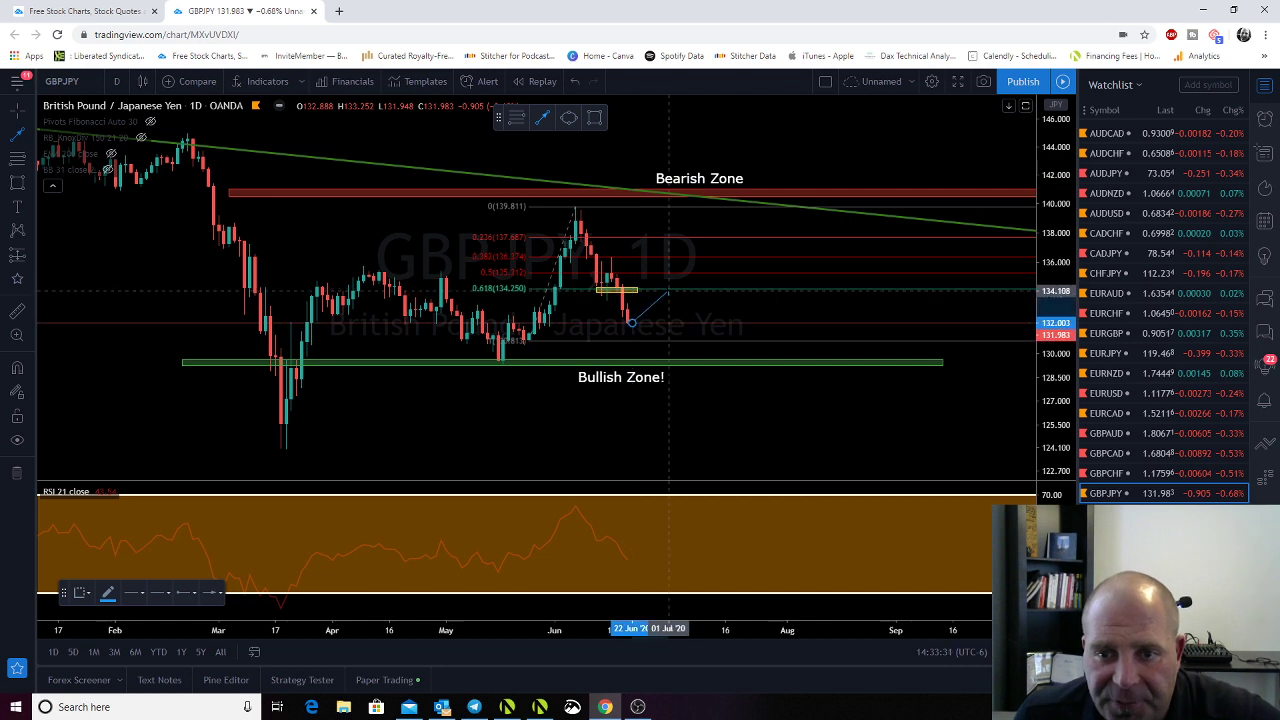
click(668, 290)
Draw a falling GBPJPY arrow from 3 July, about 134.196, to the green zone at 15 July, about 129.505, and extend the yellow zone to 10 July
click(541, 119)
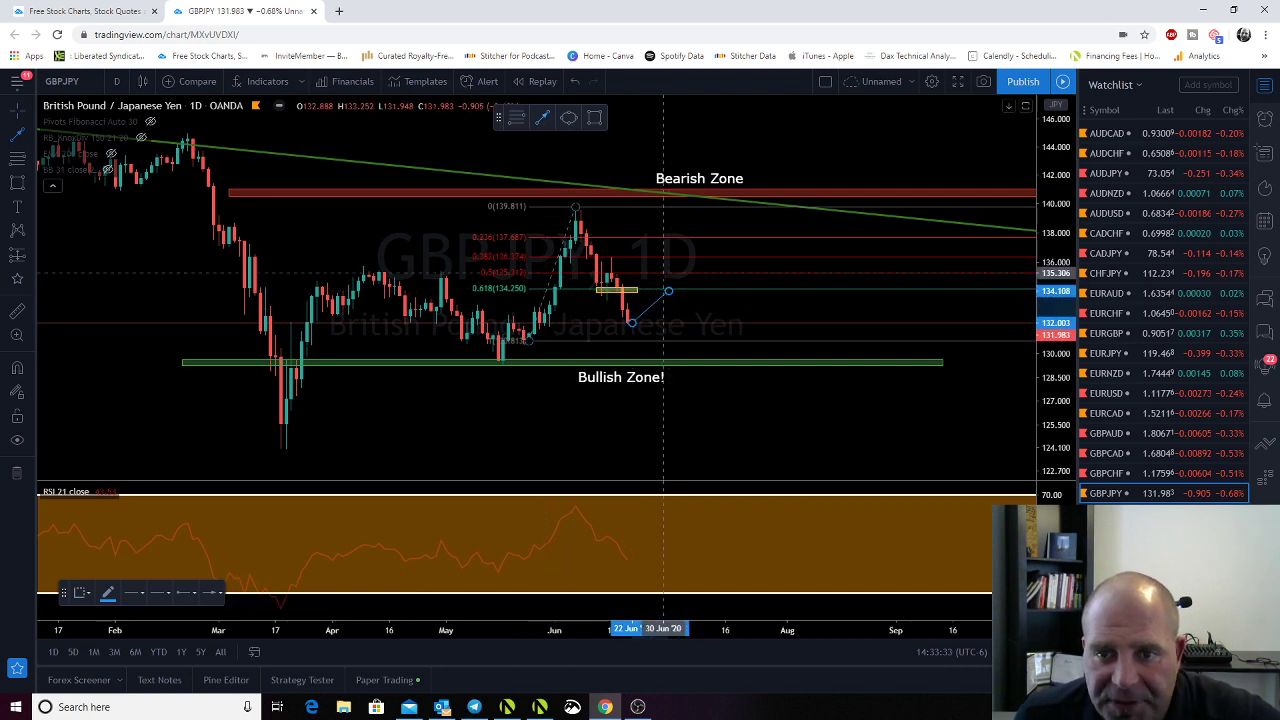
click(678, 290)
double_click(720, 360)
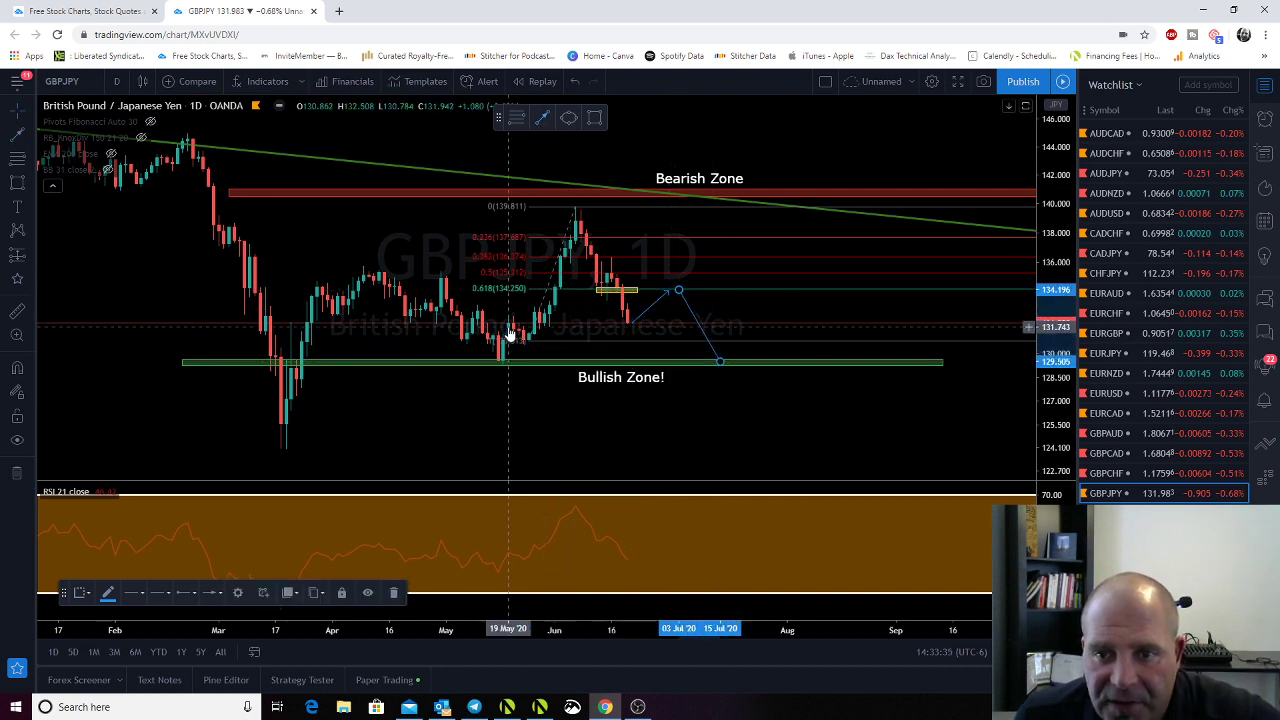
drag(636, 290, 668, 290)
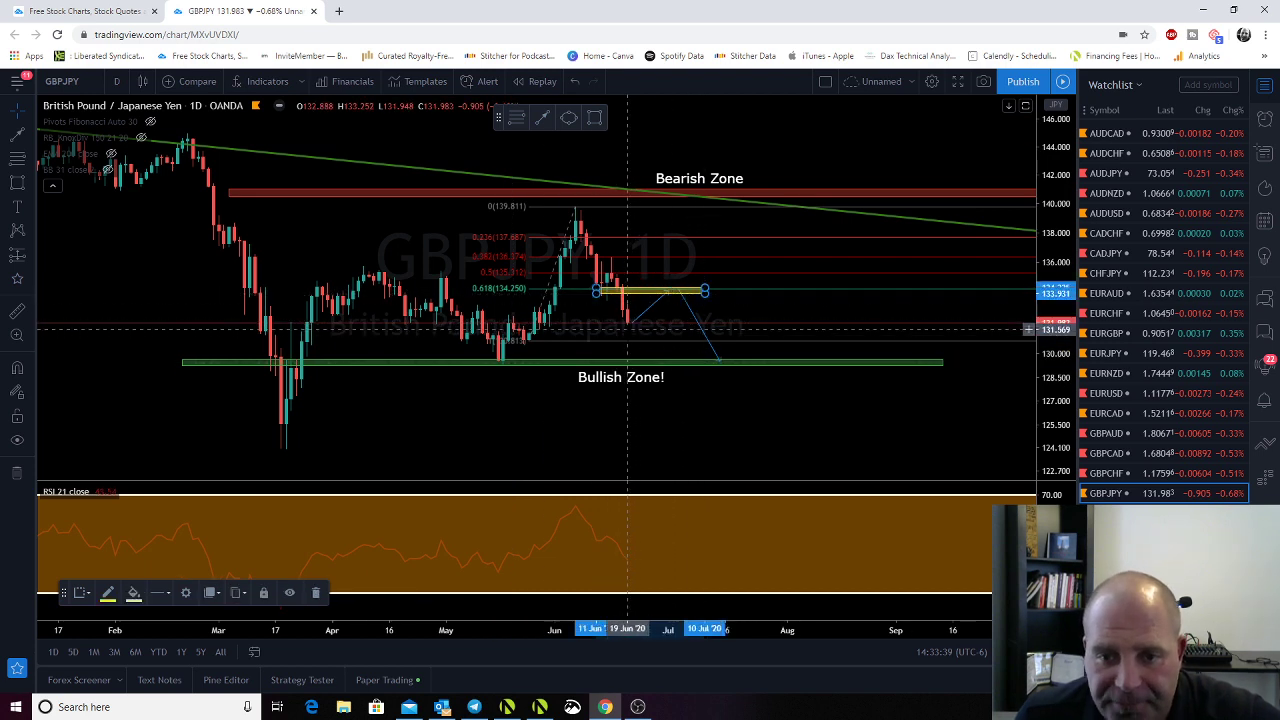
On GBPJPY, shift the Bullish Zone label to 11 June and make the green zone span 25 February to 17 September
drag(622, 376, 643, 377)
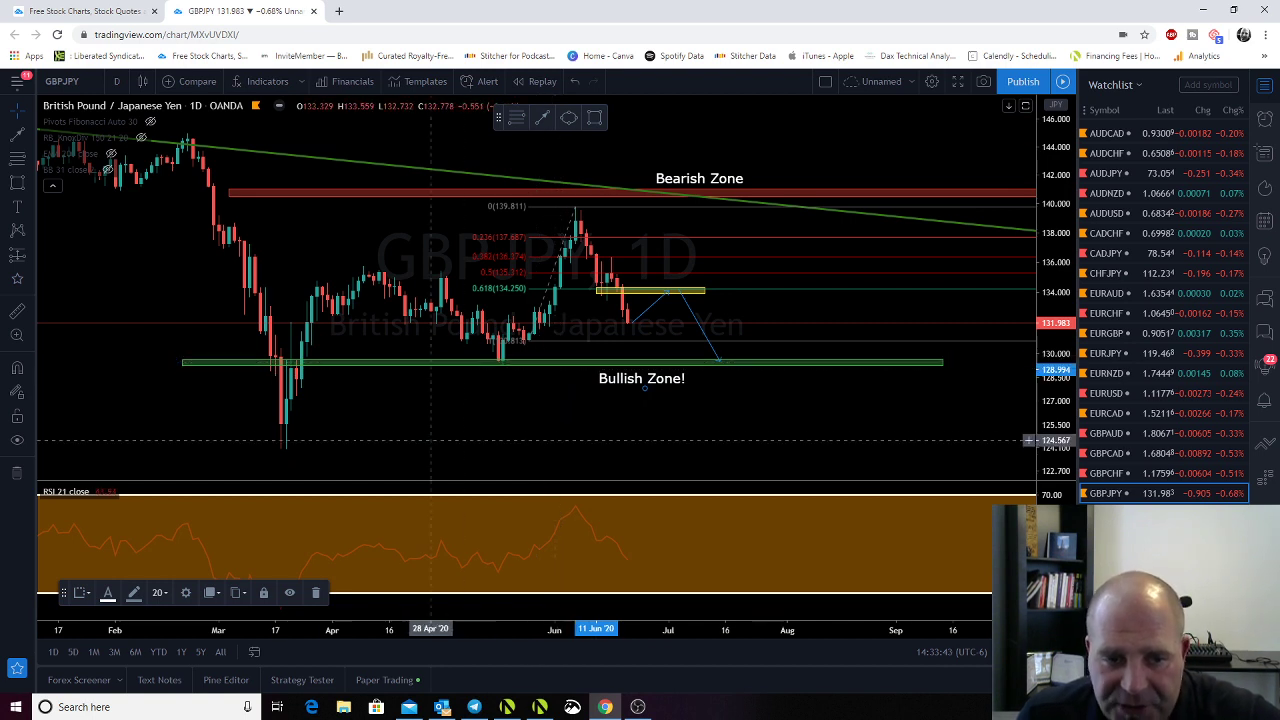
click(313, 366)
mouse_move(313, 374)
mouse_down()
mouse_move(295, 430)
mouse_move(326, 366)
mouse_up()
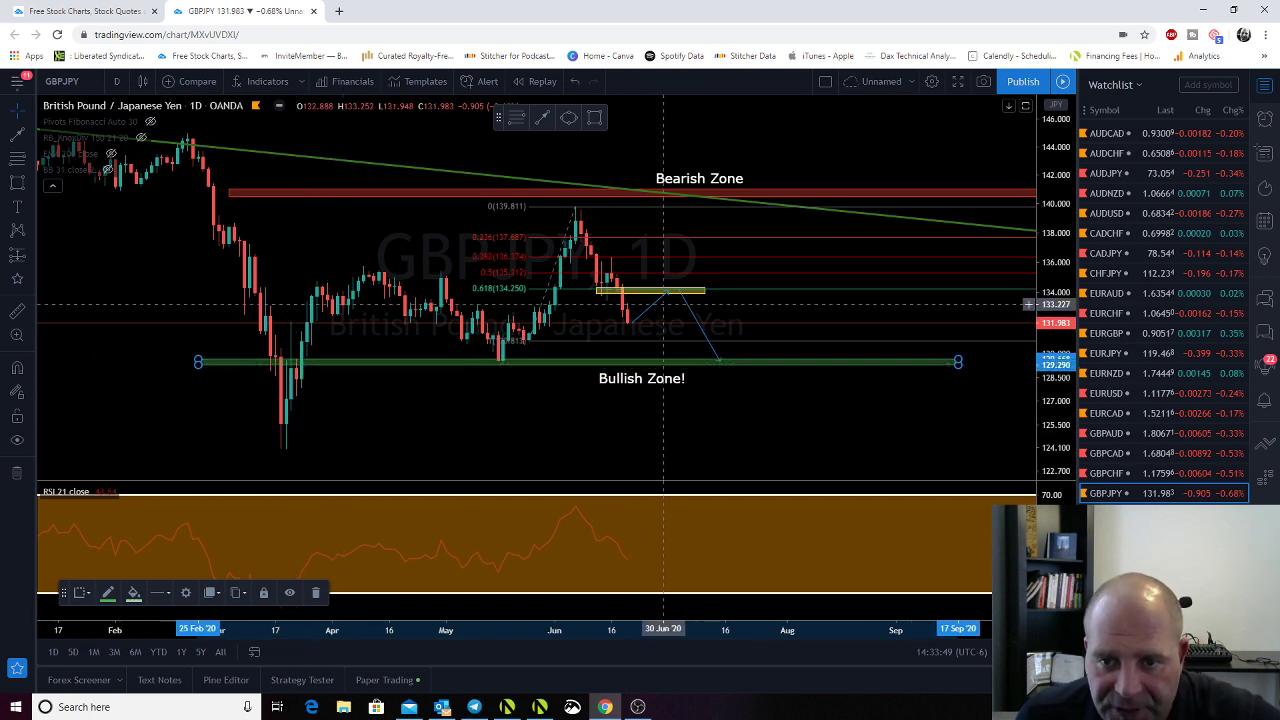
Start the falling GBPJPY arrow at 2 July, about 134.063, and move the Bullish Zone label to 25 June, about 128.446
click(679, 293)
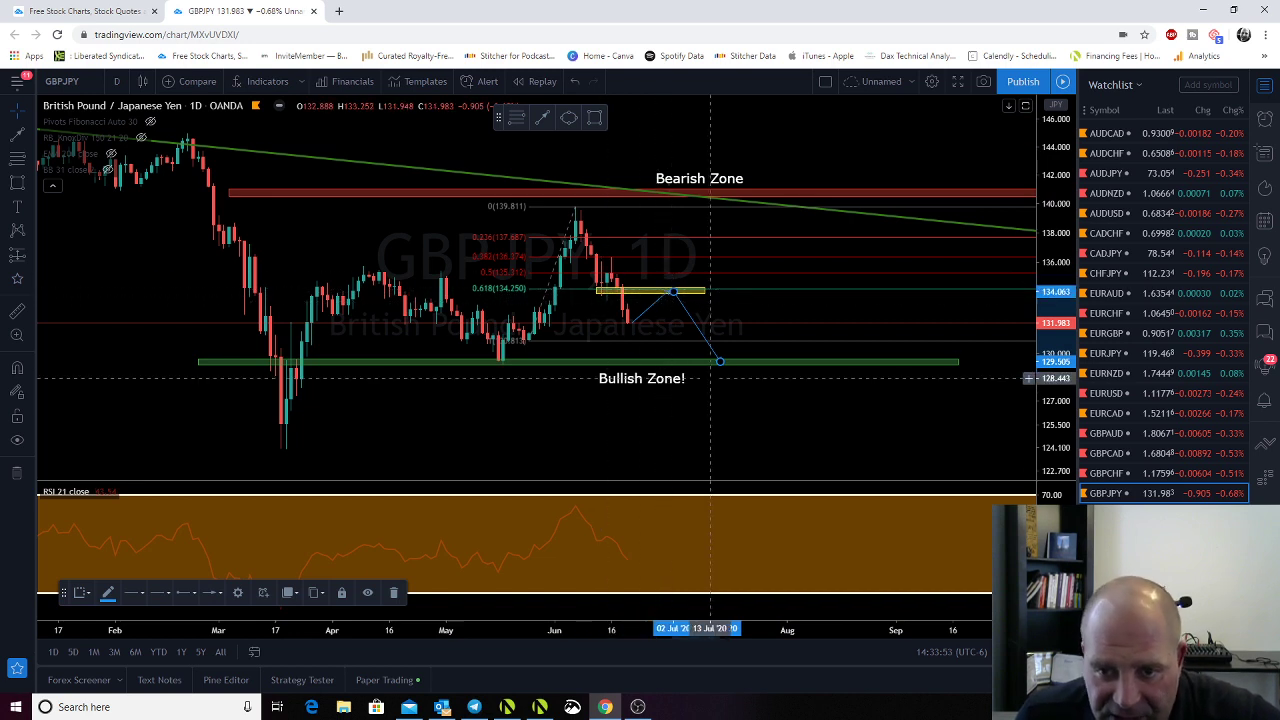
drag(606, 378, 658, 384)
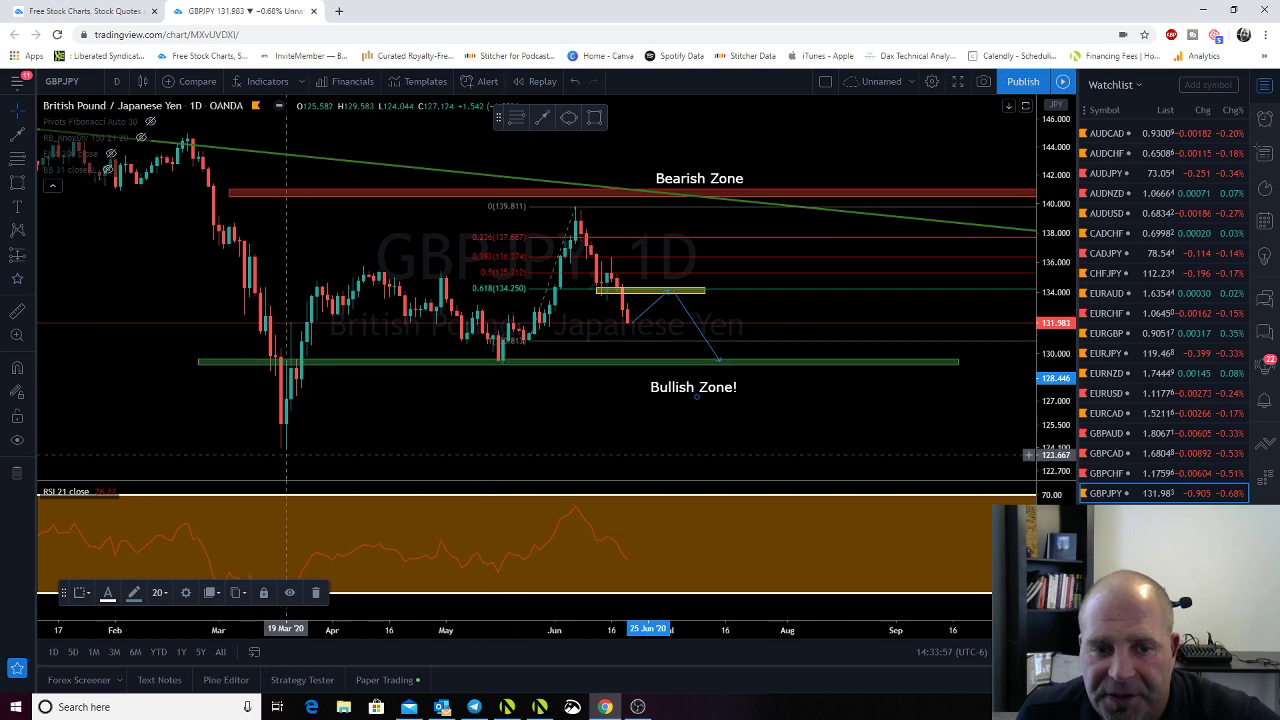
On GBPNZD, lower the green zone to the July 2019 lows, about 1.847, extend it forward, and move the Bullish Zone label below it at 24 June
scroll(1142, 430, down, 1)
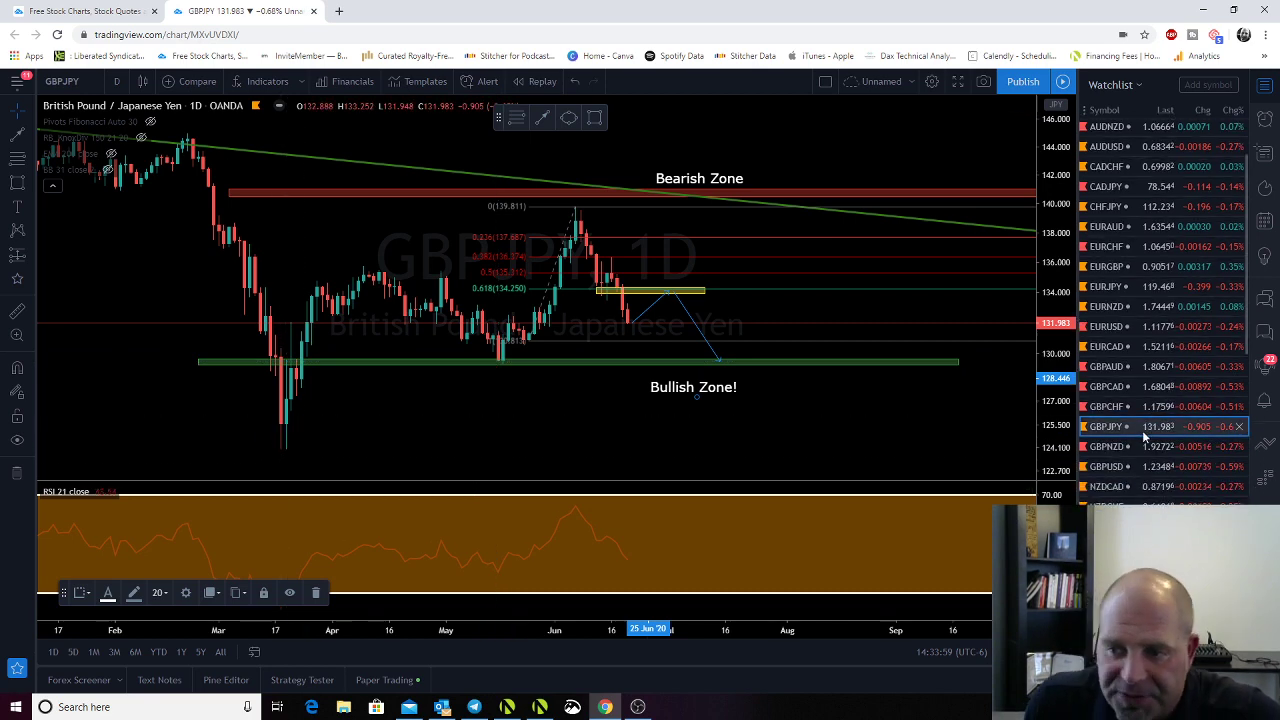
scroll(1142, 430, down, 3)
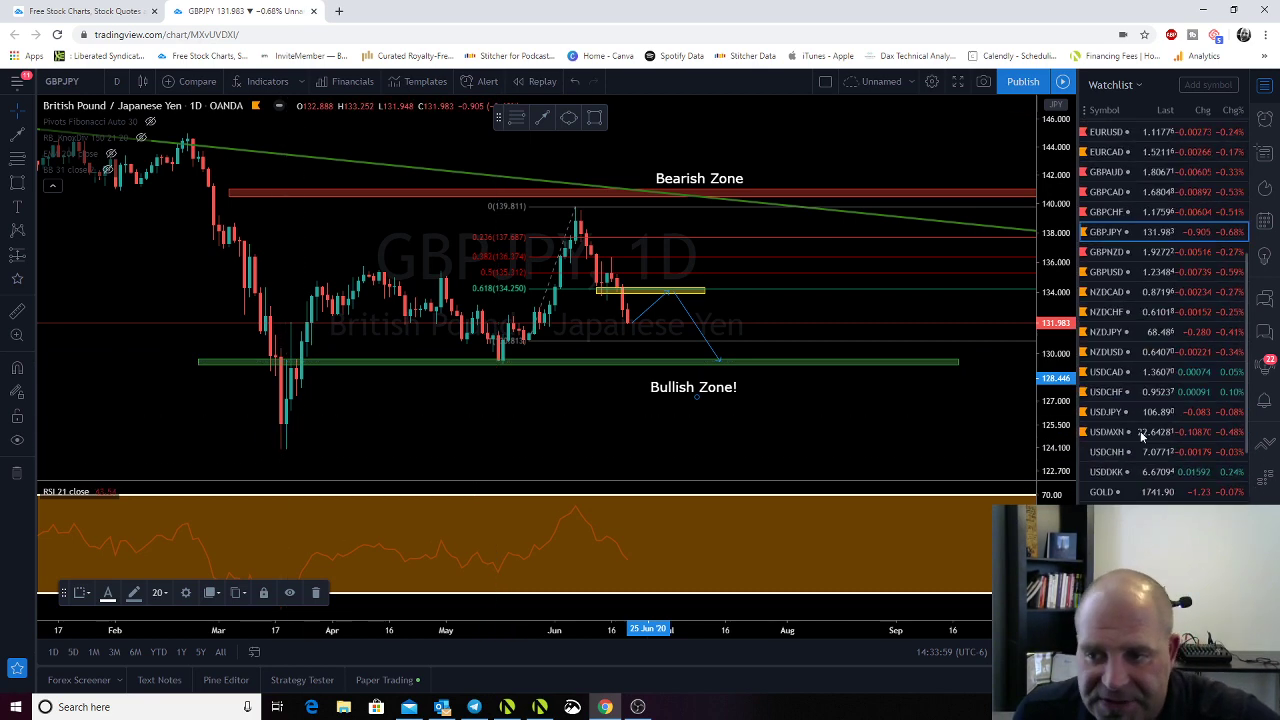
click(1122, 250)
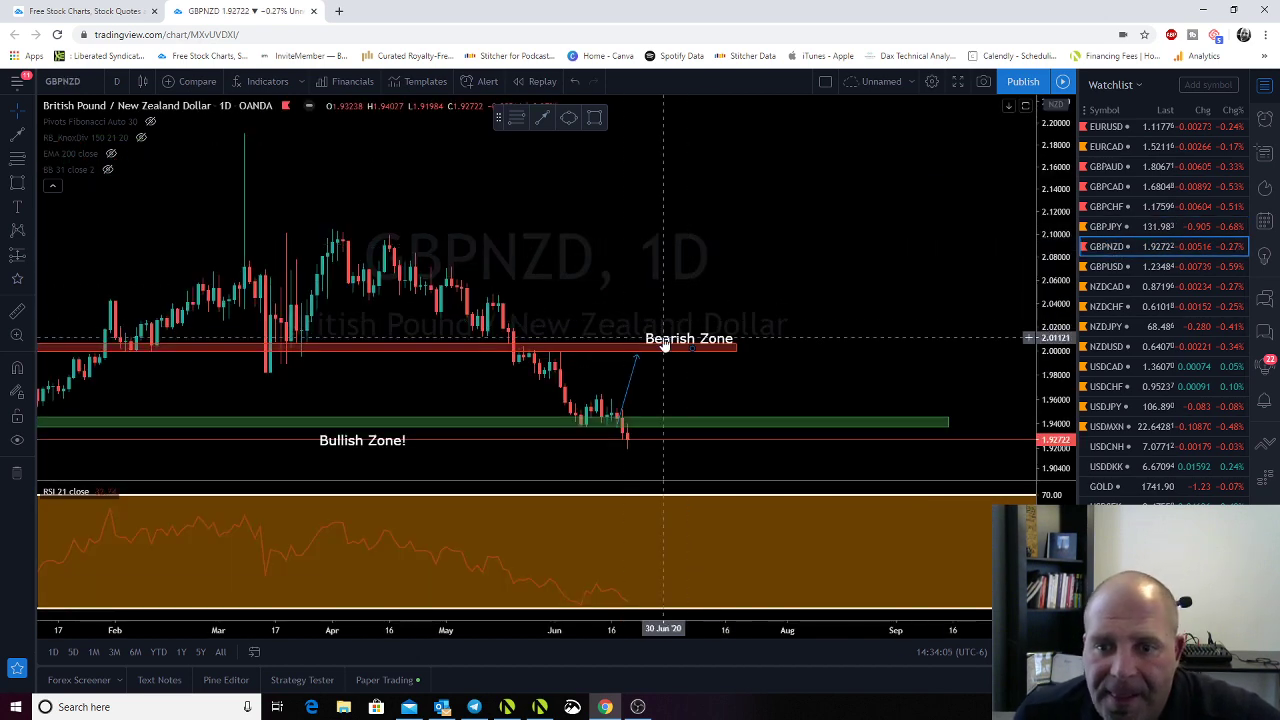
click(663, 343)
scroll(571, 434, down, 5)
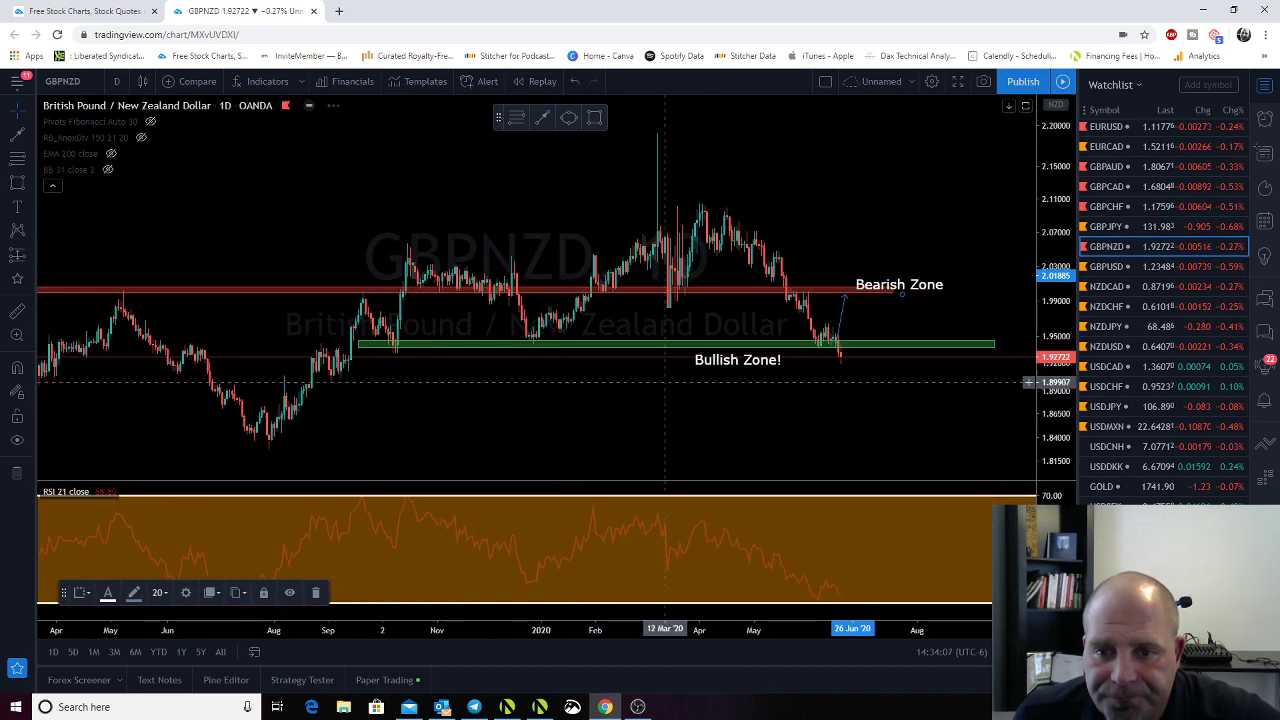
drag(737, 359, 858, 394)
click(533, 350)
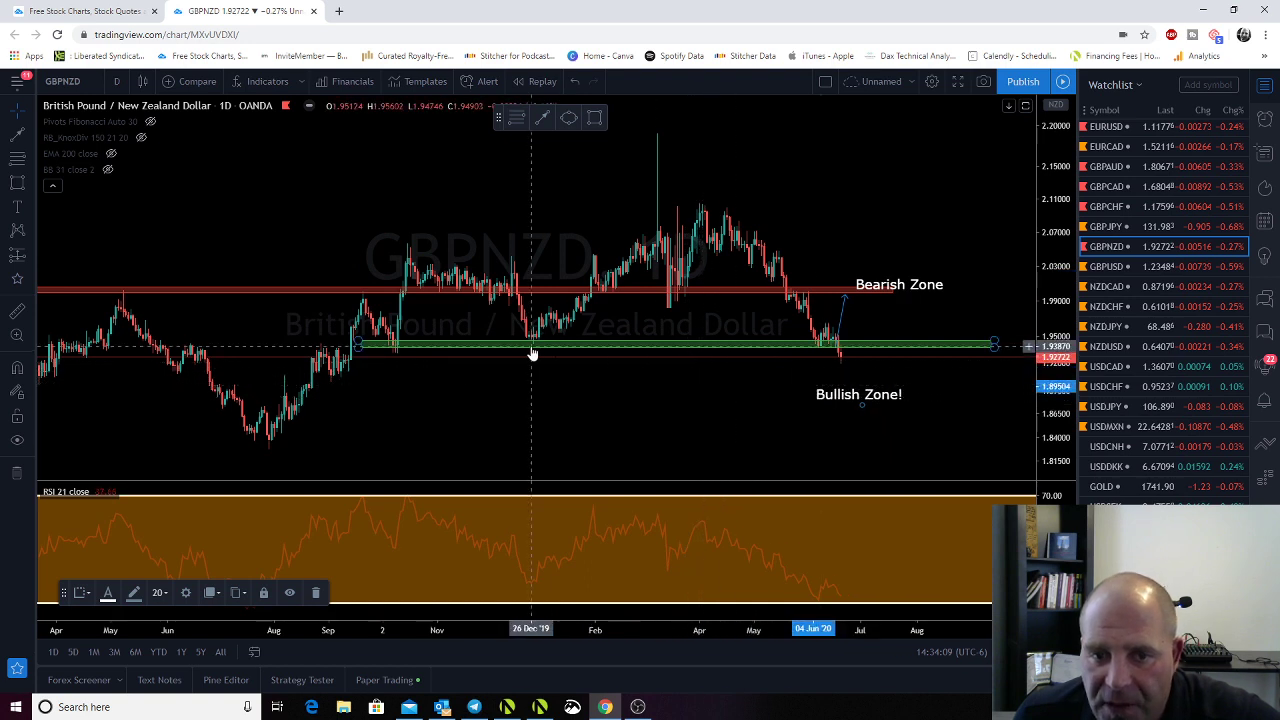
drag(534, 354, 409, 438)
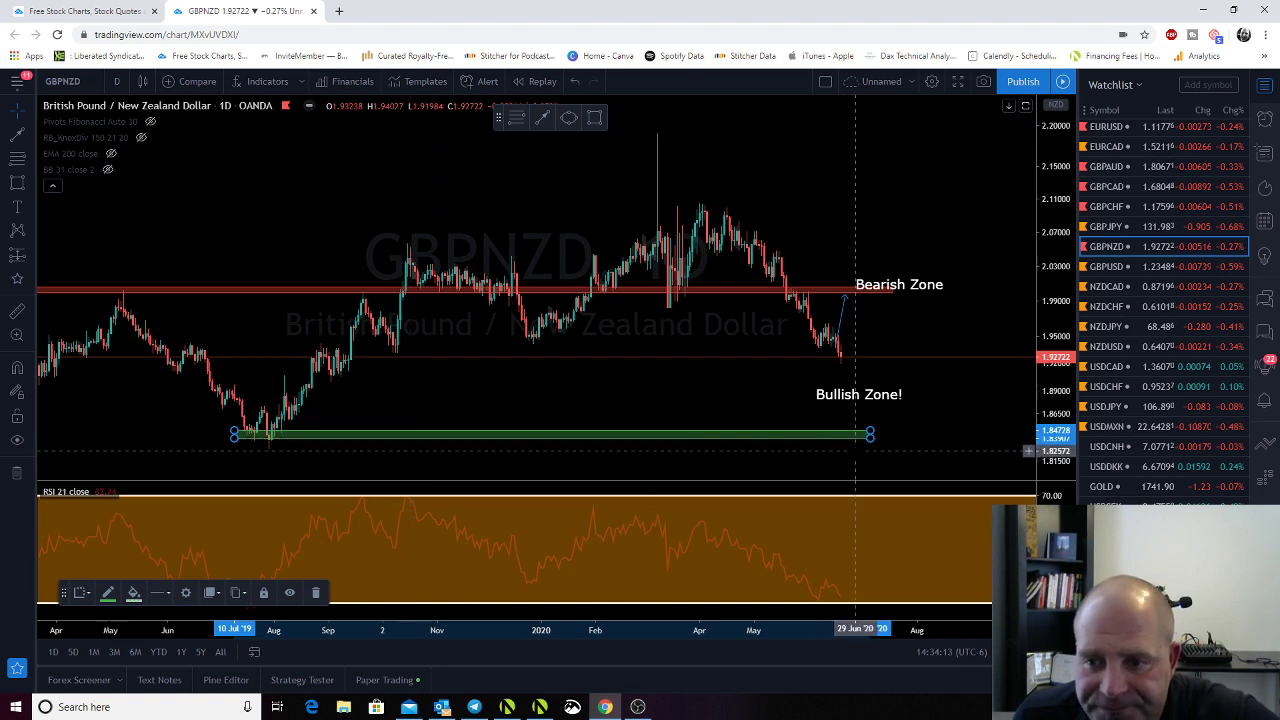
drag(871, 436, 1005, 434)
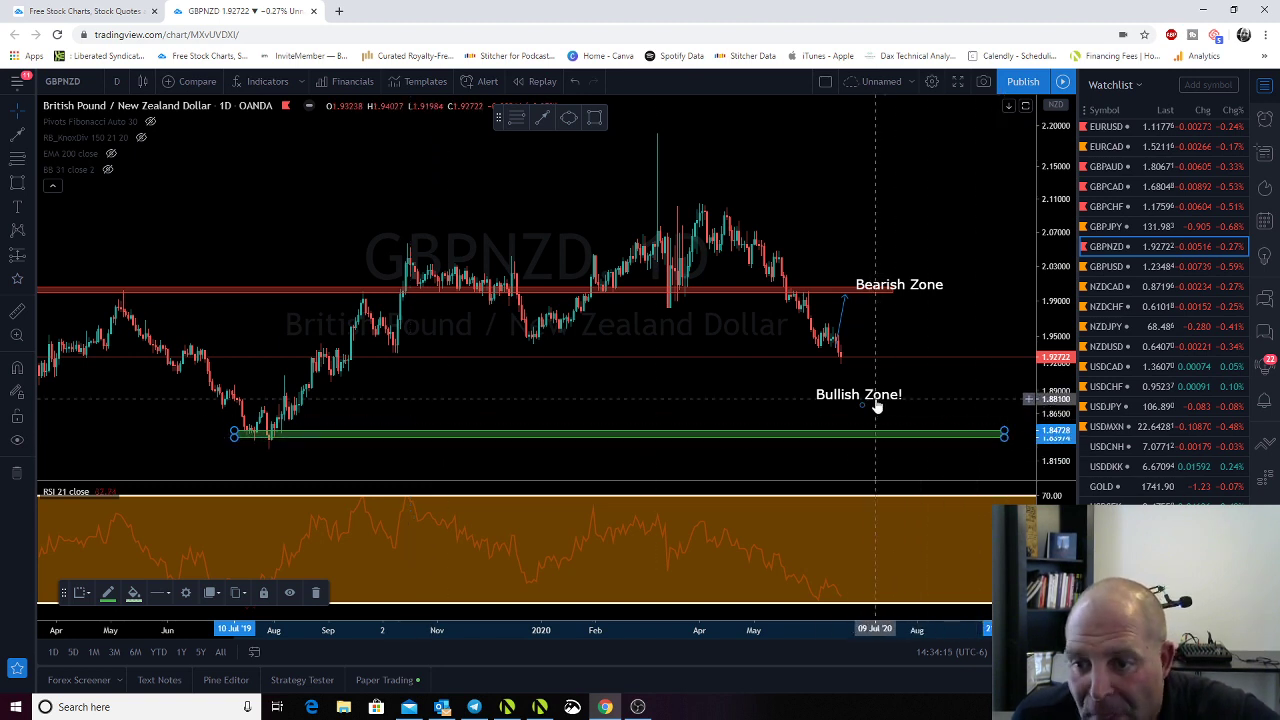
drag(877, 400, 913, 451)
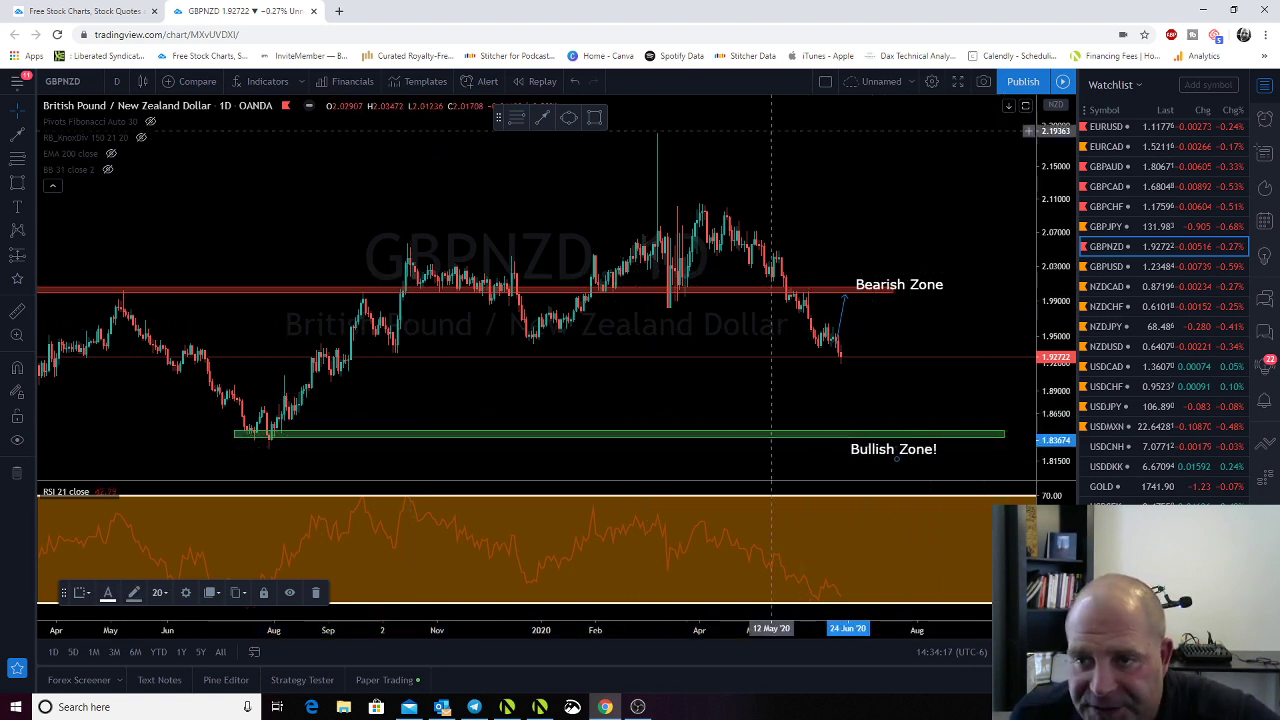
Draw a yellow zone on GBPNZD near 1.95 from 23 December 2019 to 26 August 2020 and delete the old rising arrow
click(594, 118)
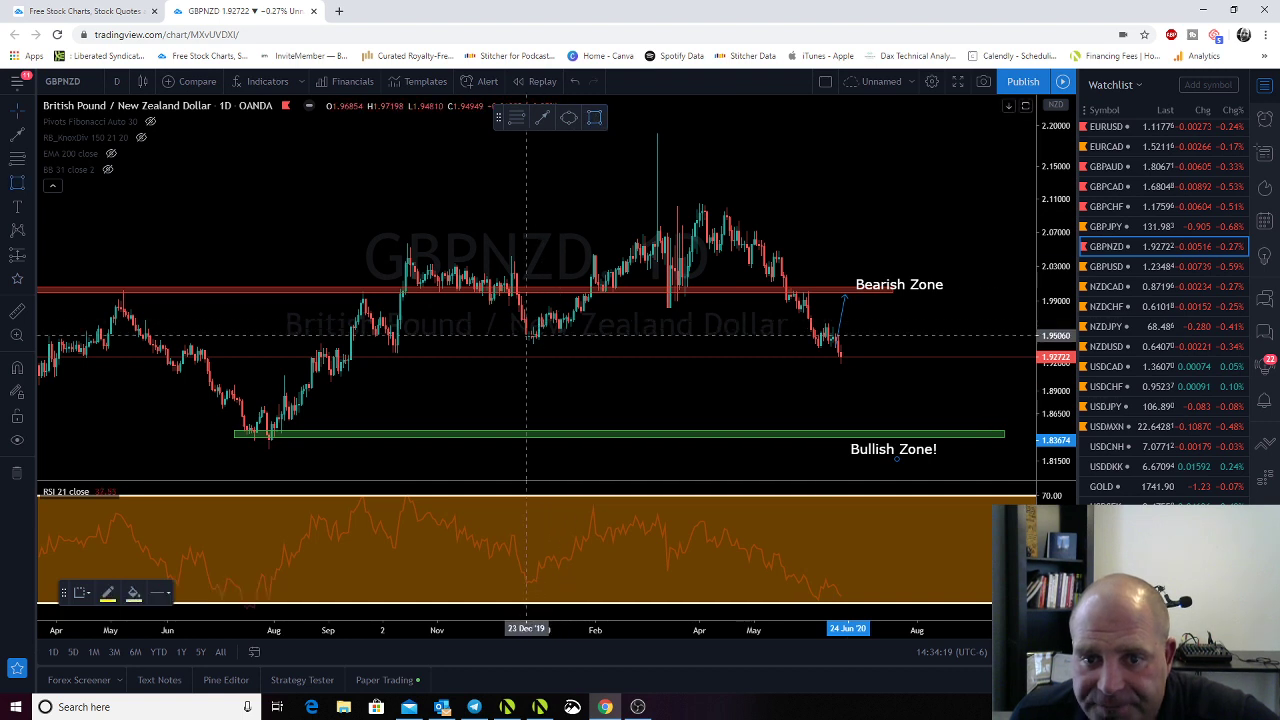
drag(527, 337, 958, 340)
click(840, 328)
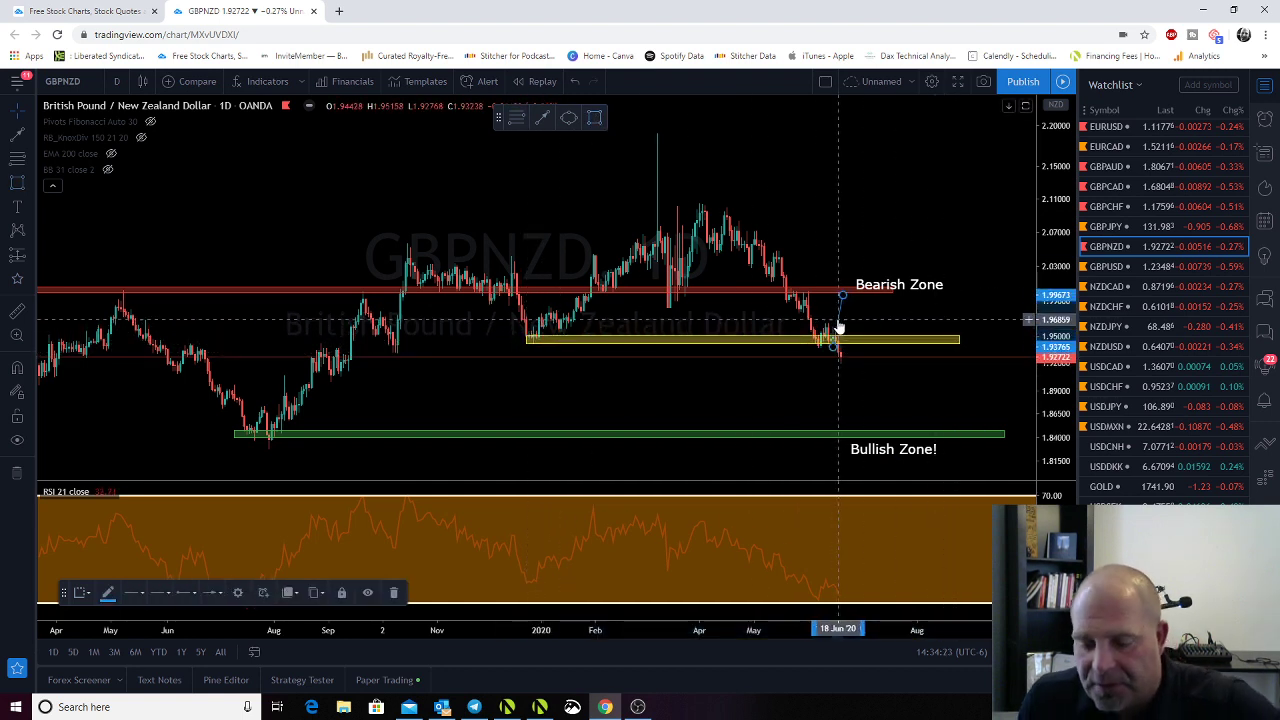
key(Delete)
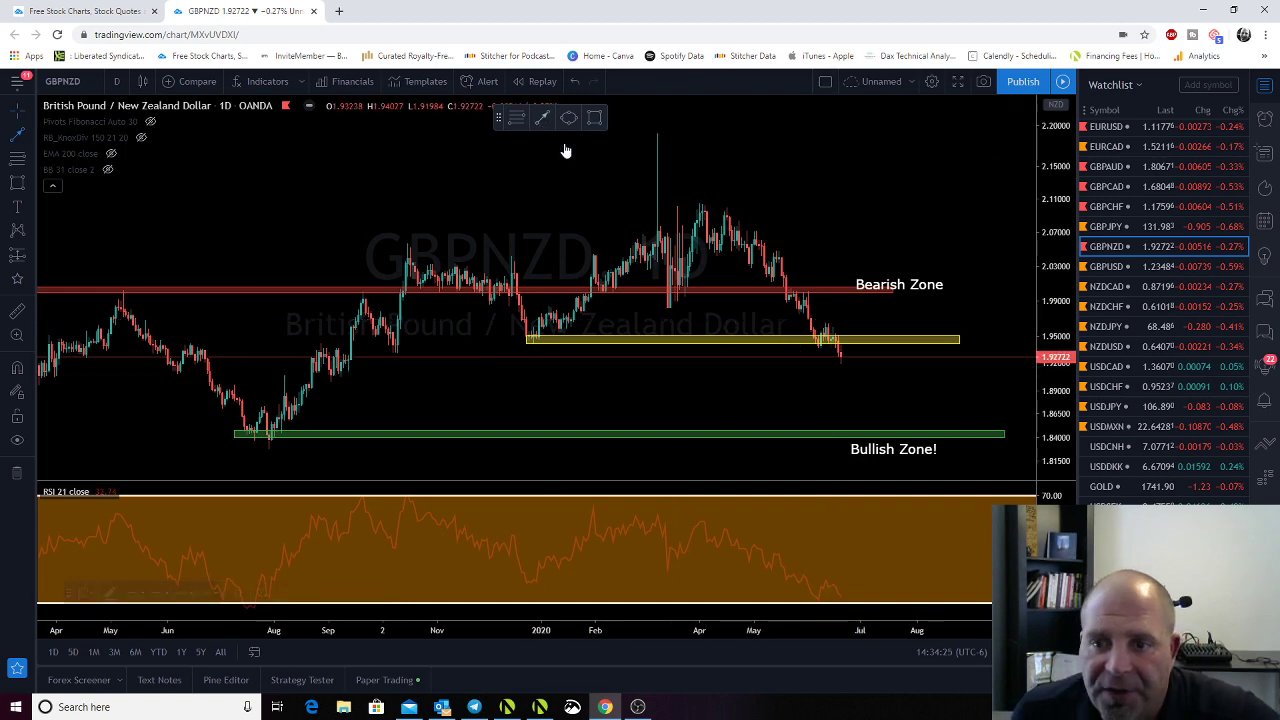
Draw a rising GBPNZD arrow into the yellow zone and a falling one down to the green zone, with the Bullish Zone label at its tip
click(542, 117)
mouse_move(845, 364)
mouse_down()
mouse_move(862, 340)
mouse_move(906, 447)
mouse_move(928, 446)
mouse_up()
click(542, 117)
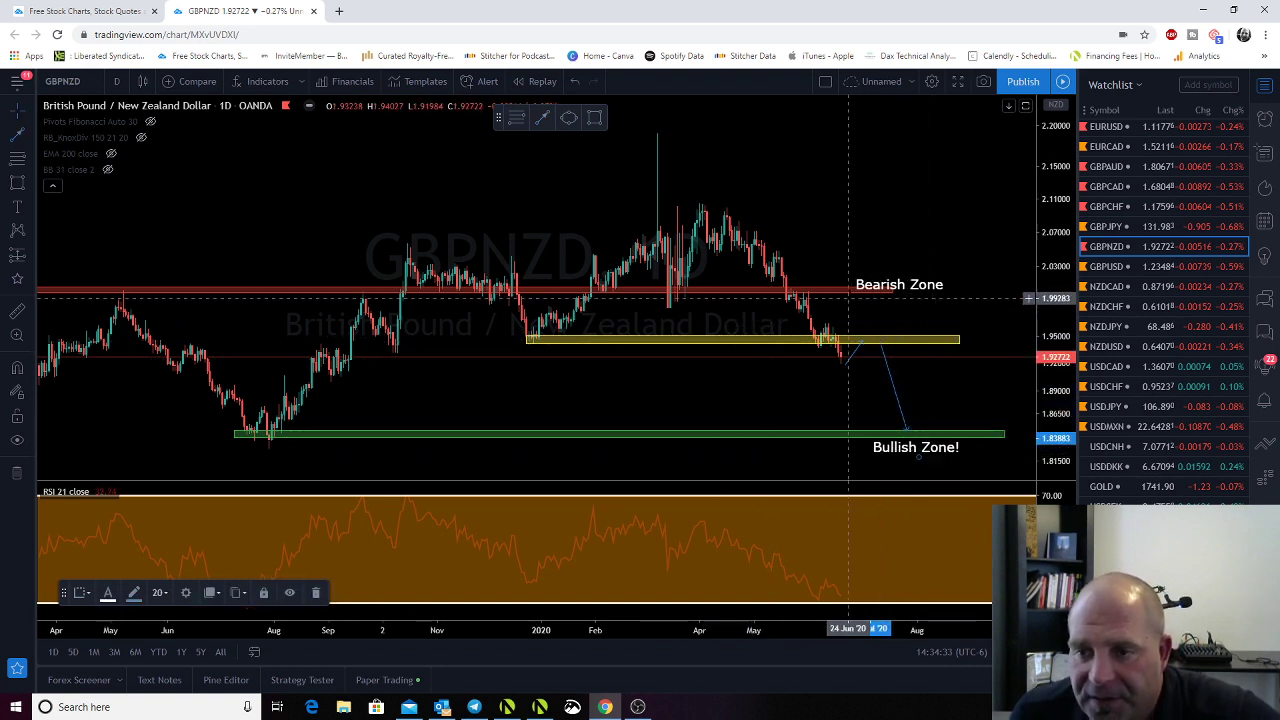
On GBPNZD, lower the yellow zone to about 1.886–1.895 and the red zone to about 1.947, thickening the red zone and moving the Bearish Zone label down
drag(872, 287, 886, 324)
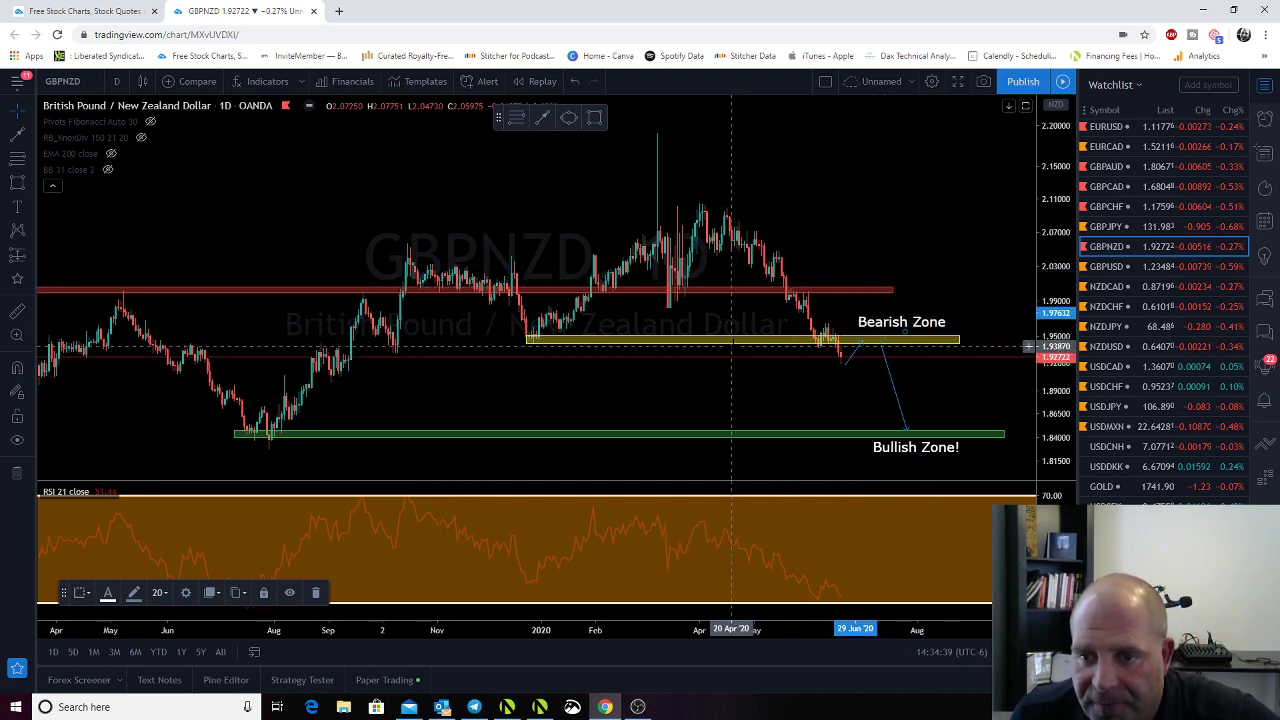
drag(733, 341, 734, 392)
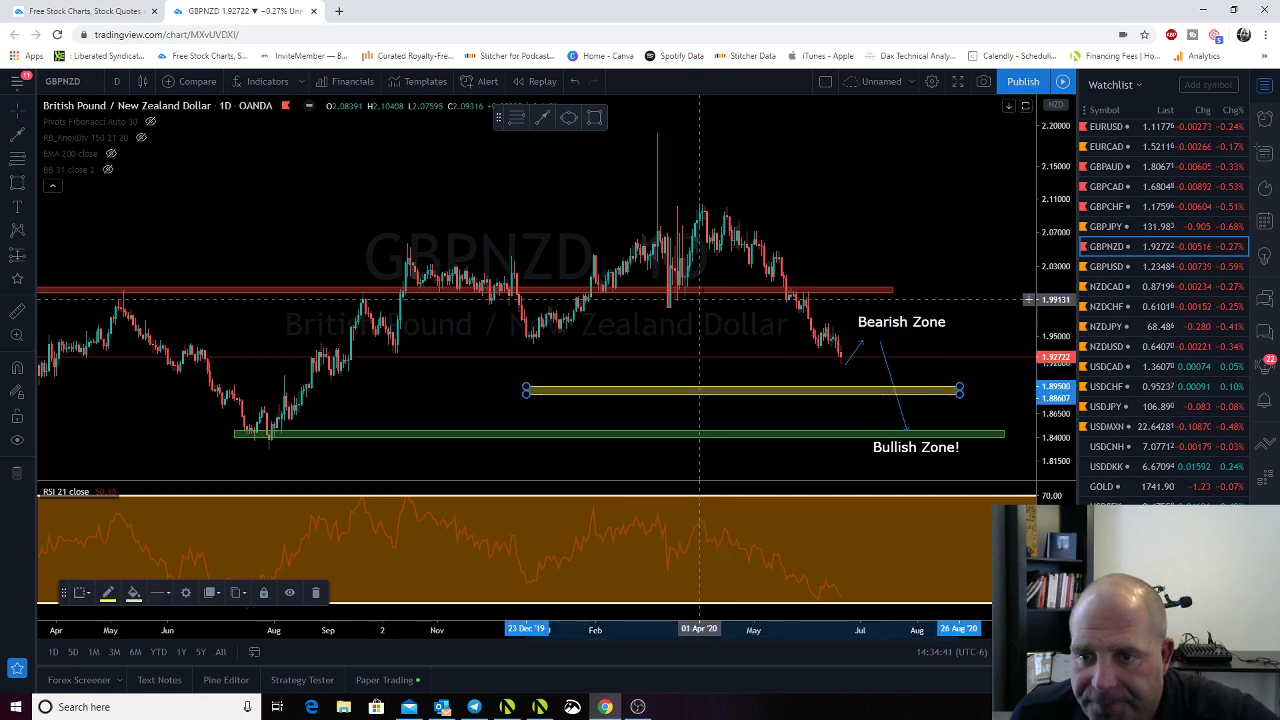
drag(700, 293, 779, 344)
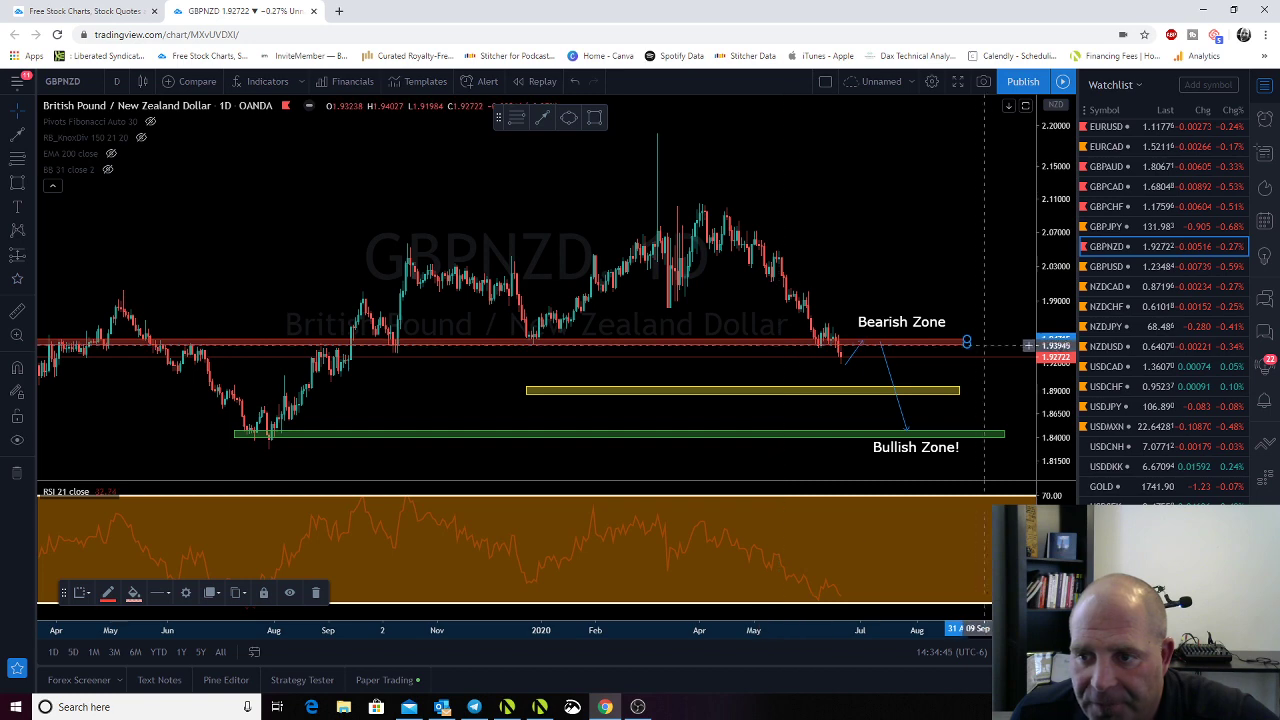
drag(966, 347, 966, 352)
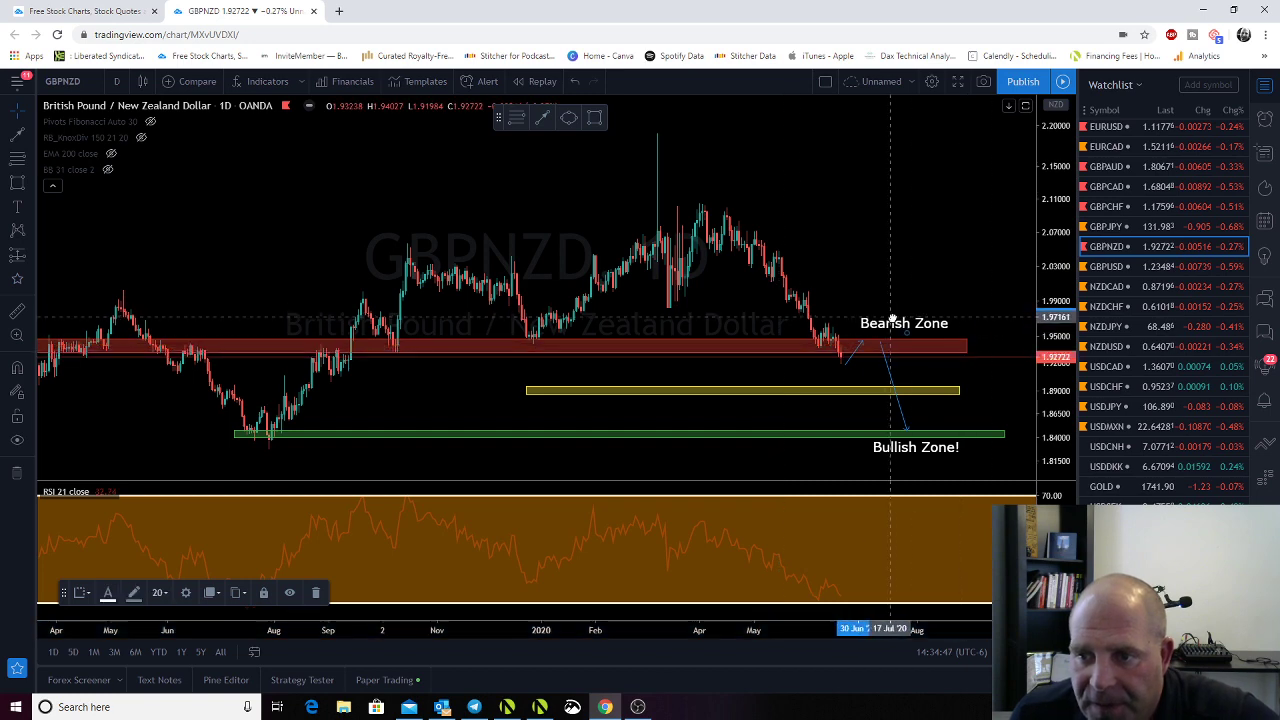
Center the Bearish Zone label over the falling arrow's start and run the rising arrow from 24 June, about 1.91292, to 10 July, about 1.94390
drag(894, 320, 903, 328)
click(858, 354)
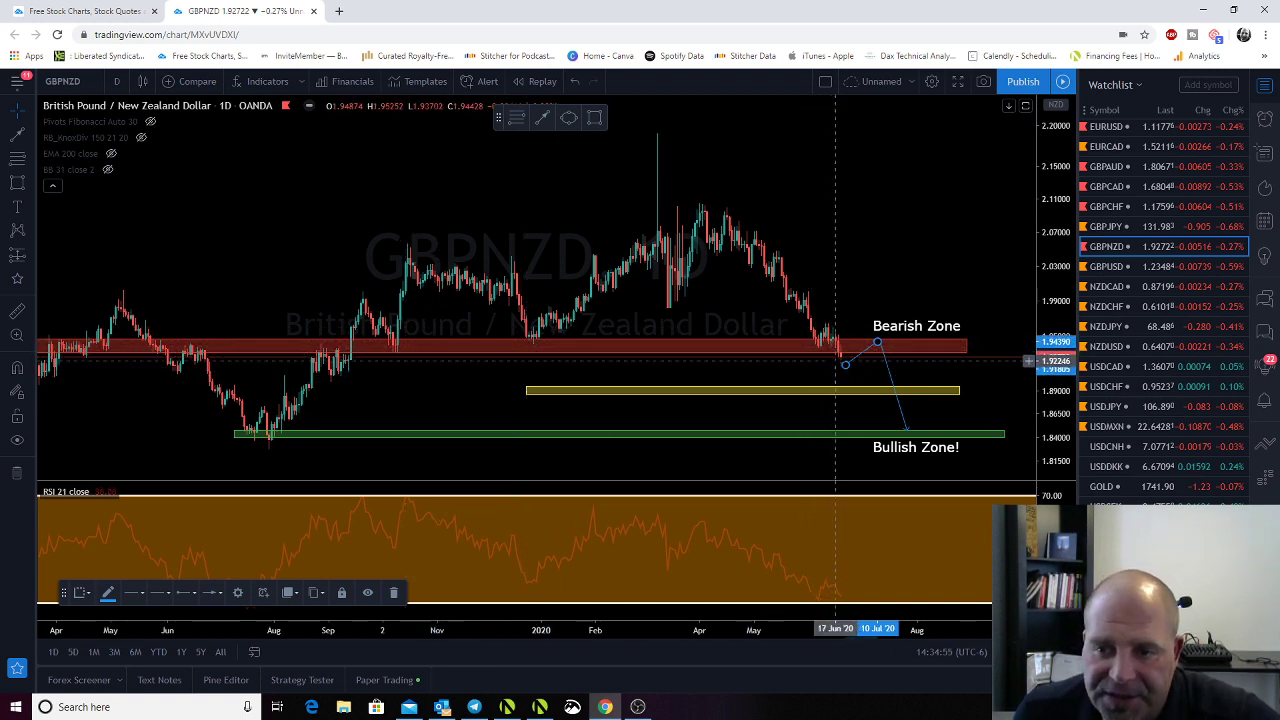
click(848, 368)
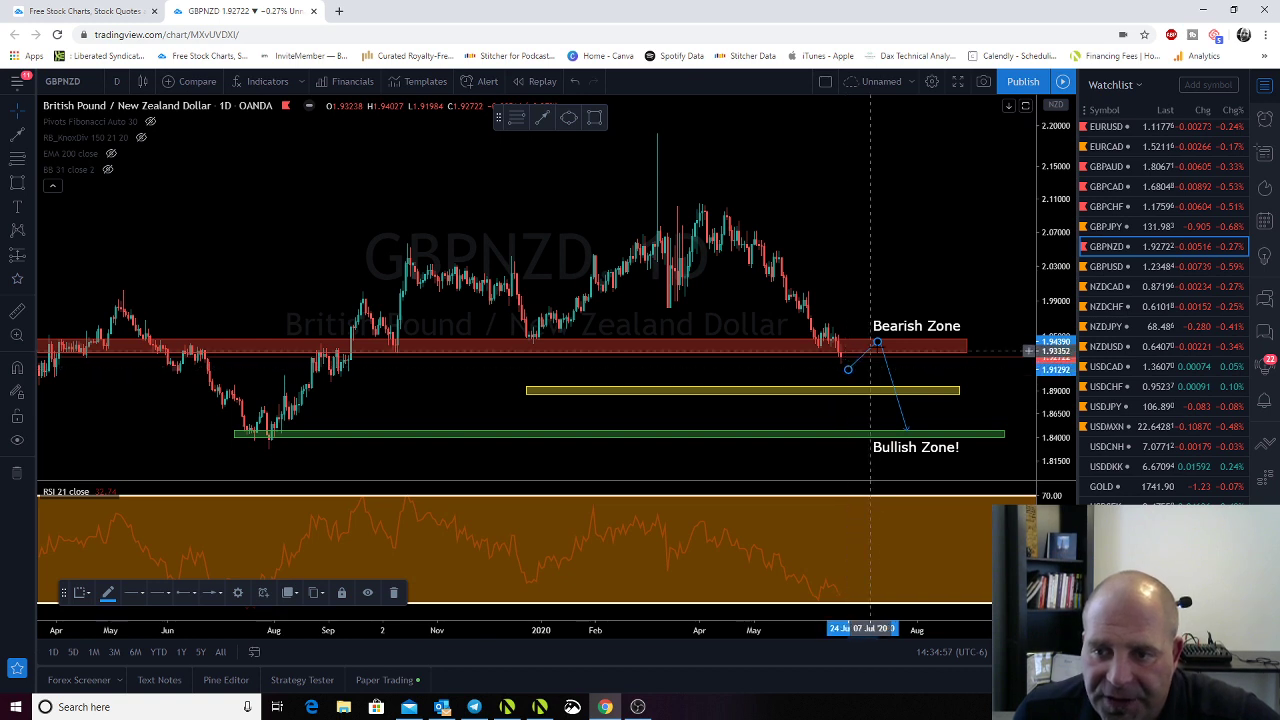
Set the GBPNZD red zone to about 1.93204–1.94568, ending 1 September, and stretch the yellow zone back to 20 August 2019 at about 1.895–1.901
click(966, 355)
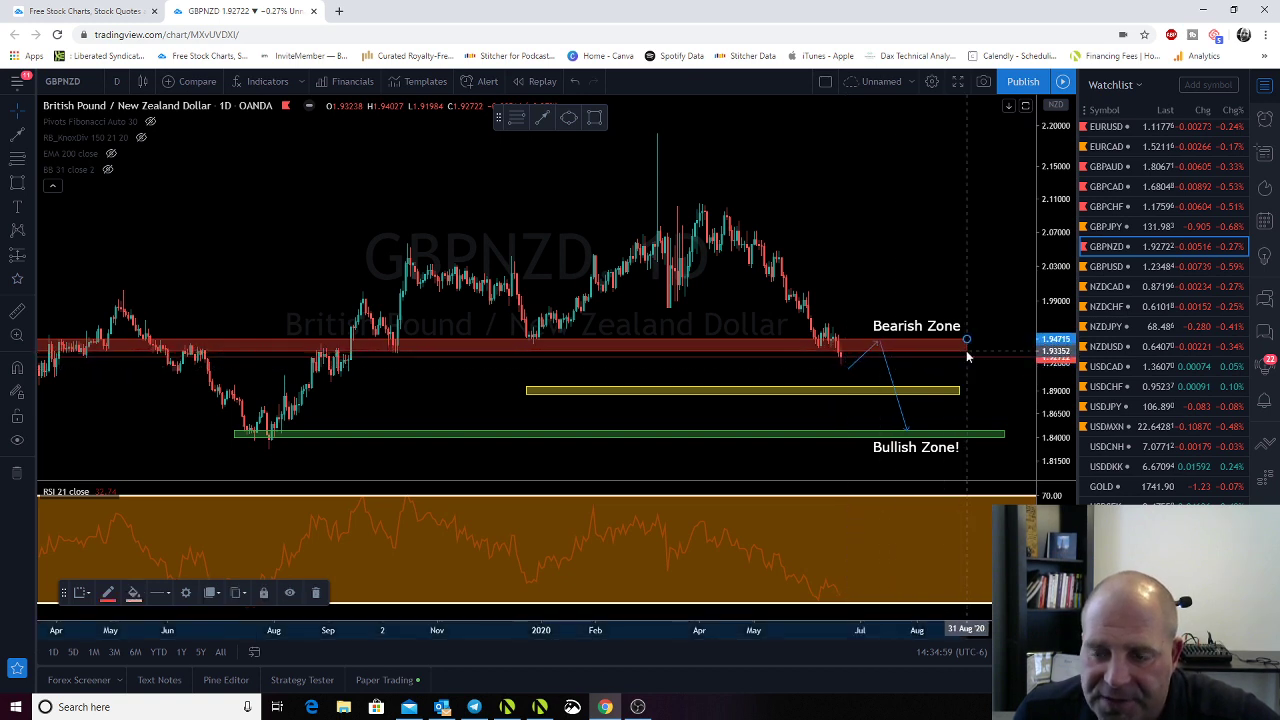
drag(941, 358, 944, 360)
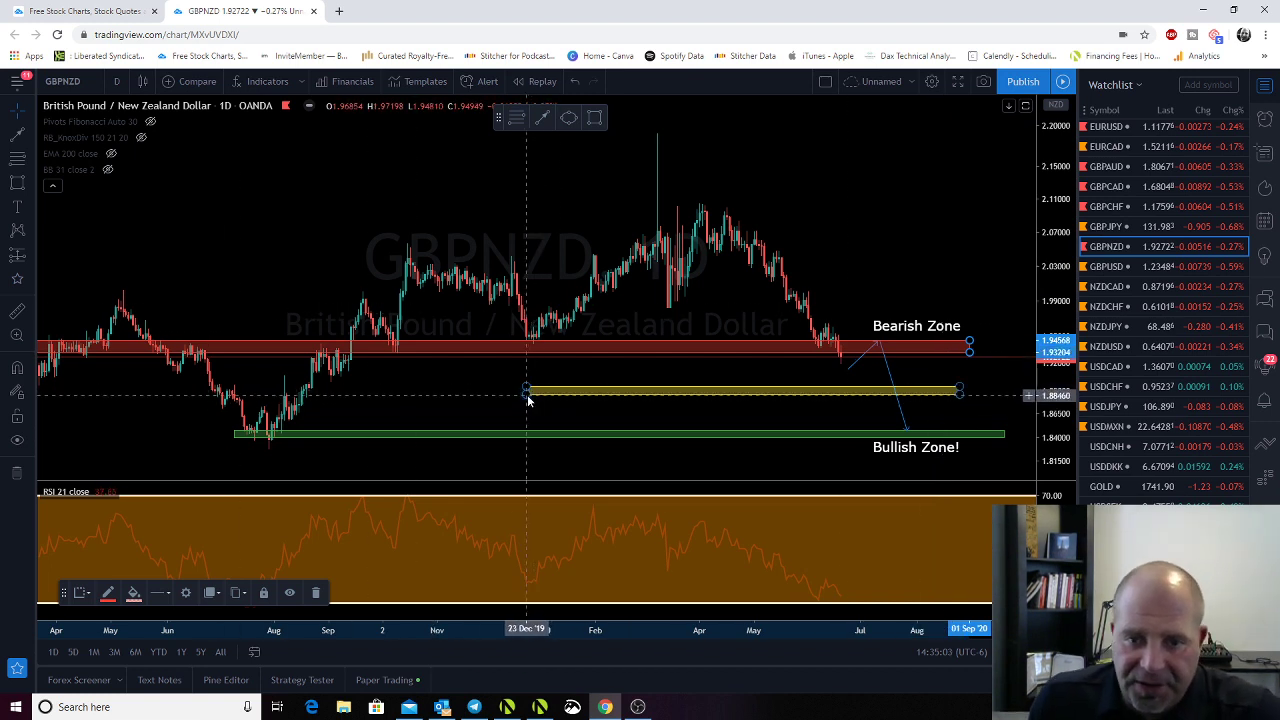
drag(528, 397, 307, 385)
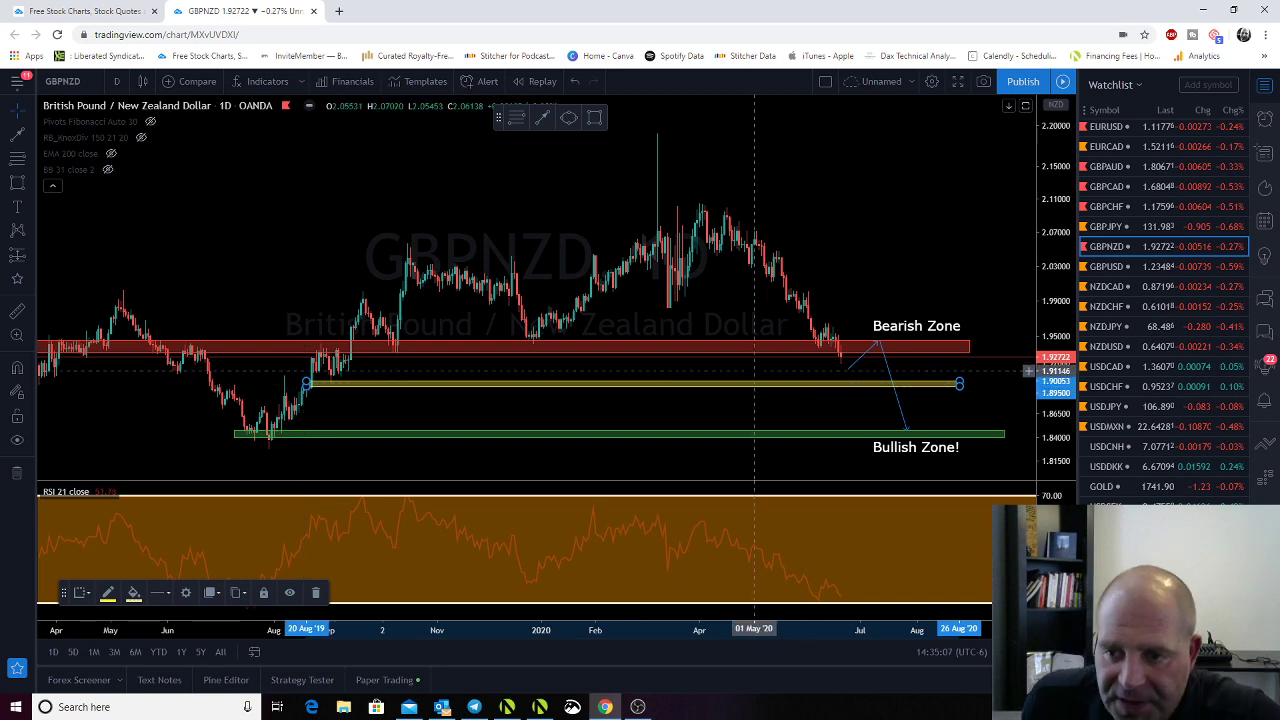
On GBPUSD, delete the Fibonacci retracement and the falling arrow beside the latest candles
key(Down)
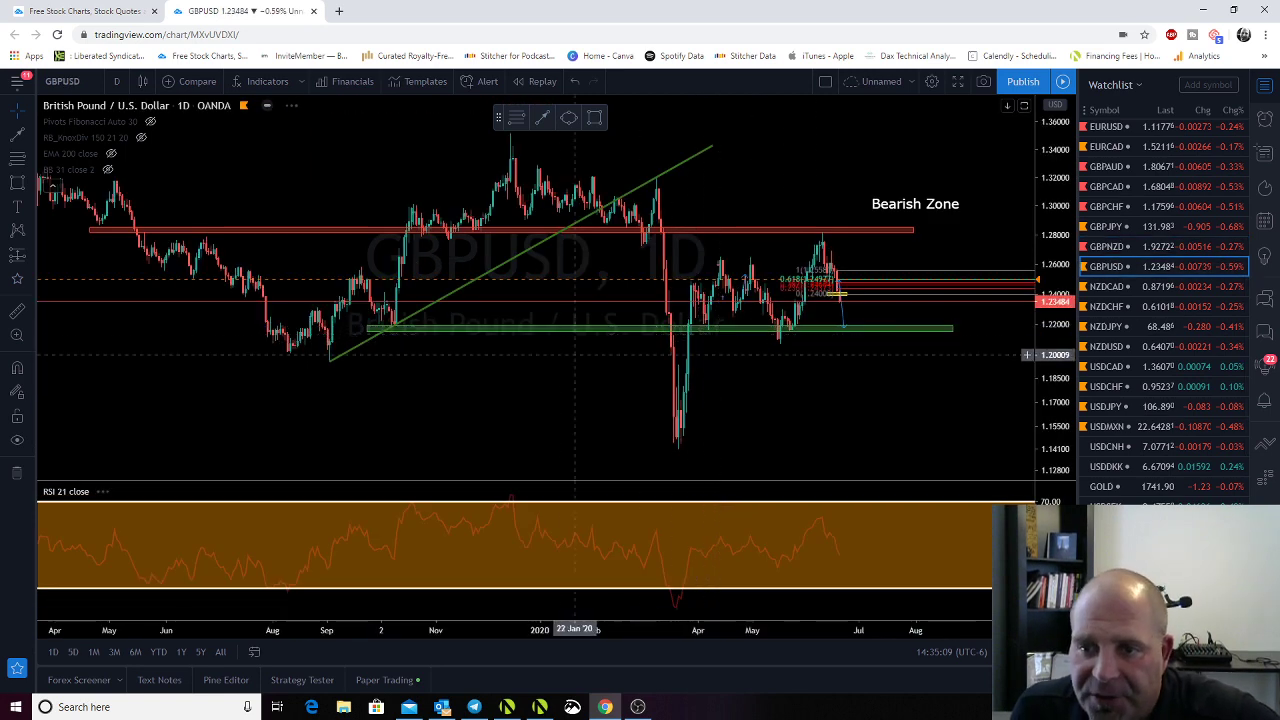
scroll(578, 330, right, 5)
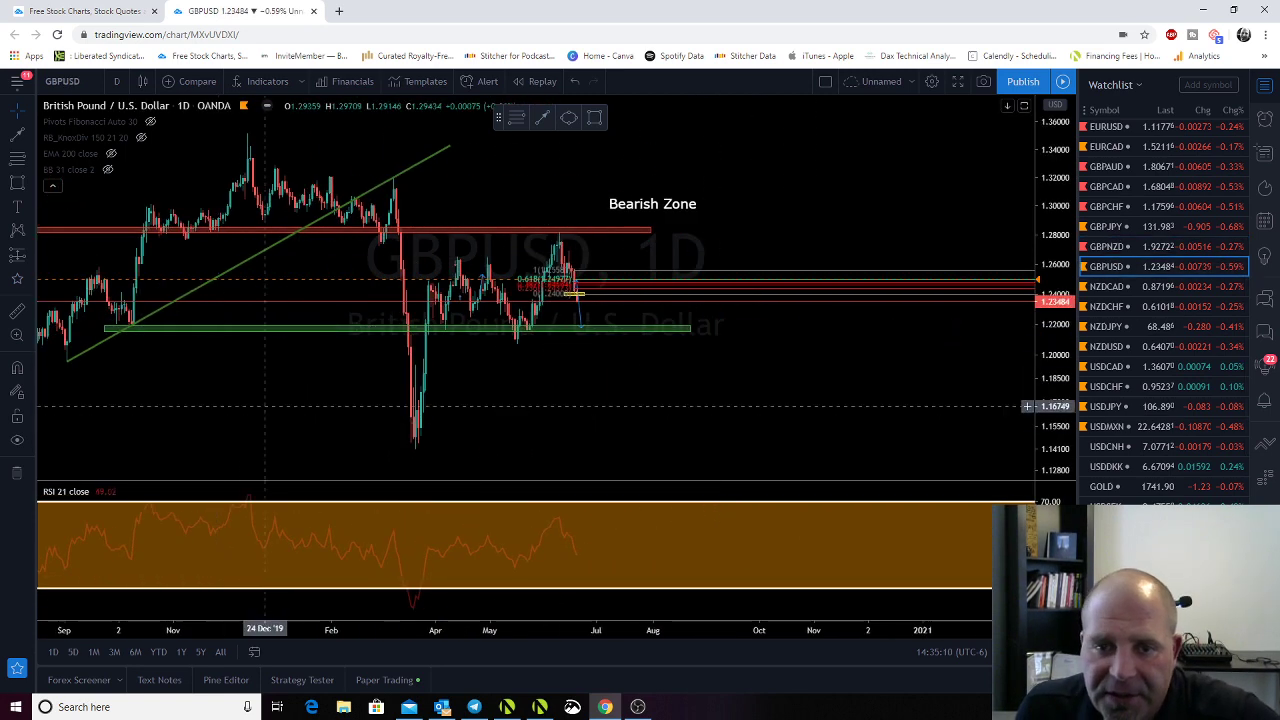
click(572, 272)
key(Delete)
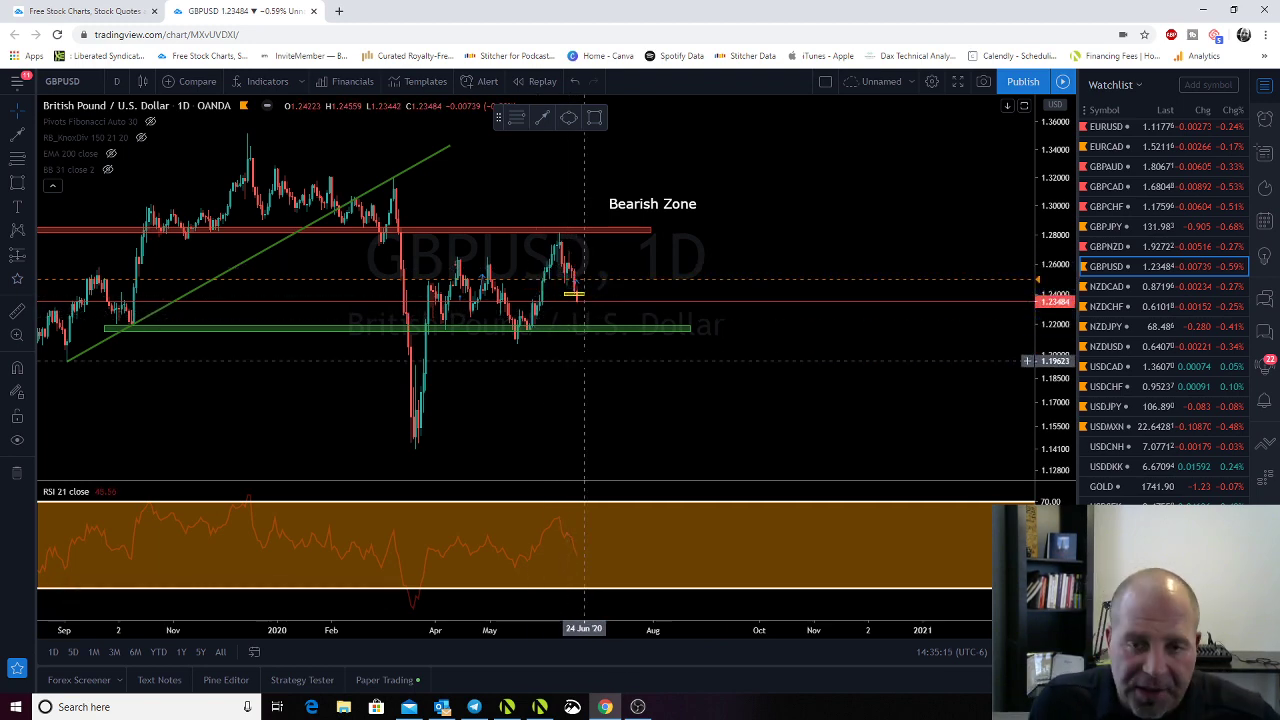
Lower the GBPUSD red zone to about 1.27540–1.27859, ending 4 August, and delete the short rising arrow at 19 June
scroll(580, 330, right, 3)
scroll(572, 370, up, 5)
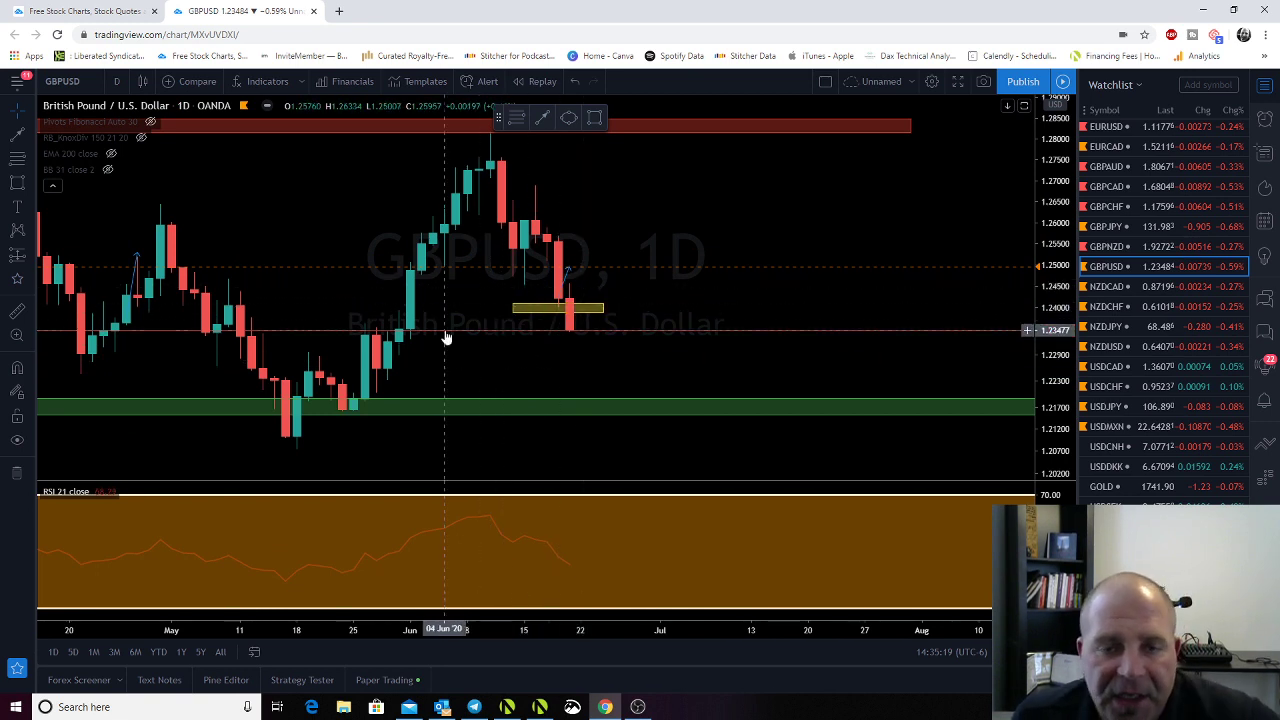
drag(443, 126, 471, 150)
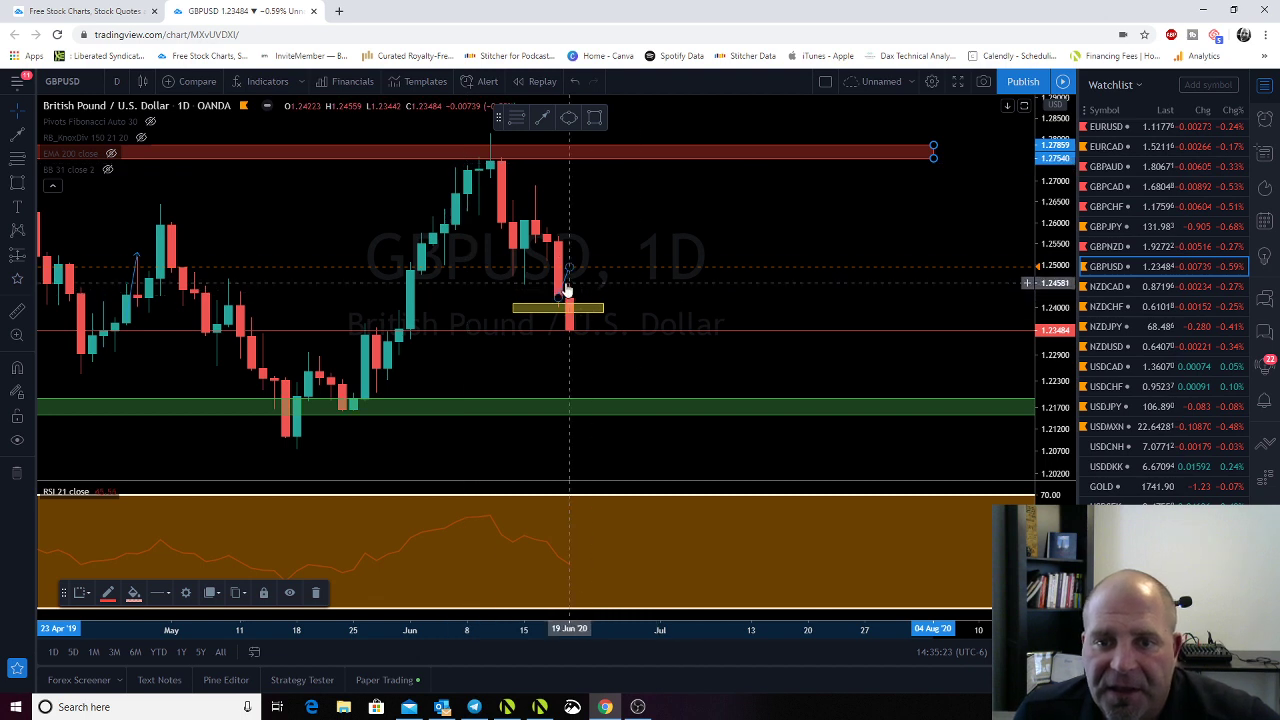
click(592, 322)
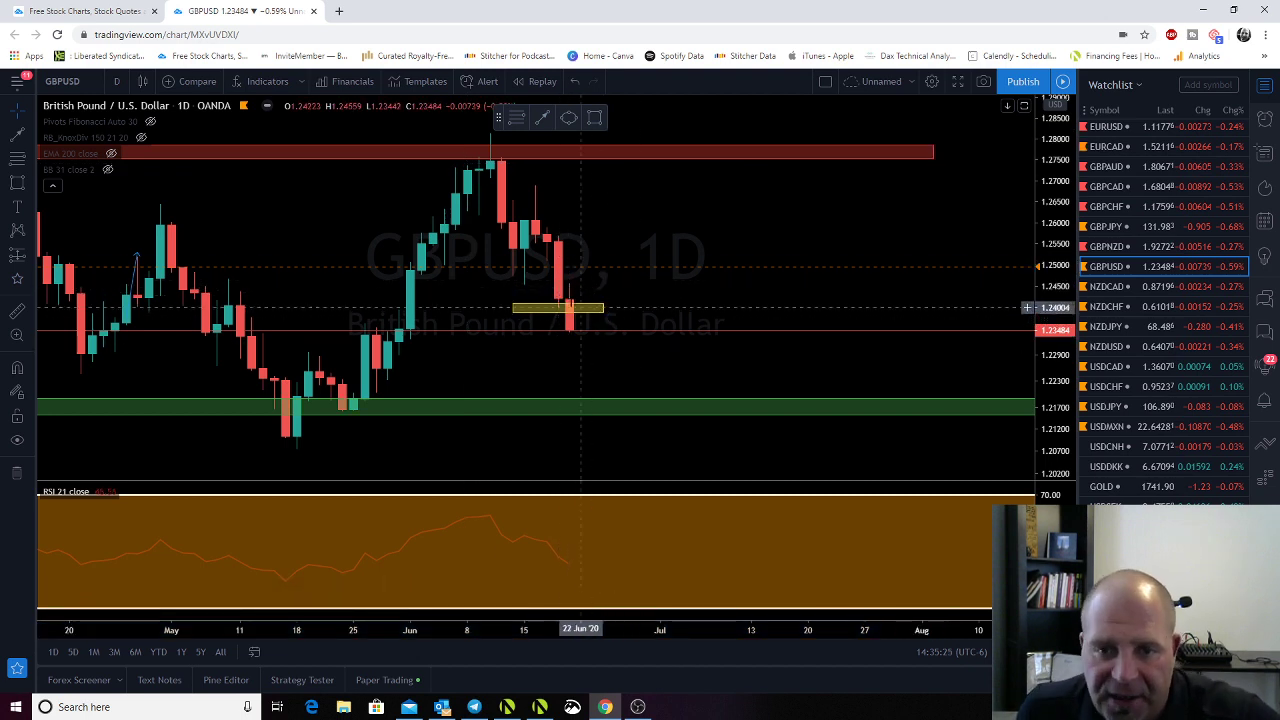
Draw a rising GBPUSD arrow from 19 June to the yellow zone and a falling one from 2 July, about 1.24036, to 9 July, about 1.21756
click(542, 119)
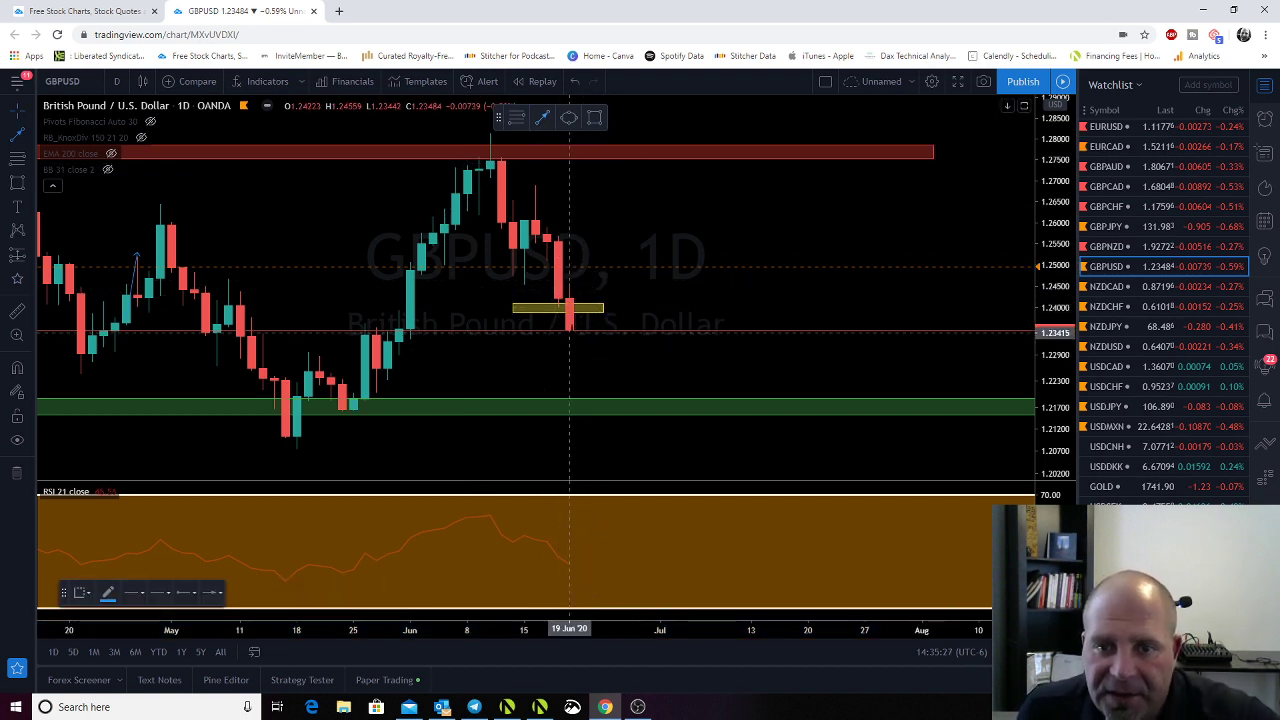
mouse_move(592, 320)
mouse_down()
mouse_move(614, 308)
mouse_move(745, 425)
mouse_move(727, 402)
mouse_up()
click(542, 125)
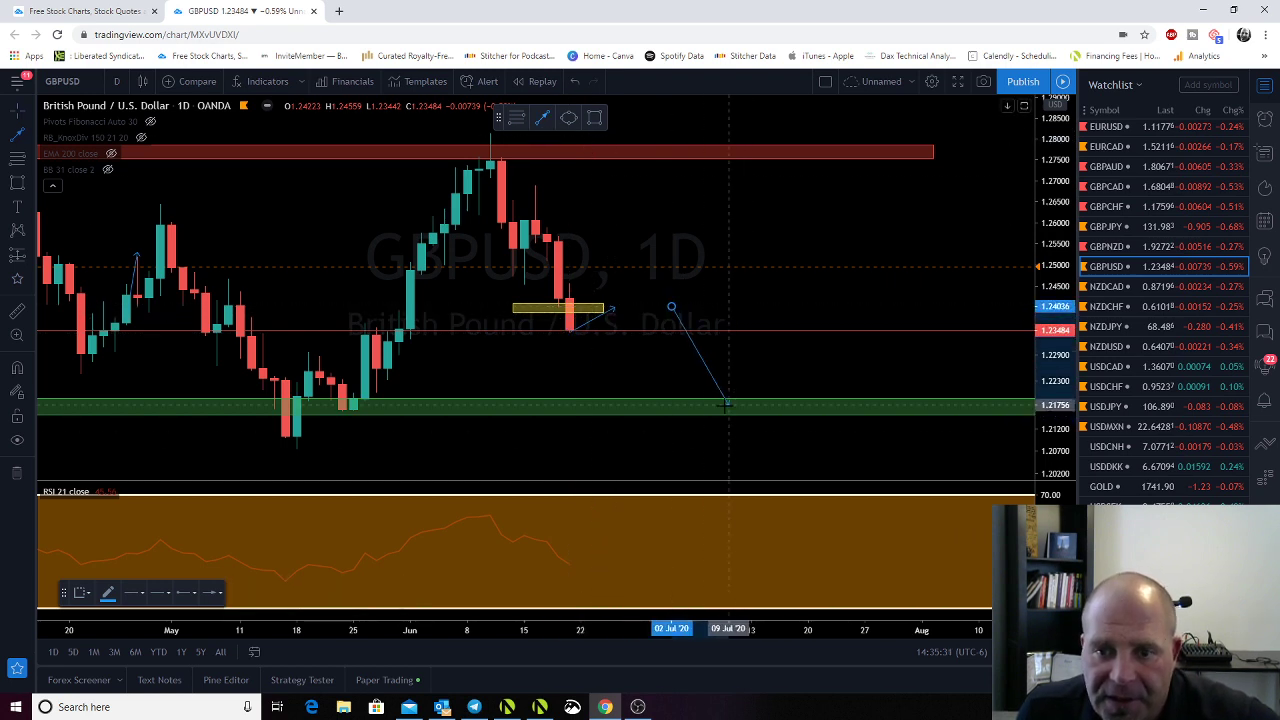
drag(550, 425, 621, 425)
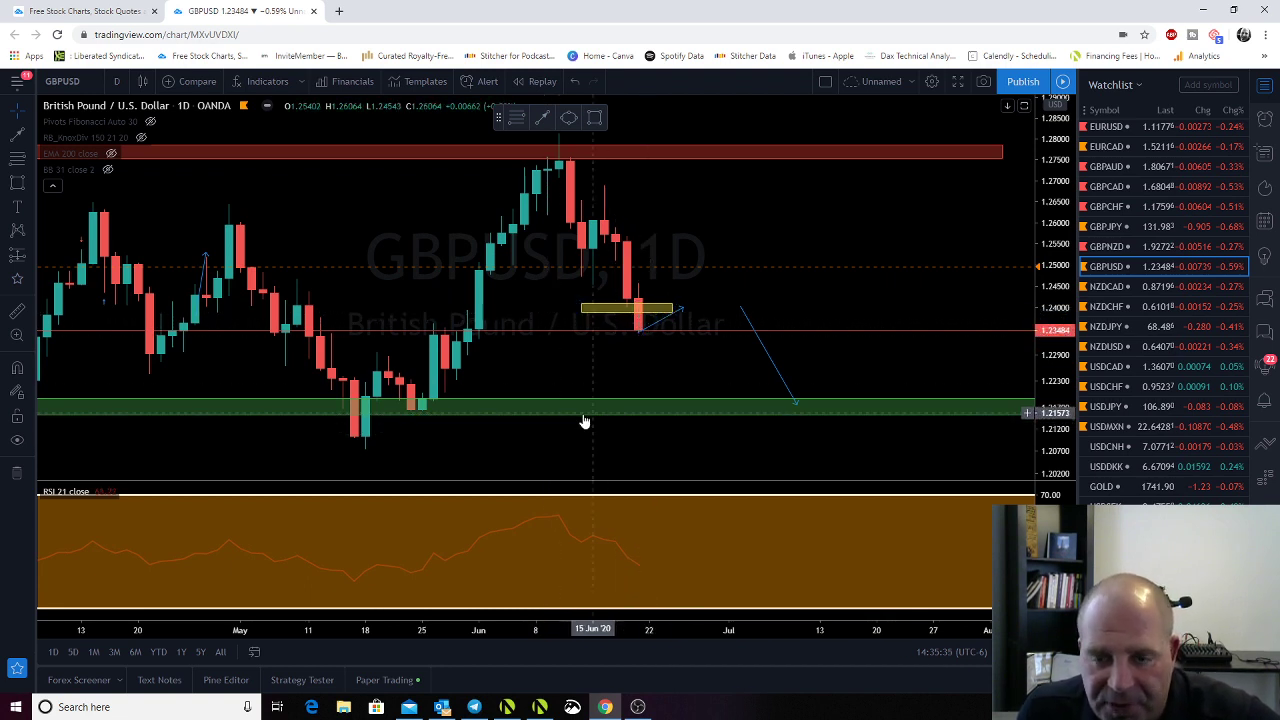
drag(741, 335, 578, 309)
On NZDCAD, move the Bearish zone! label above the red zone past the latest candles, and shift the Bullish Zone! label toward the green zone's end
key(Down)
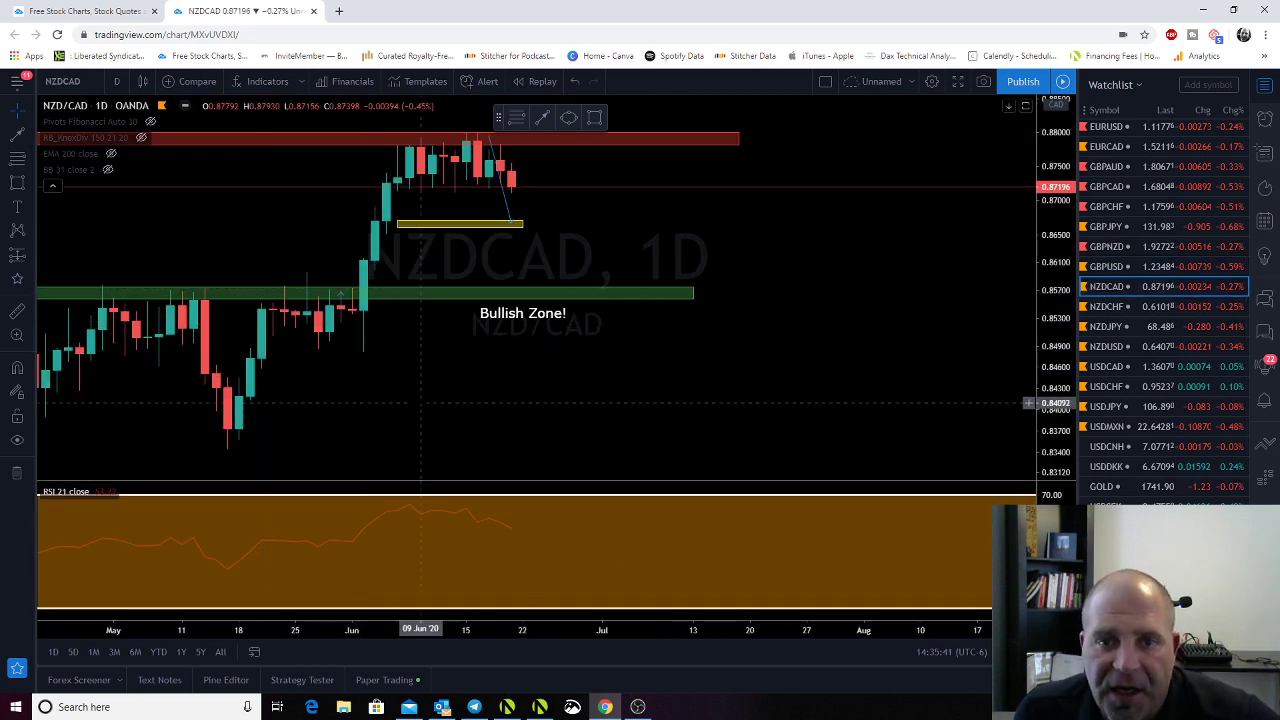
drag(526, 437, 664, 432)
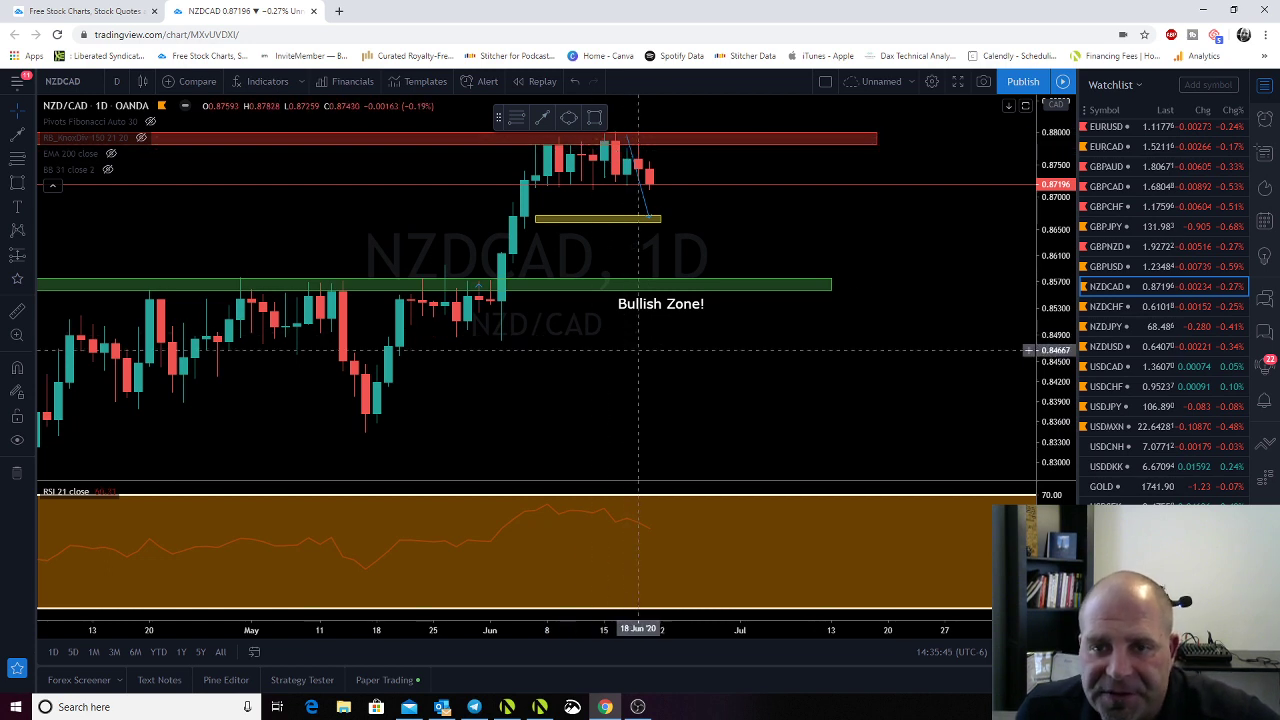
scroll(903, 283, right, 1)
drag(1052, 245, 1052, 268)
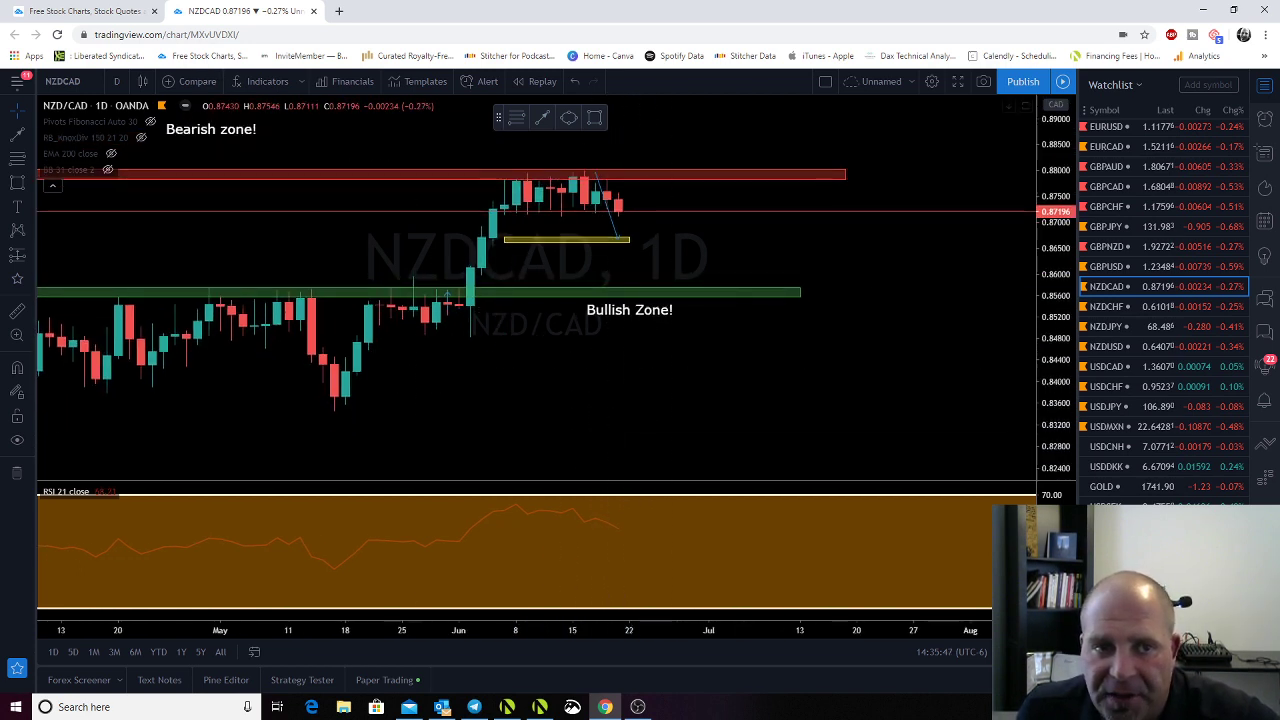
drag(237, 140, 794, 160)
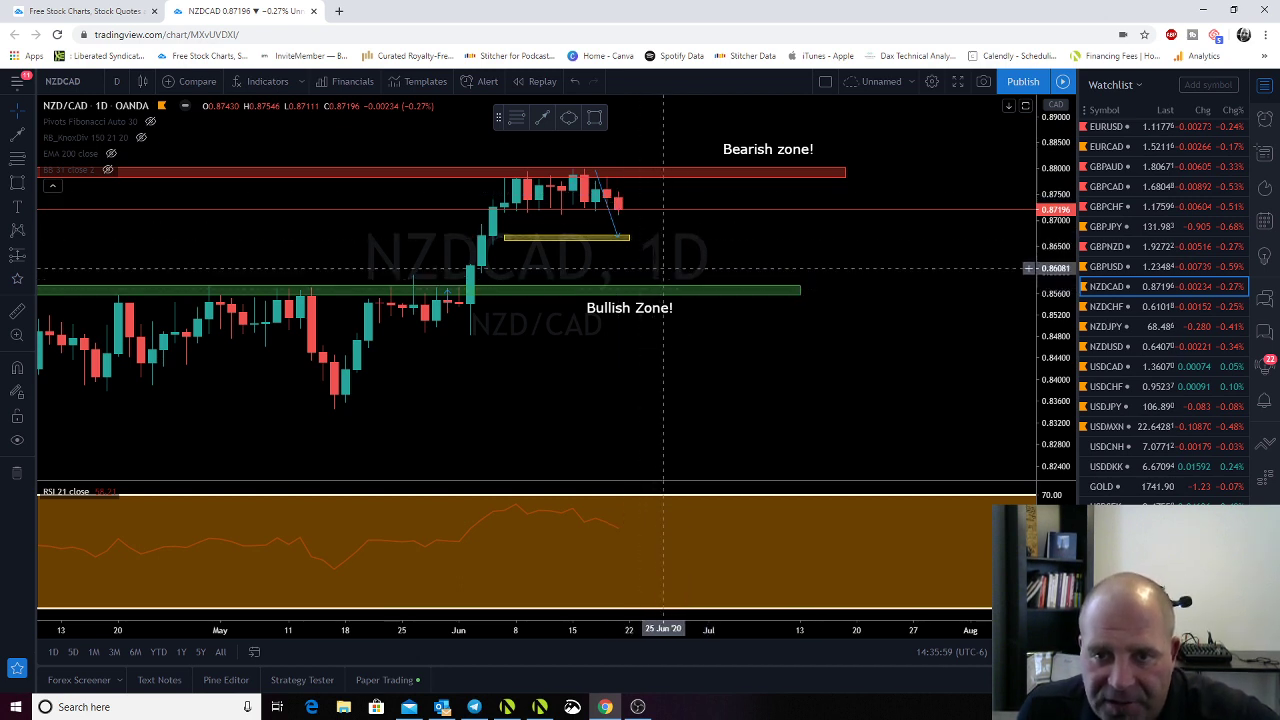
drag(634, 308, 703, 308)
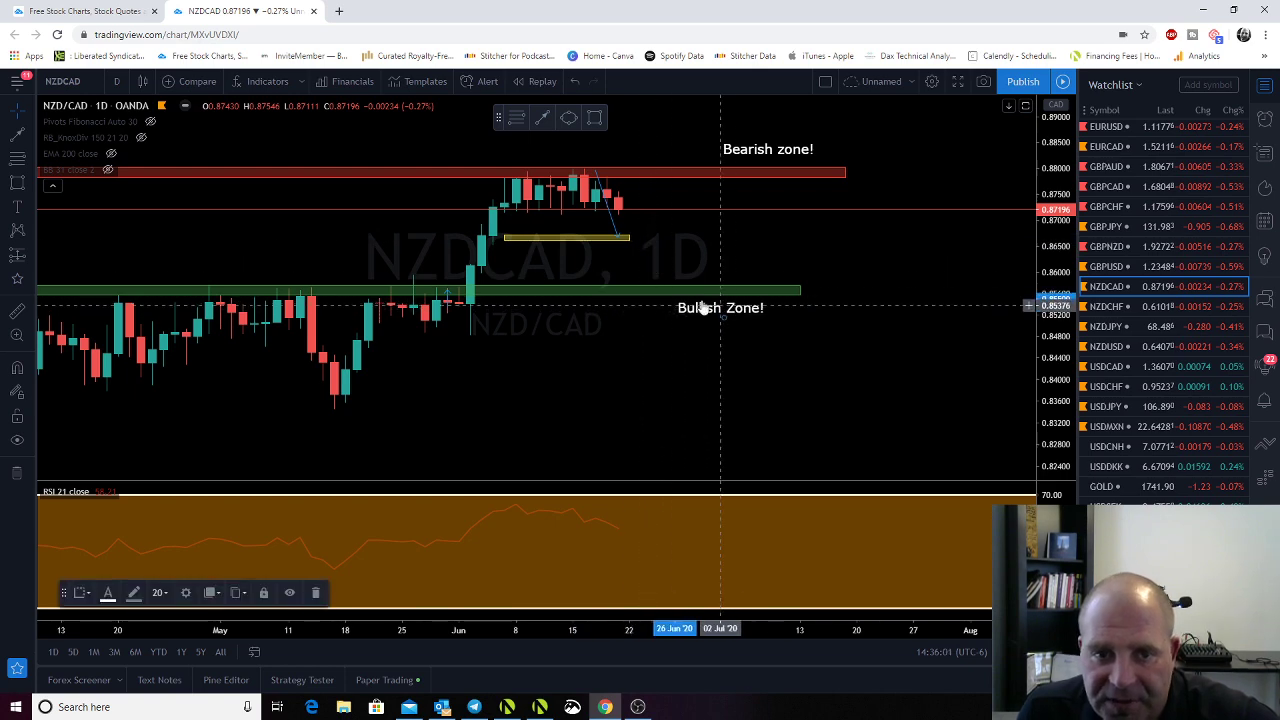
Delete the falling NZDCAD arrow and raise the small yellow zone to about 0.871, just below the latest candles
scroll(493, 330, down, 5)
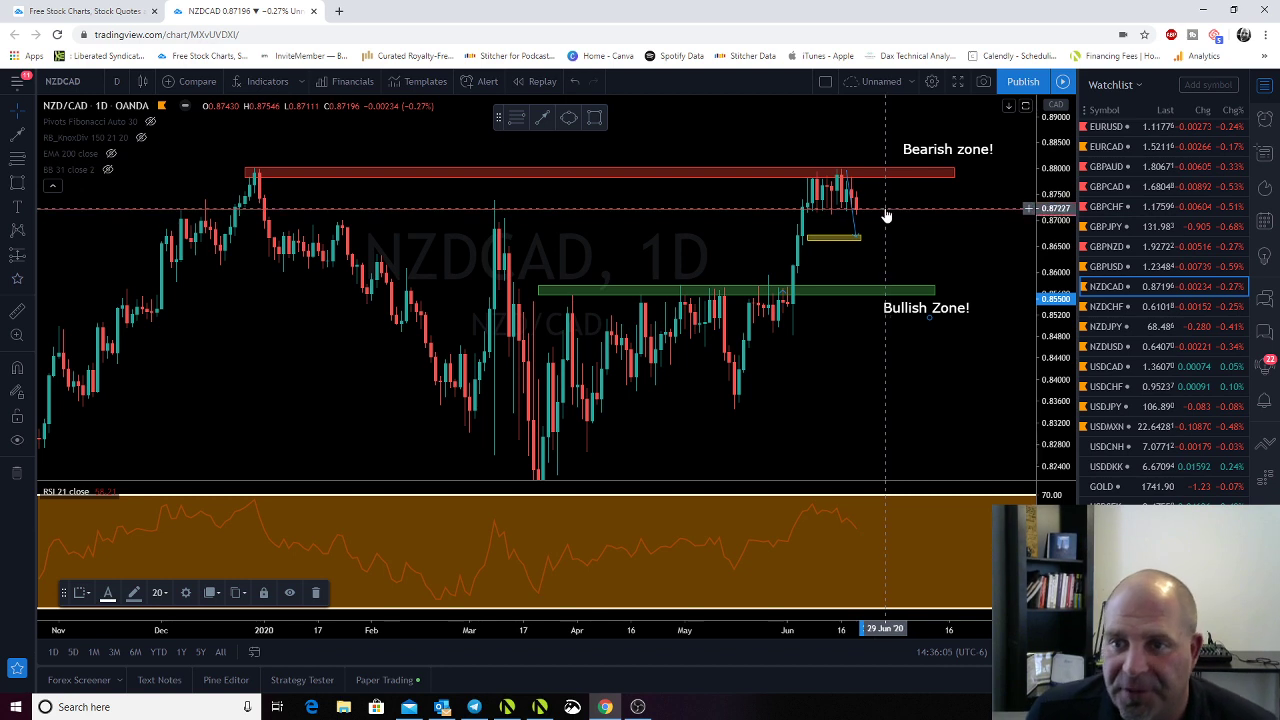
click(857, 237)
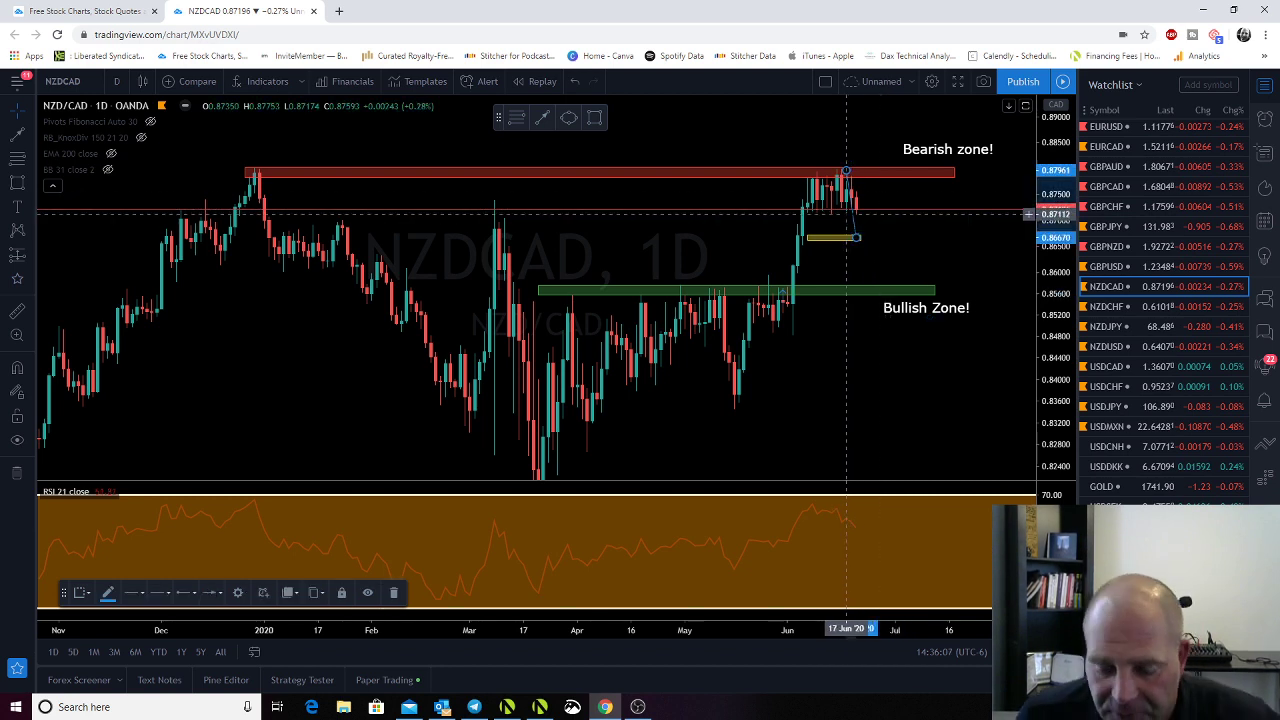
key(Delete)
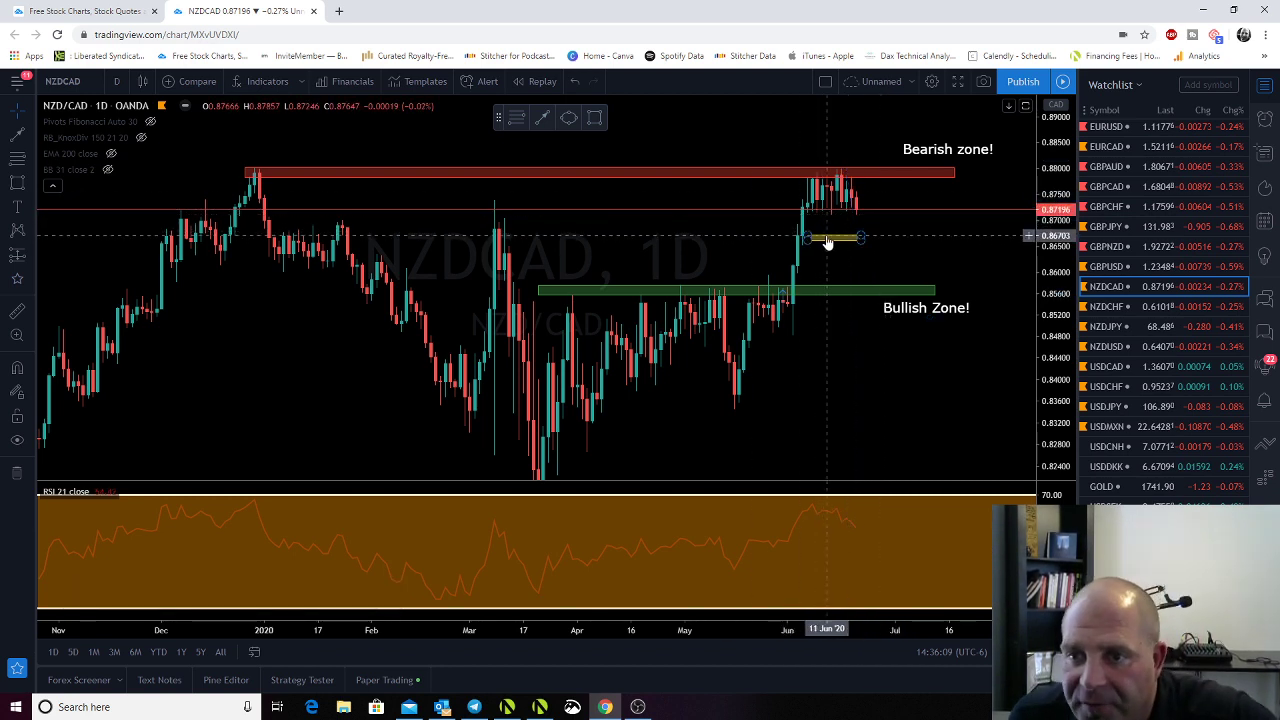
drag(828, 243, 828, 215)
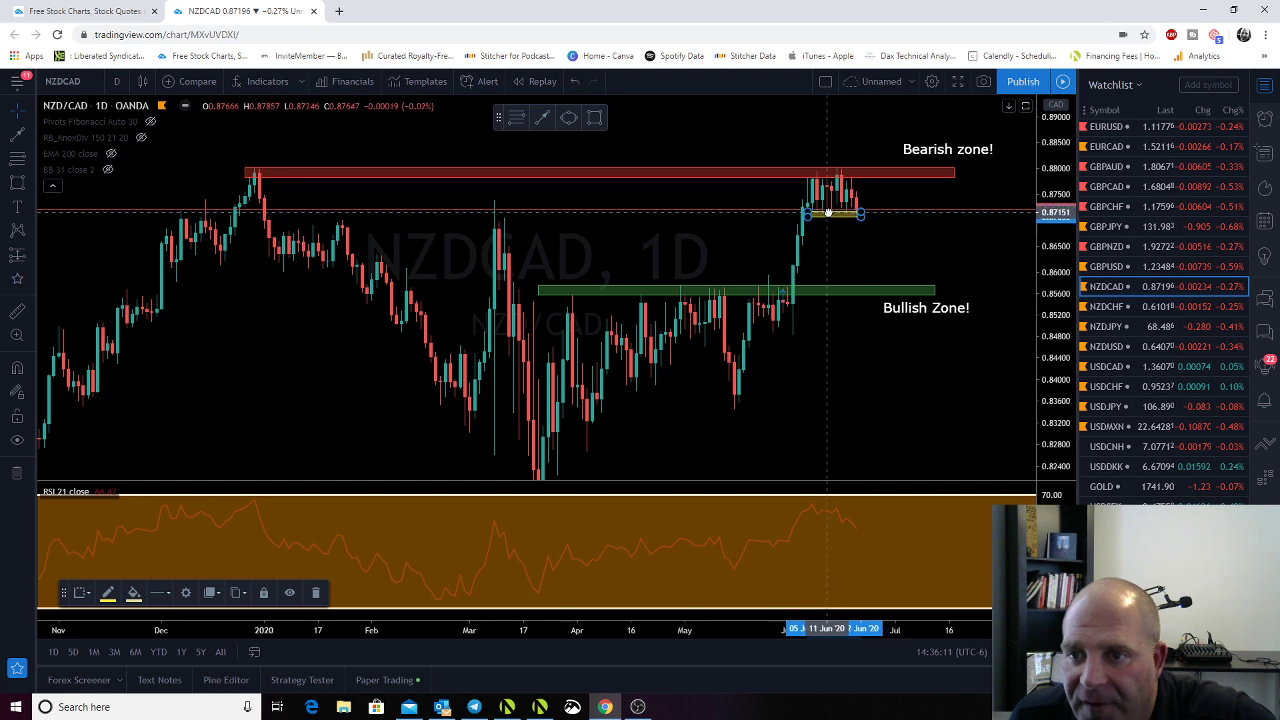
On NZDCHF, move the falling arrow to run from 19 June at about 0.61182 to 25 June at about 0.59123
click(1105, 306)
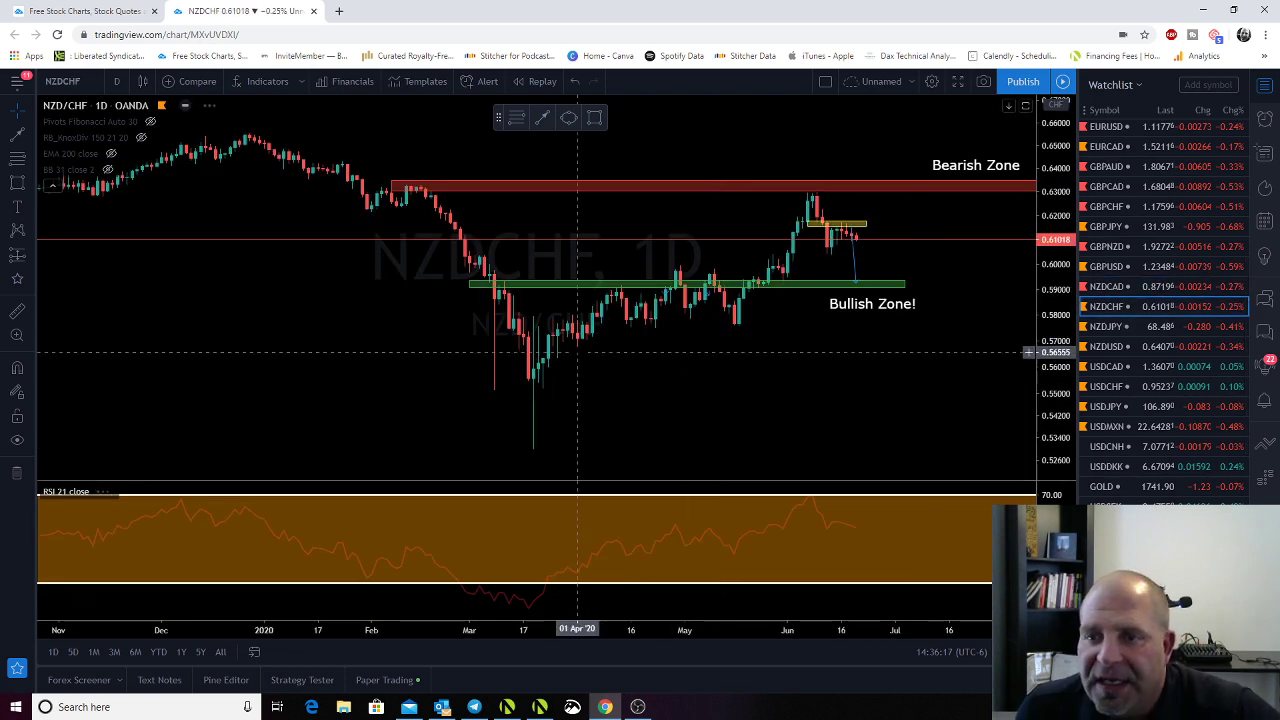
click(855, 233)
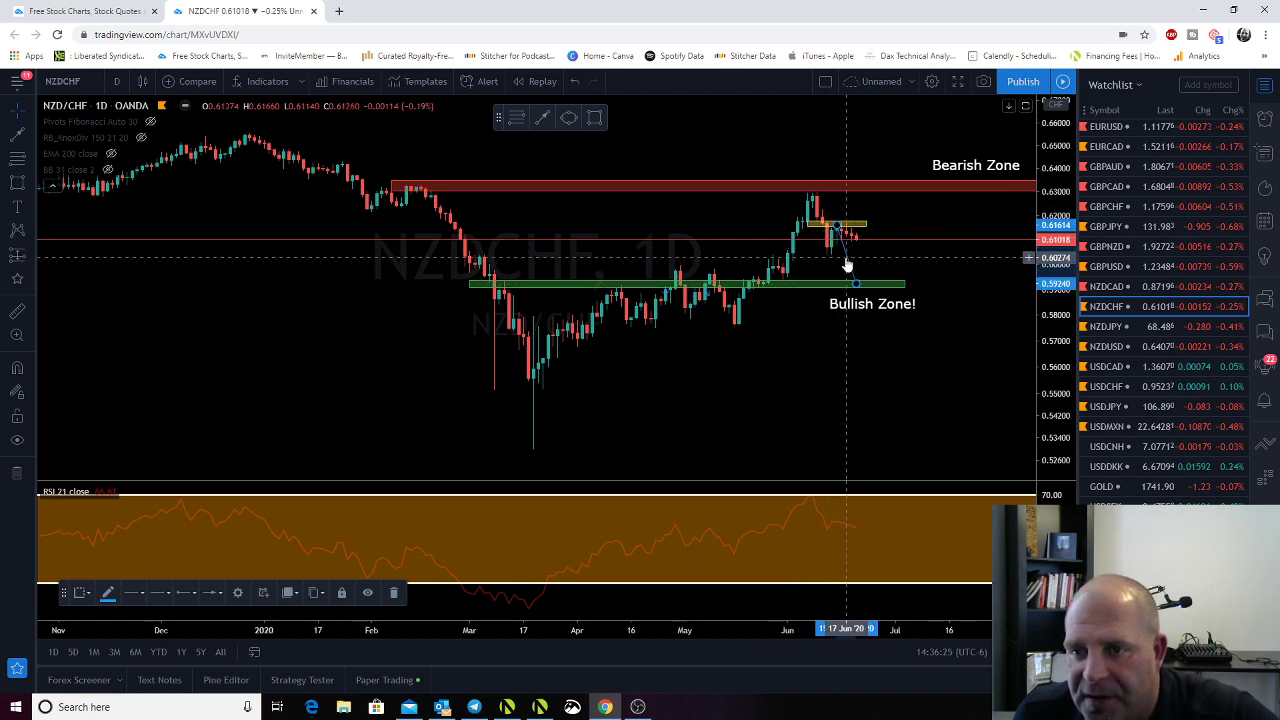
drag(848, 263, 865, 267)
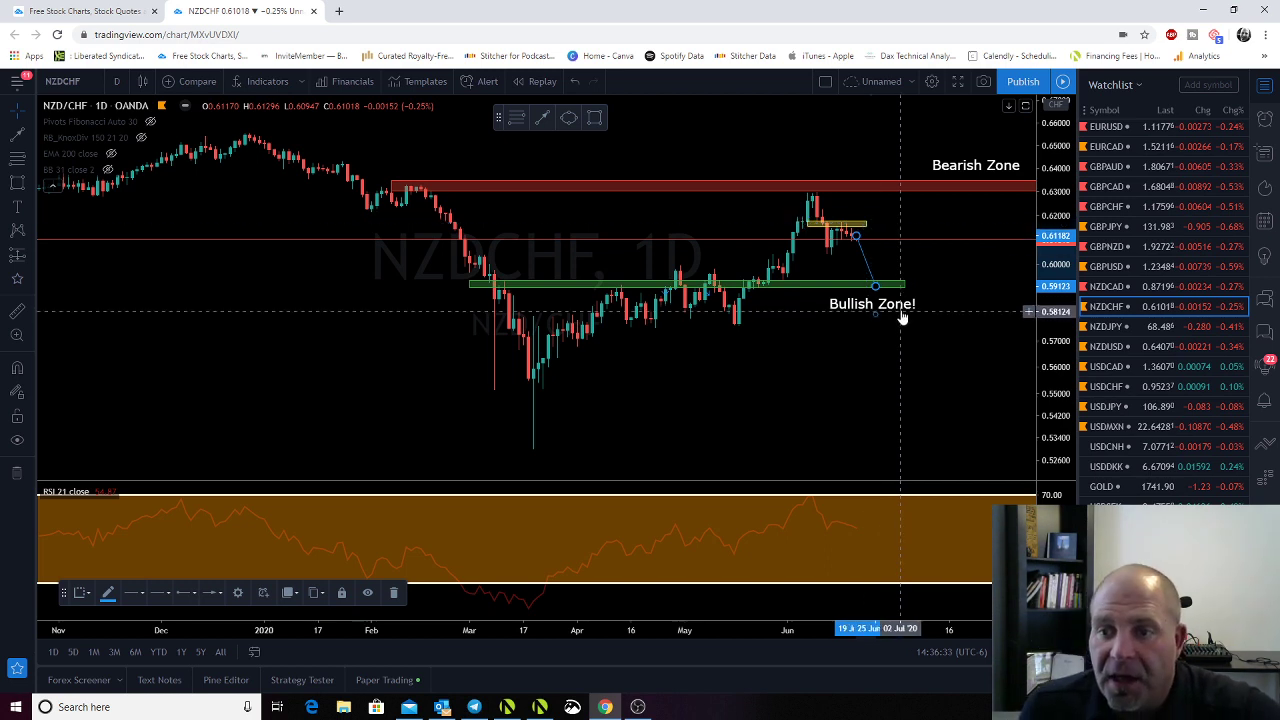
Raise the NZDCHF green zone to about 0.597 and place the Bullish Zone! label just above its later end
drag(902, 307, 931, 308)
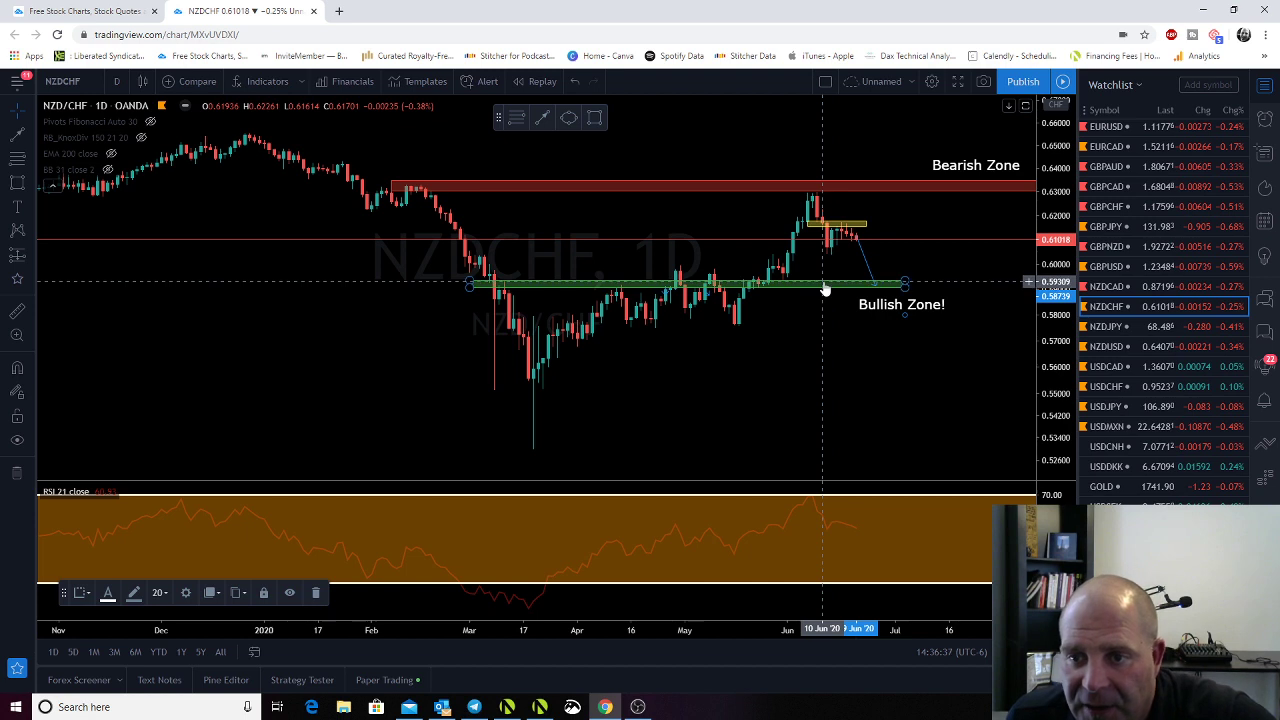
drag(825, 290, 830, 268)
drag(903, 312, 939, 270)
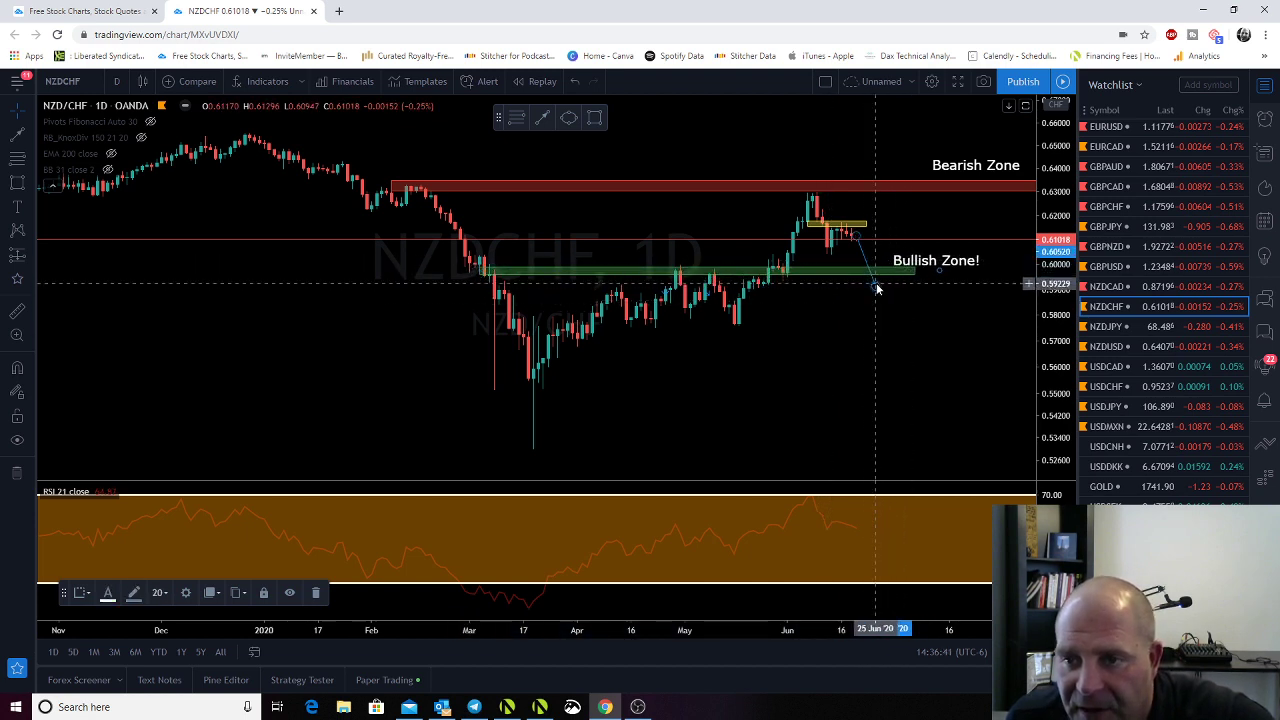
End the NZDCHF falling arrow on 24 June at about 0.59709 and move the Bearish Zone label back above the latest candles
click(872, 270)
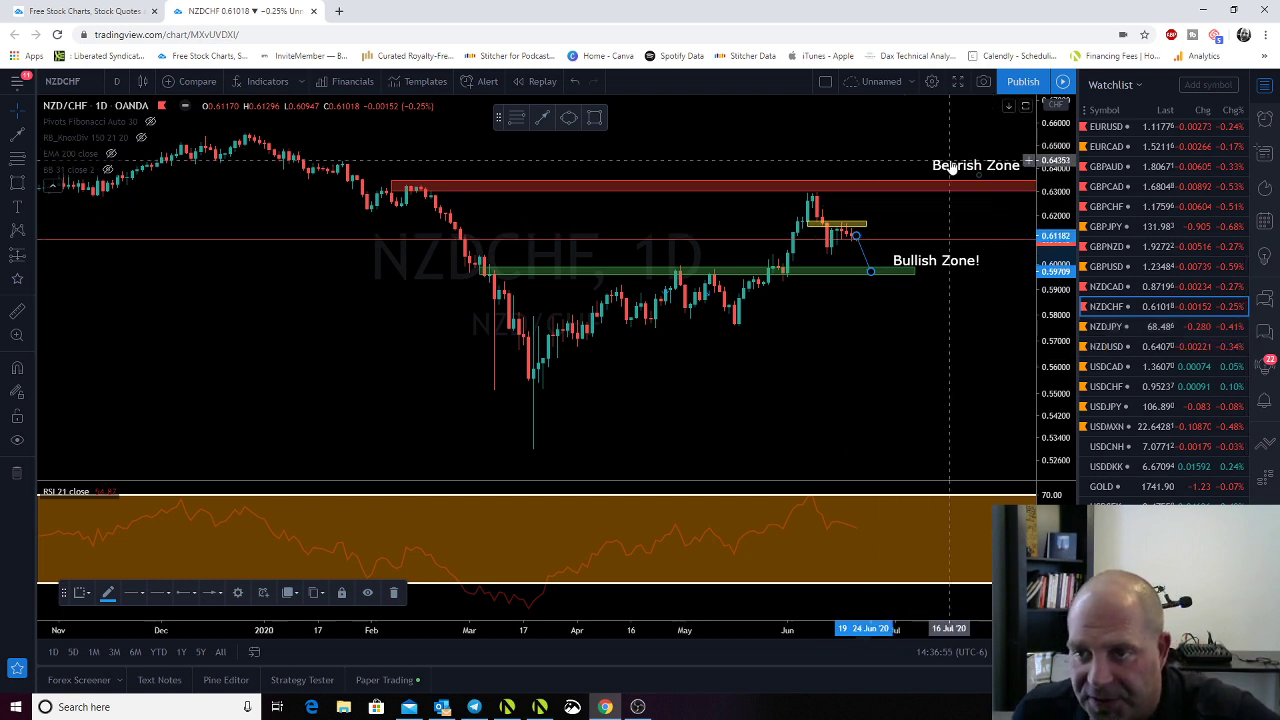
drag(952, 168, 859, 173)
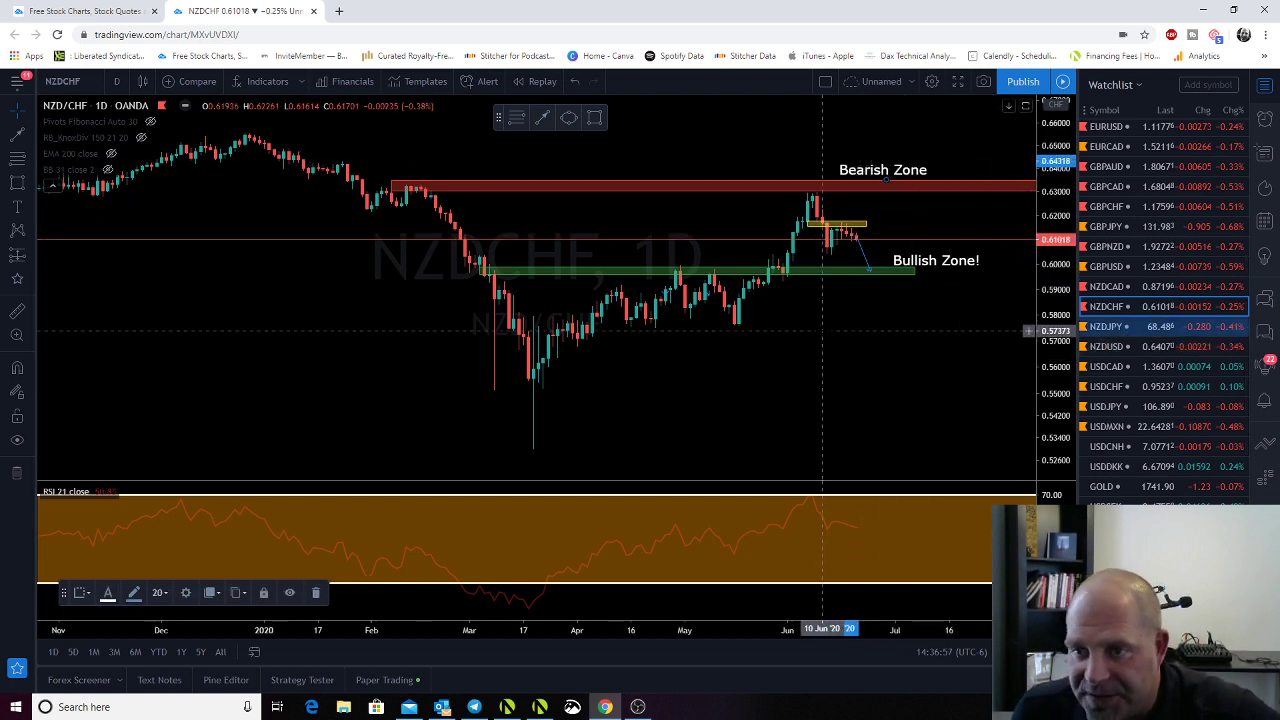
On NZDJPY, delete the rising arrow to the red zone and the long falling arrow beside it
click(1105, 326)
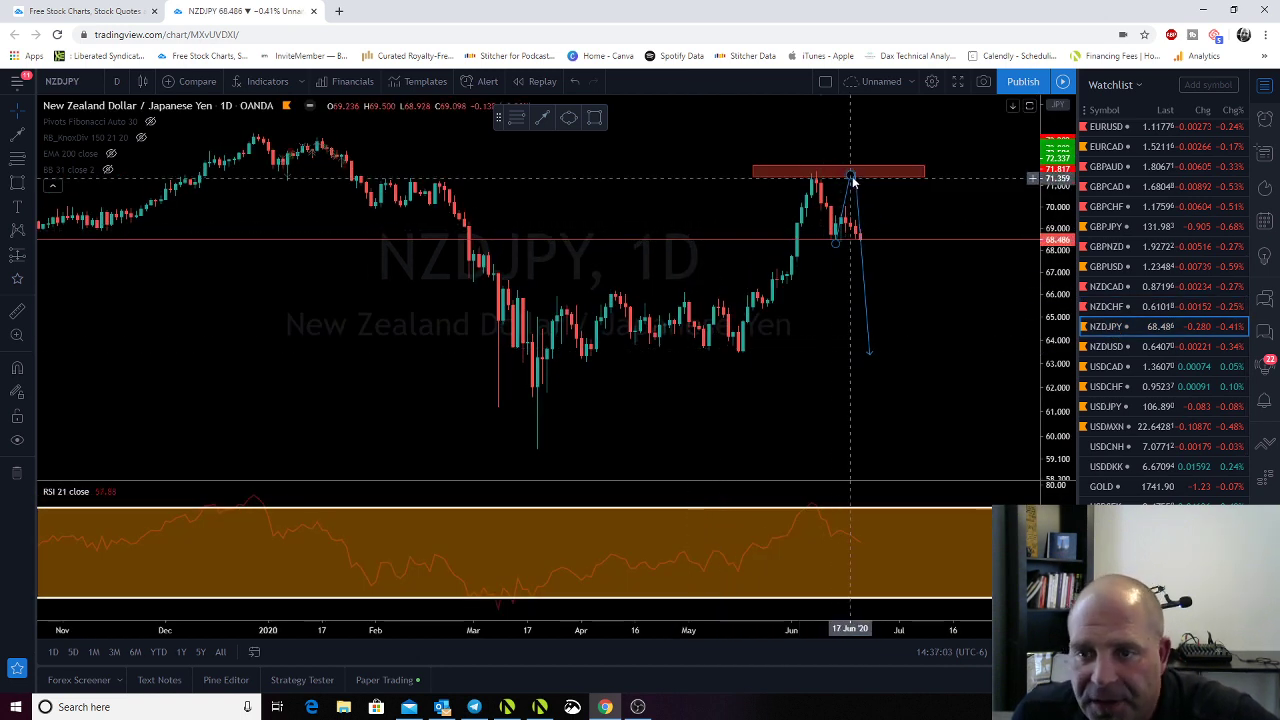
drag(826, 290, 634, 346)
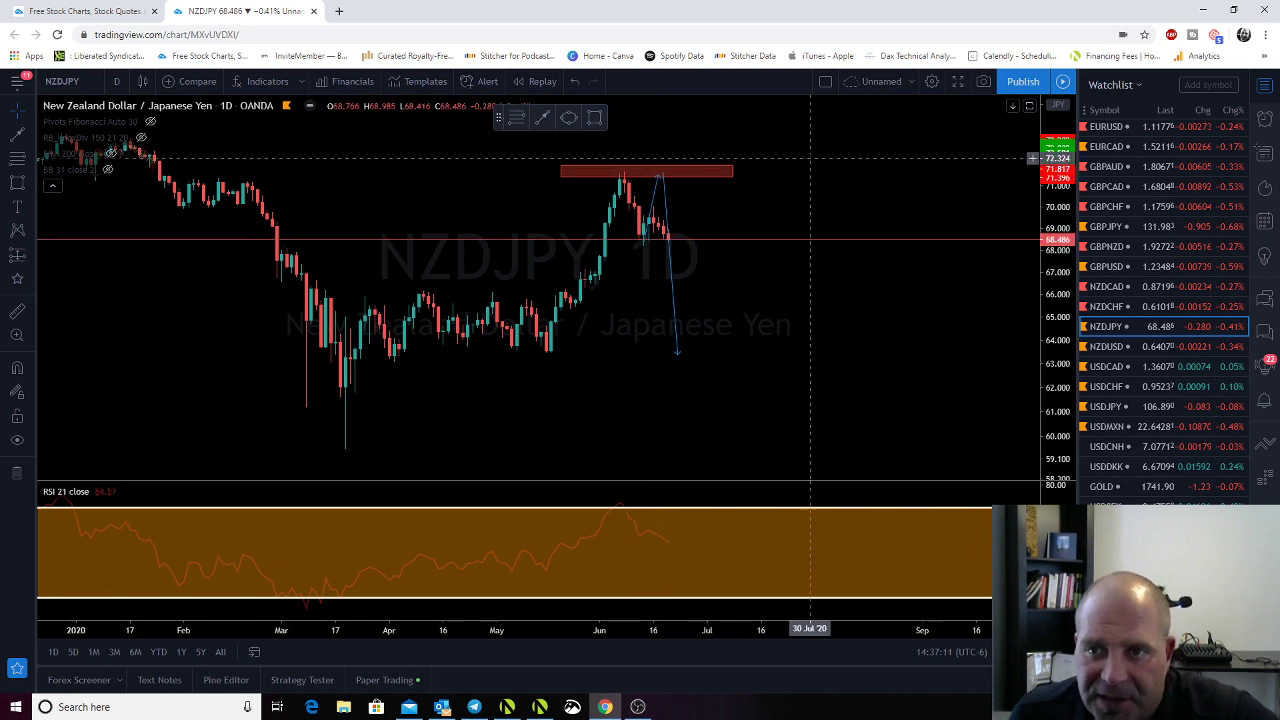
click(658, 200)
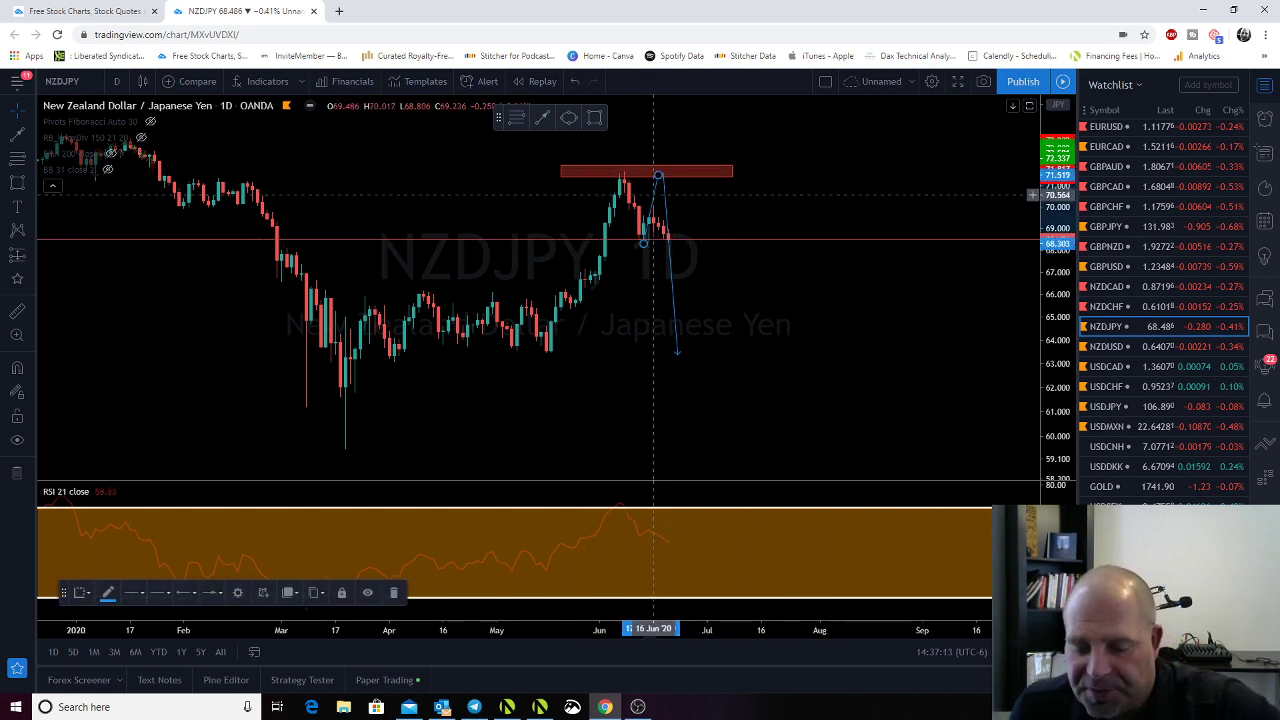
click(672, 200)
key(Delete)
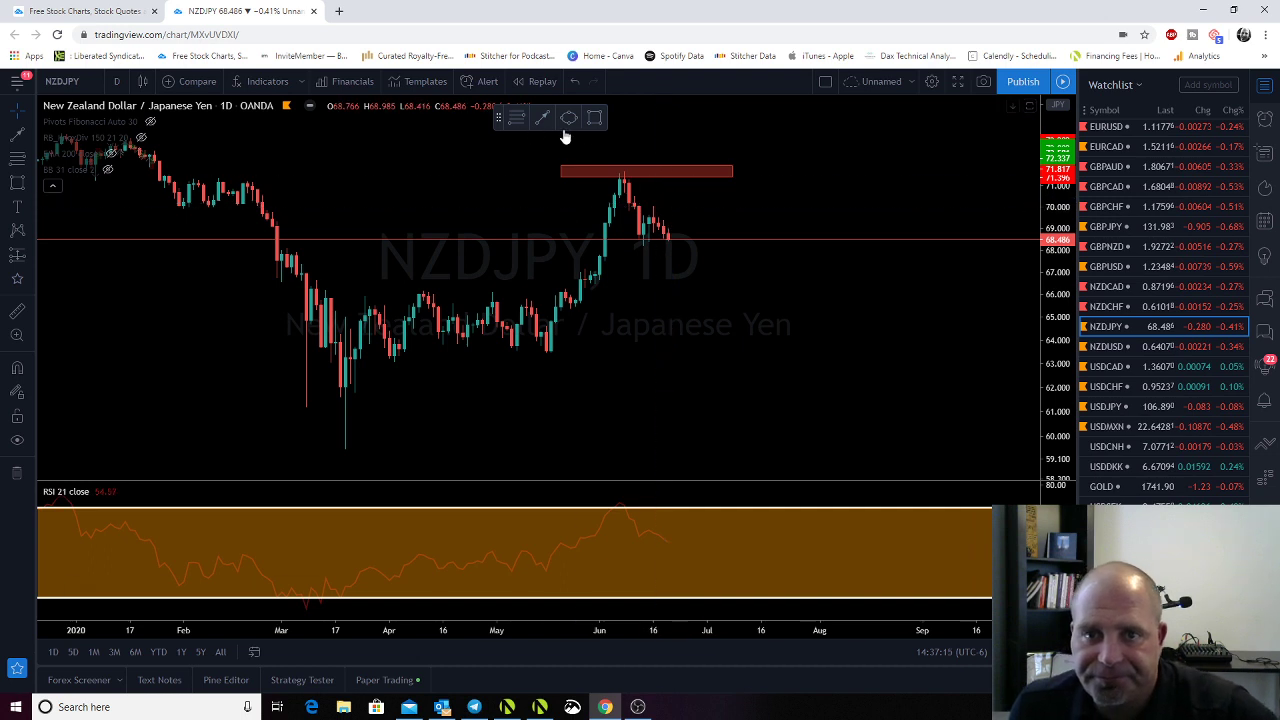
Draw two NZDJPY yellow zones: about 68.234–68.571 from 10 June to 16 July, and 65.770–66.247 from 9 March to 2 September
click(593, 119)
drag(634, 238, 760, 243)
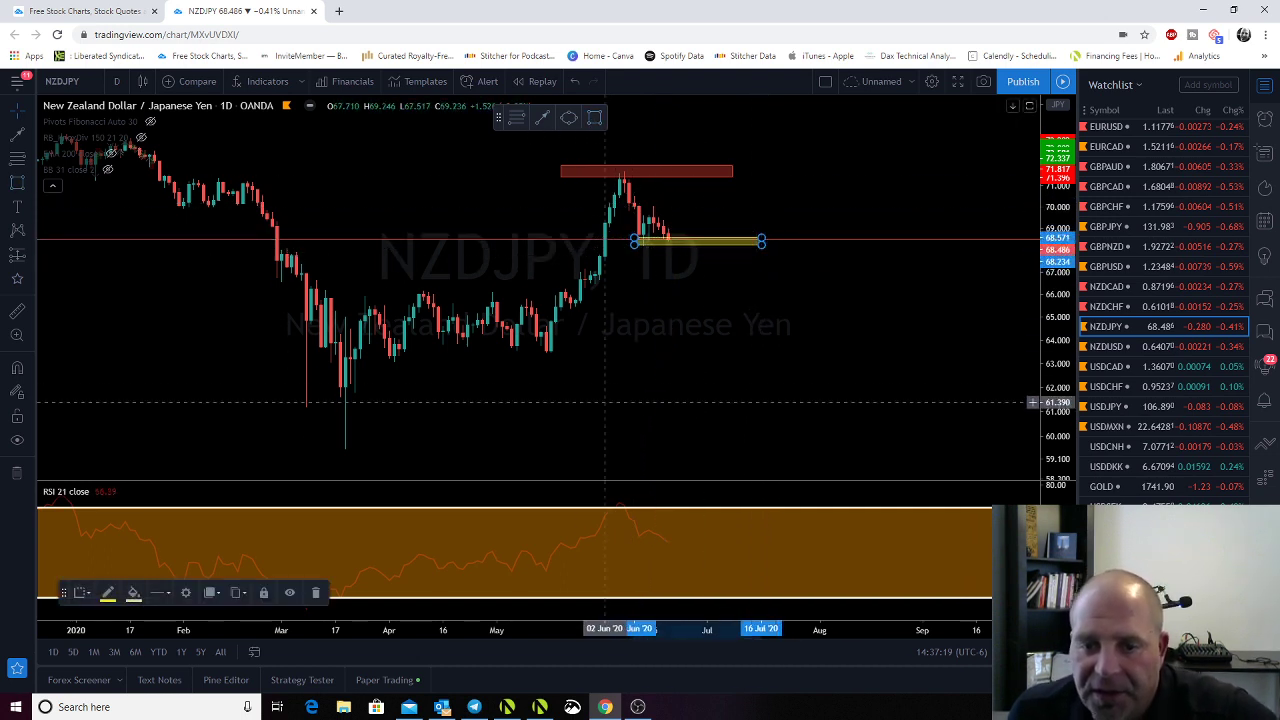
scroll(610, 410, down, 3)
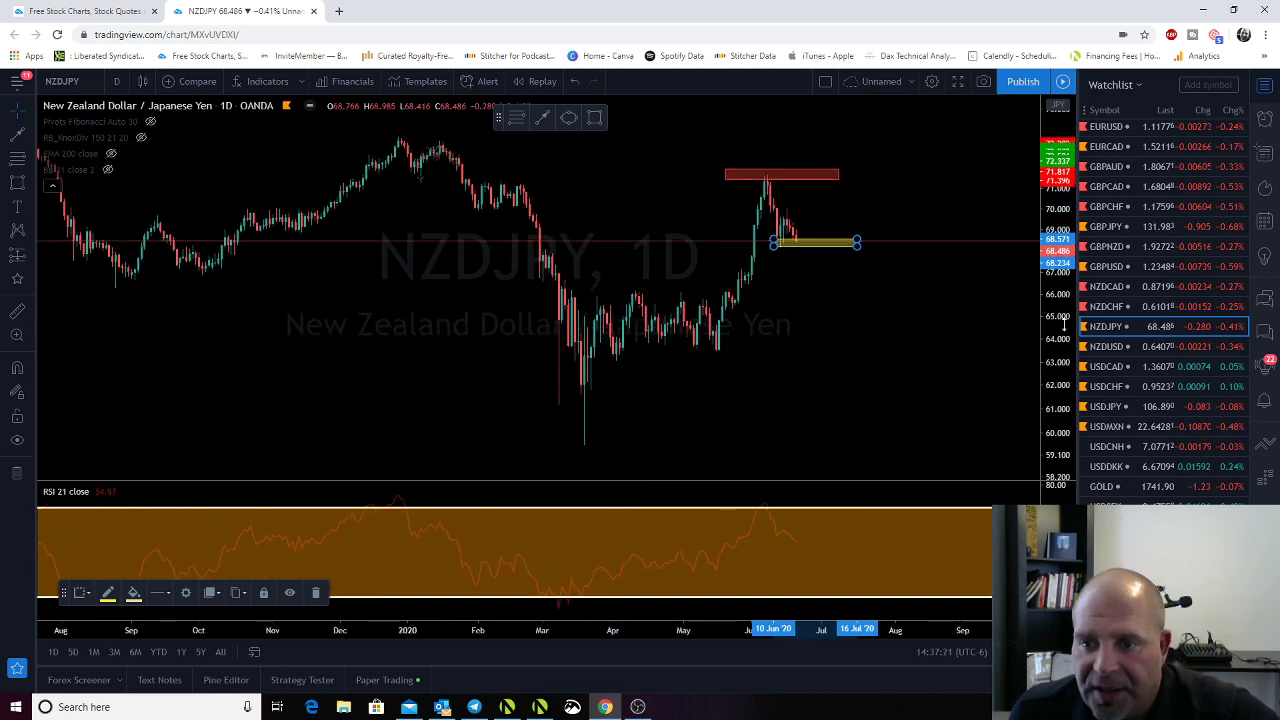
drag(1055, 300, 1064, 255)
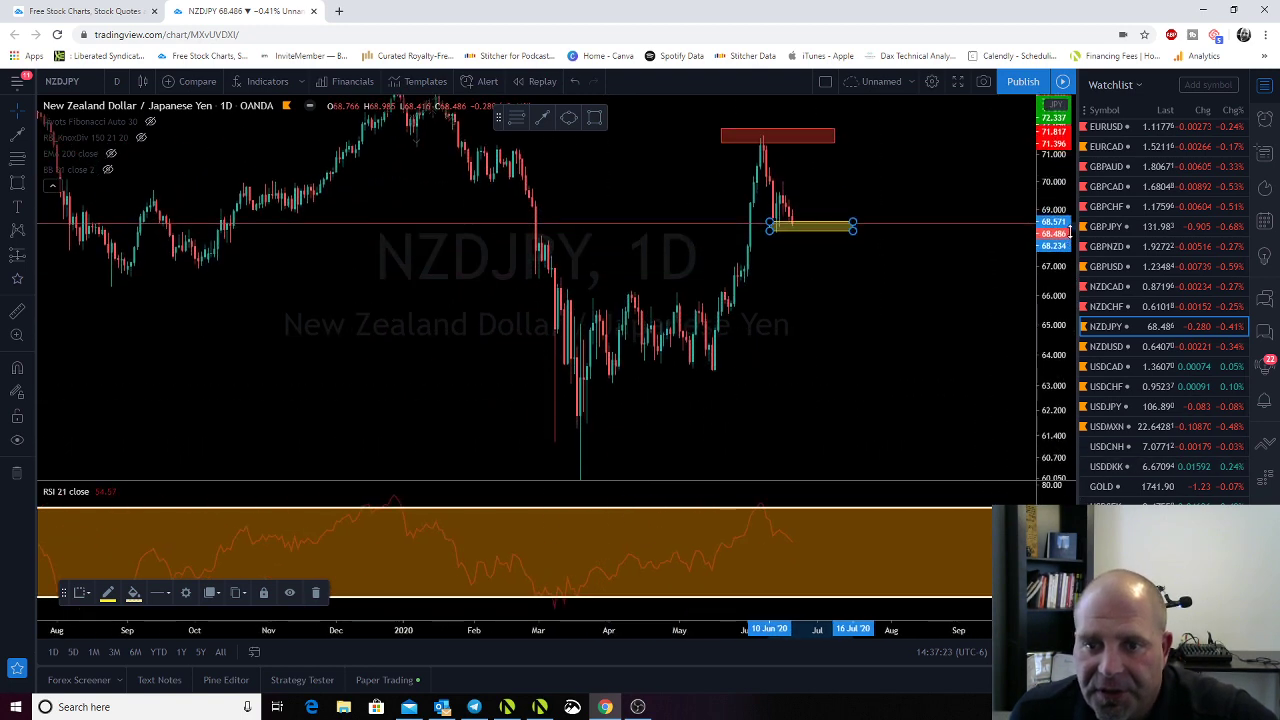
click(596, 120)
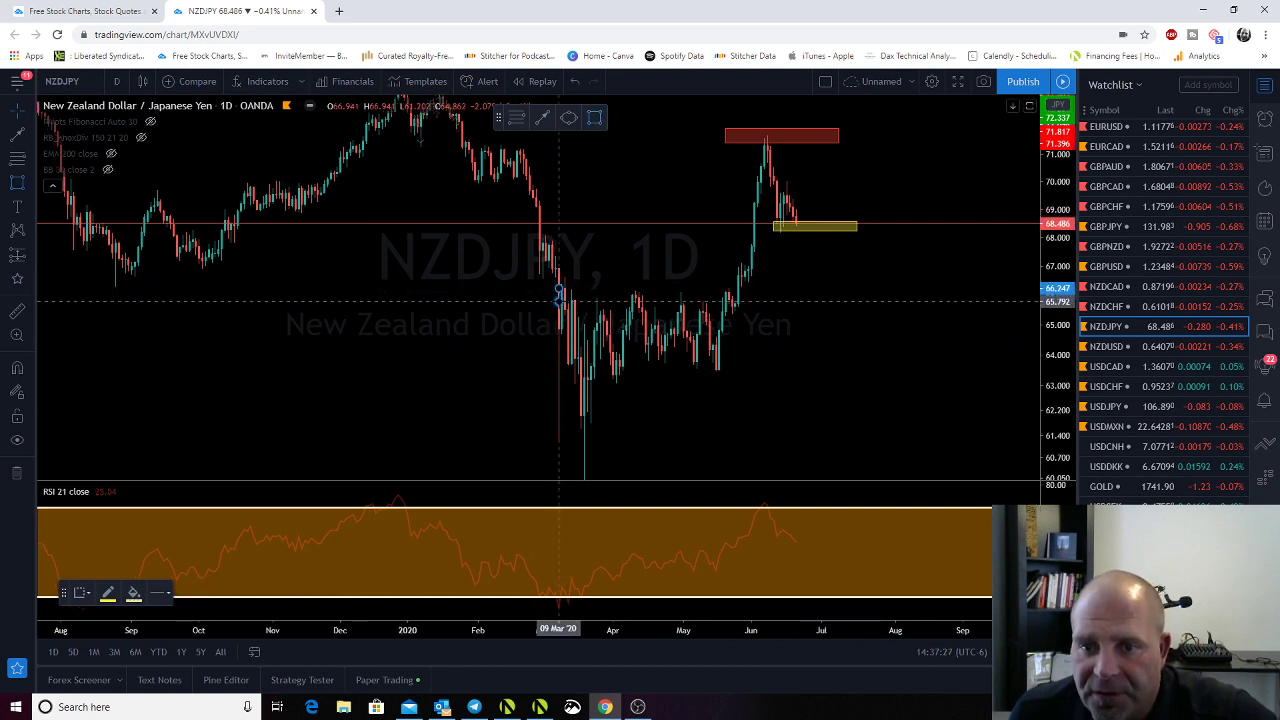
drag(559, 290, 966, 302)
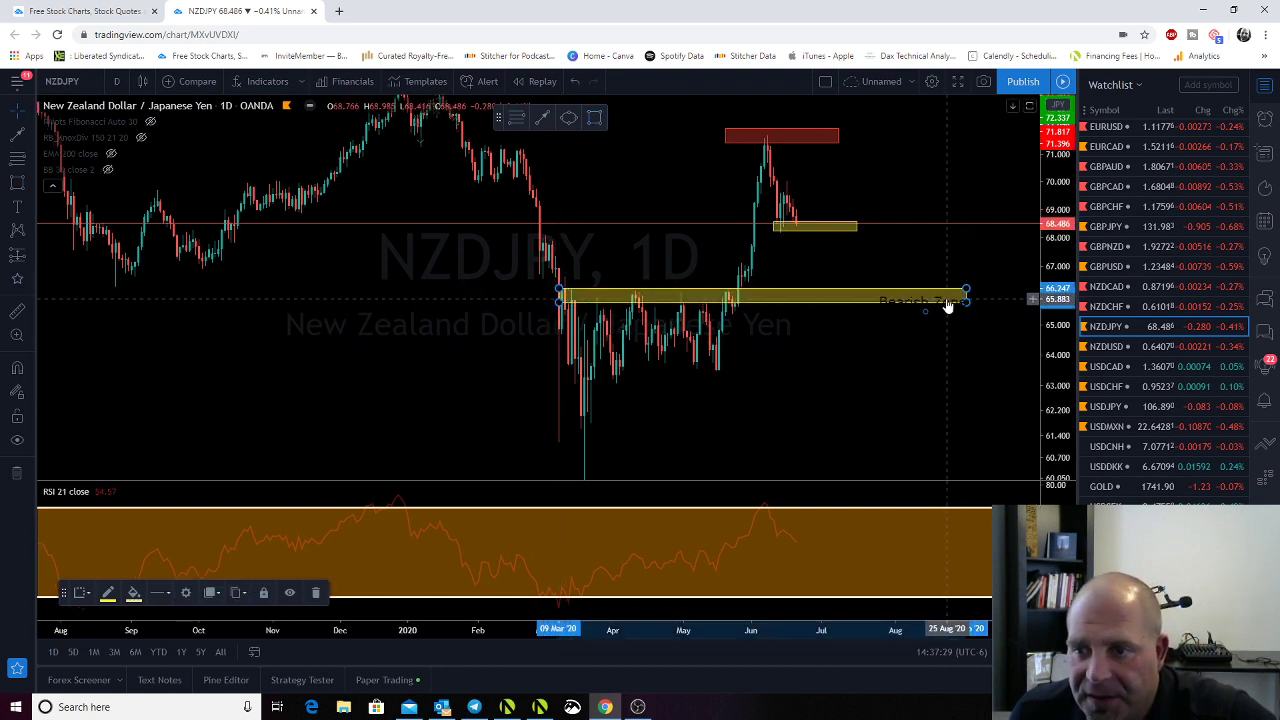
Bring the black Bearish Zone label to the front and apply the bullish template to the long yellow zone beneath it
right_click(948, 305)
mouse_move(975, 333)
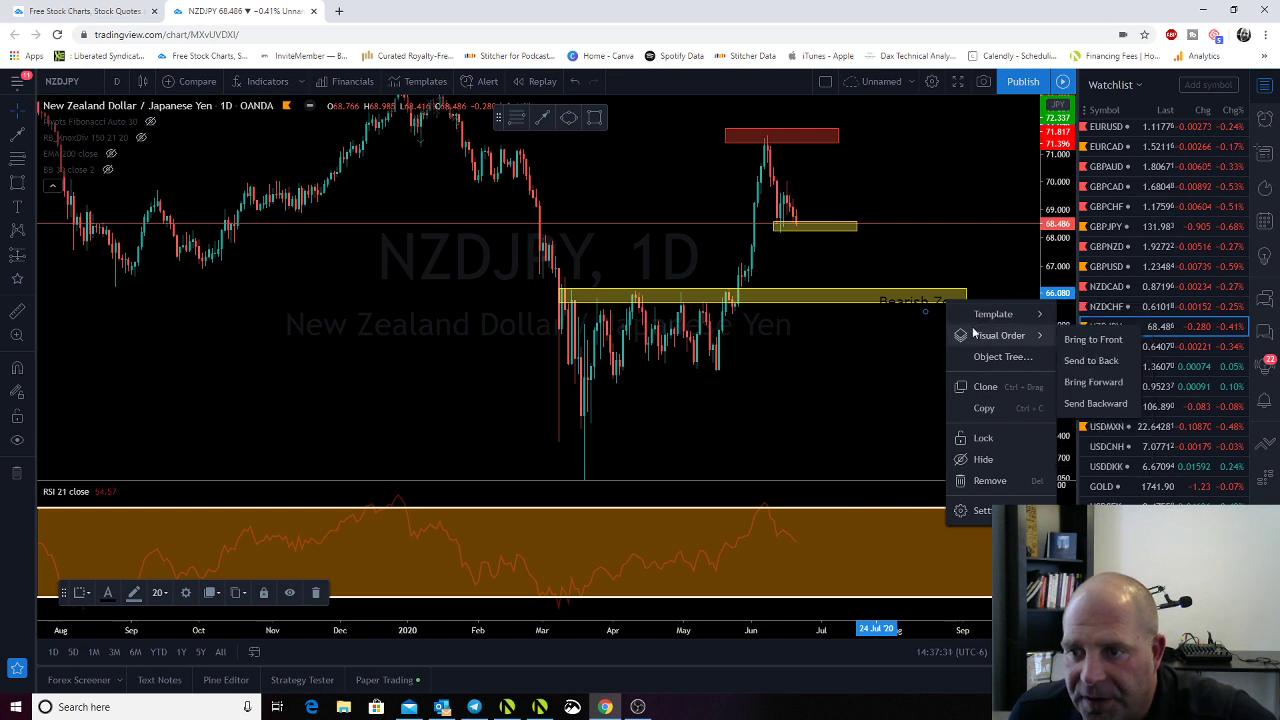
click(1092, 339)
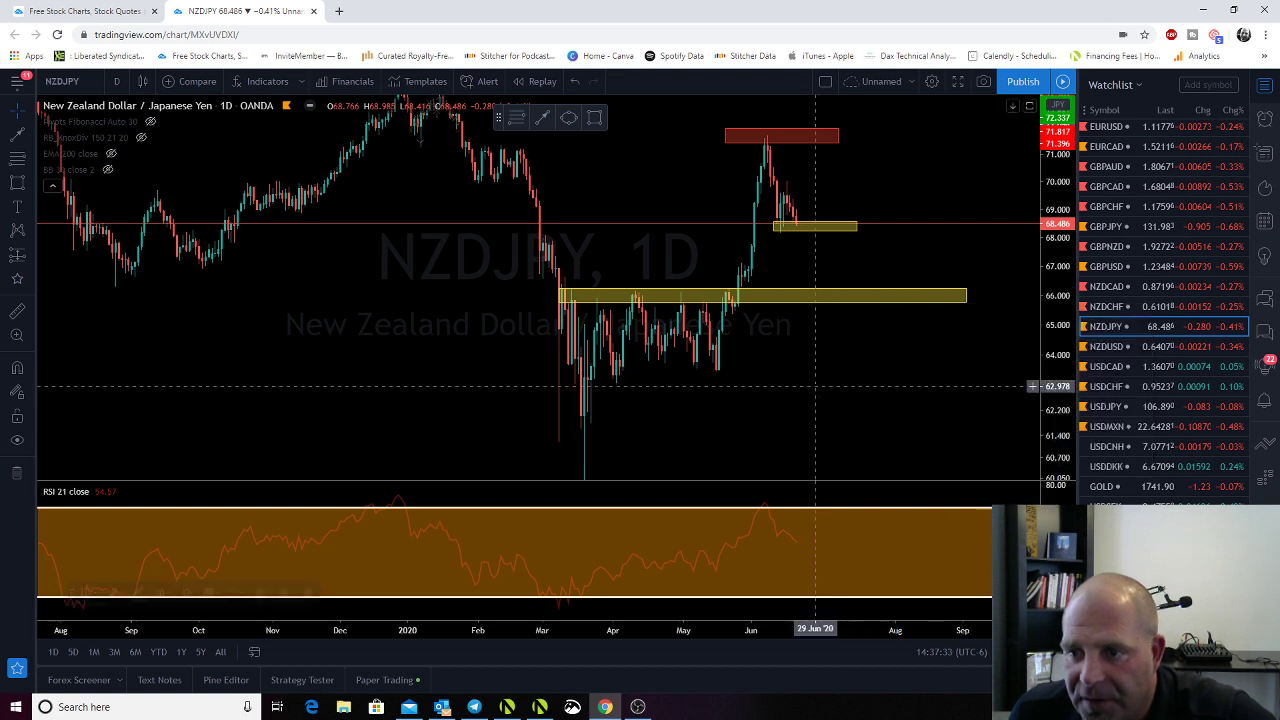
right_click(848, 311)
mouse_move(940, 318)
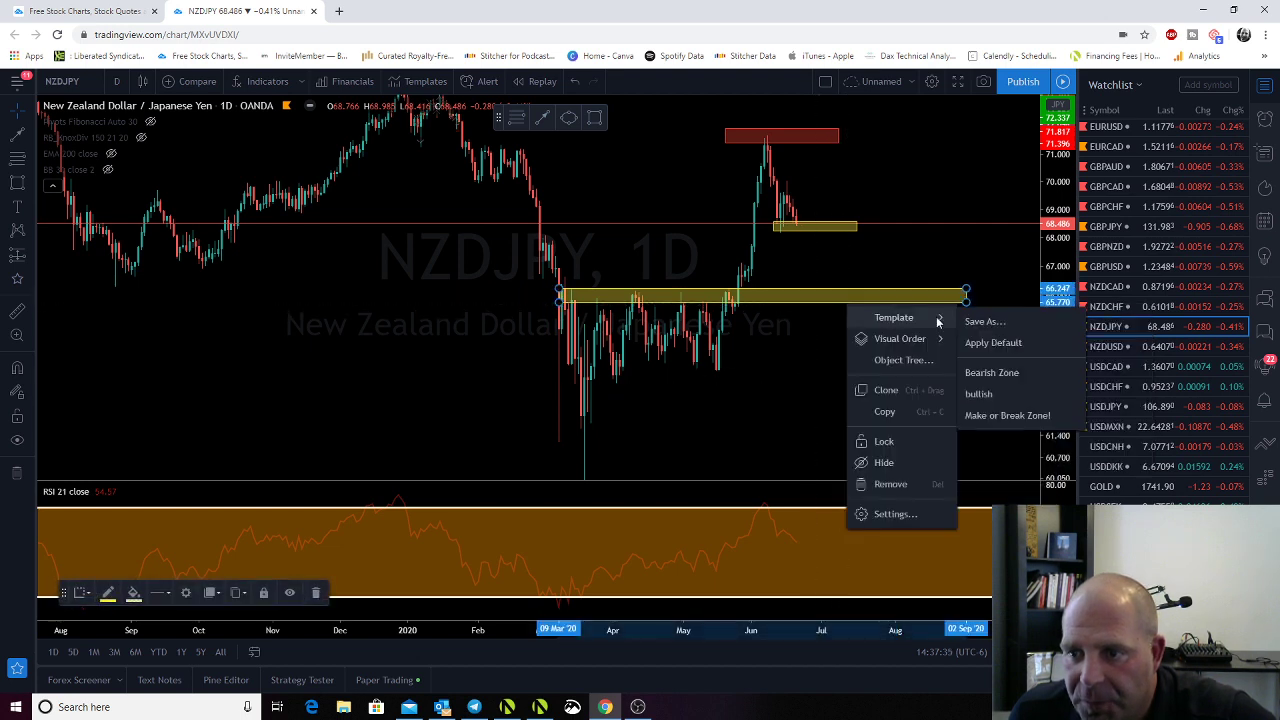
click(979, 393)
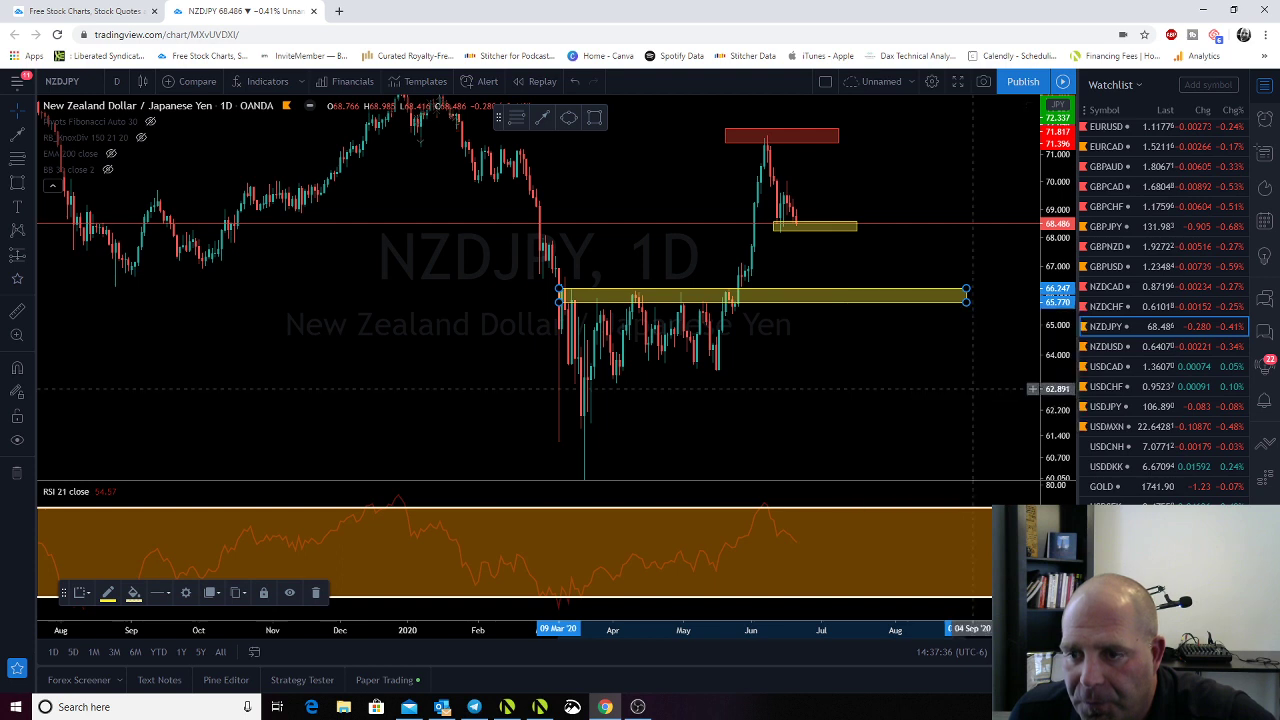
right_click(949, 312)
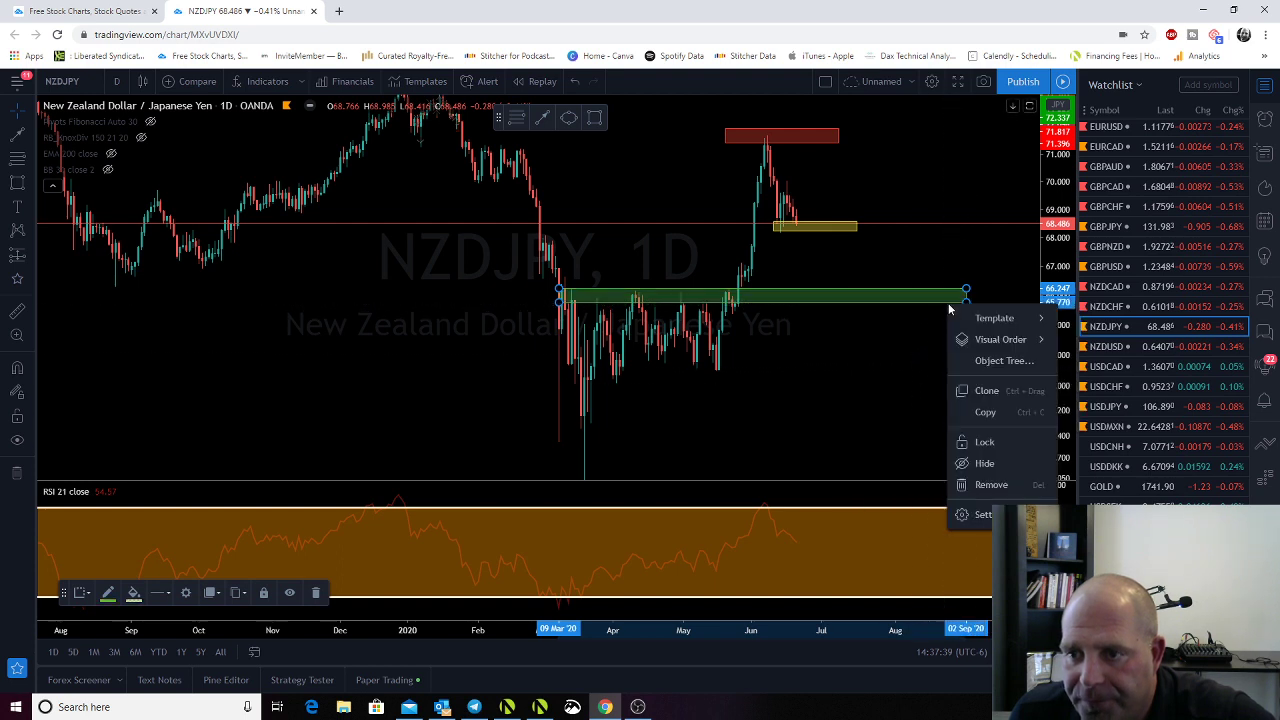
mouse_move(983, 321)
click(1092, 373)
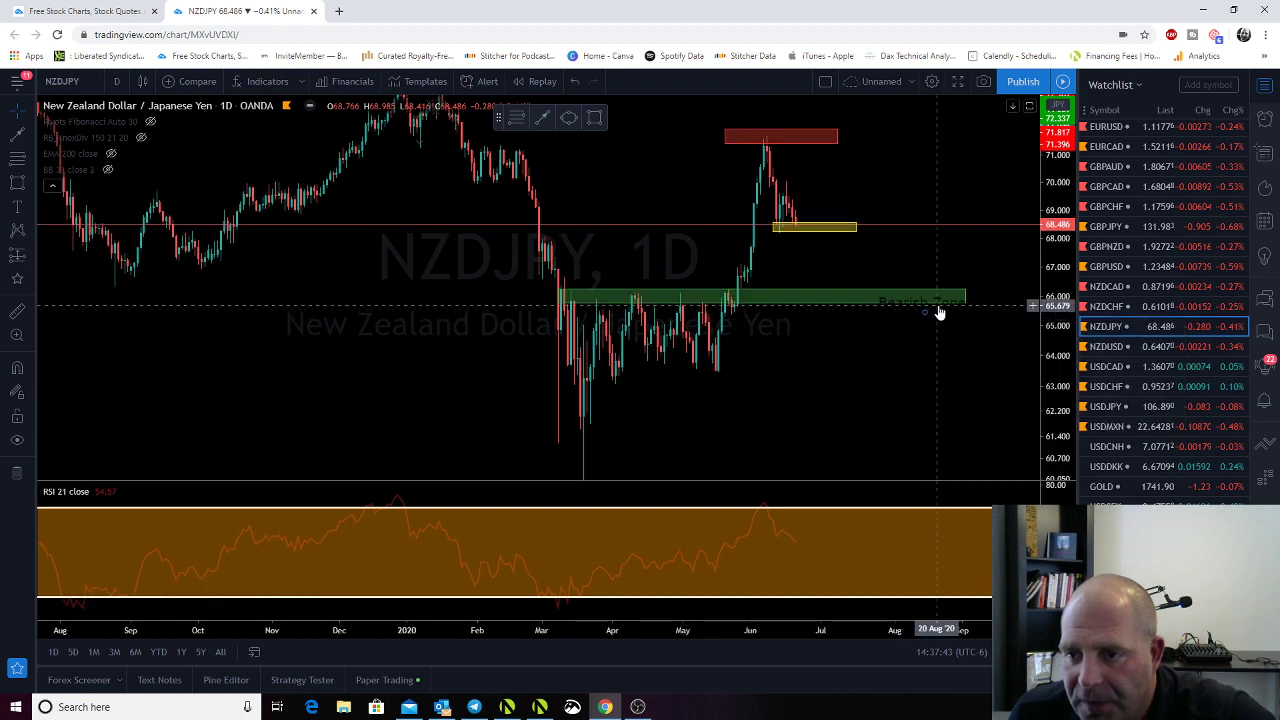
Change the NZDJPY Bearish Zone label's text color from black to white
right_click(939, 313)
click(975, 515)
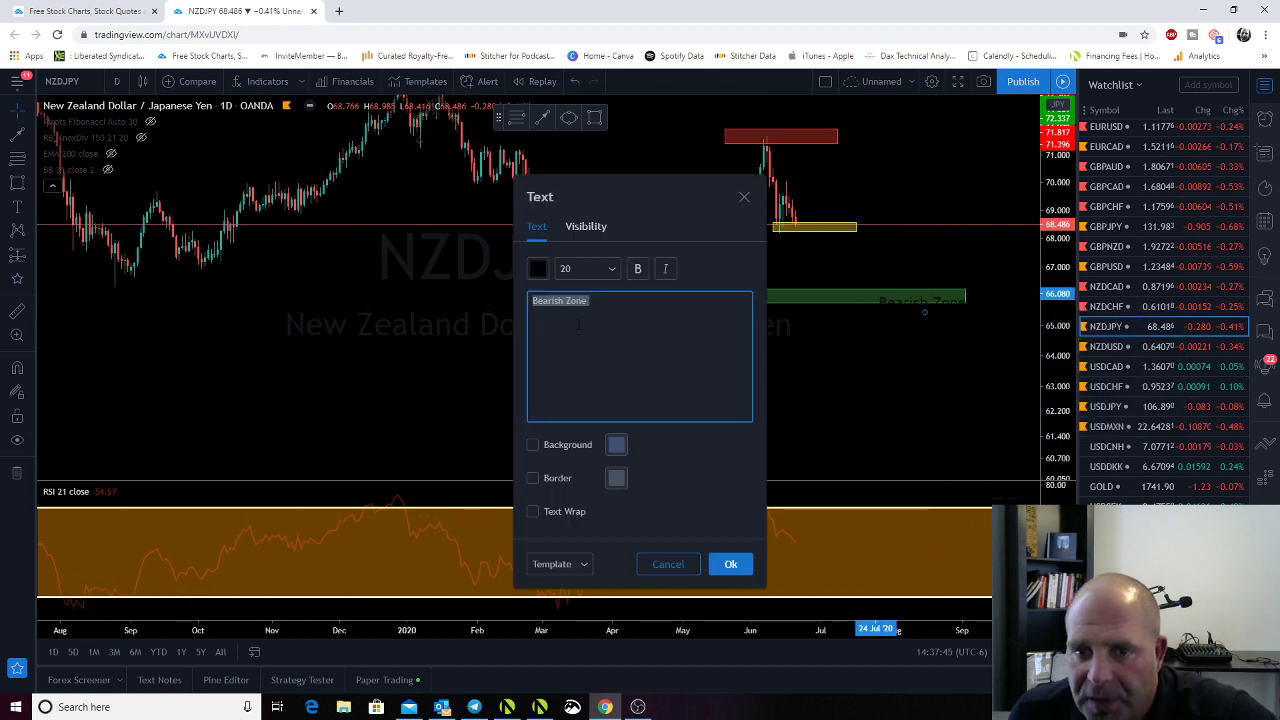
click(537, 268)
click(540, 296)
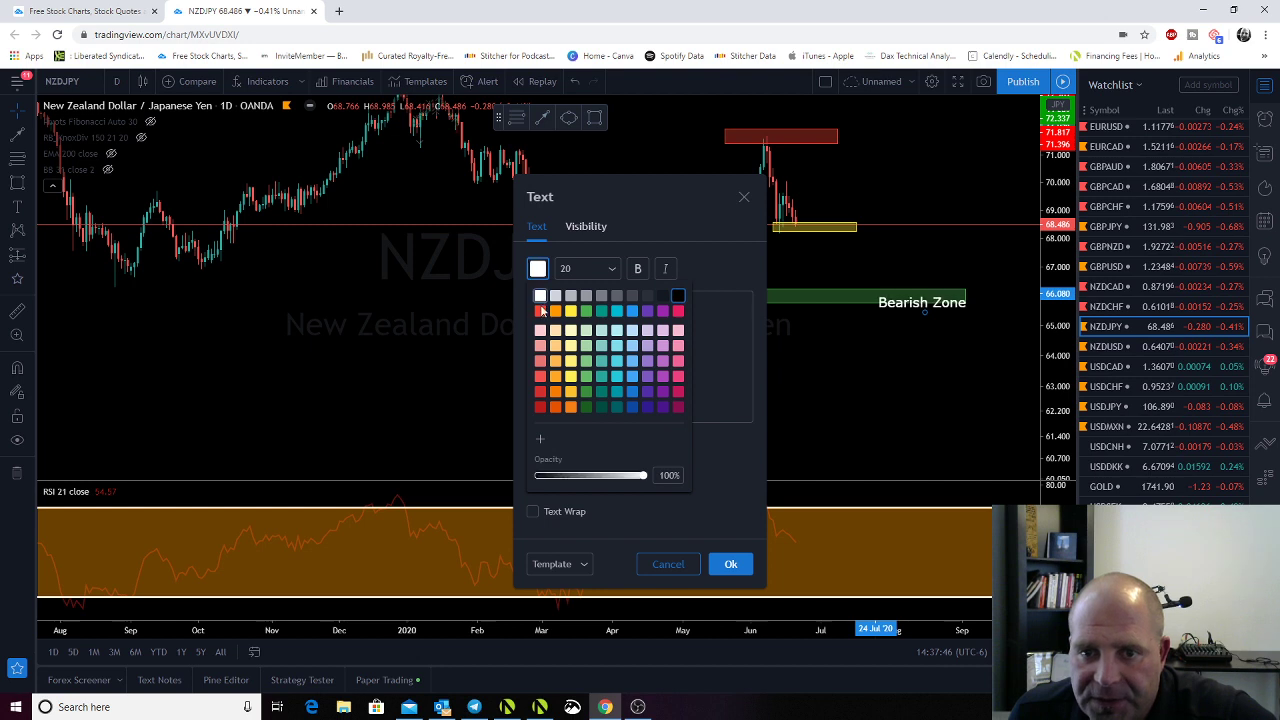
click(731, 564)
click(731, 564)
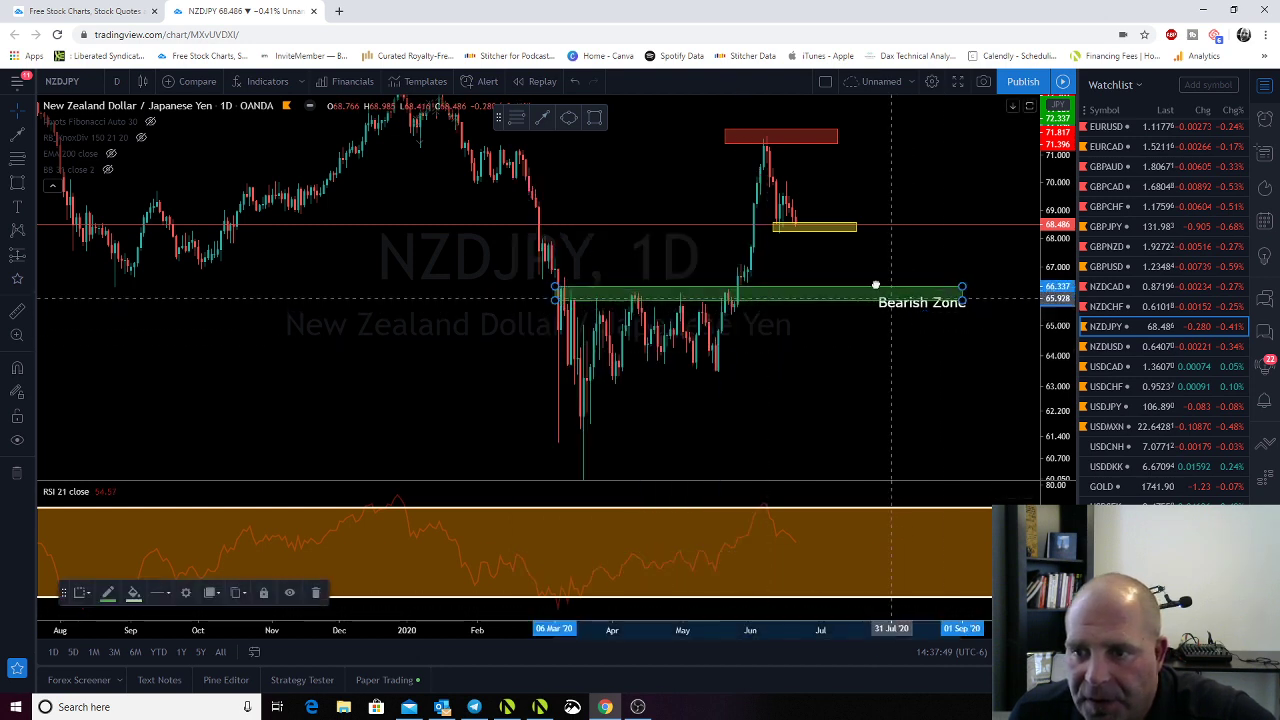
Lower the NZDJPY green zone to about 64.8–65.3 and move the Bearish Zone label up beside the red zone
drag(875, 286, 838, 165)
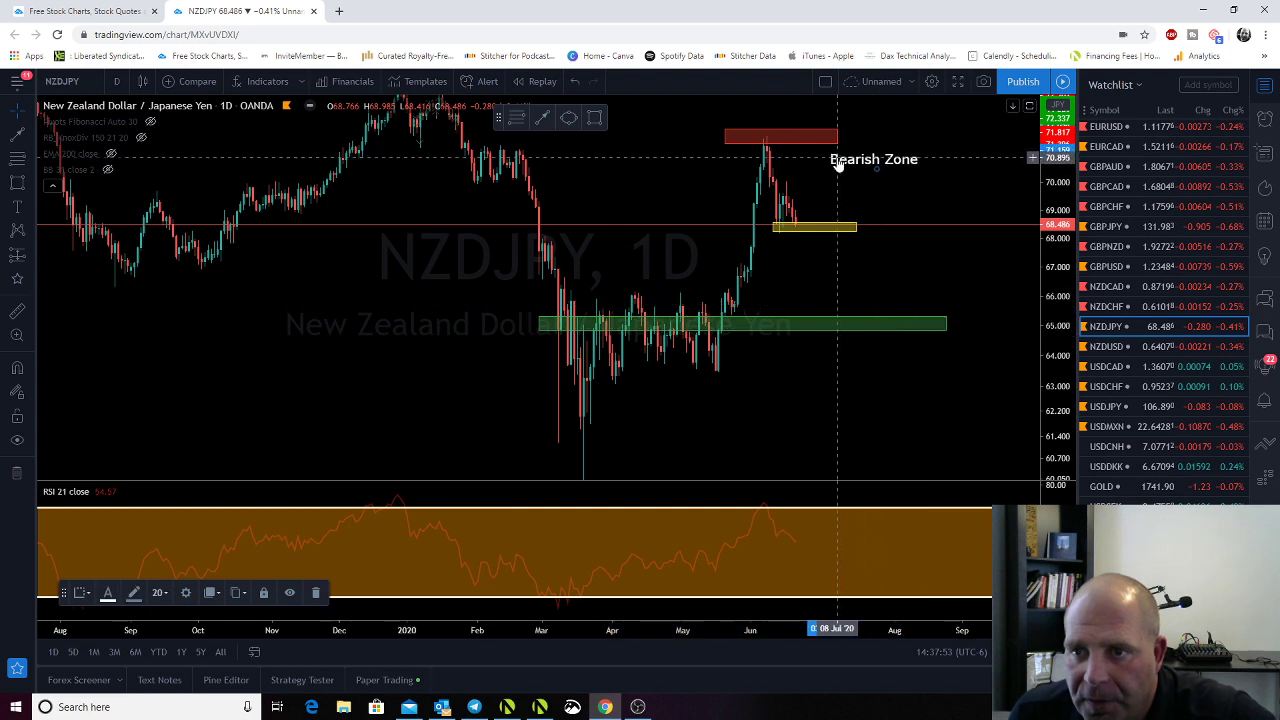
Raise the long NZDJPY green zone to about 65.50–65.98, spanning 3 March to 27 August
drag(794, 323, 796, 301)
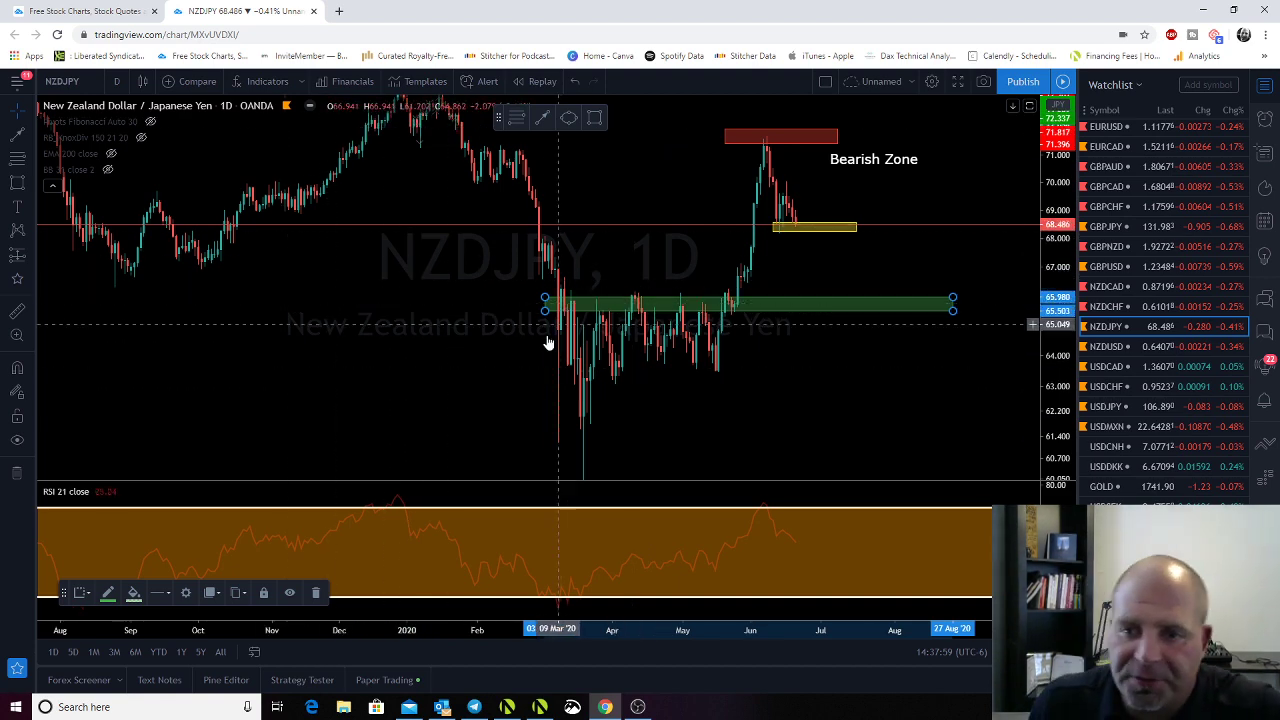
scroll(803, 388, down, 2)
scroll(797, 388, up, 5)
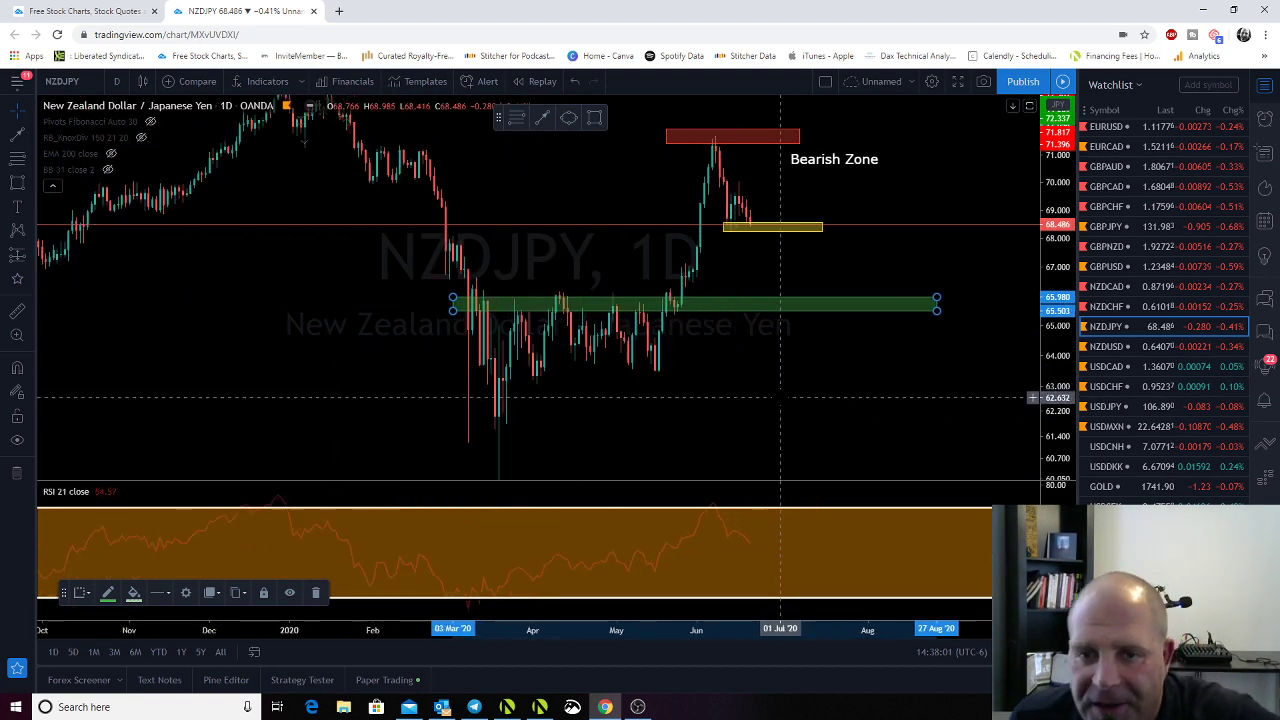
Open the NZDUSD chart and delete the short-position box between the red and green zones
click(1107, 347)
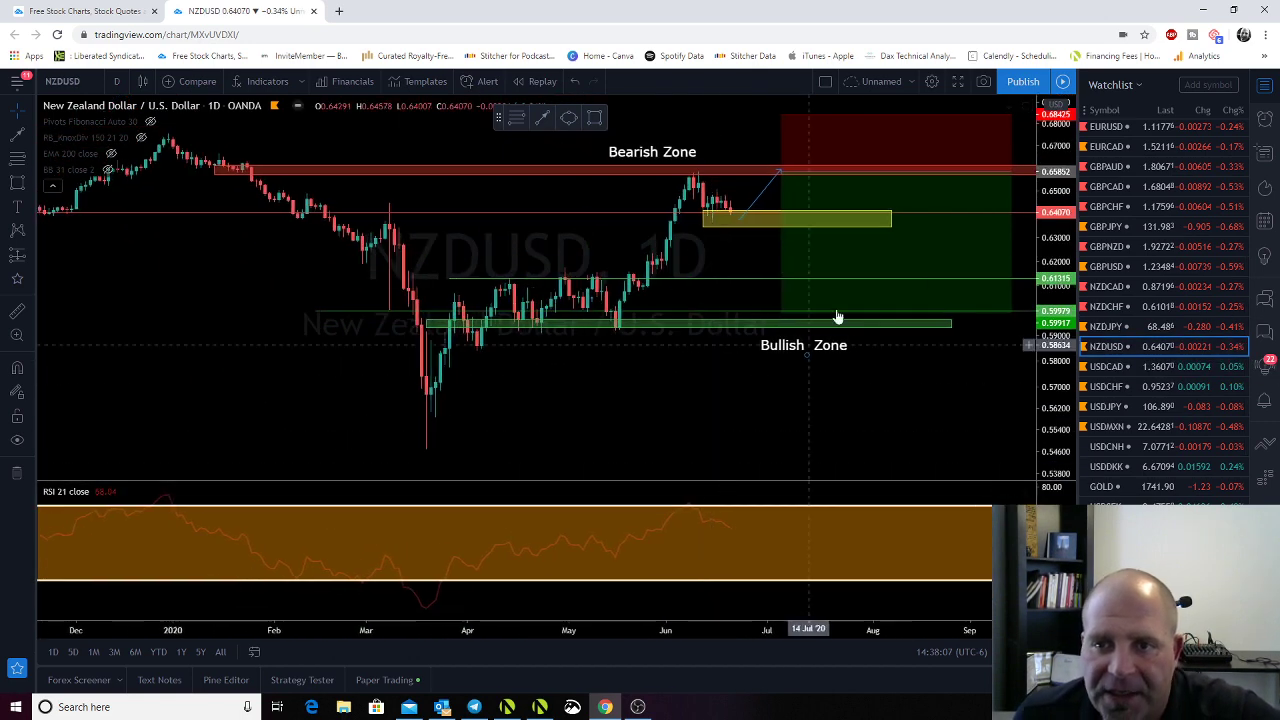
click(872, 261)
drag(861, 260, 875, 262)
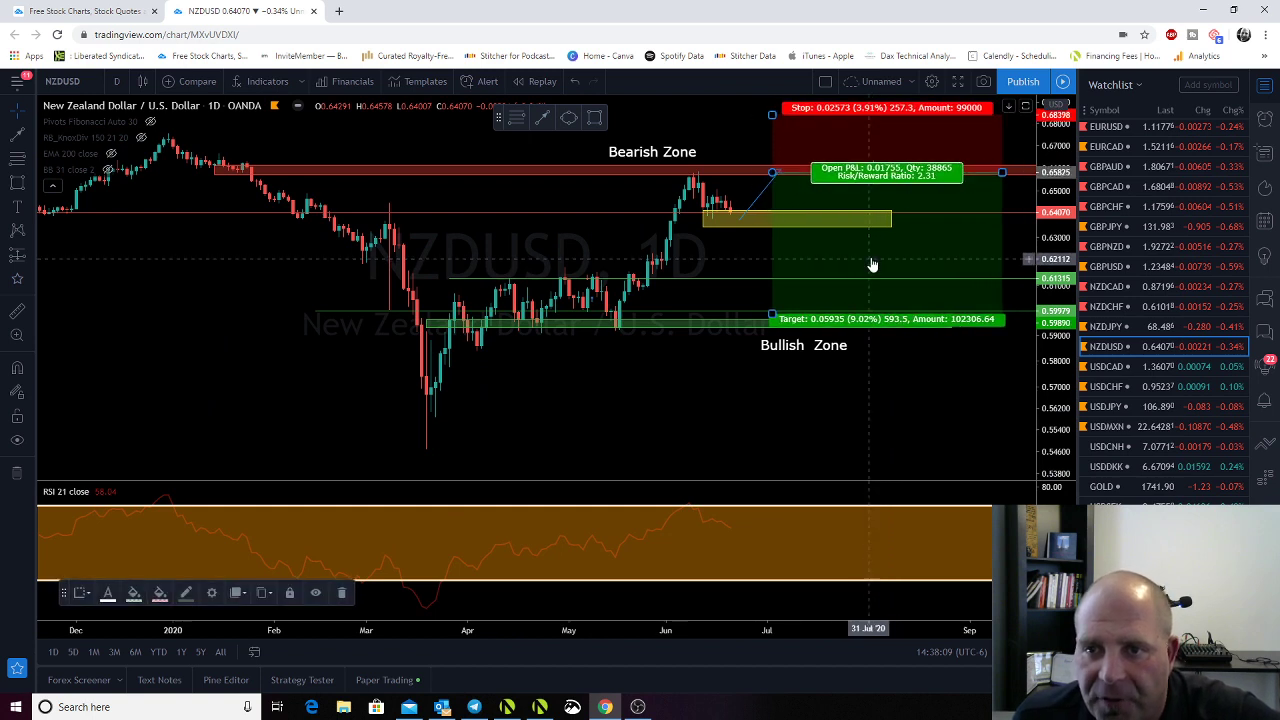
key(Delete)
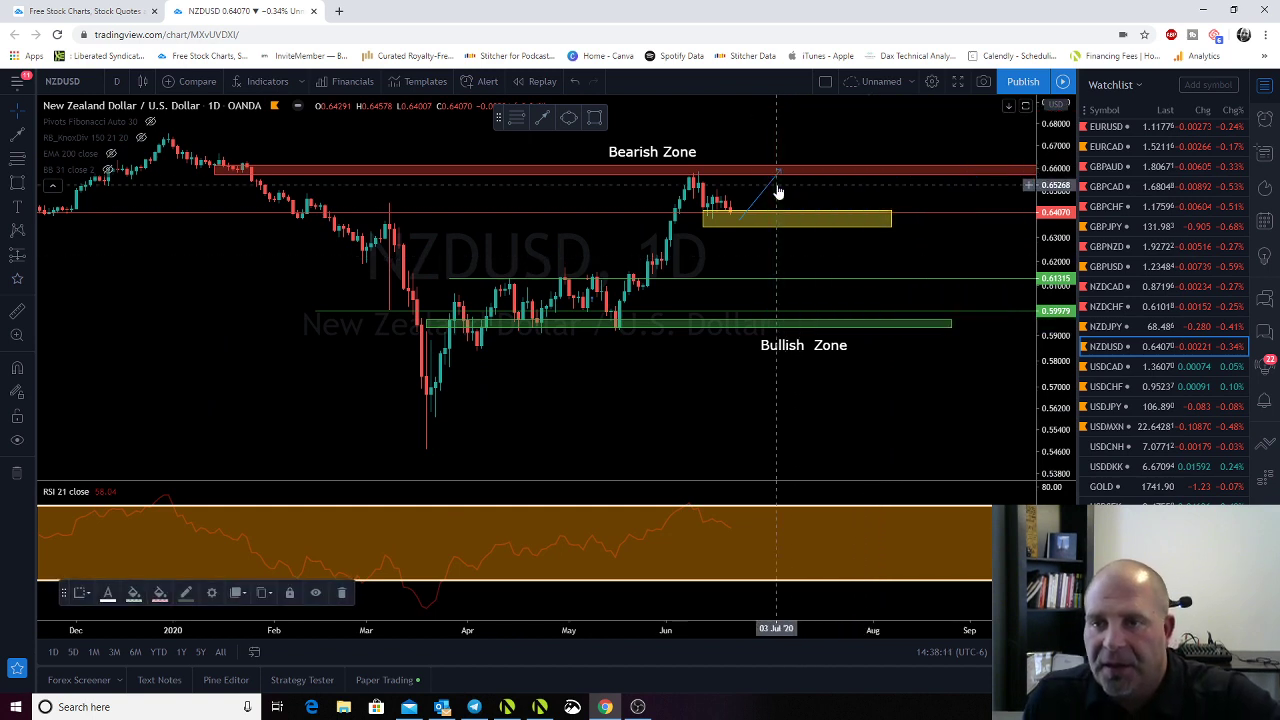
Move the NZDUSD Bearish Zone label above the arrow area and end the rising arrow at about 0.6568 on 1 July
mouse_move(782, 174)
mouse_down()
mouse_move(758, 173)
mouse_move(872, 160)
mouse_move(855, 149)
mouse_up()
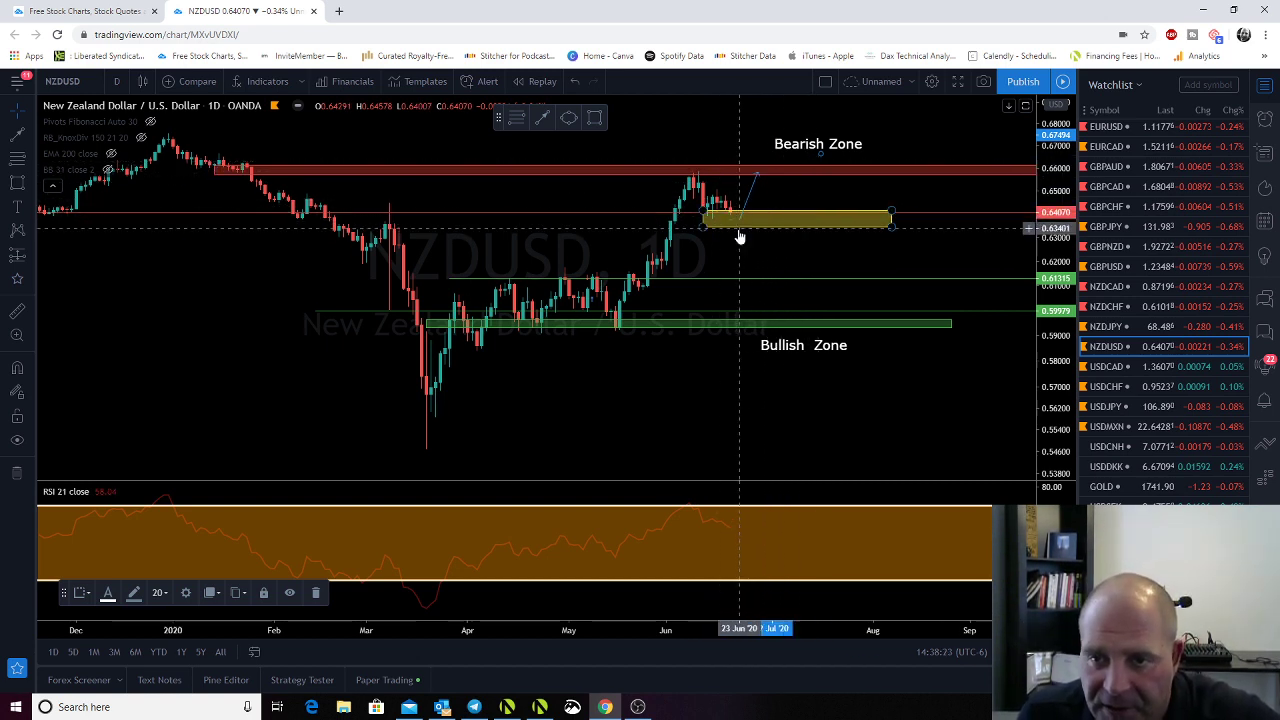
drag(820, 155, 767, 176)
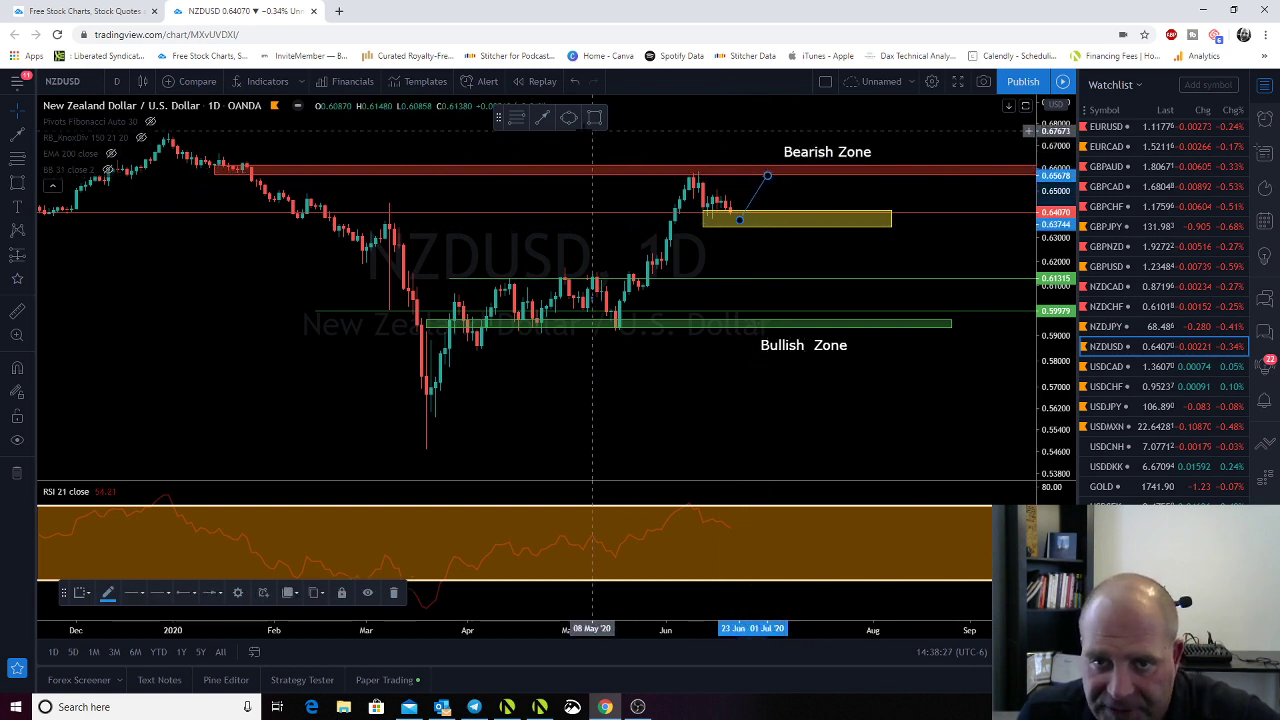
click(813, 177)
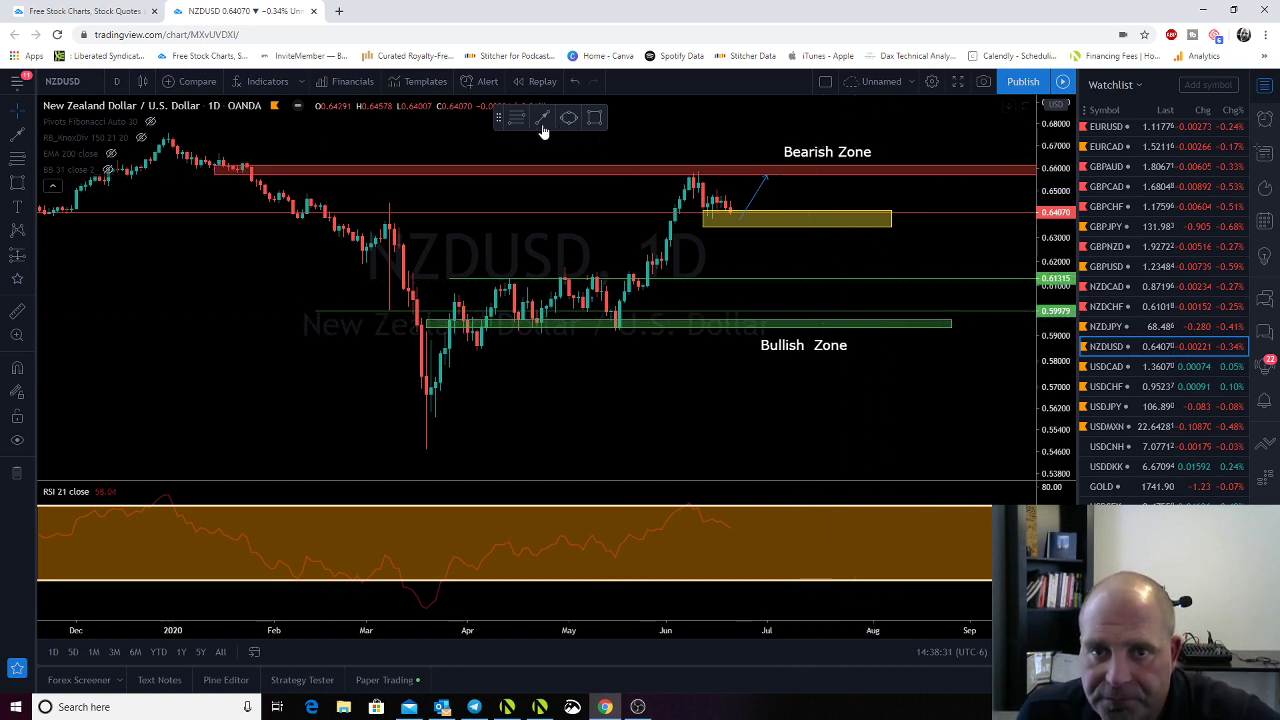
Draw a falling NZDUSD arrow from about 0.6580 on 9 July to about 0.5951 on 31 July
click(772, 173)
mouse_move(795, 173)
mouse_down()
mouse_move(857, 271)
mouse_move(868, 322)
mouse_up()
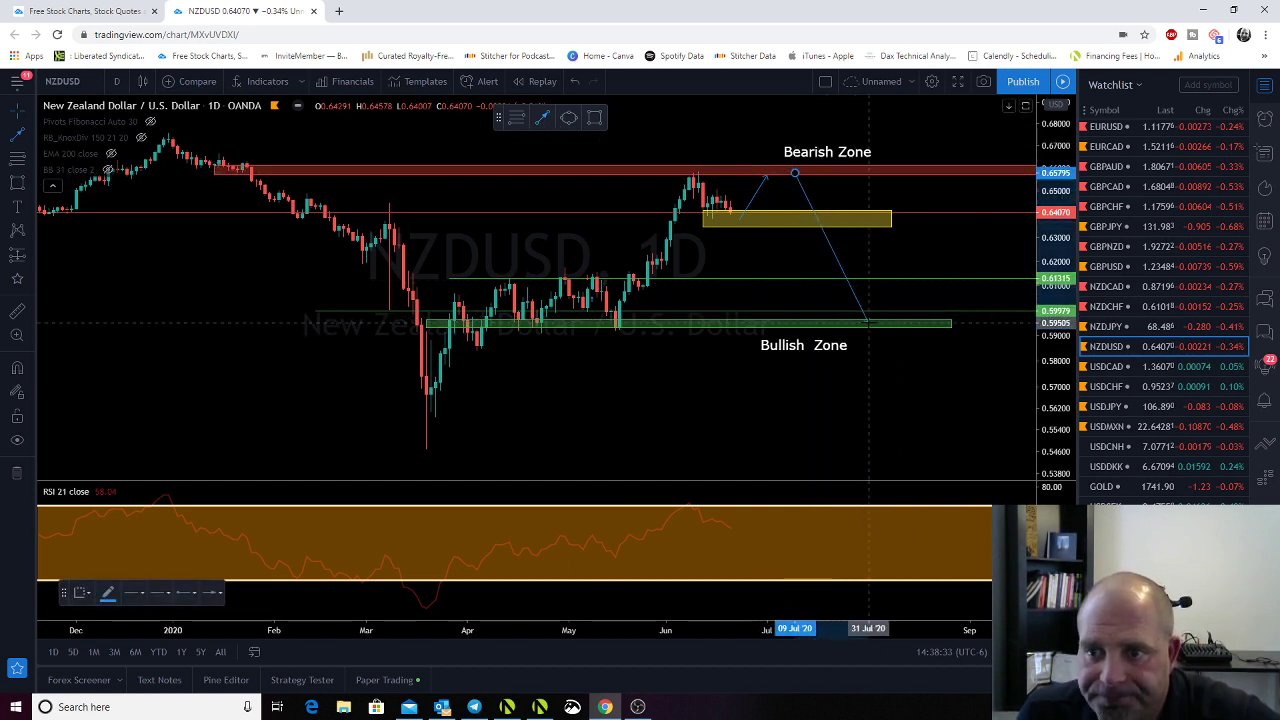
click(1028, 436)
Open the USDCAD chart, shift the Bullish Zone! label to an earlier date, and delete both projection arrows
click(1106, 366)
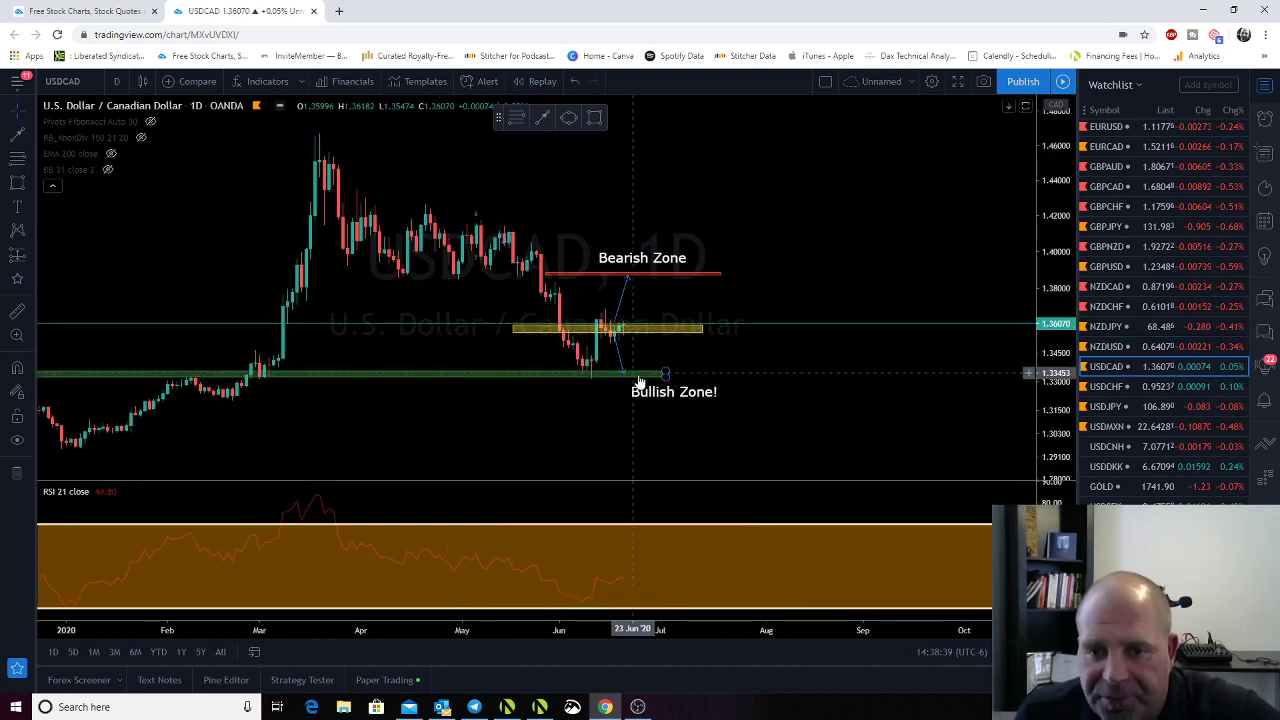
drag(634, 388, 614, 370)
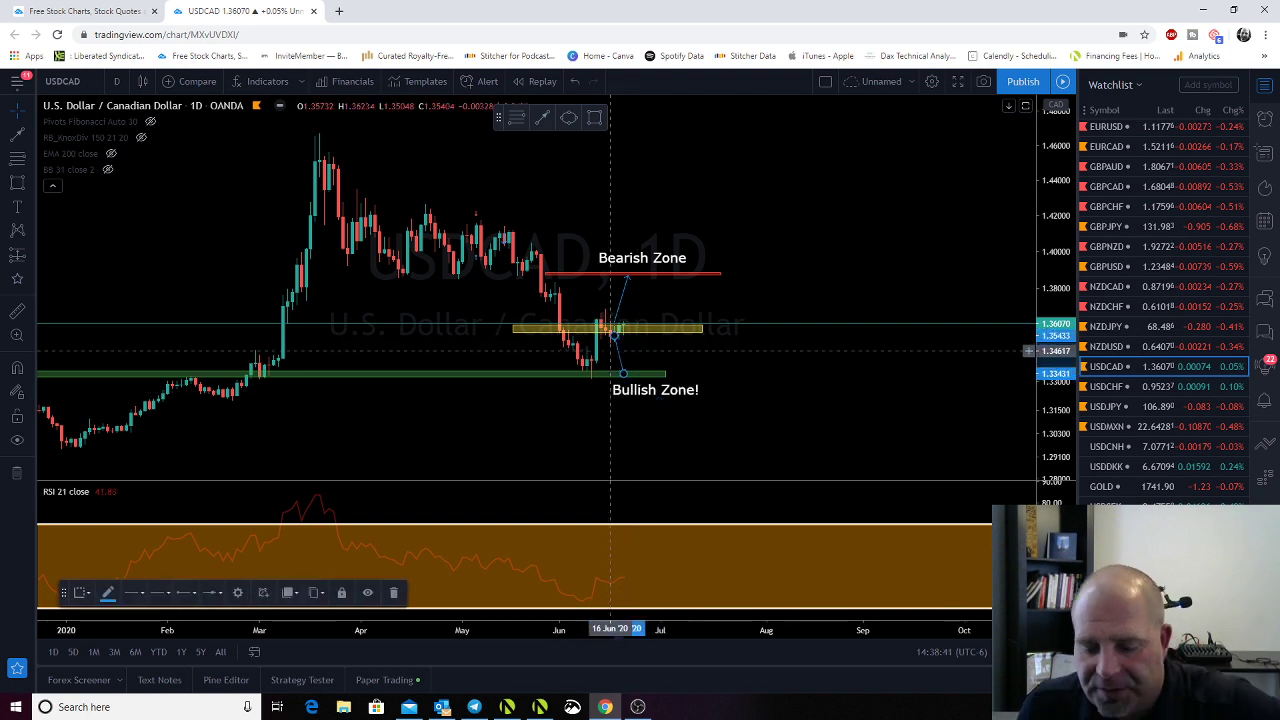
click(617, 335)
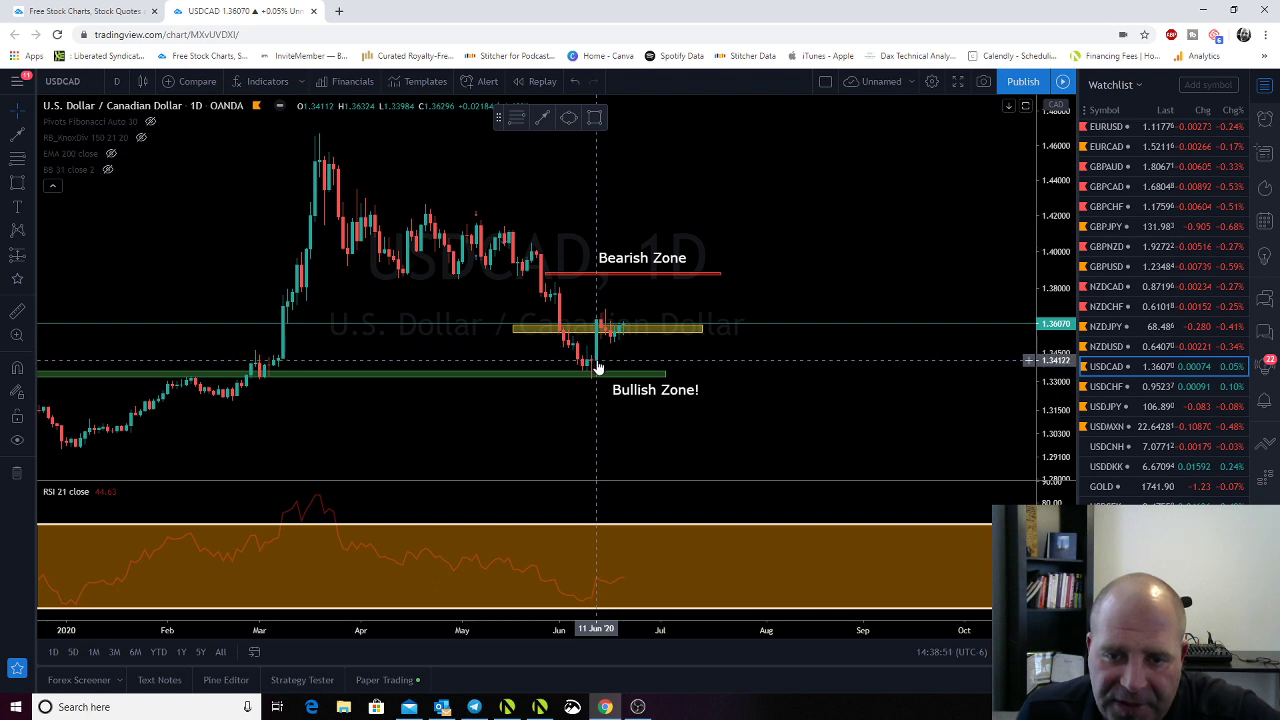
Adjust the USDCAD zones: raise the green one's base to about 1.3343, span the red one 27 May–20 July, lower the yellow one's top to about 1.3554
mouse_move(597, 368)
mouse_down()
mouse_move(601, 389)
mouse_move(607, 366)
mouse_up()
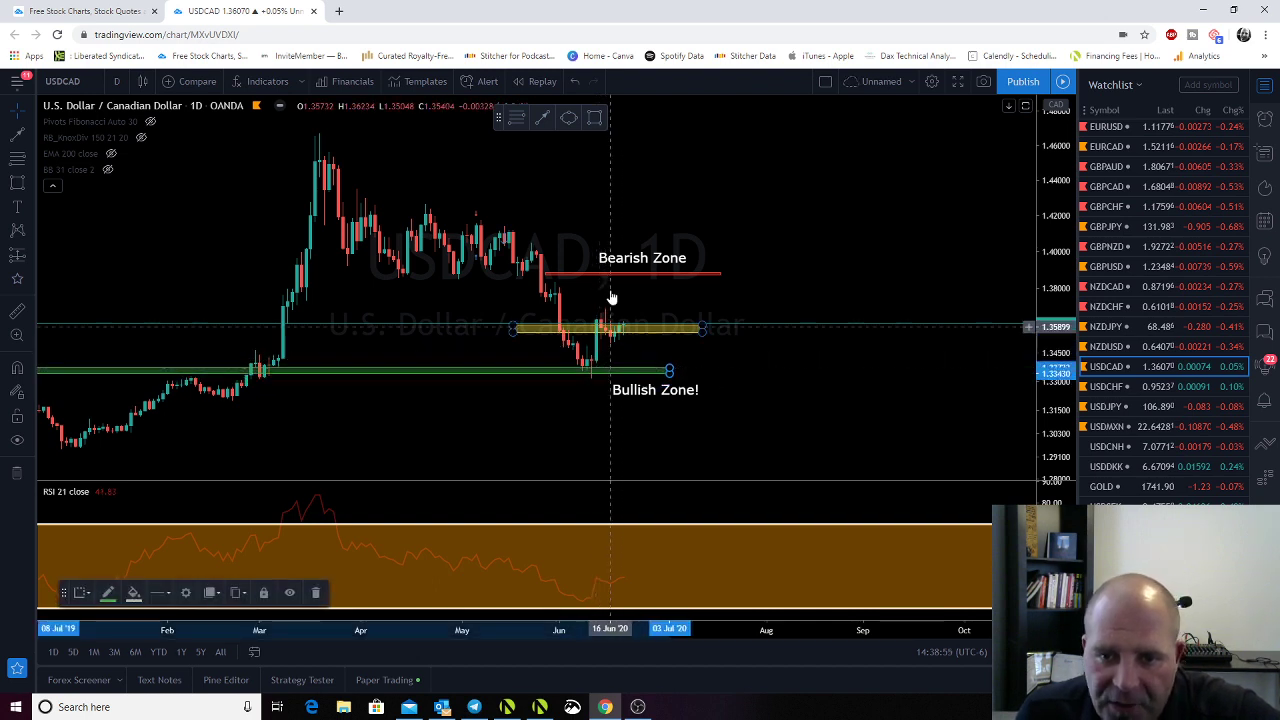
drag(629, 390, 679, 279)
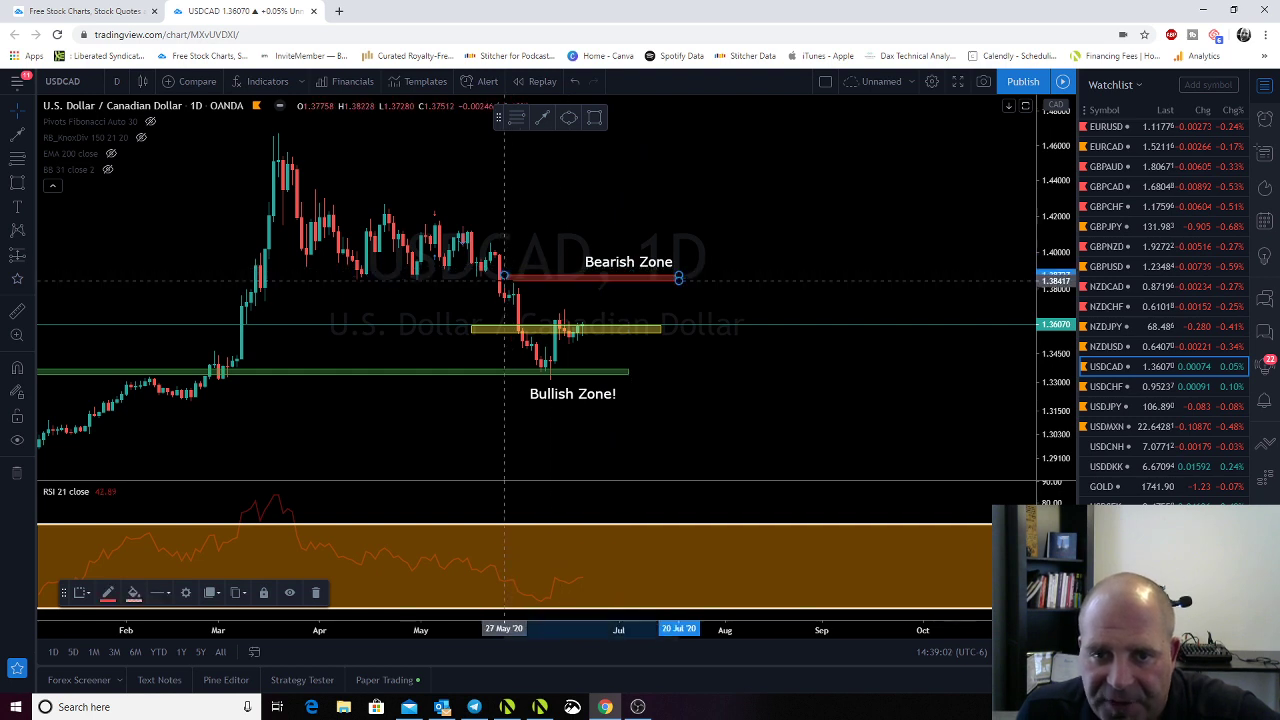
click(506, 285)
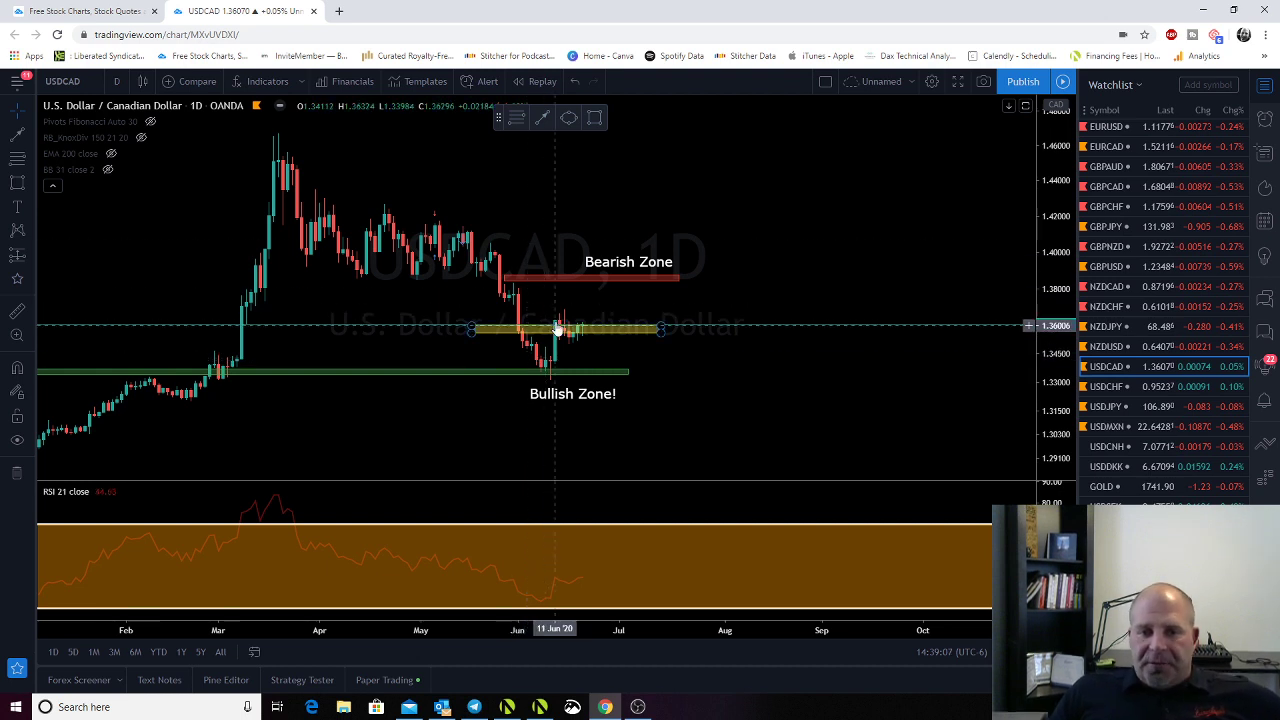
drag(545, 341, 545, 345)
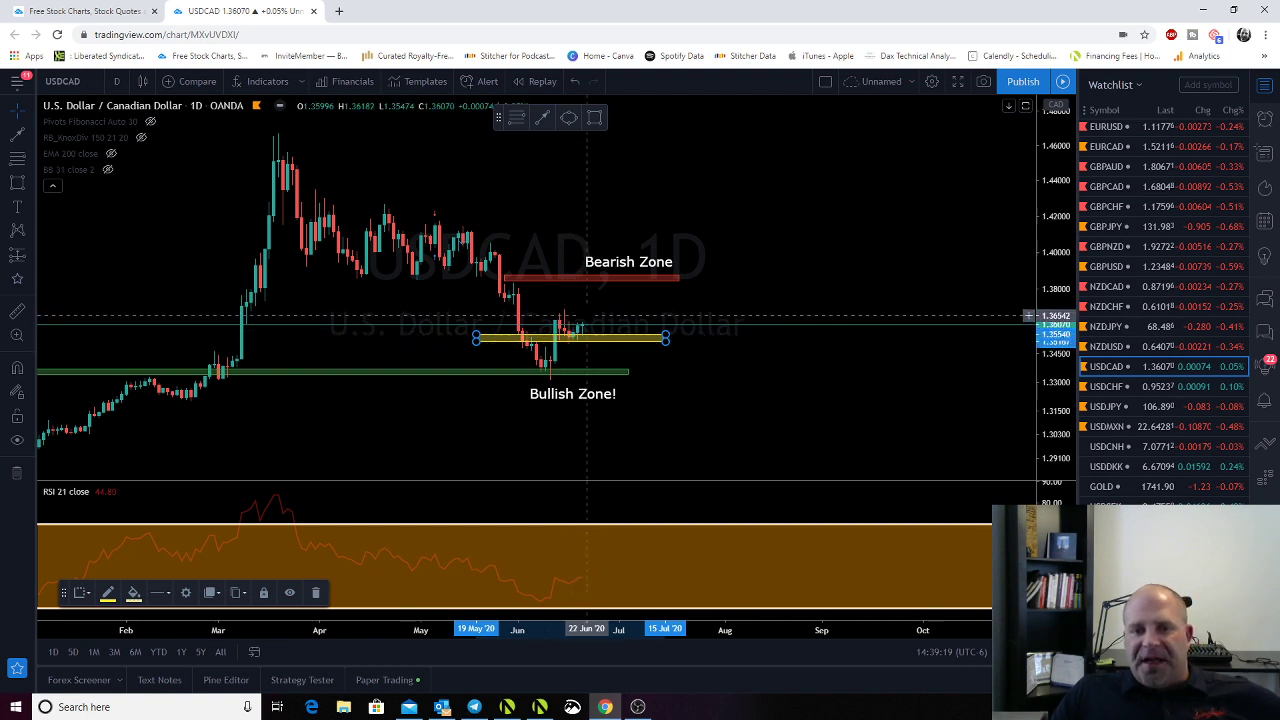
Draw a rising USDCAD arrow from about 1.360 on 22 June to the red zone and place the Bearish Zone label above it
click(543, 119)
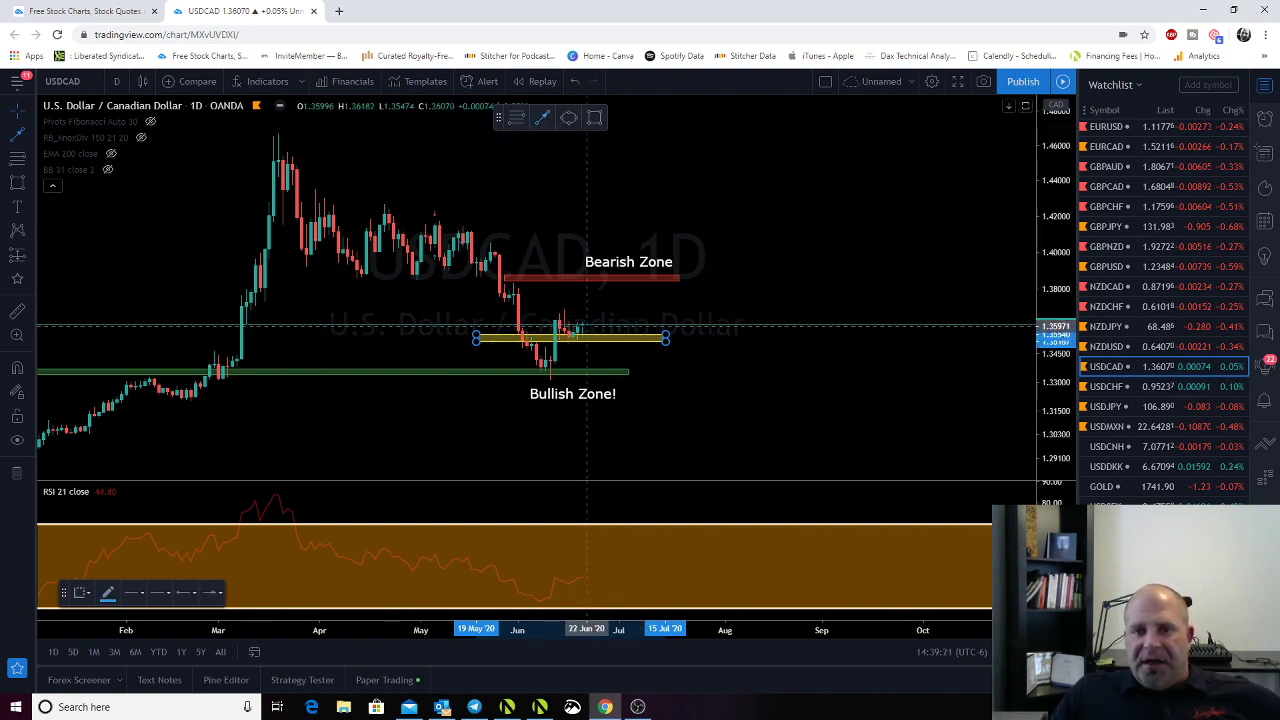
drag(587, 325, 586, 268)
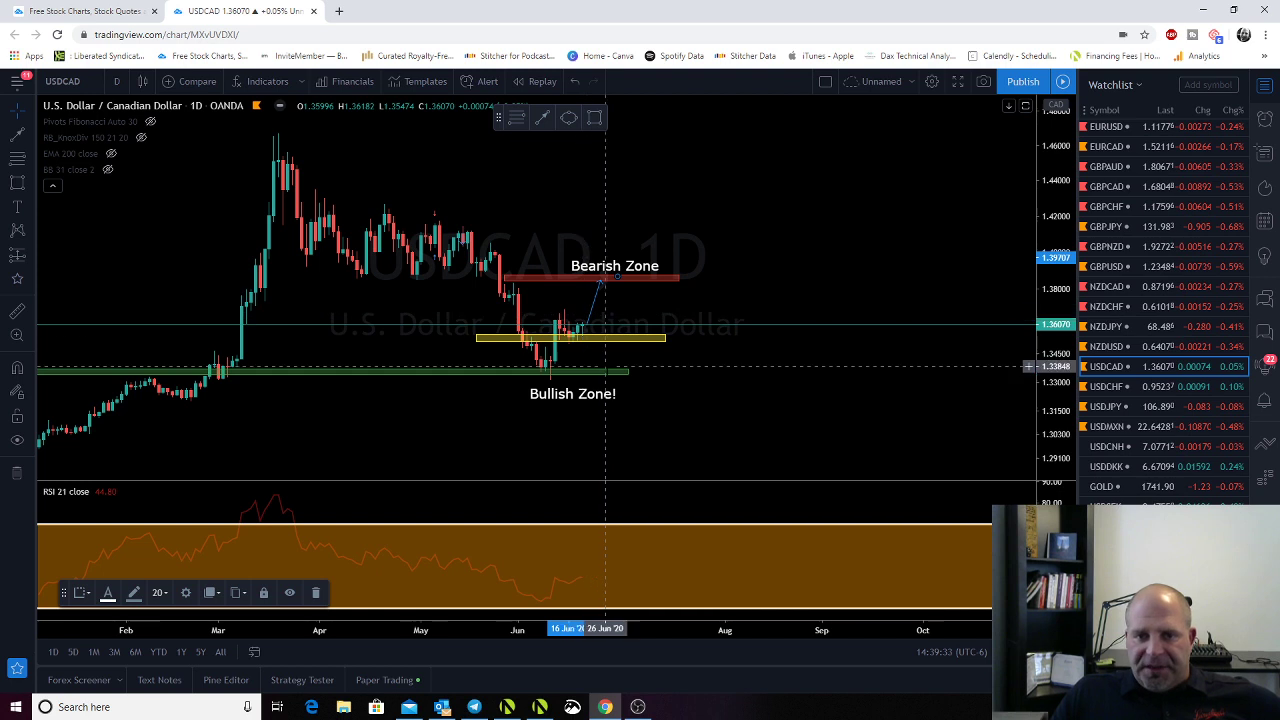
Open the USDCHF chart and shift the falling arrow to run from about 0.9543 to 0.9390 on 24 June
click(1105, 386)
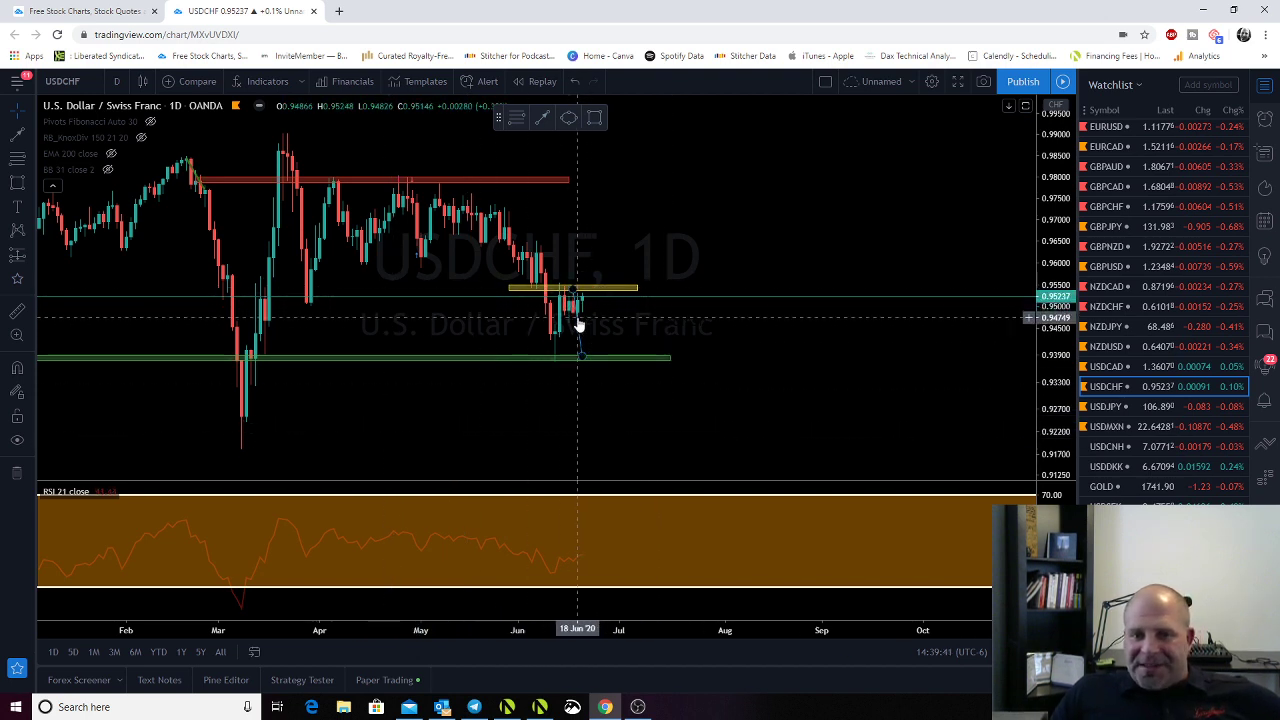
drag(578, 325, 590, 323)
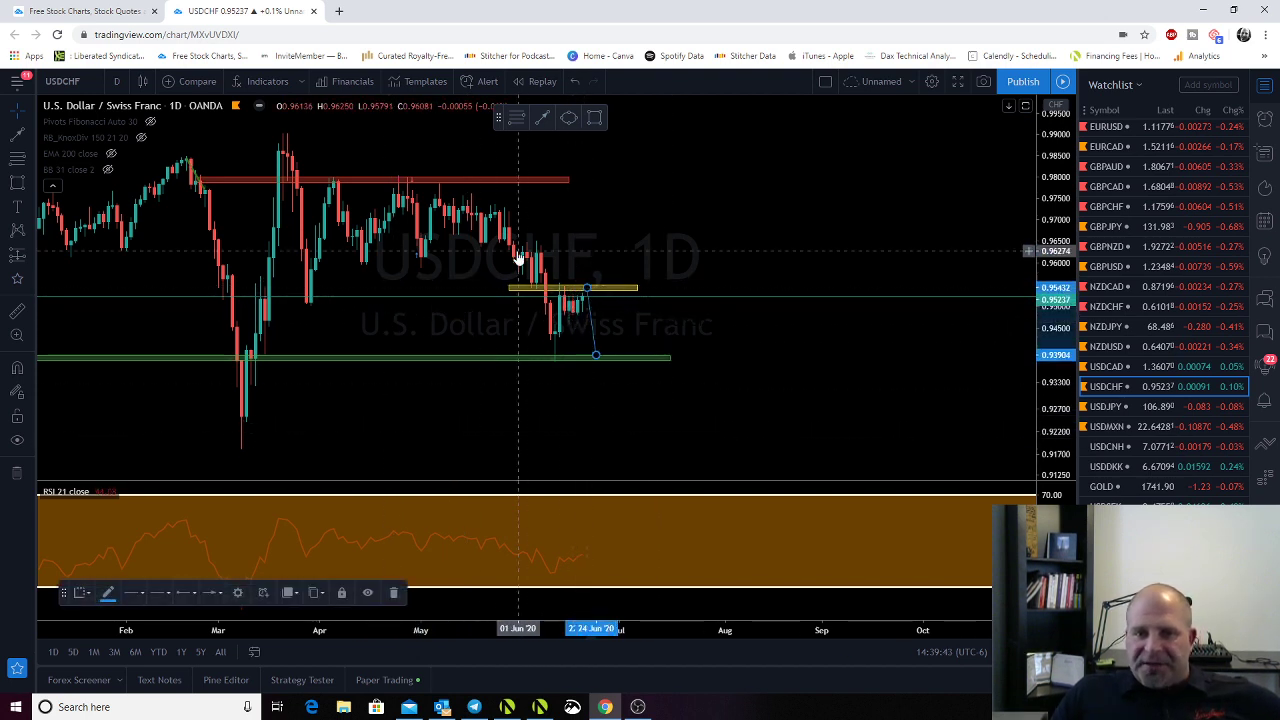
Draw a Fibonacci retracement on USDCHF from 0.96335 on 8 June to 0.93831 on 11 June, and flag the pair red
click(517, 117)
click(540, 248)
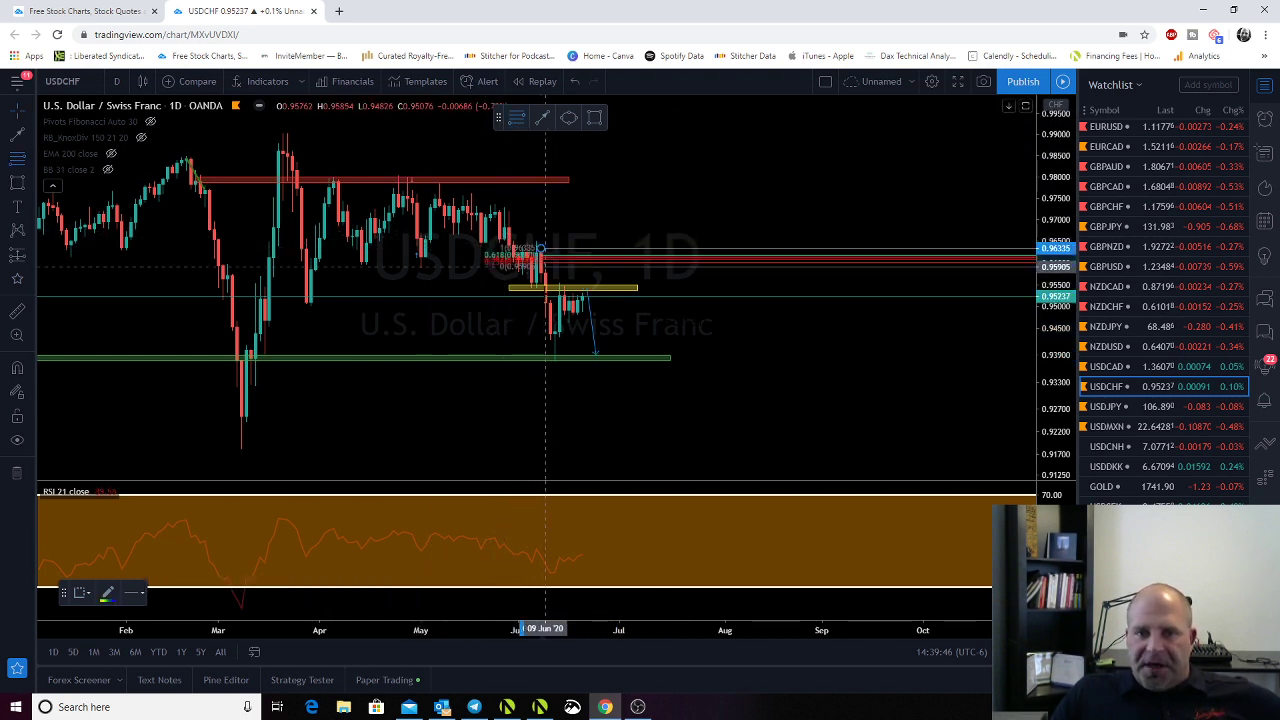
click(555, 357)
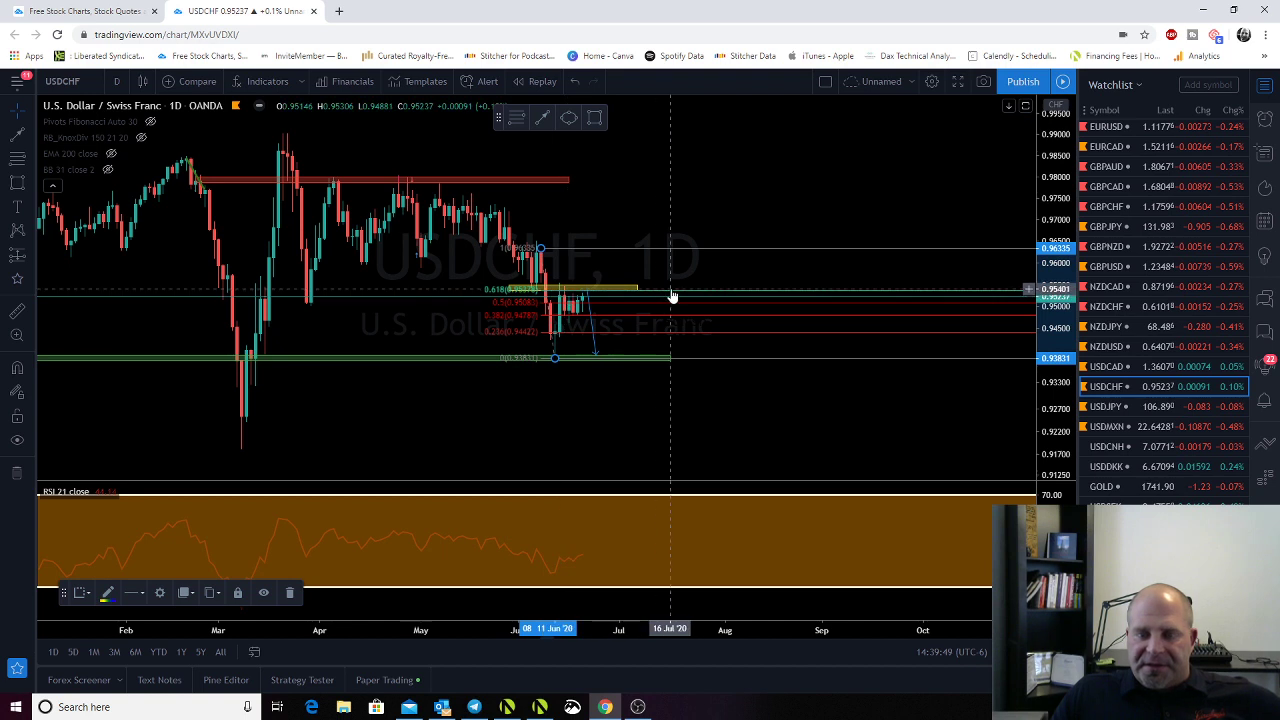
click(587, 302)
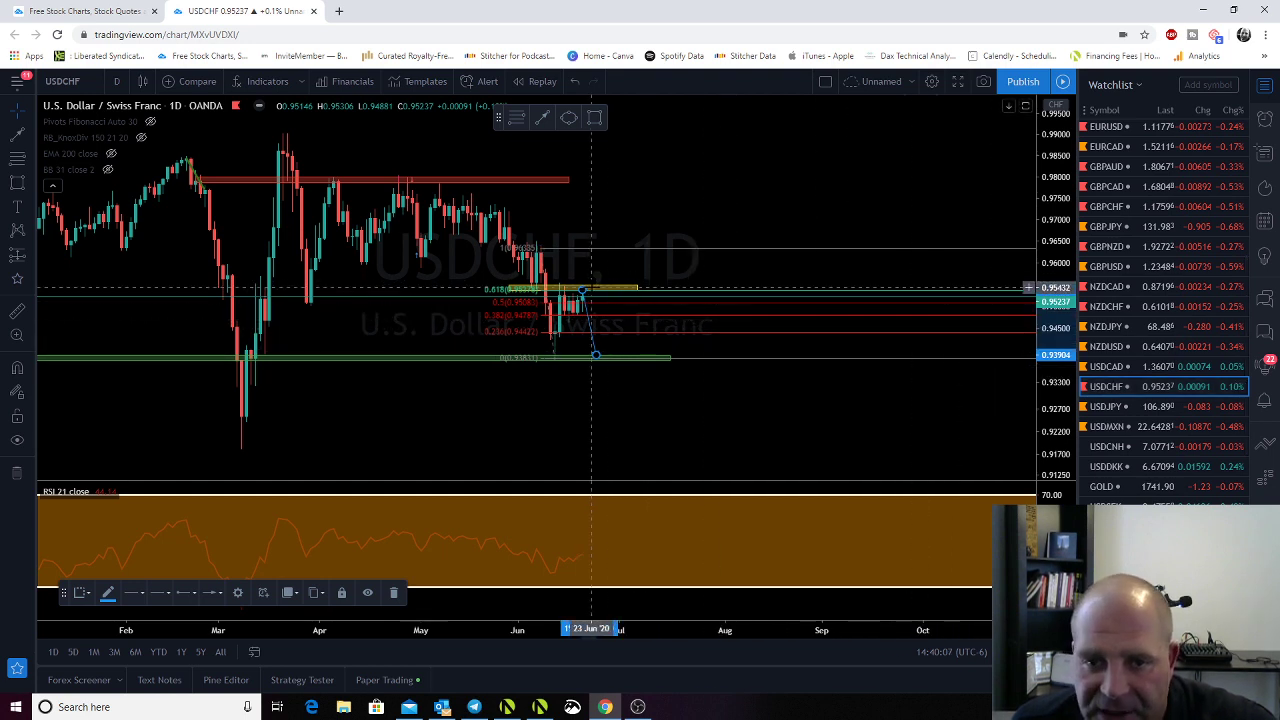
Open the USDJPY chart and delete the small long-position box around the latest candles
click(1106, 407)
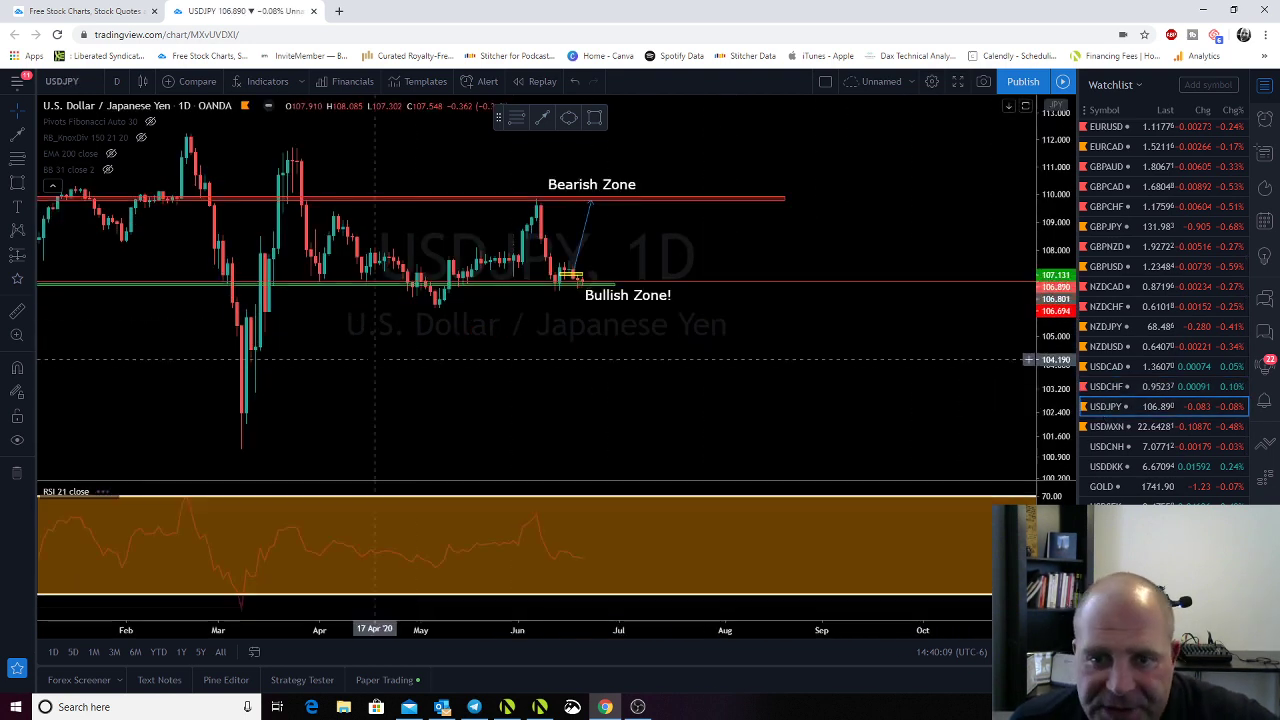
scroll(450, 372, down, 3)
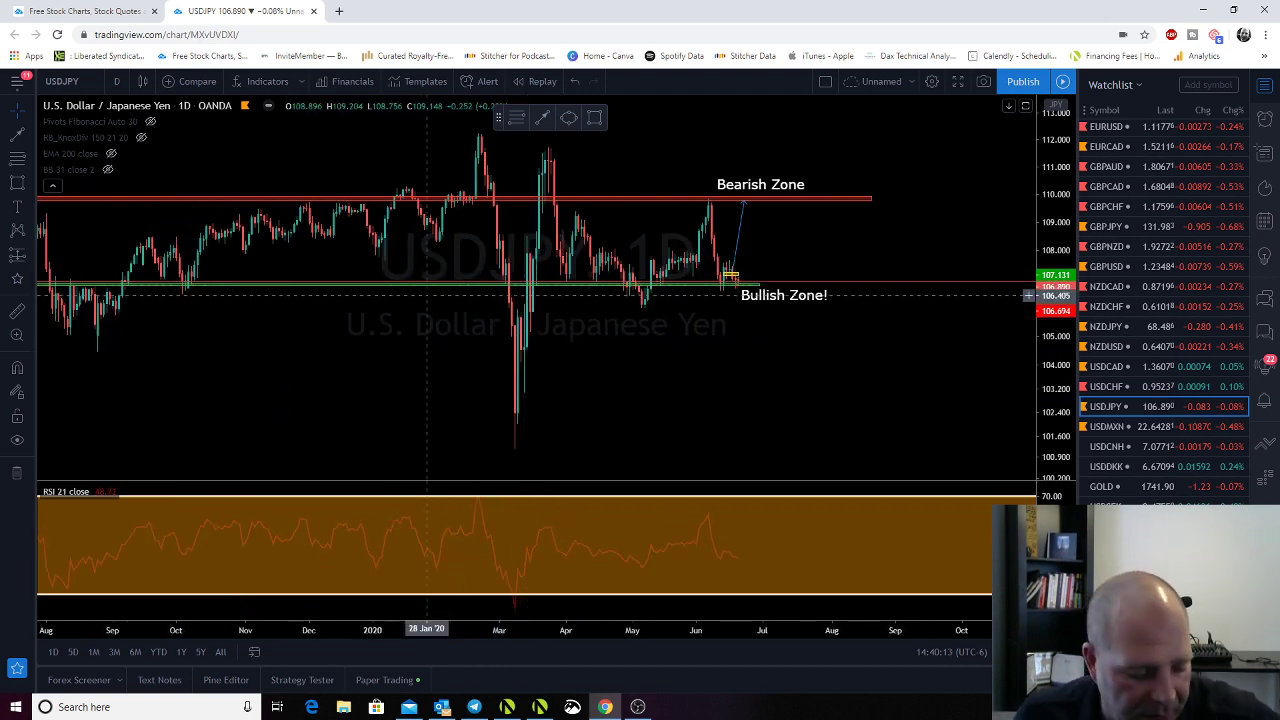
scroll(467, 299, down, 5)
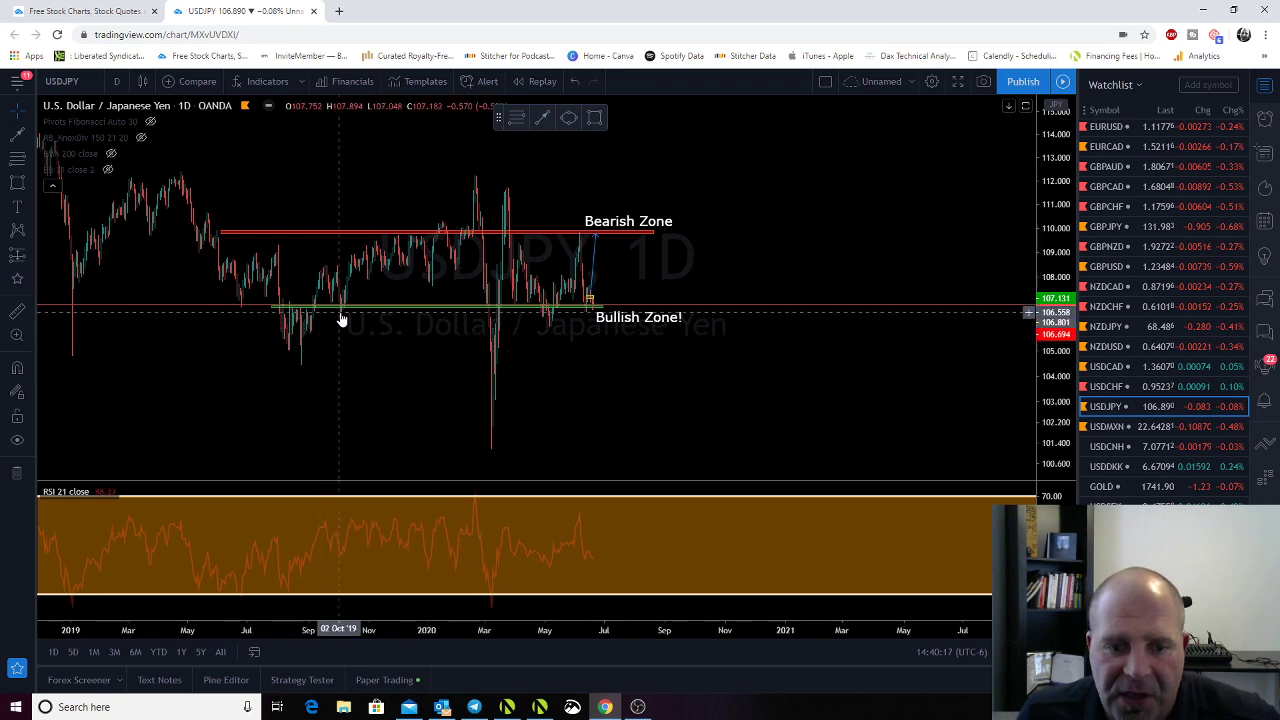
scroll(341, 319, up, 6)
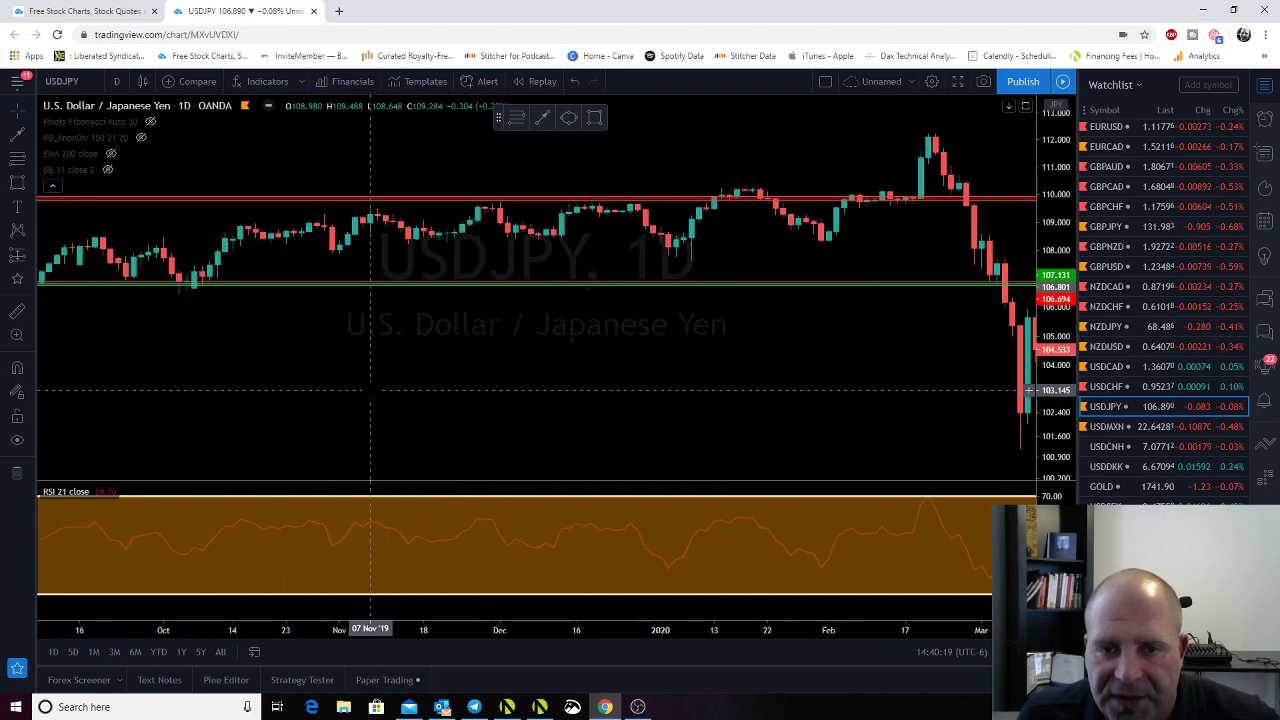
drag(666, 340, 65, 336)
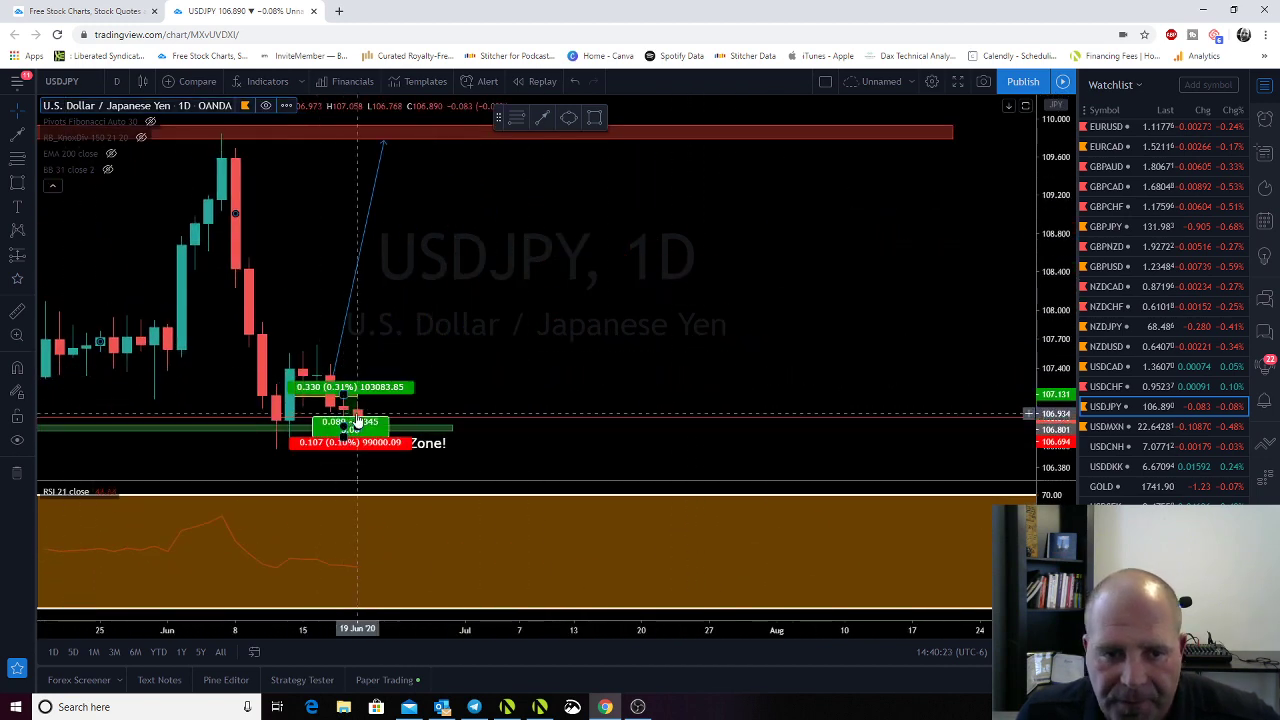
click(355, 420)
click(348, 432)
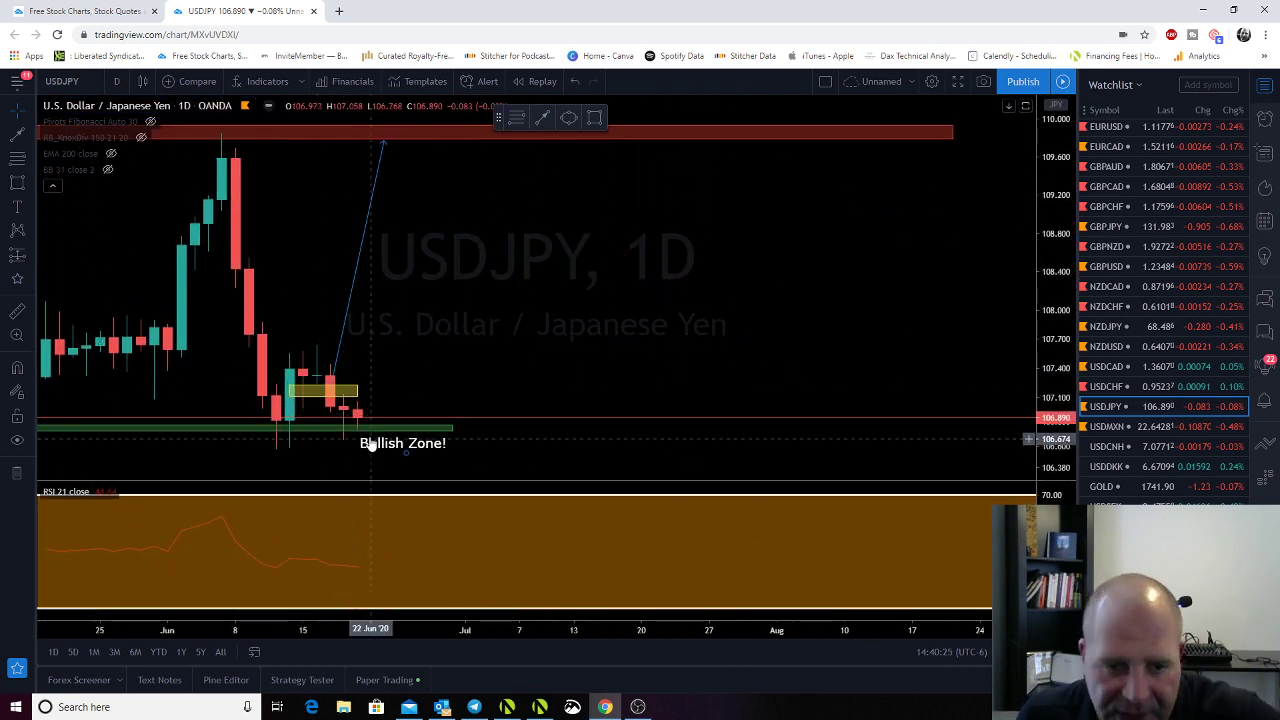
Lower the USDJPY green zone slightly and place the Bullish Zone! label just beneath it at about 106.666 on 19 June
click(440, 446)
drag(440, 446, 410, 446)
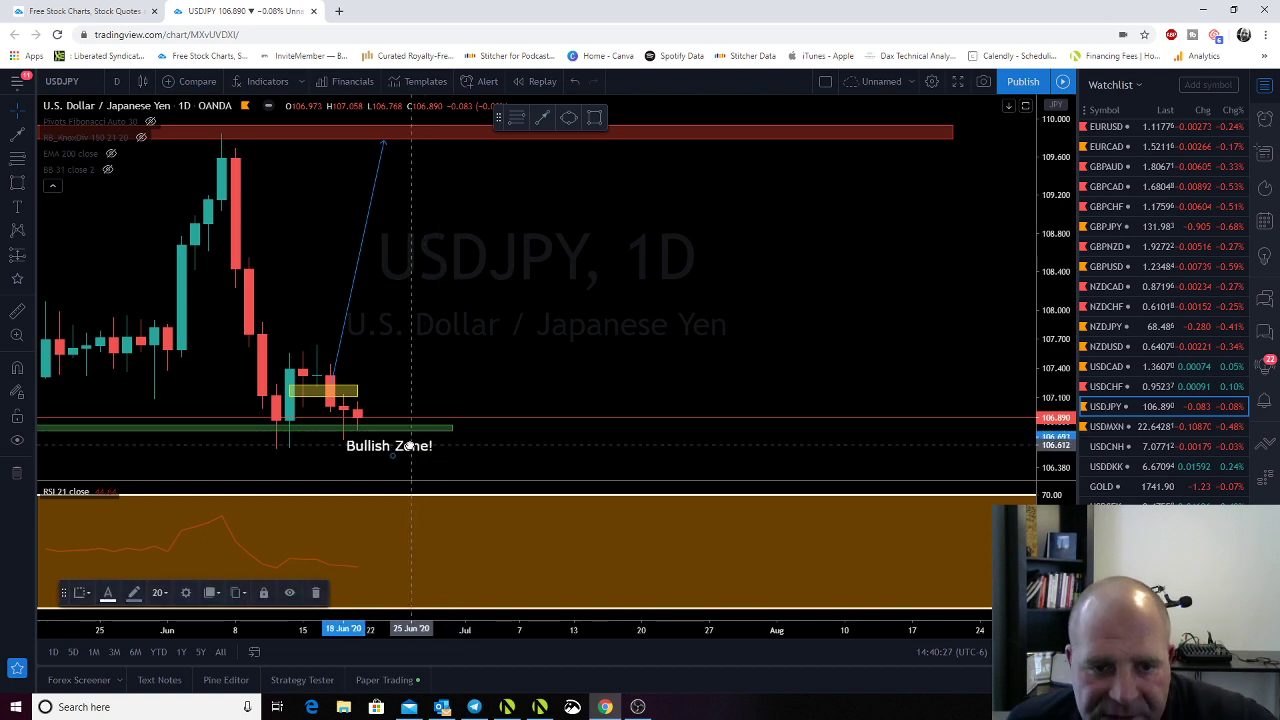
click(451, 428)
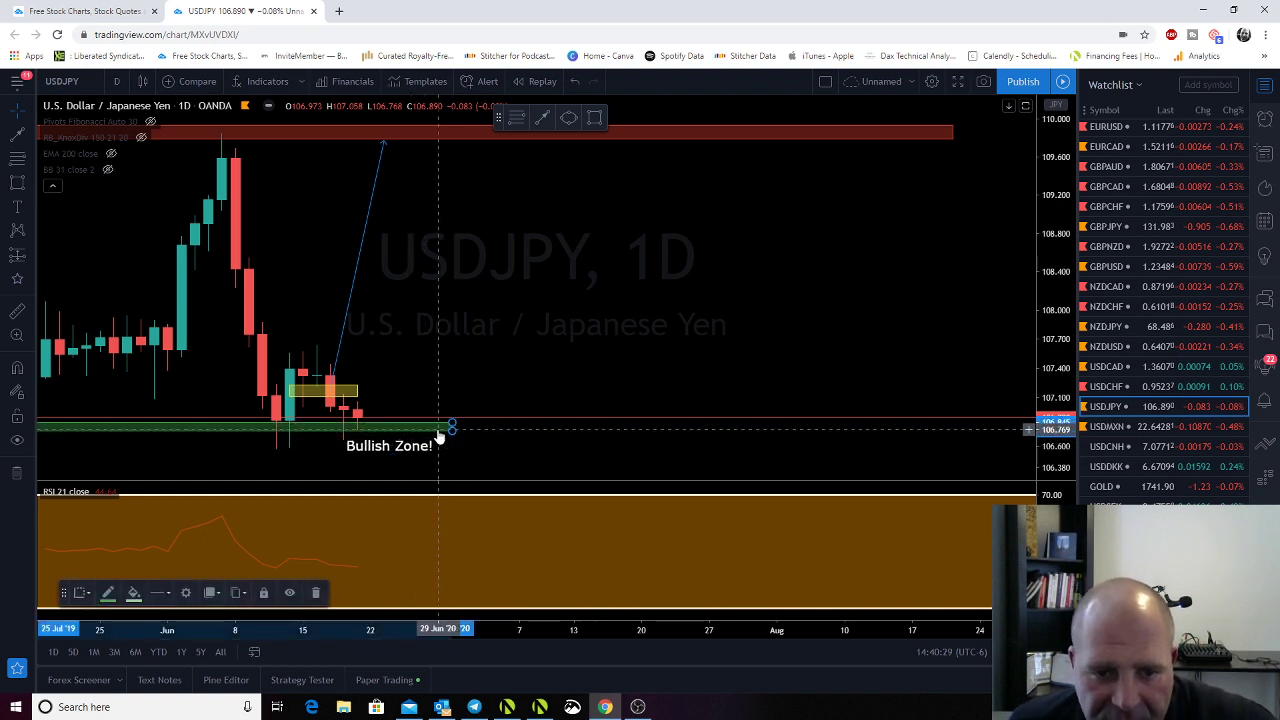
drag(437, 432, 372, 447)
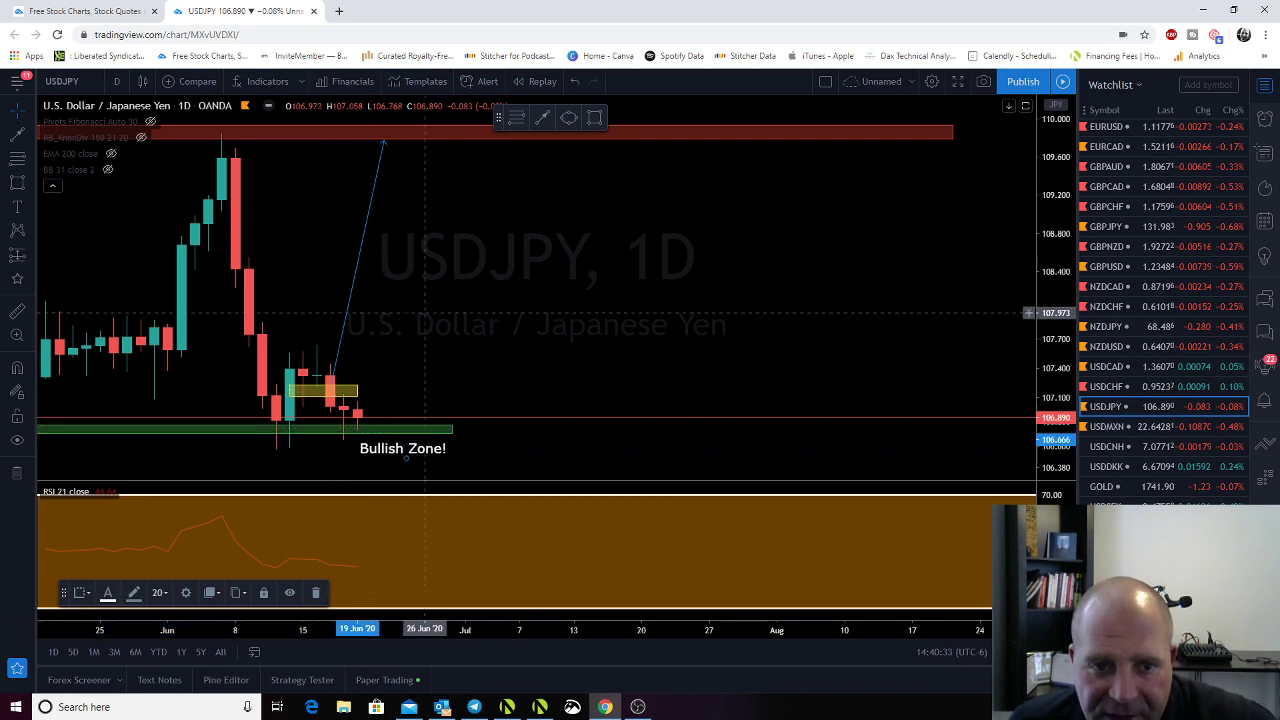
Move the rising USDJPY arrow to start in the green zone on 19 June and extend its tip to the red zone
drag(344, 337, 371, 363)
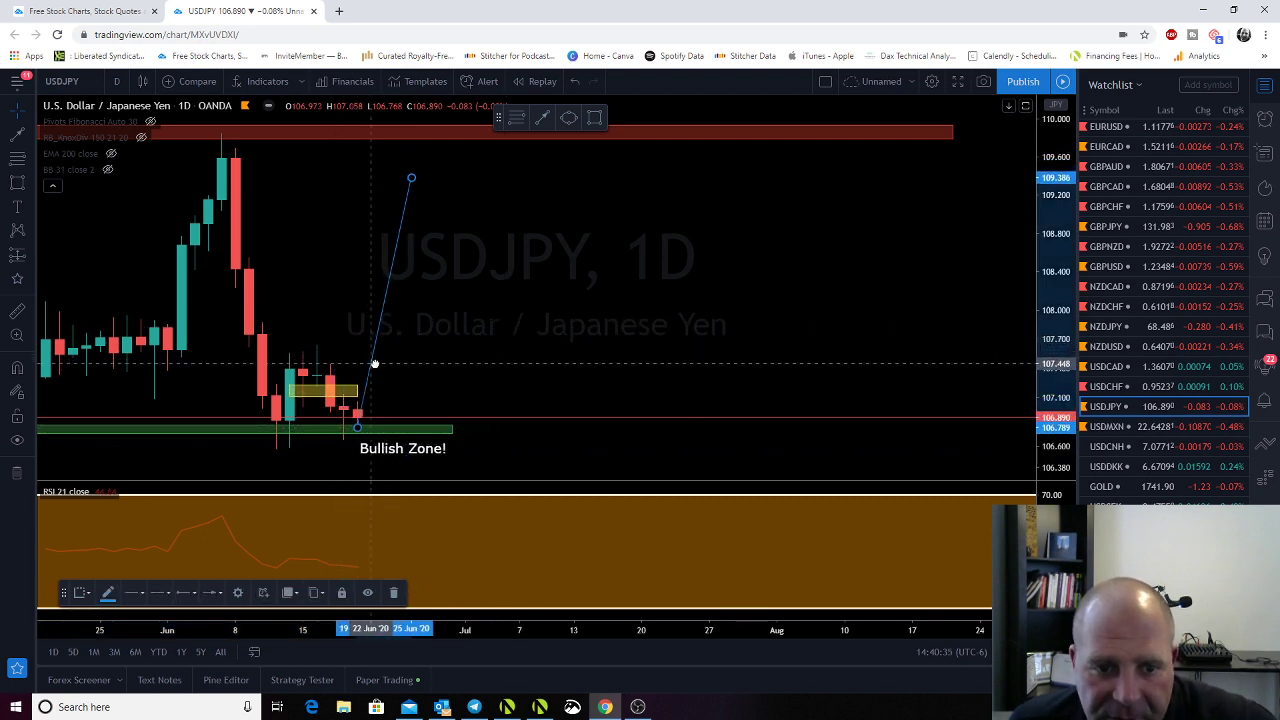
drag(414, 179, 434, 129)
Delete the small yellow zone above the latest USDJPY candles
drag(452, 371, 527, 371)
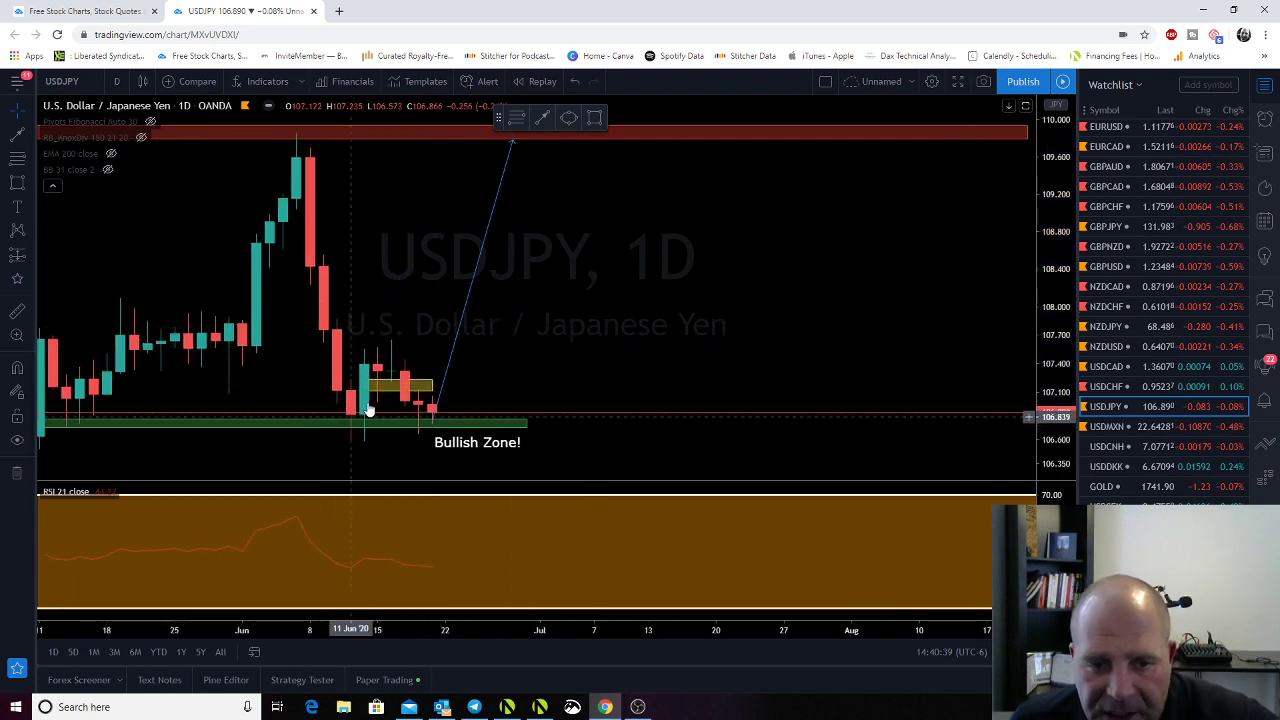
click(384, 397)
key(Delete)
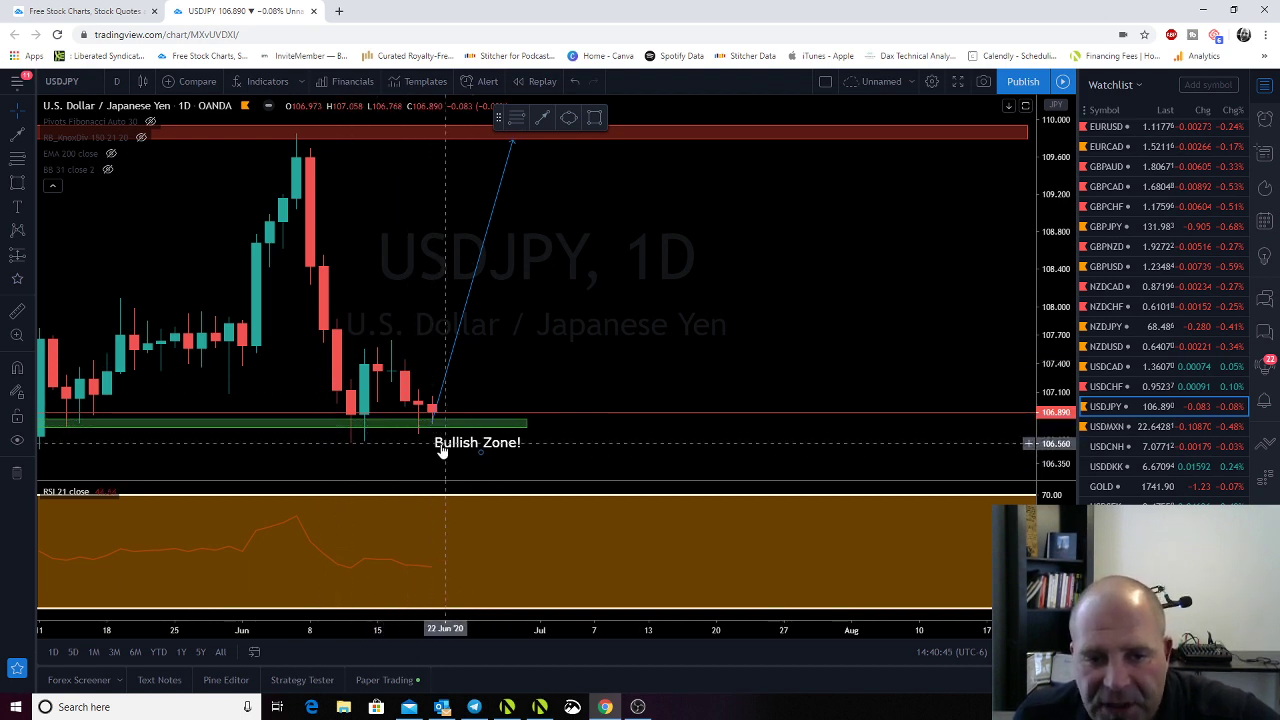
Examine the USDJPY daily price history back to the March 2020 low against the green and red zones
click(432, 443)
drag(290, 440, 482, 462)
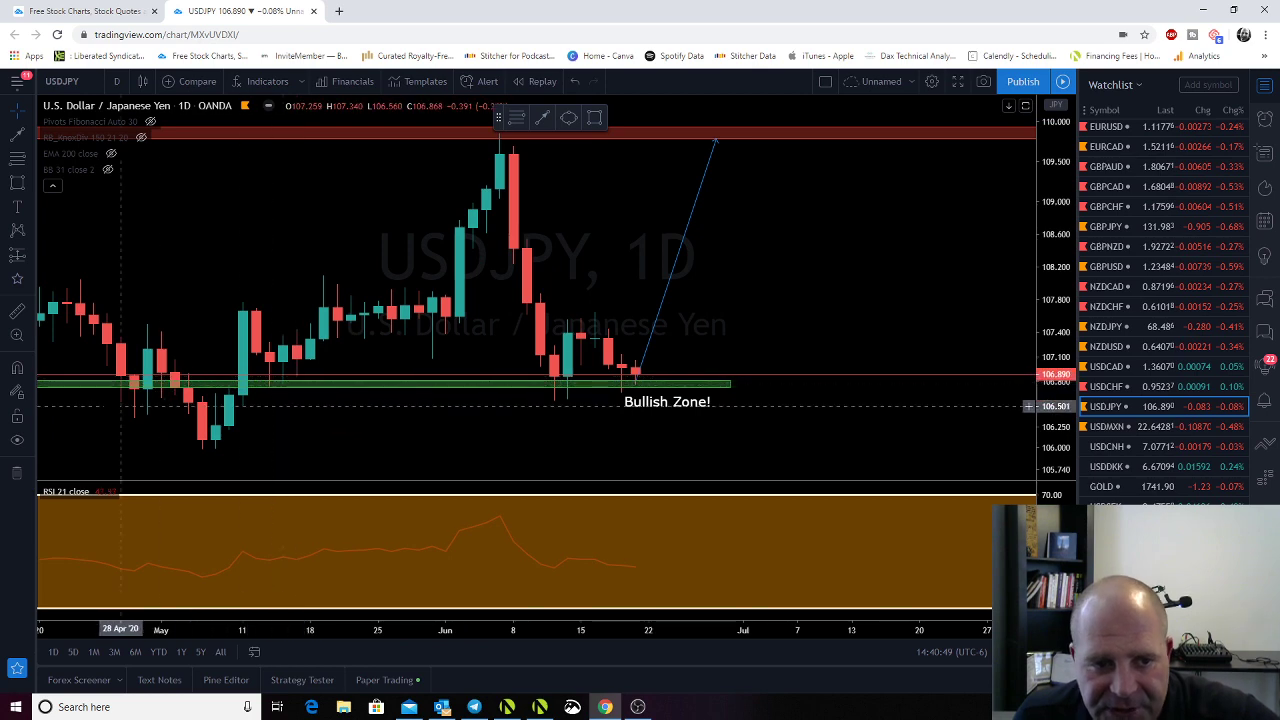
drag(114, 407, 110, 463)
drag(562, 462, 540, 462)
drag(1049, 250, 1049, 281)
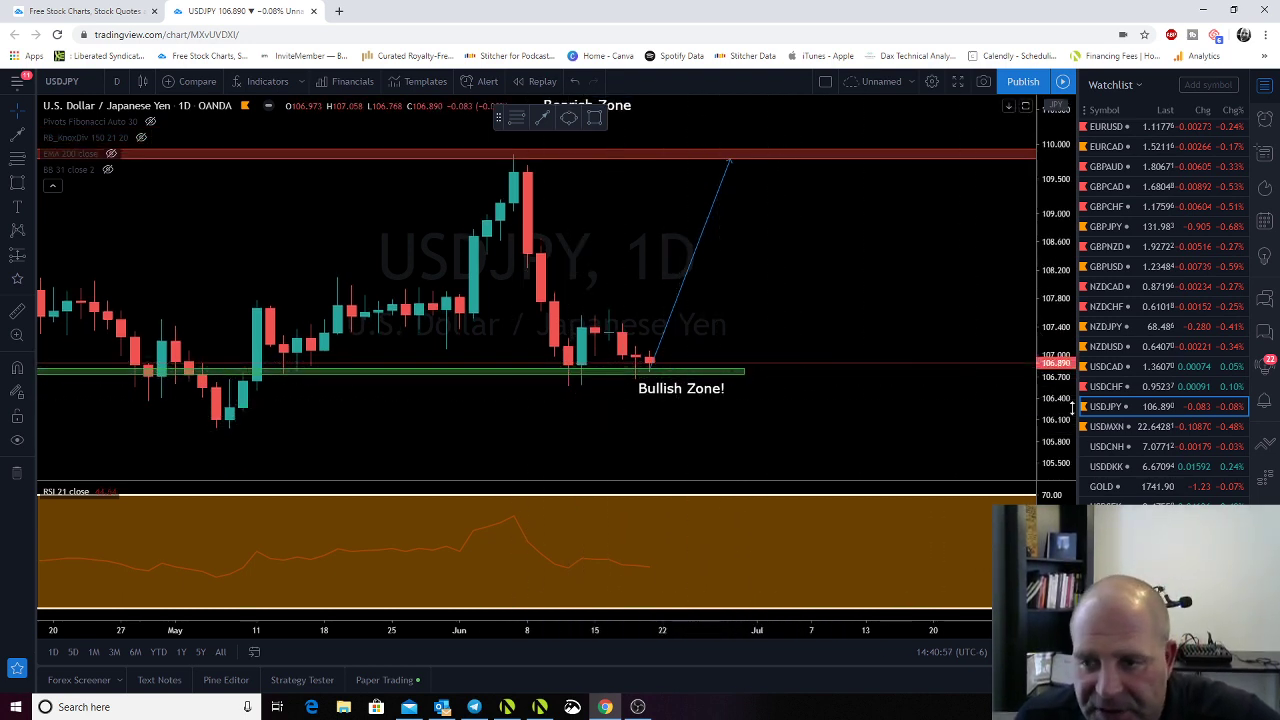
drag(1060, 407, 1060, 370)
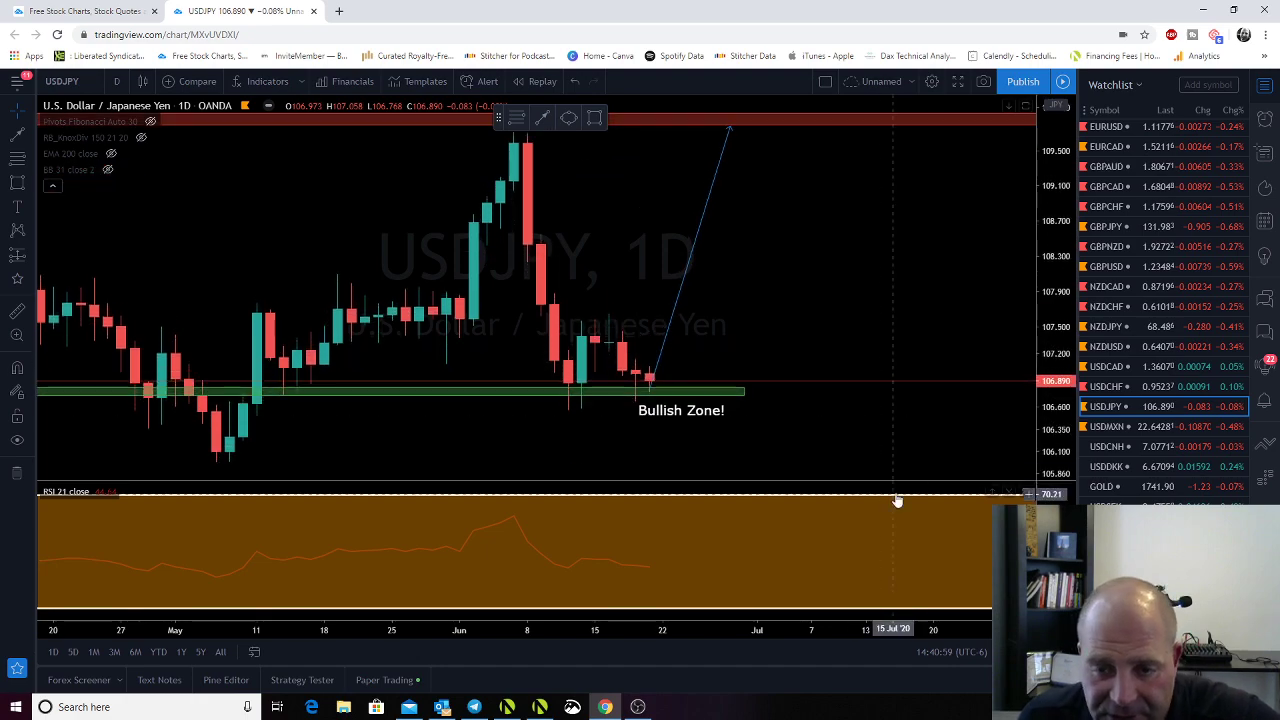
drag(897, 500, 446, 429)
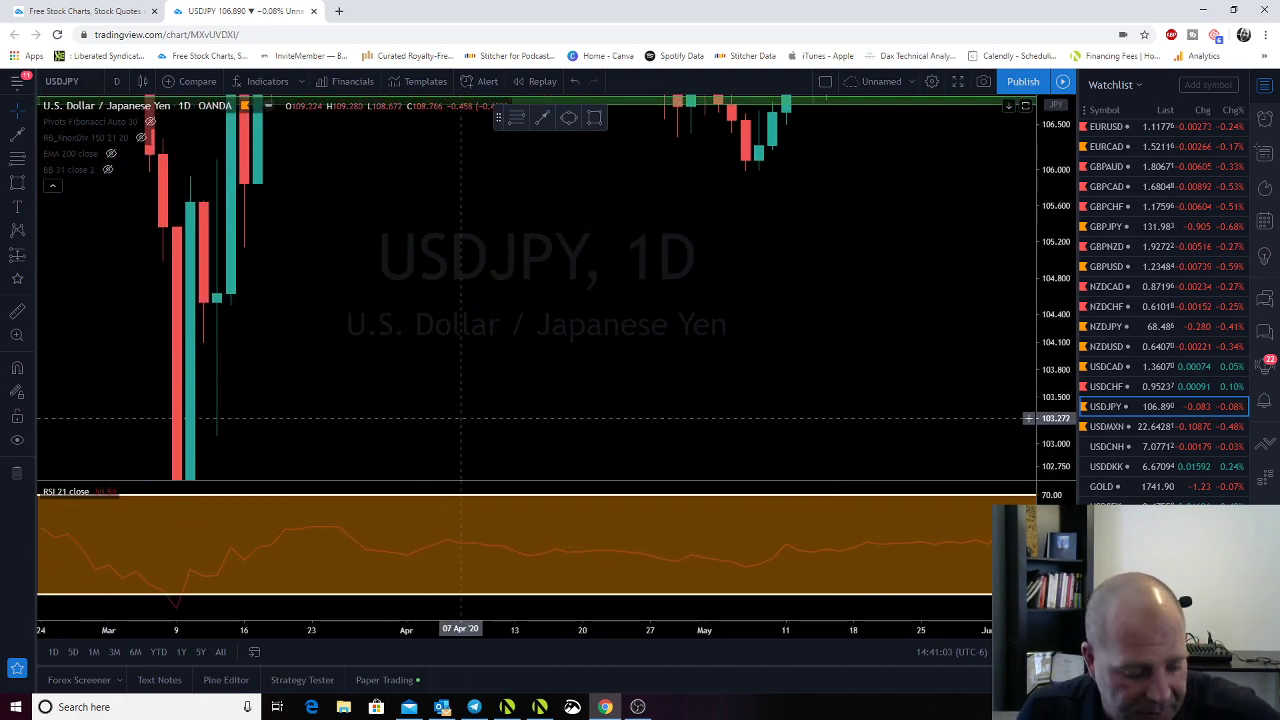
scroll(493, 412, down, 2)
scroll(493, 412, up, 2)
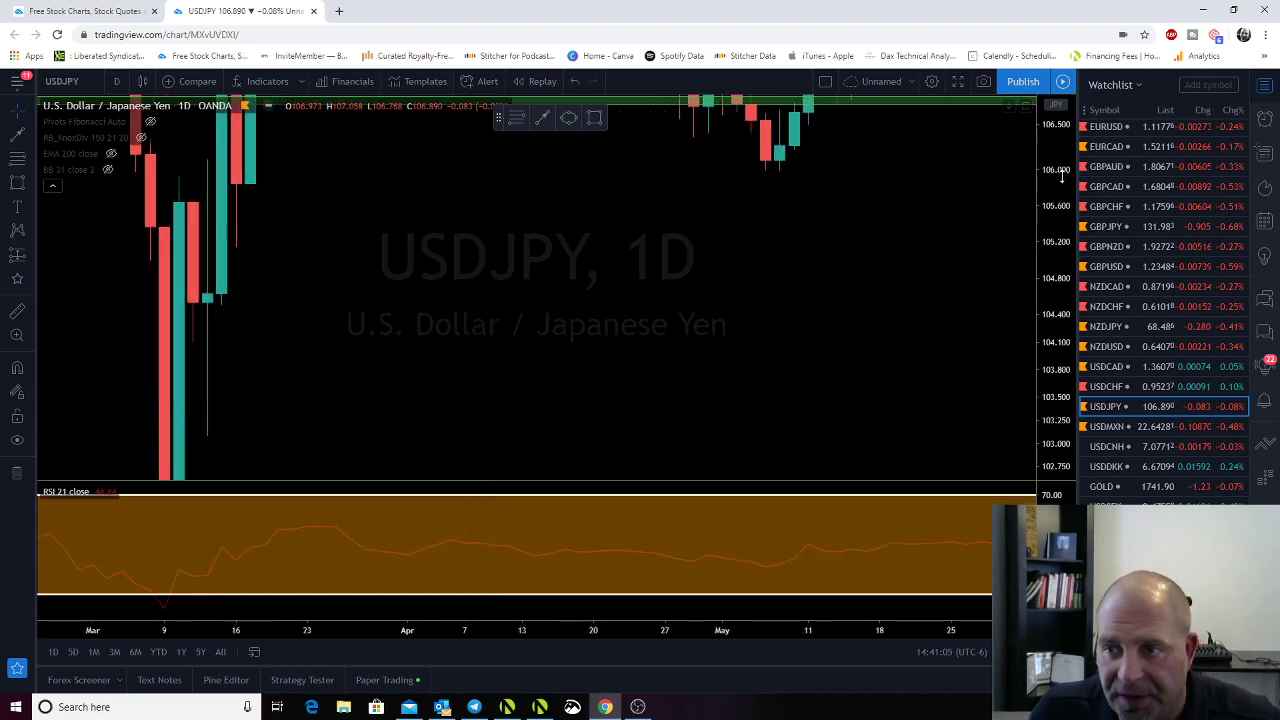
drag(1055, 400, 1060, 440)
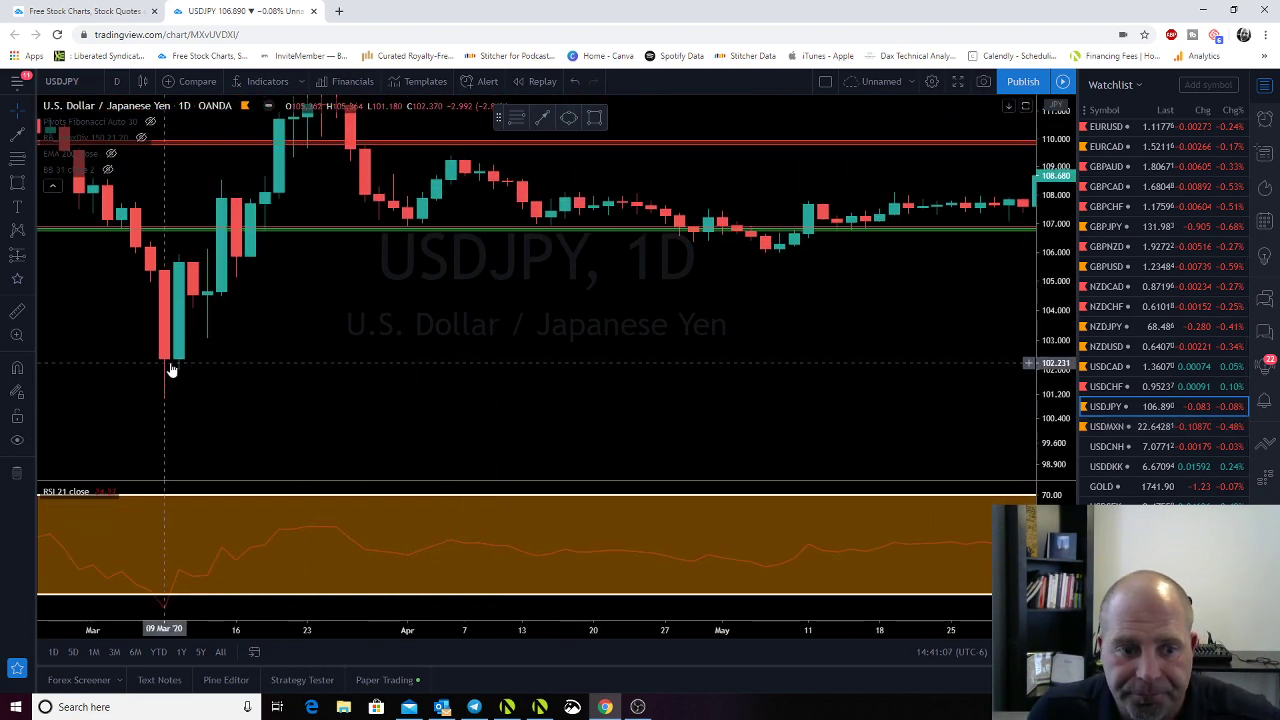
drag(331, 393, 203, 395)
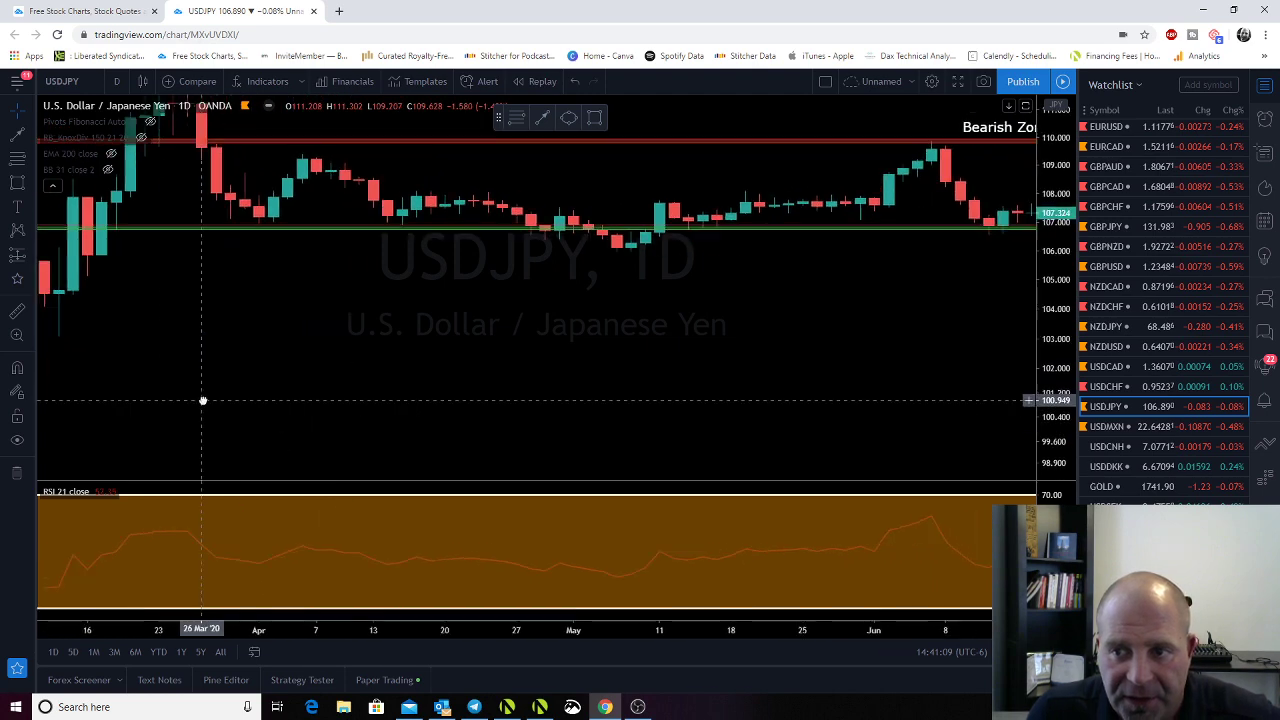
drag(87, 393, 335, 382)
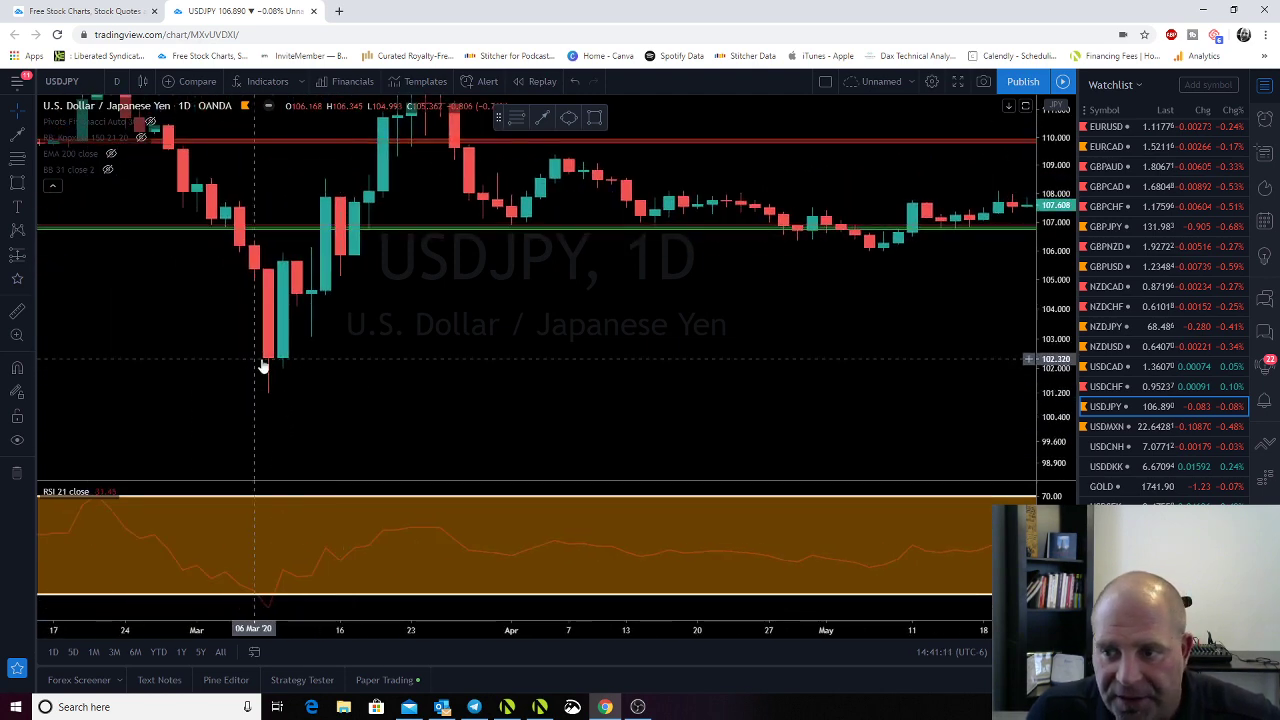
scroll(560, 415, down, 3)
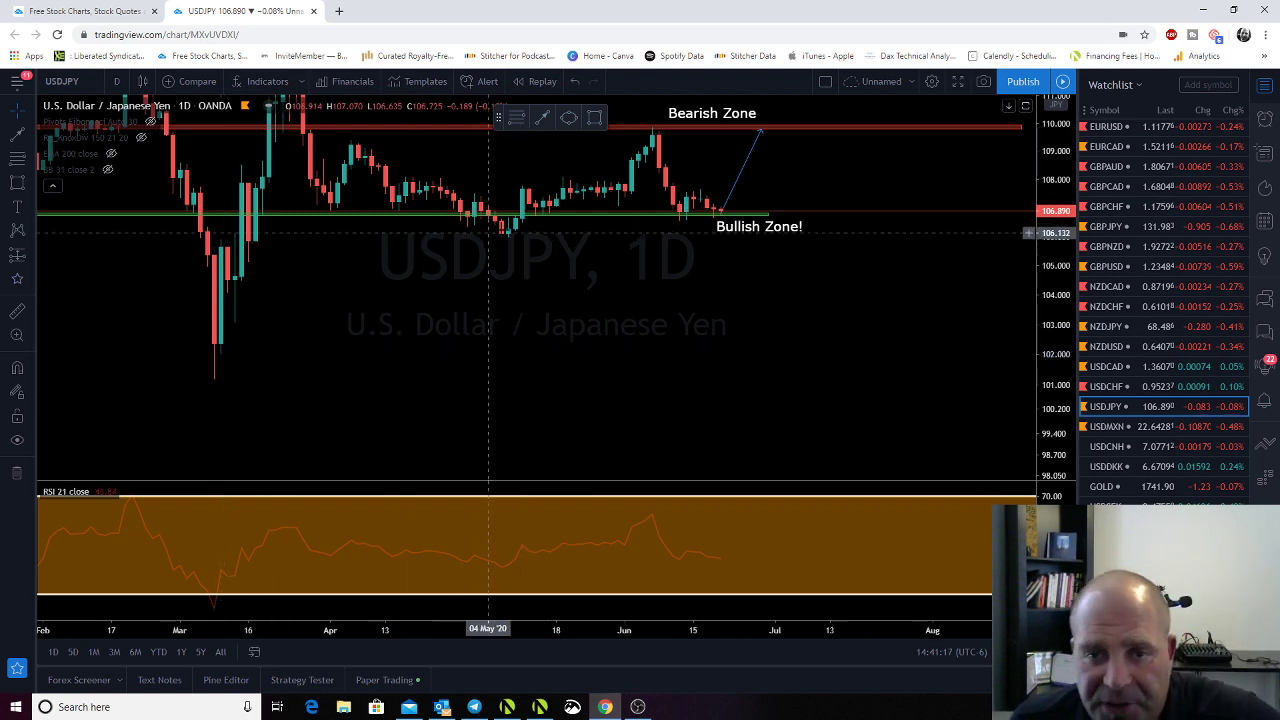
Shift the start of the rising USDJPY arrow to 22 June at about 106.781 in the green zone
click(727, 212)
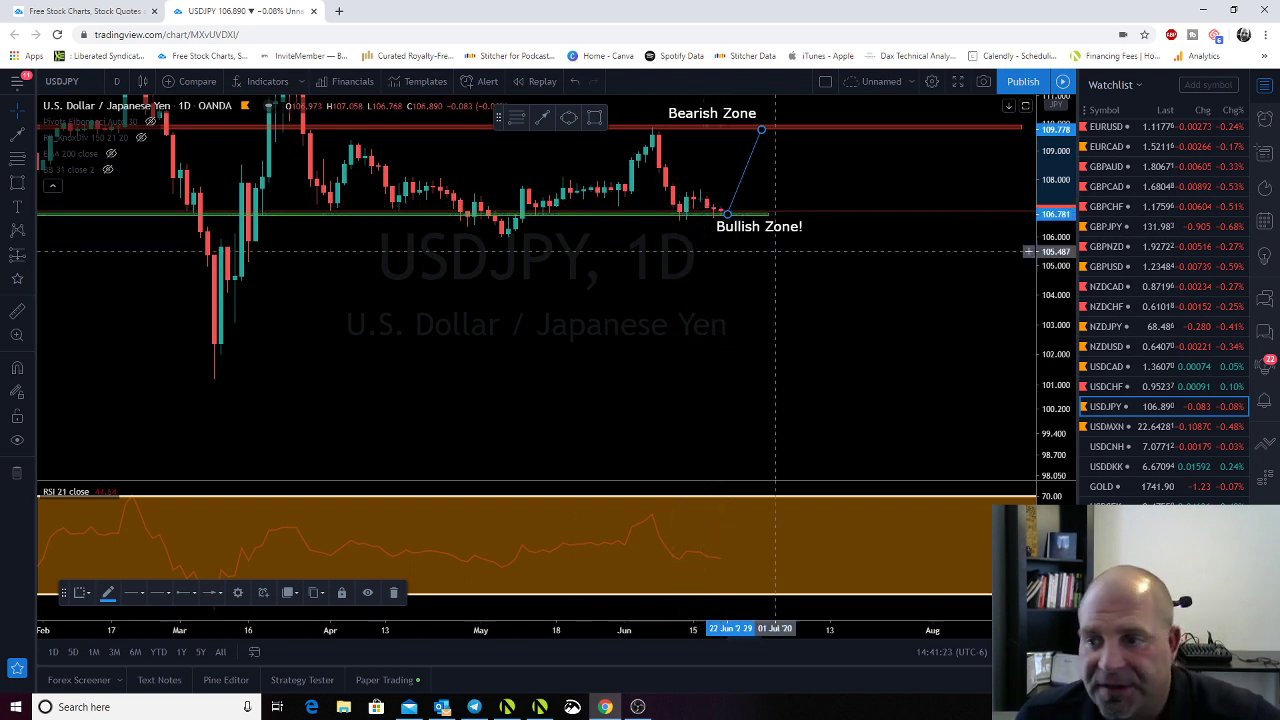
Open the USDMXN chart and reshape its rising arrow to run from about 21.494 on 16 June to about 24.393 in mid-July
click(1093, 426)
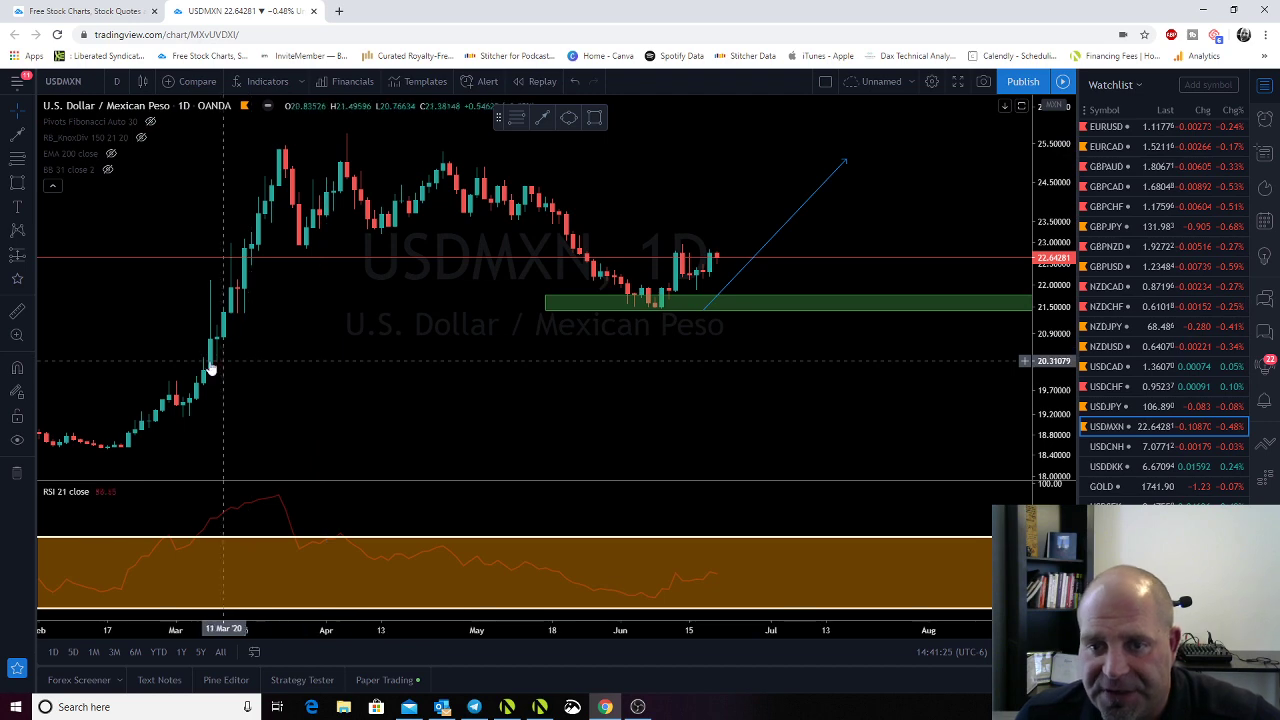
scroll(560, 380, down, 5)
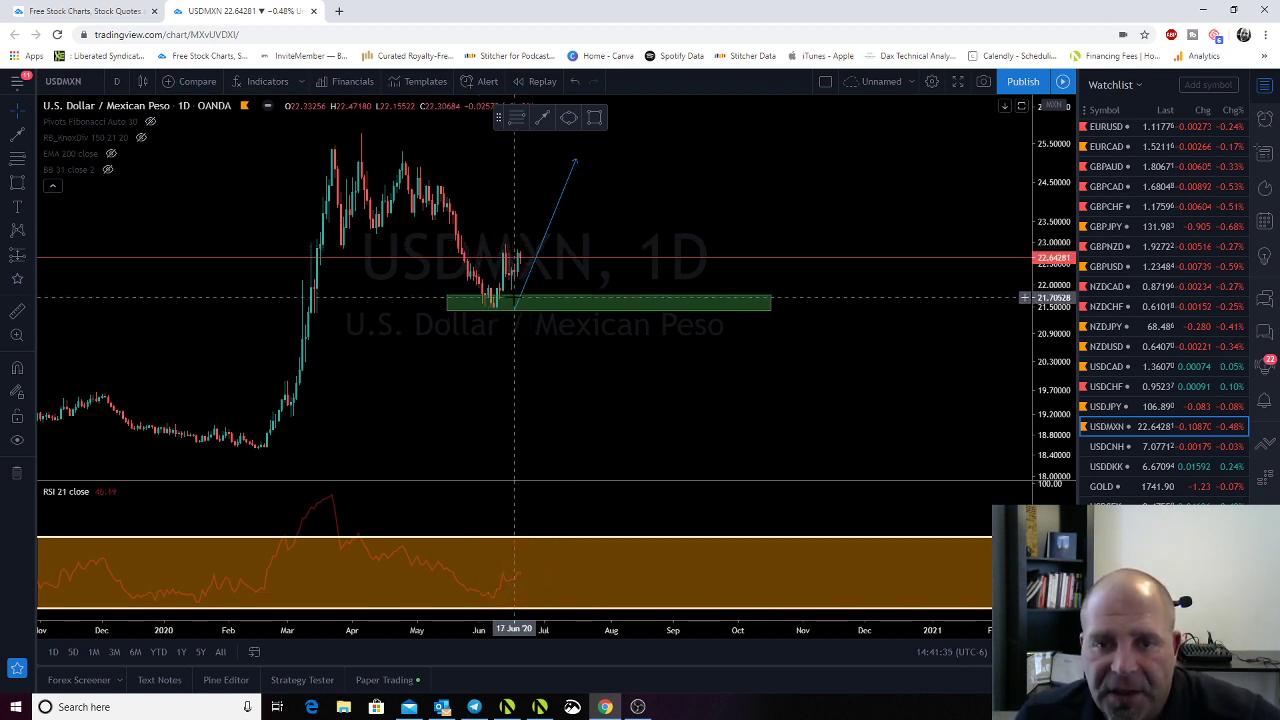
click(515, 310)
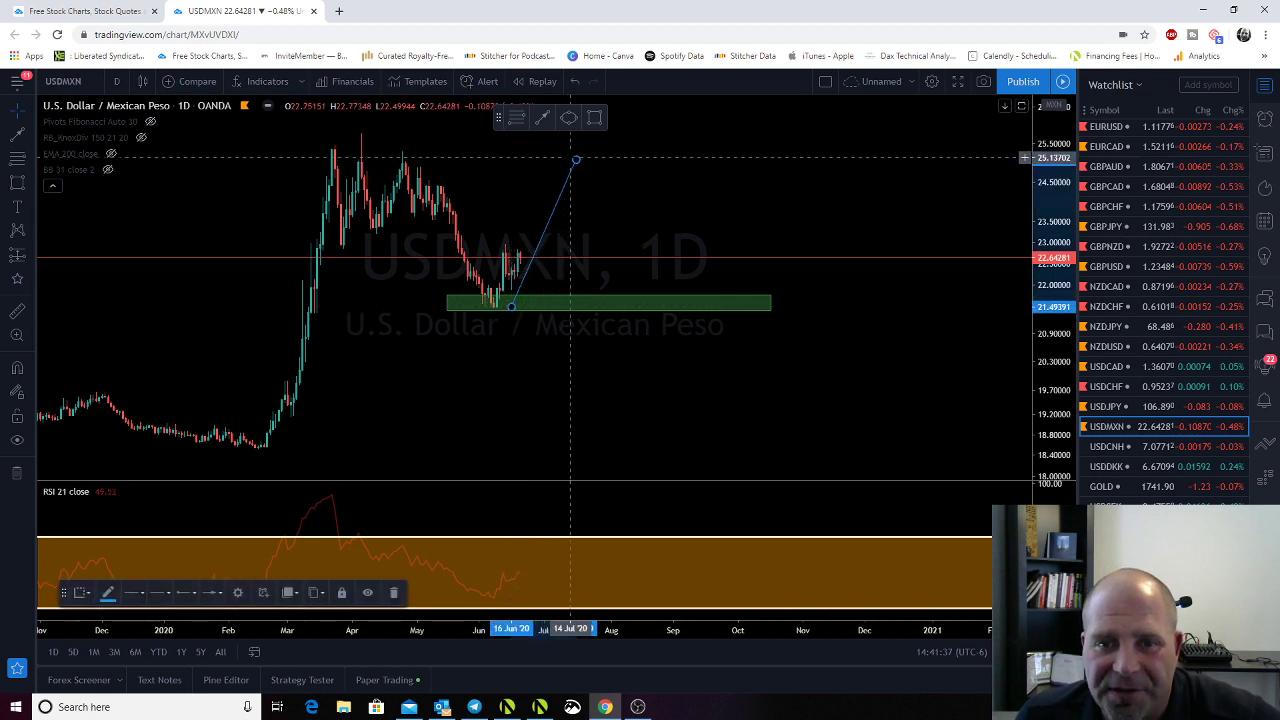
drag(575, 160, 549, 188)
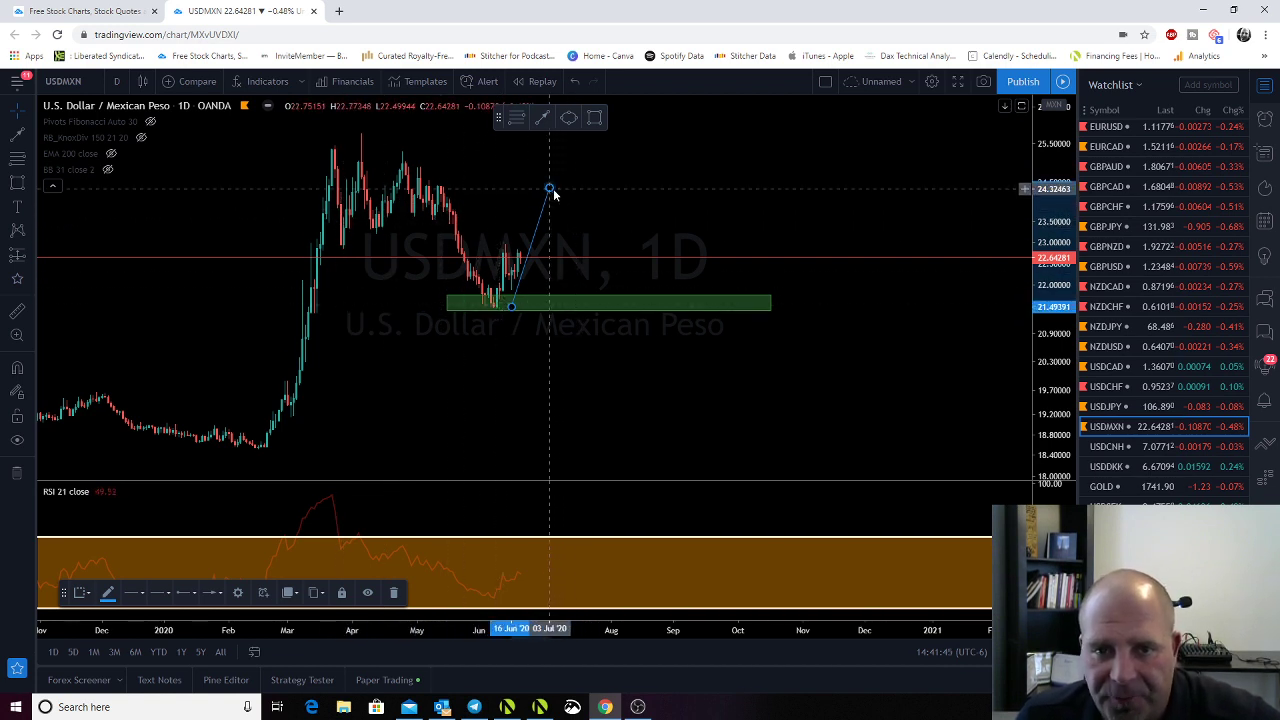
drag(549, 188, 576, 187)
Draw a falling USDMXN arrow from the rising arrow's tip at about 24.63 in mid-July to about 18.598 on 6 October
key(alt+t)
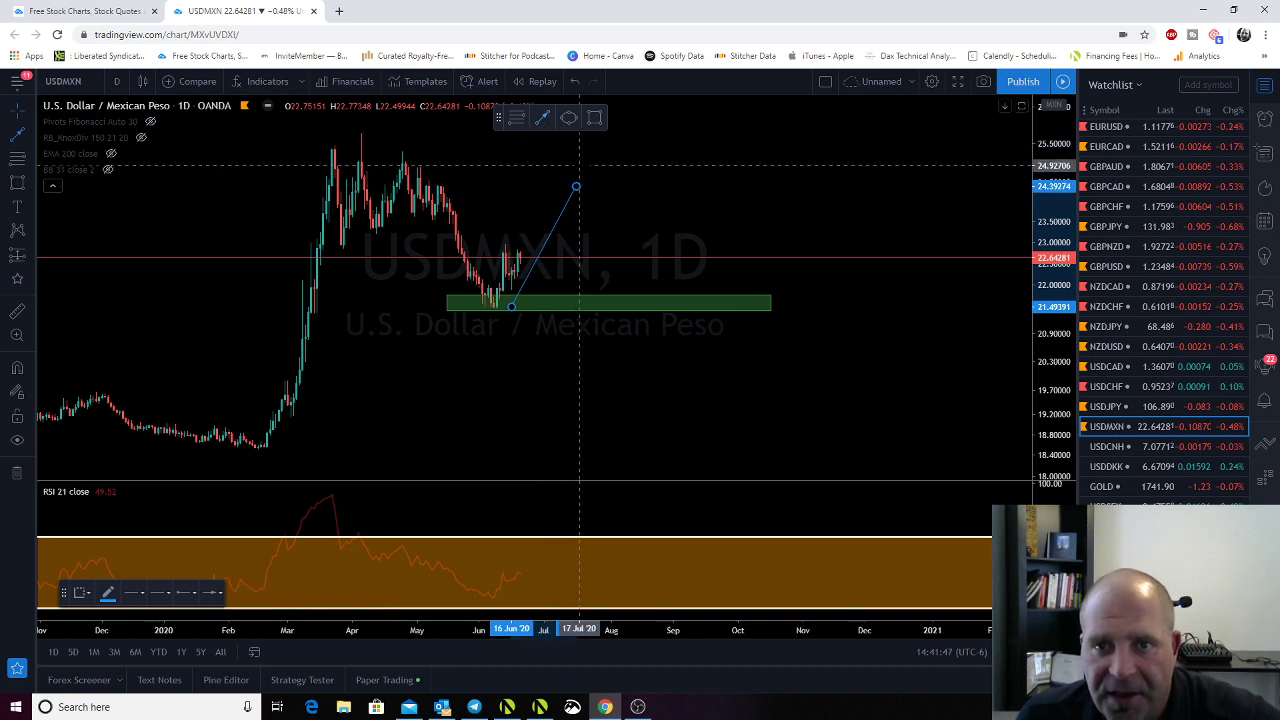
click(617, 177)
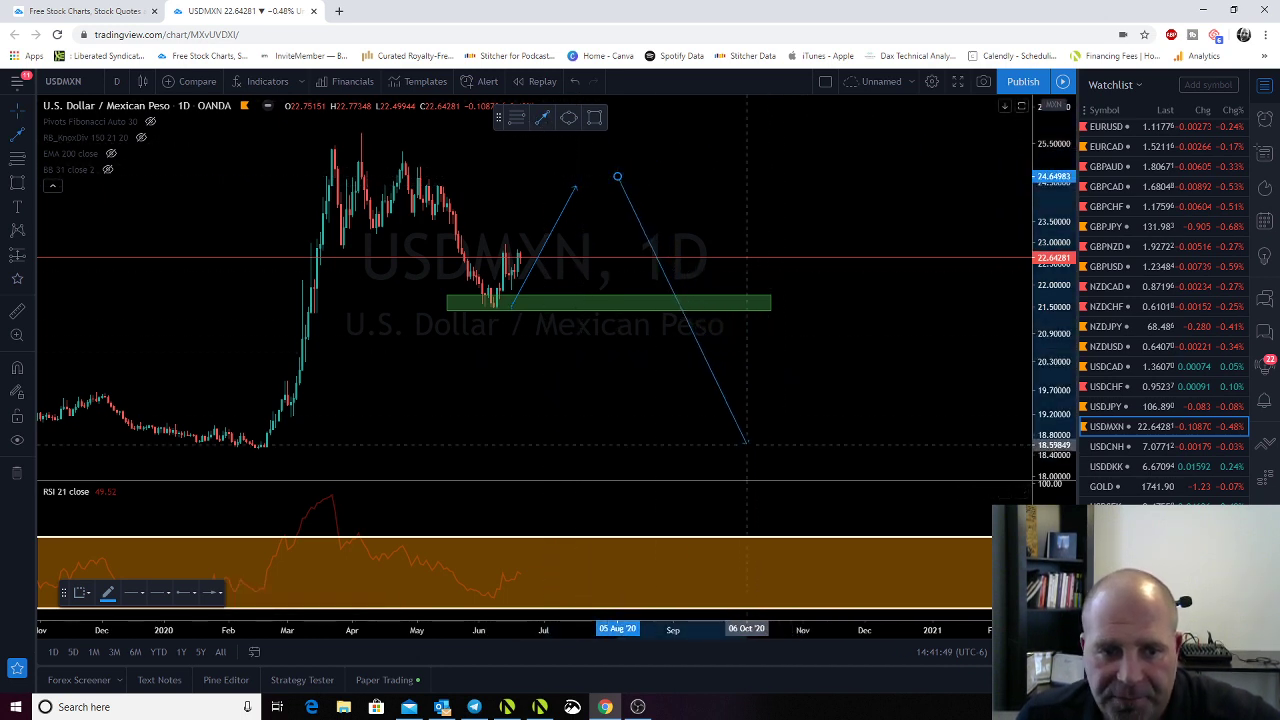
click(746, 444)
drag(617, 177, 579, 180)
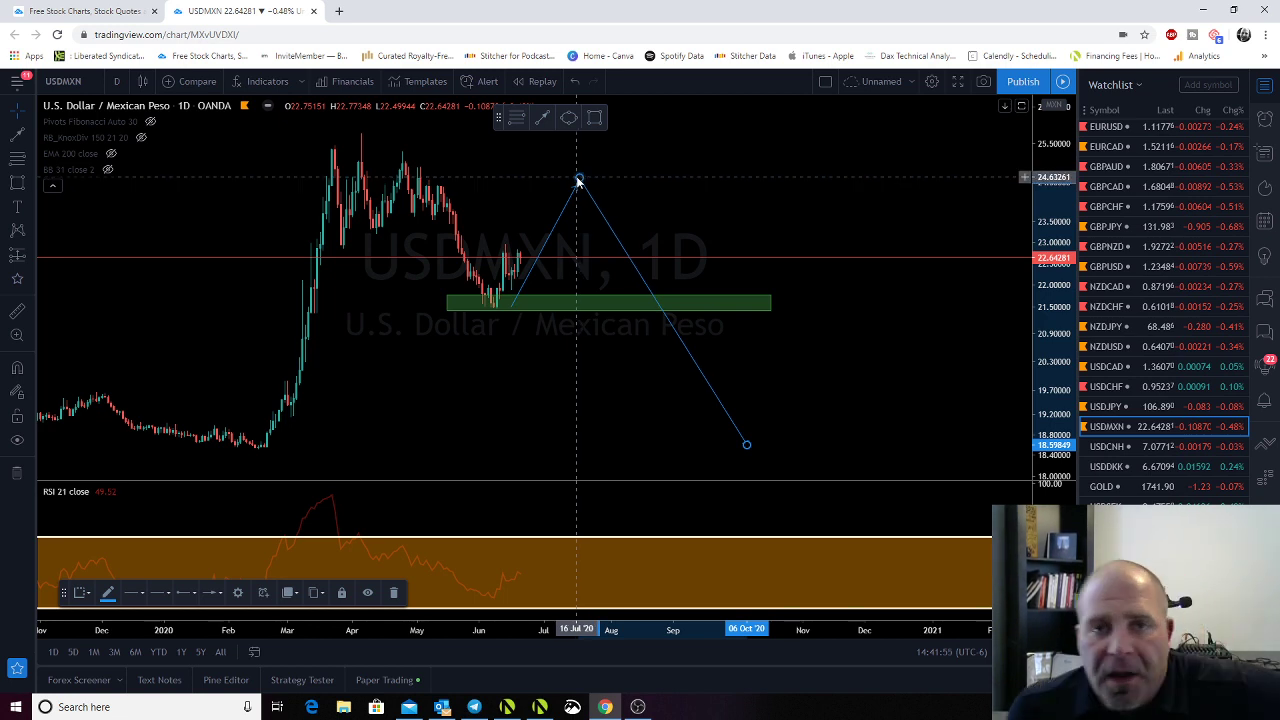
drag(578, 180, 579, 178)
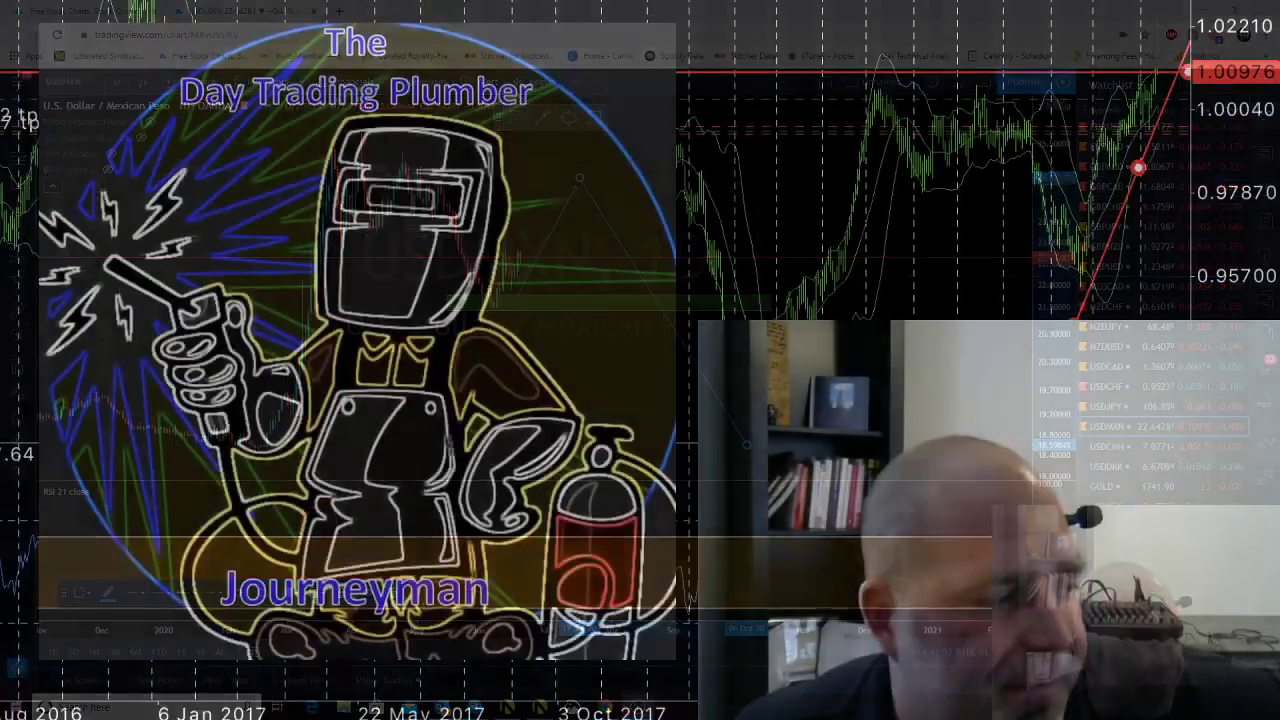